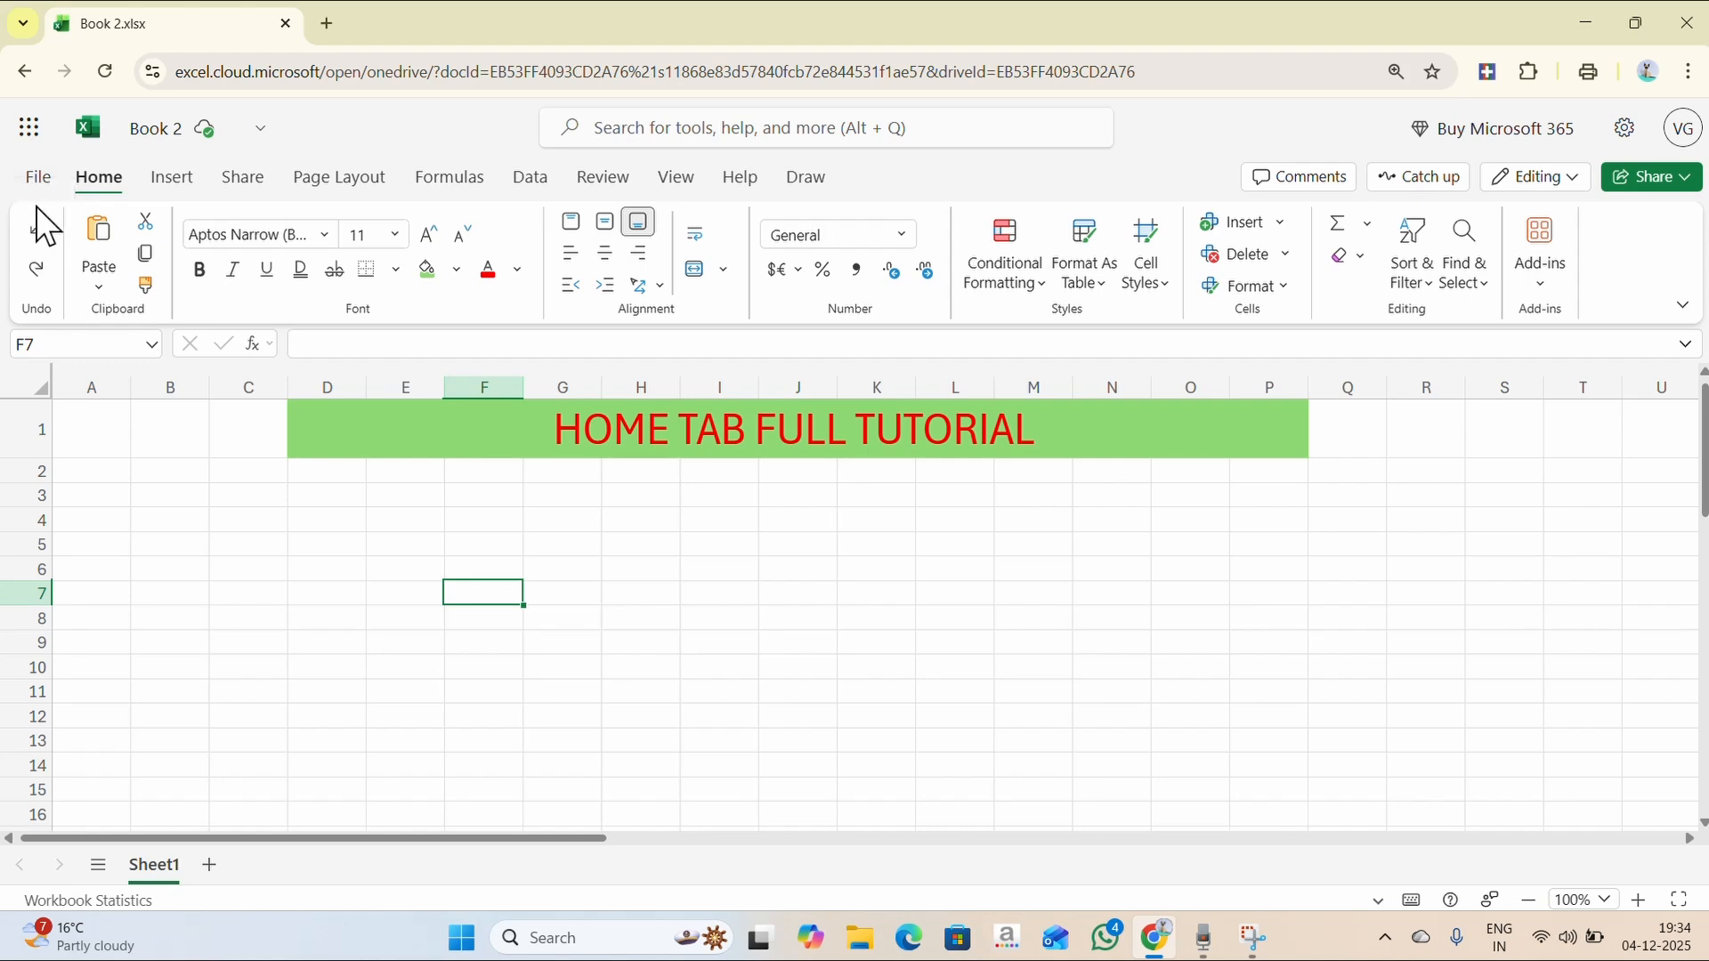
# - Enter DHREFD in cell F7
pyautogui.doubleClick(483, 599)
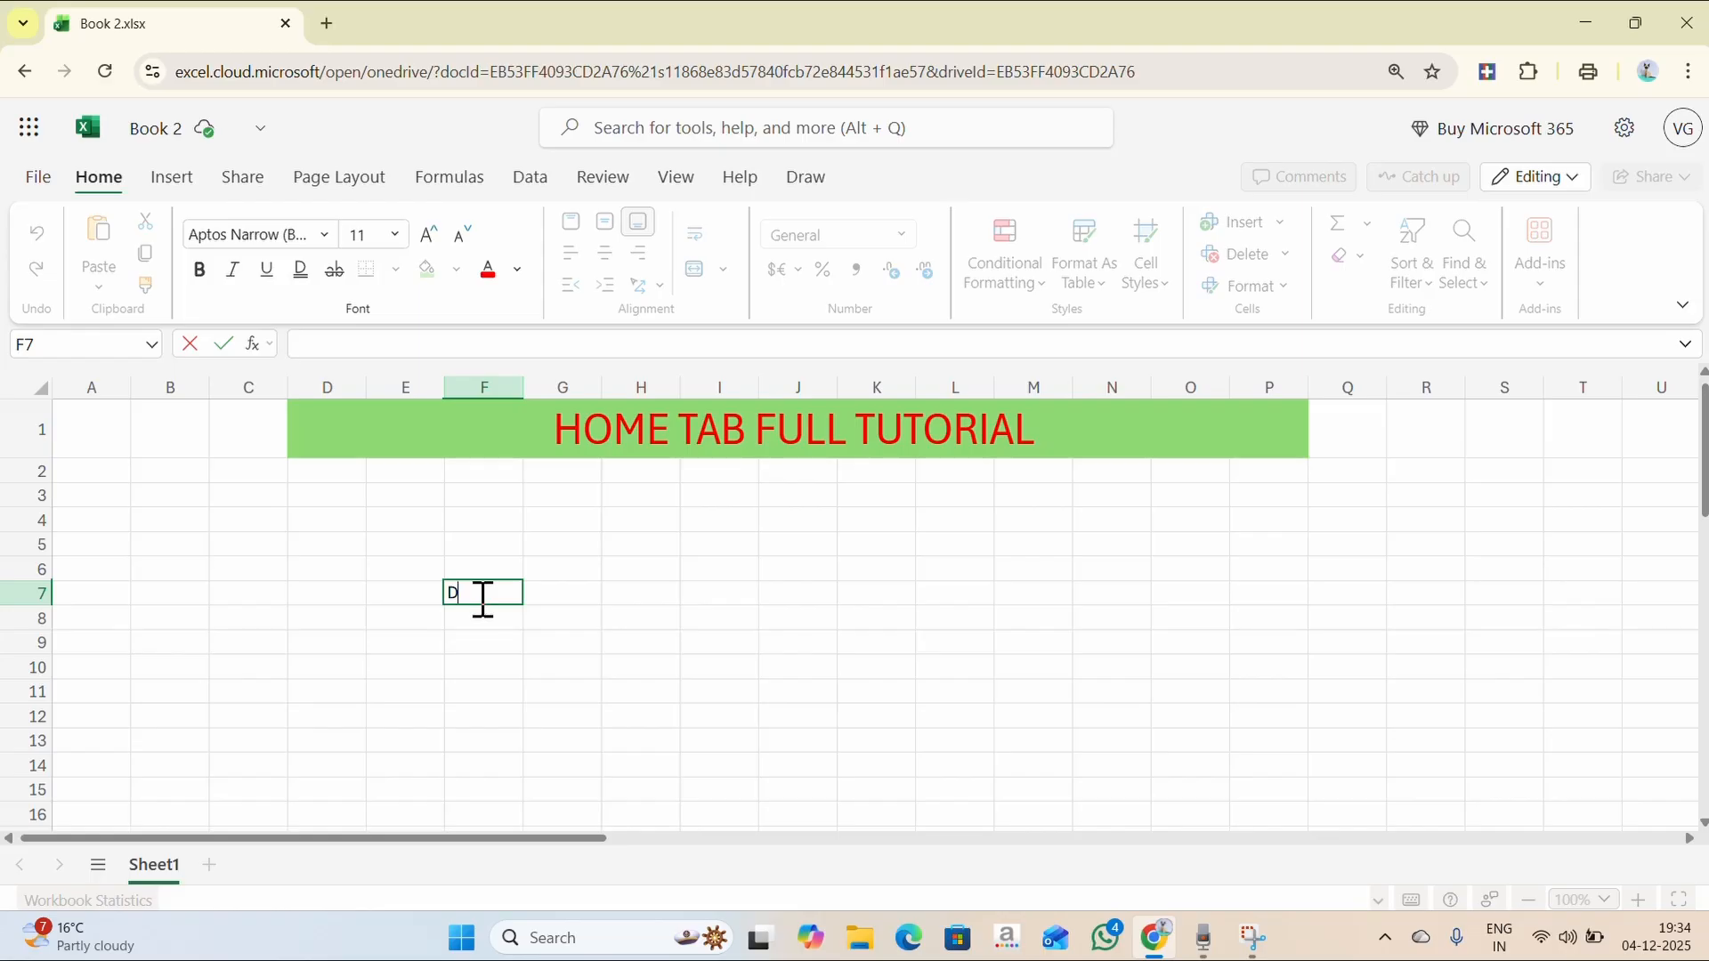
pyautogui.write('DHREFD')
pyautogui.press('Return')
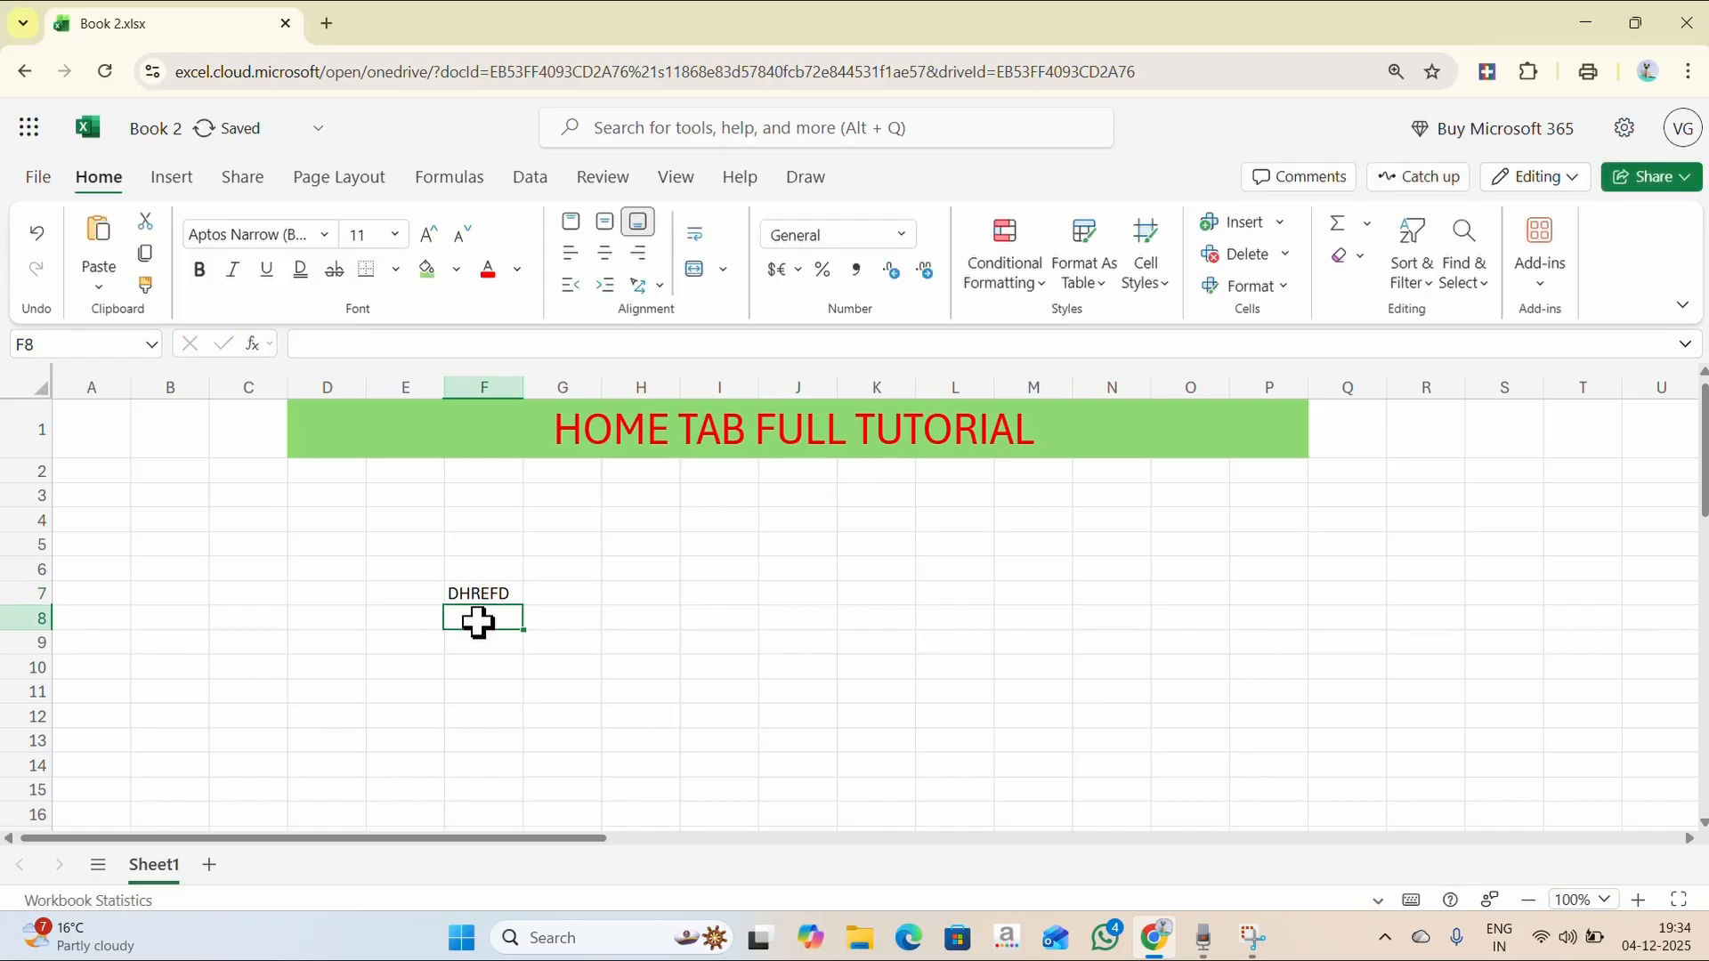
pyautogui.click(38, 235)
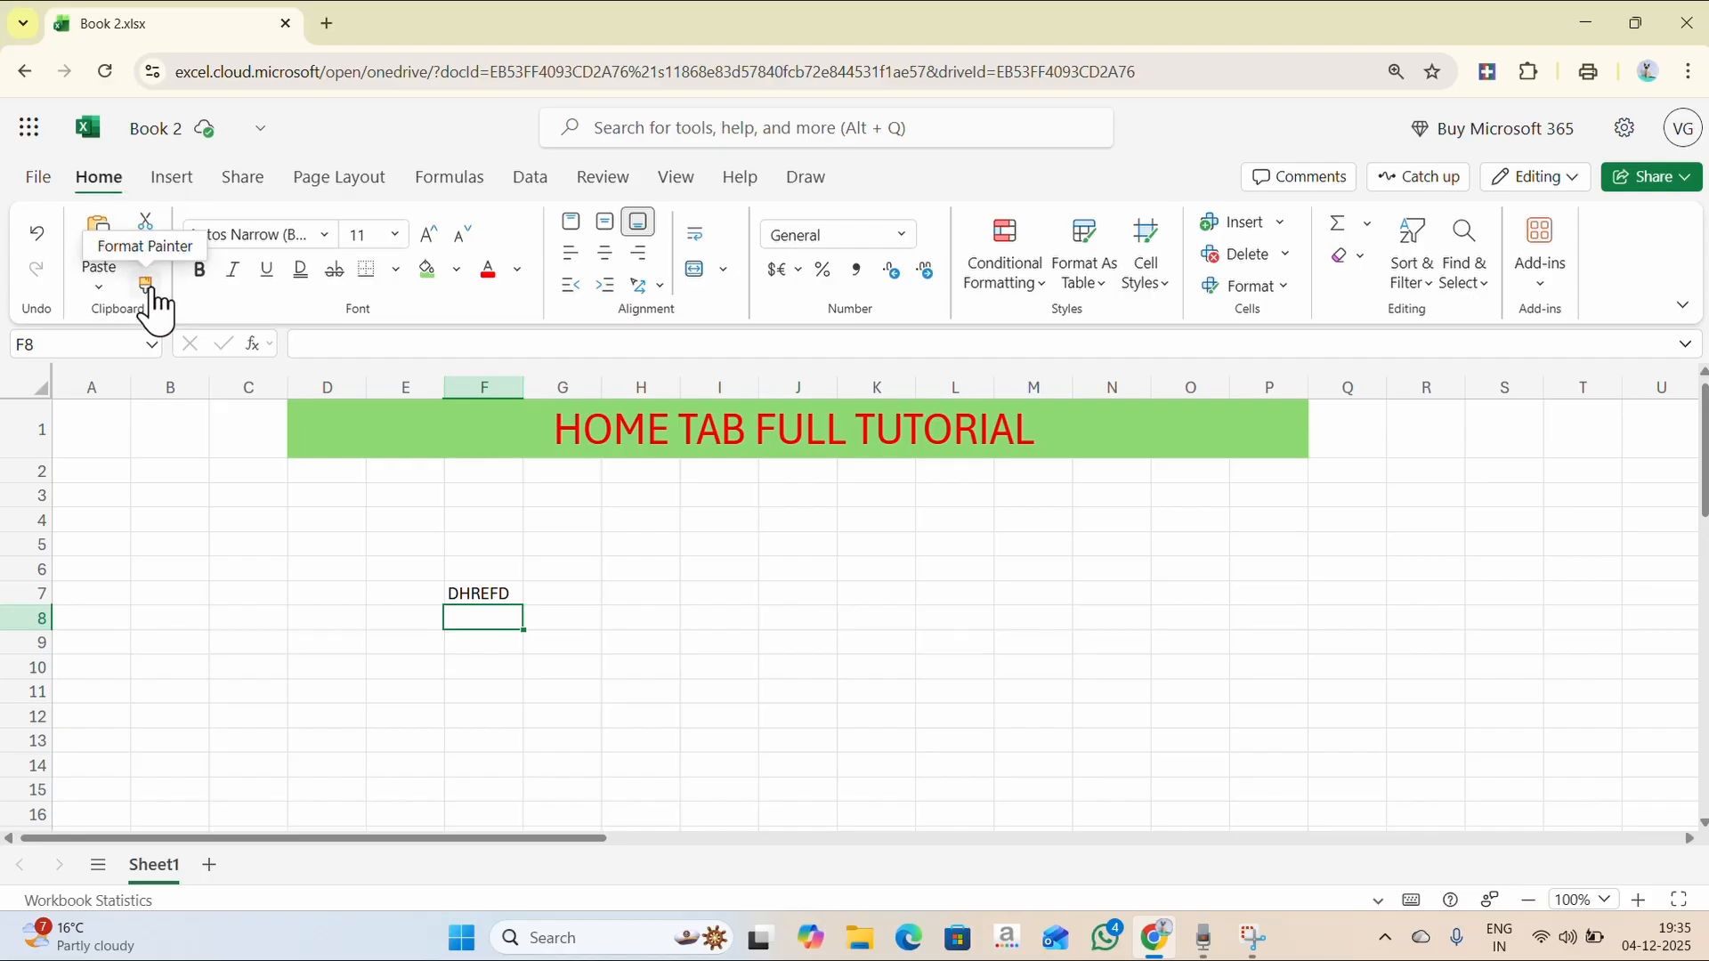
# - Cut DHREFD from F7 and paste it into C3
pyautogui.click(474, 595)
pyautogui.doubleClick(476, 595)
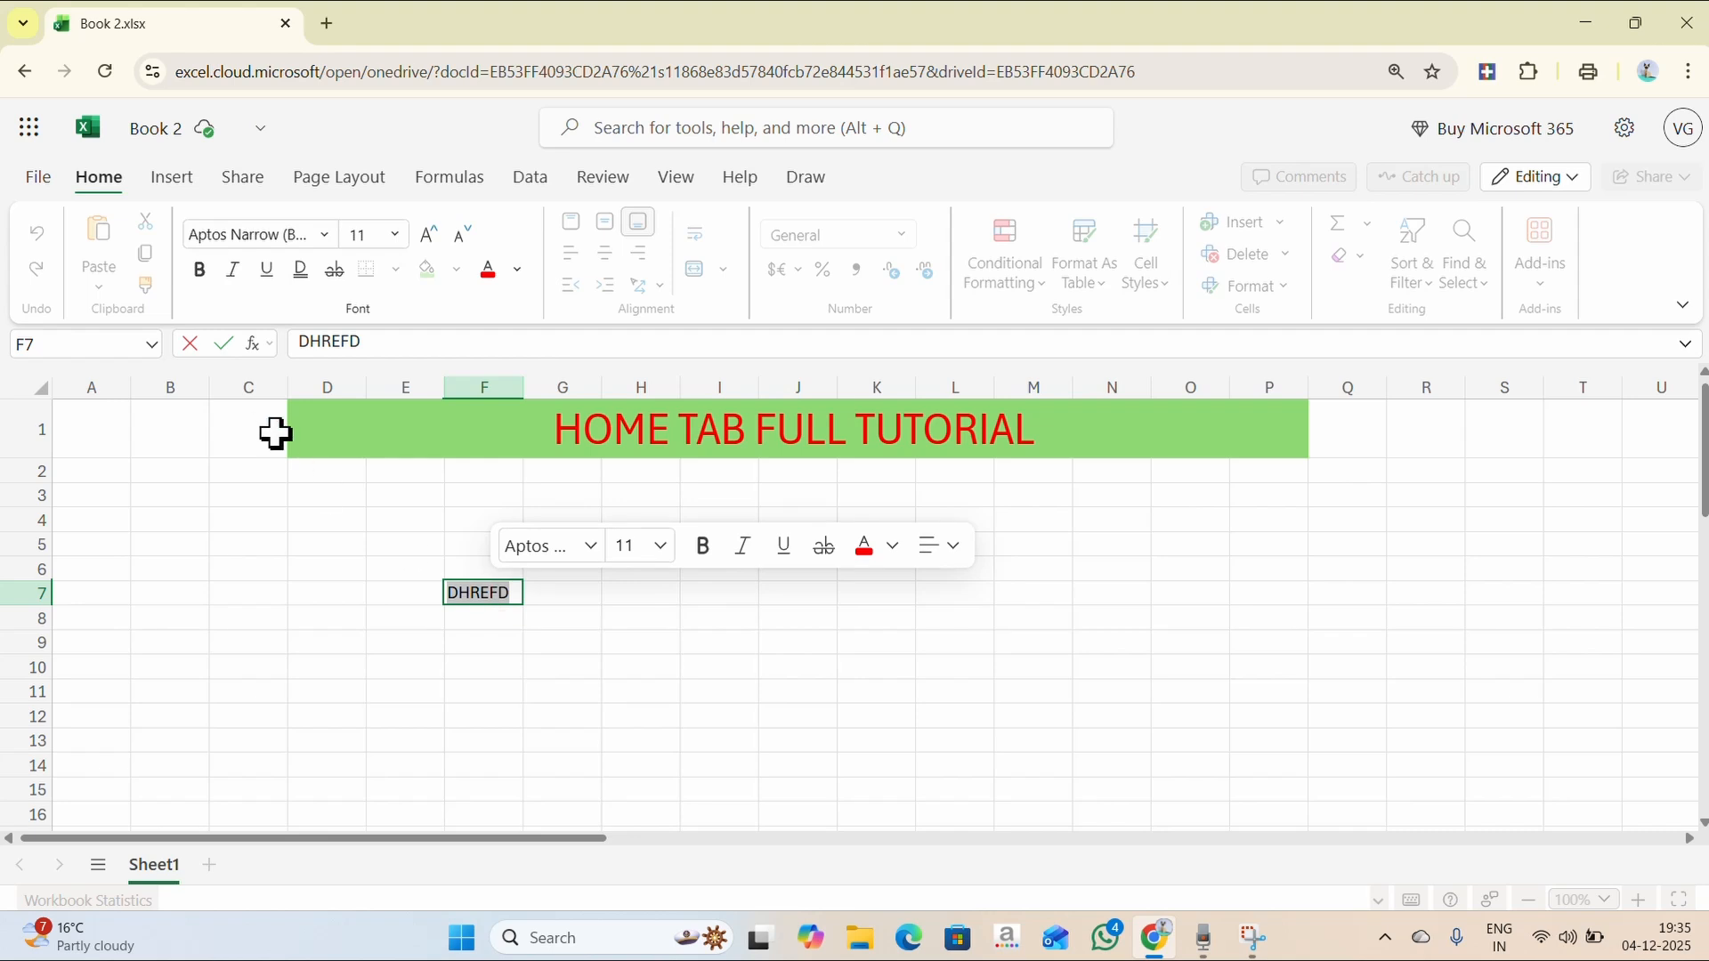
pyautogui.click(573, 641)
pyautogui.click(457, 589)
pyautogui.click(151, 228)
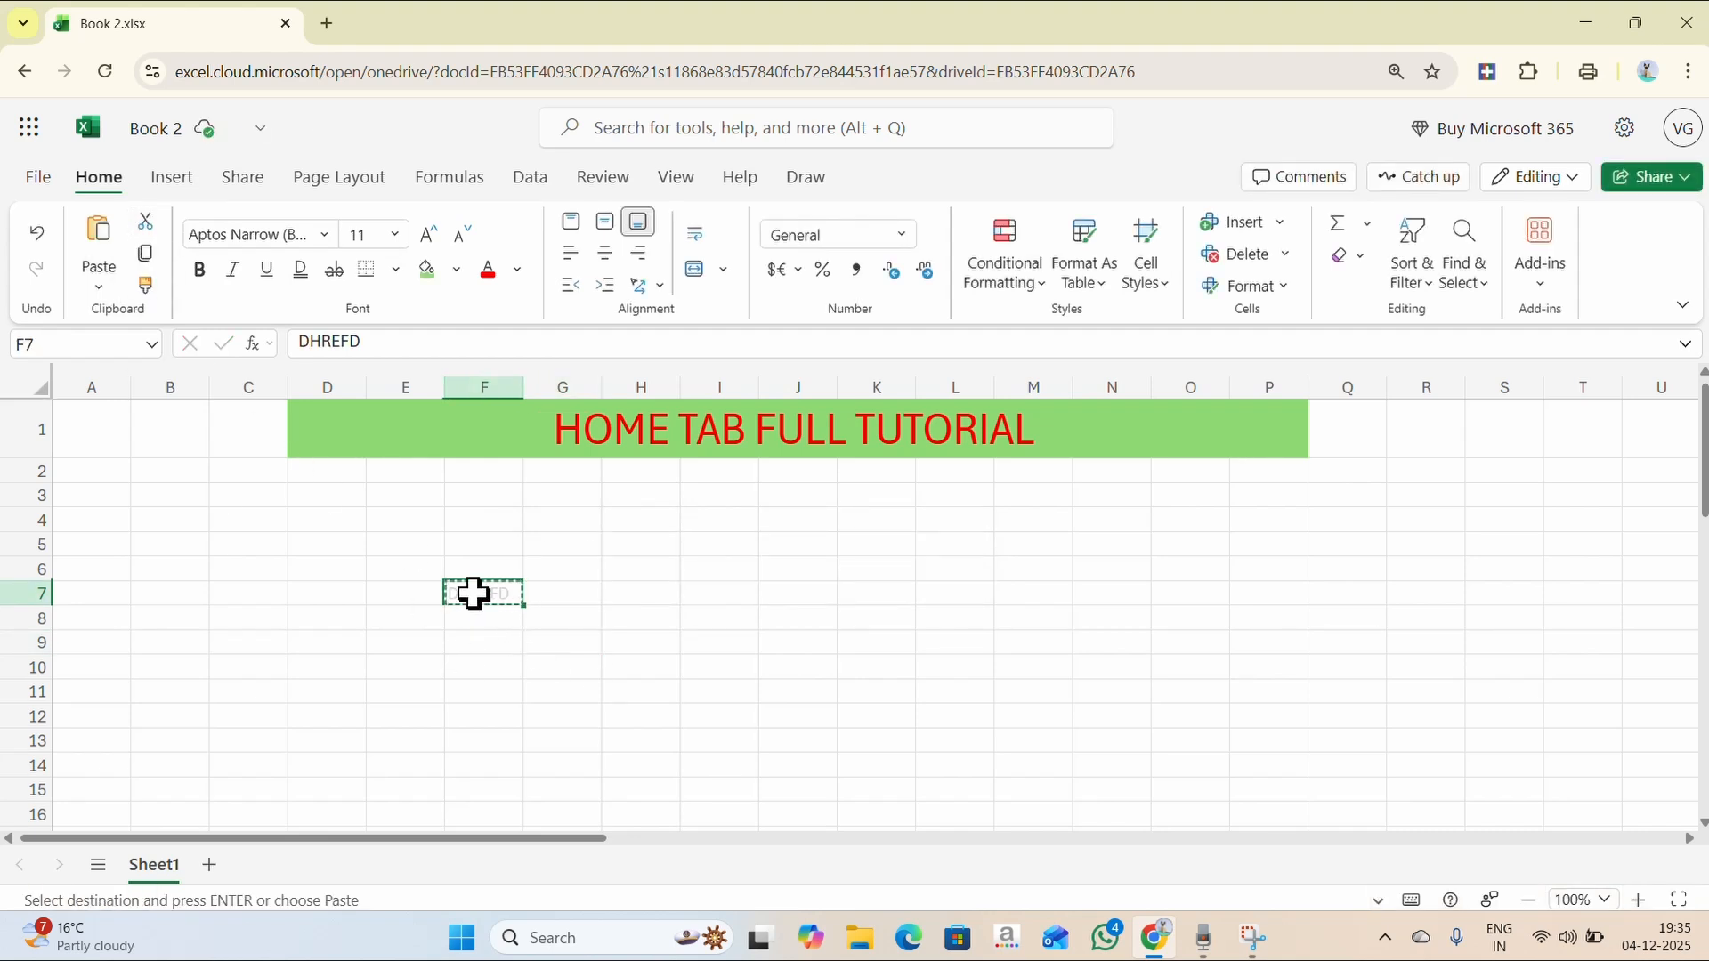
pyautogui.click(218, 494)
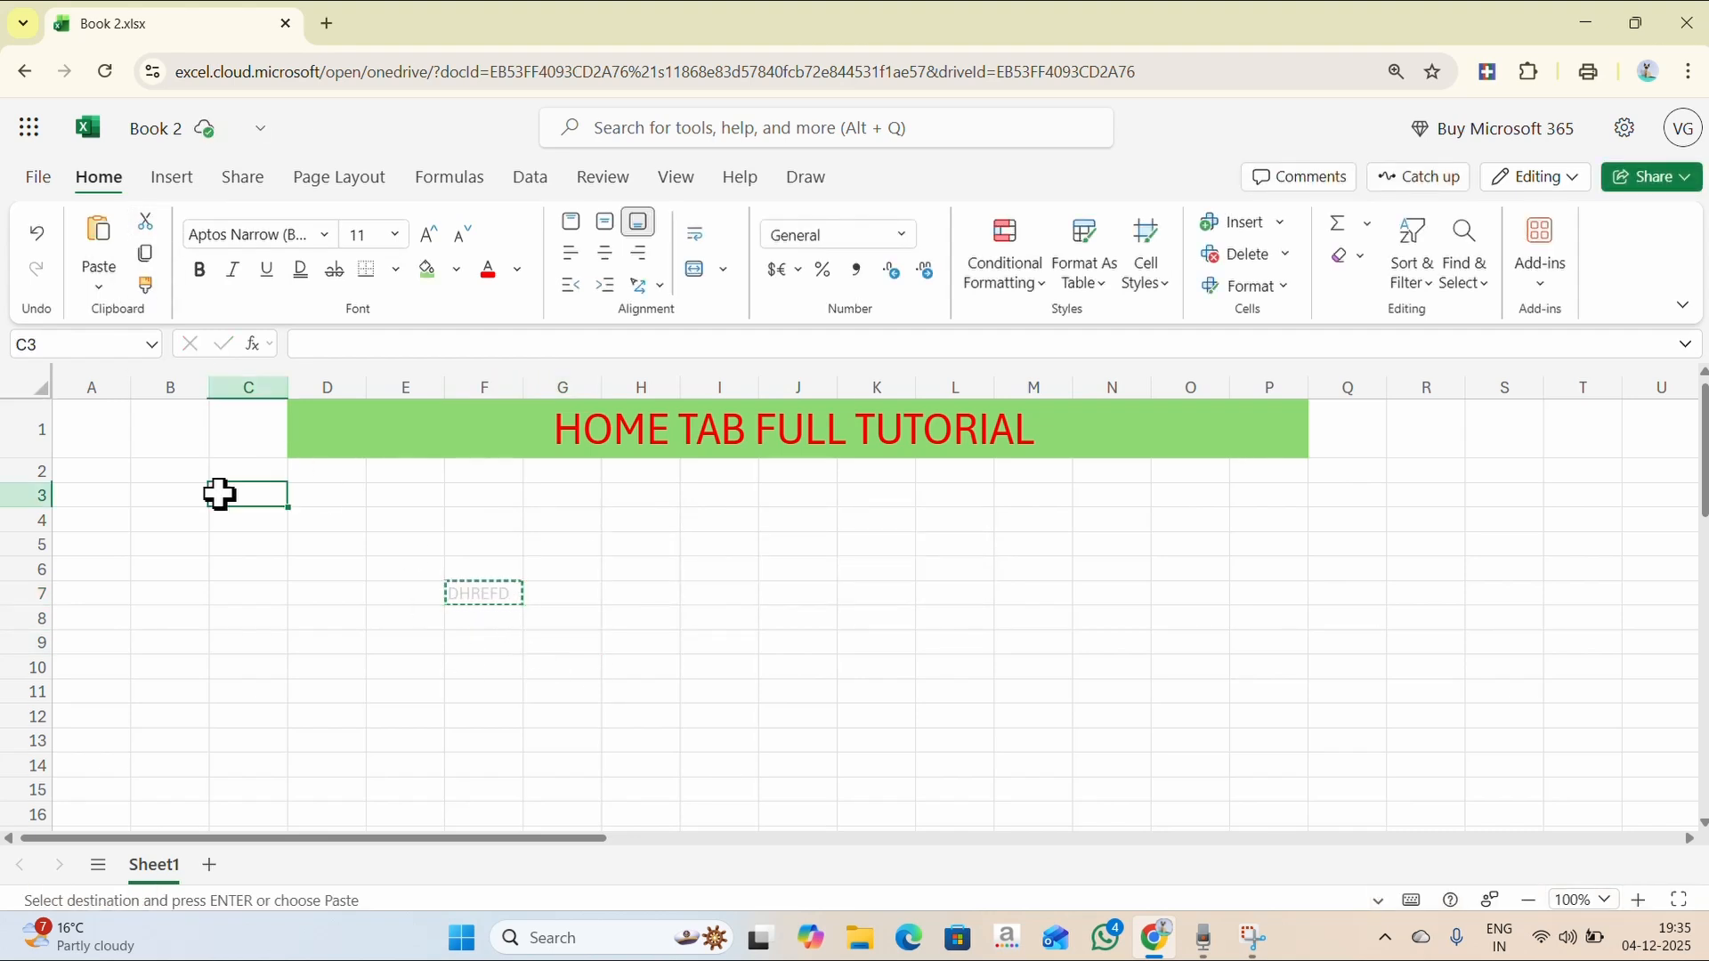
pyautogui.click(99, 249)
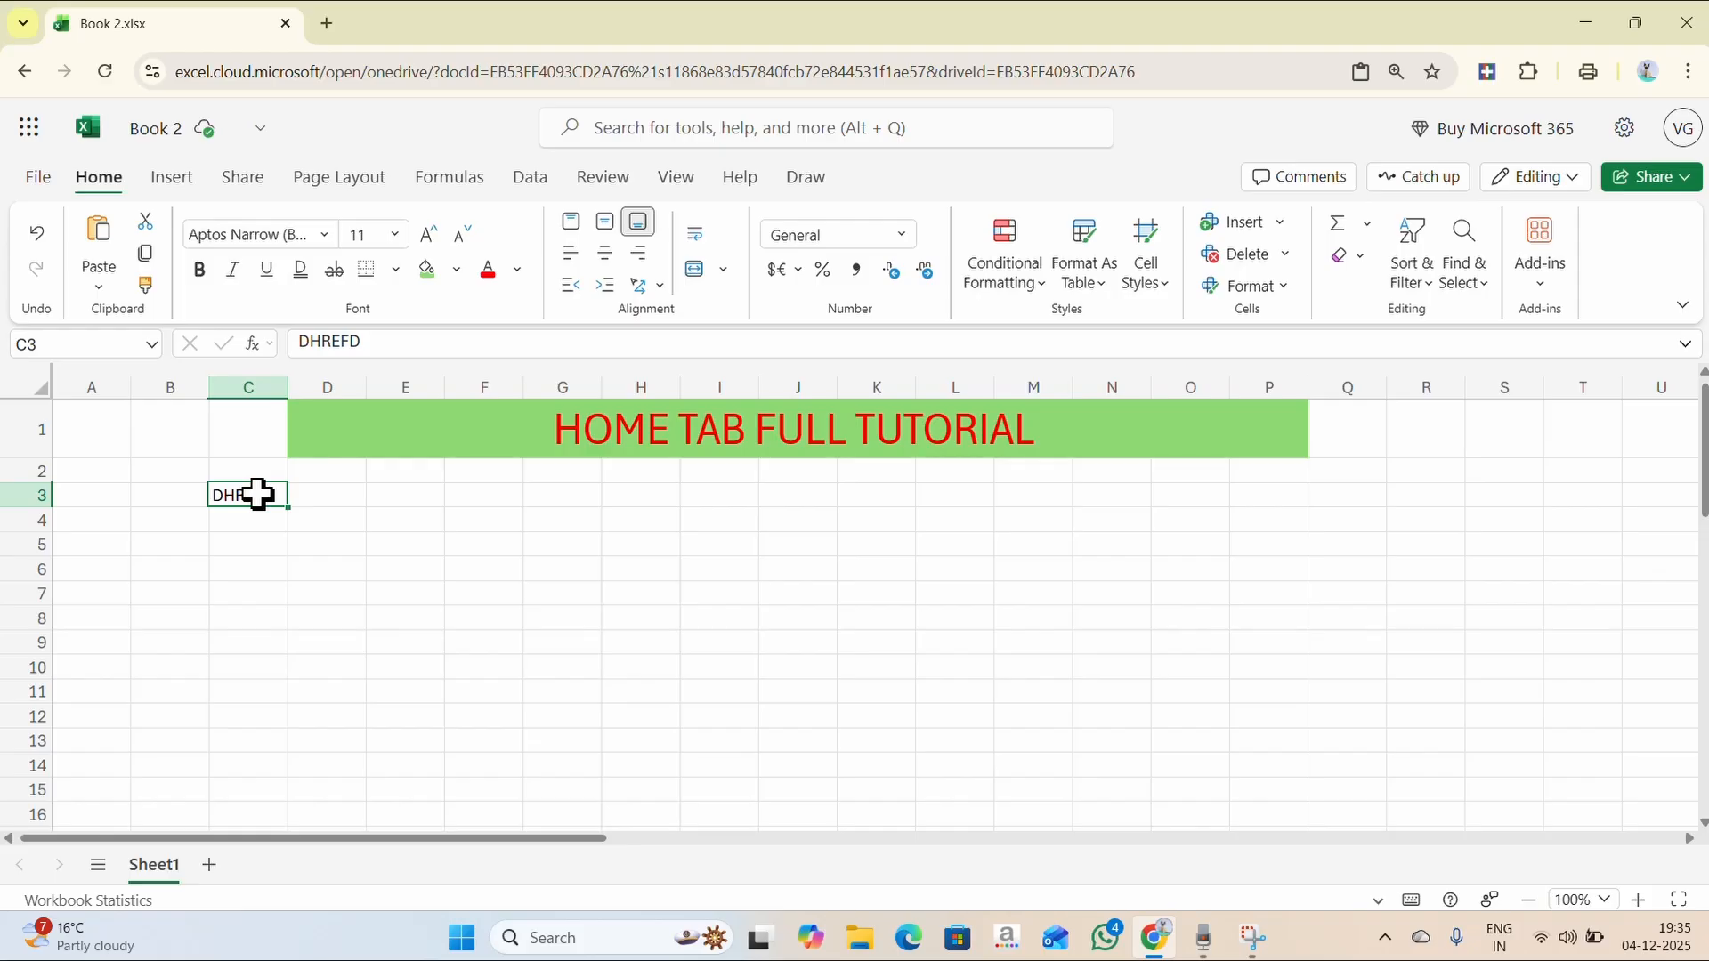
# - Type FDFD in D6 and copy it into I4, I8 and I9
pyautogui.click(336, 567)
pyautogui.write('F')
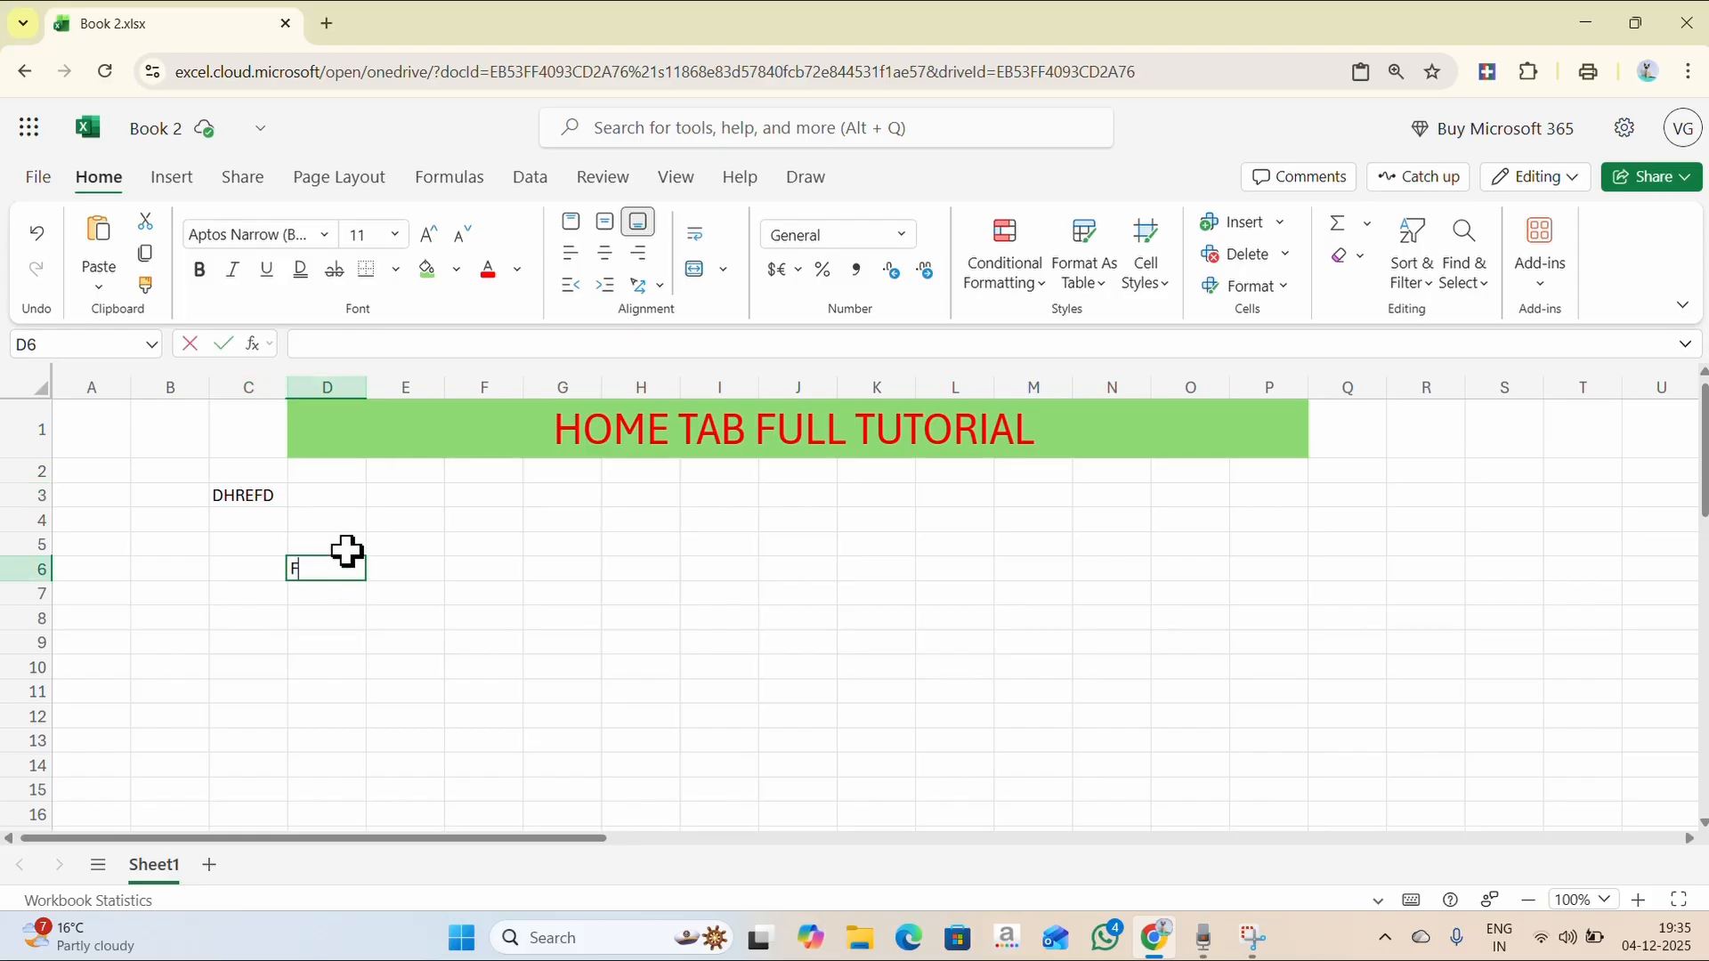
pyautogui.write('DFD')
pyautogui.press('Return')
pyautogui.click(313, 572)
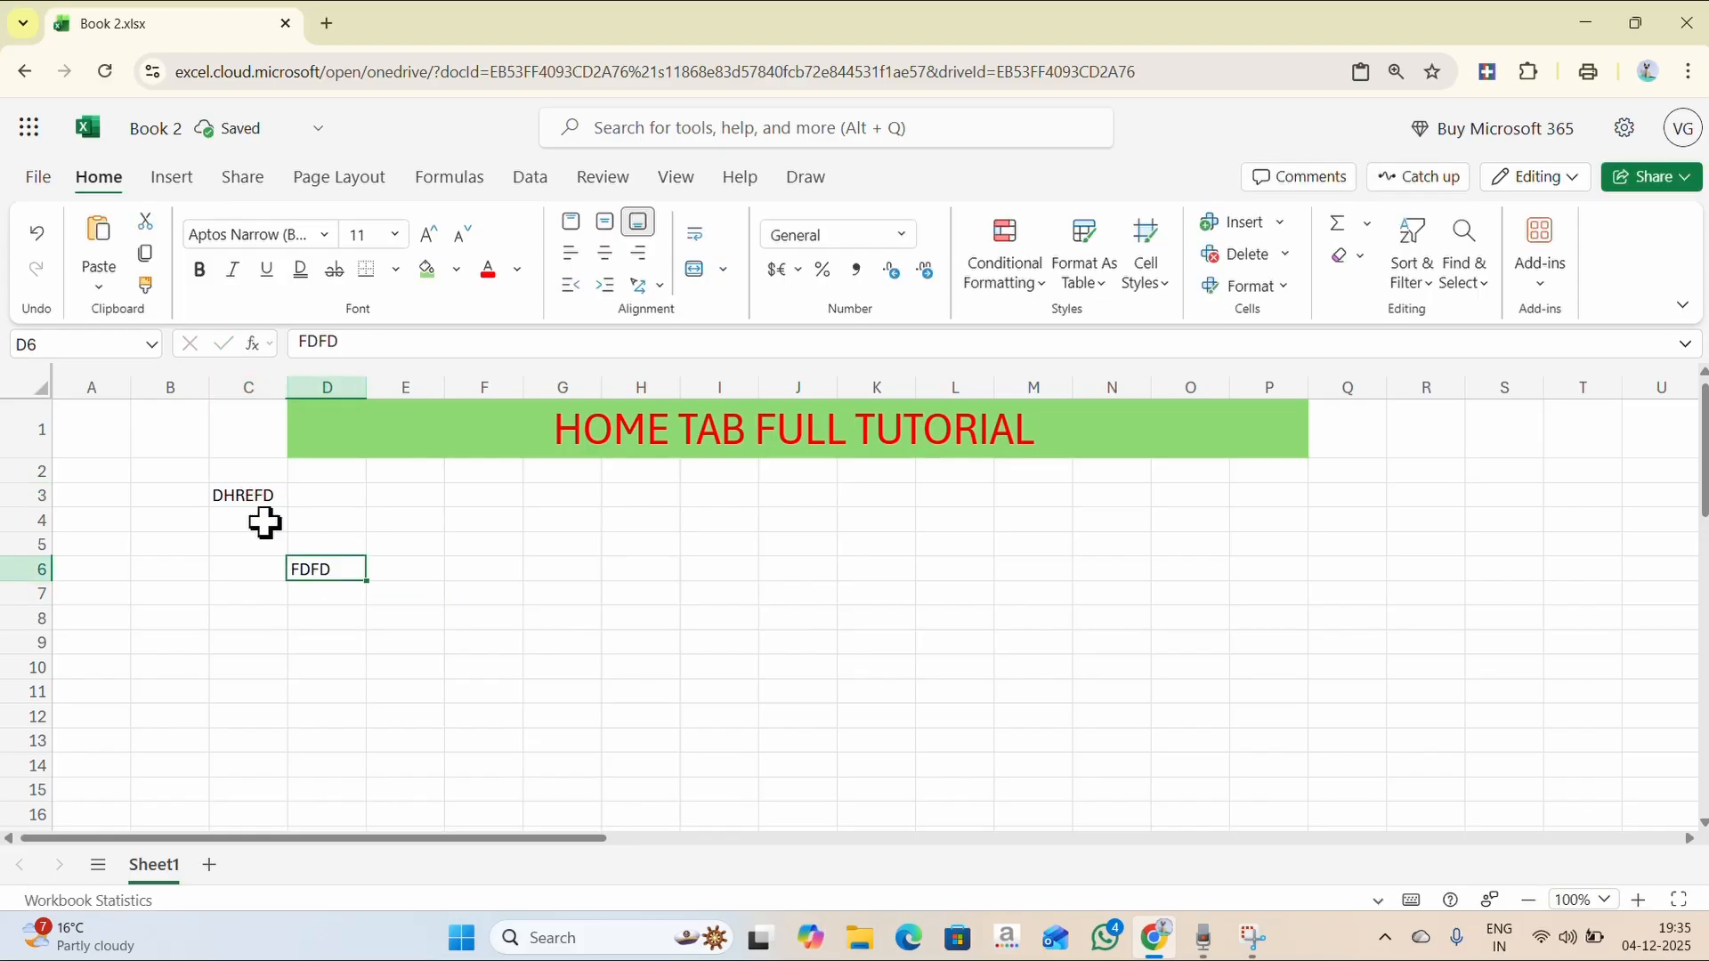
pyautogui.click(151, 259)
pyautogui.click(736, 517)
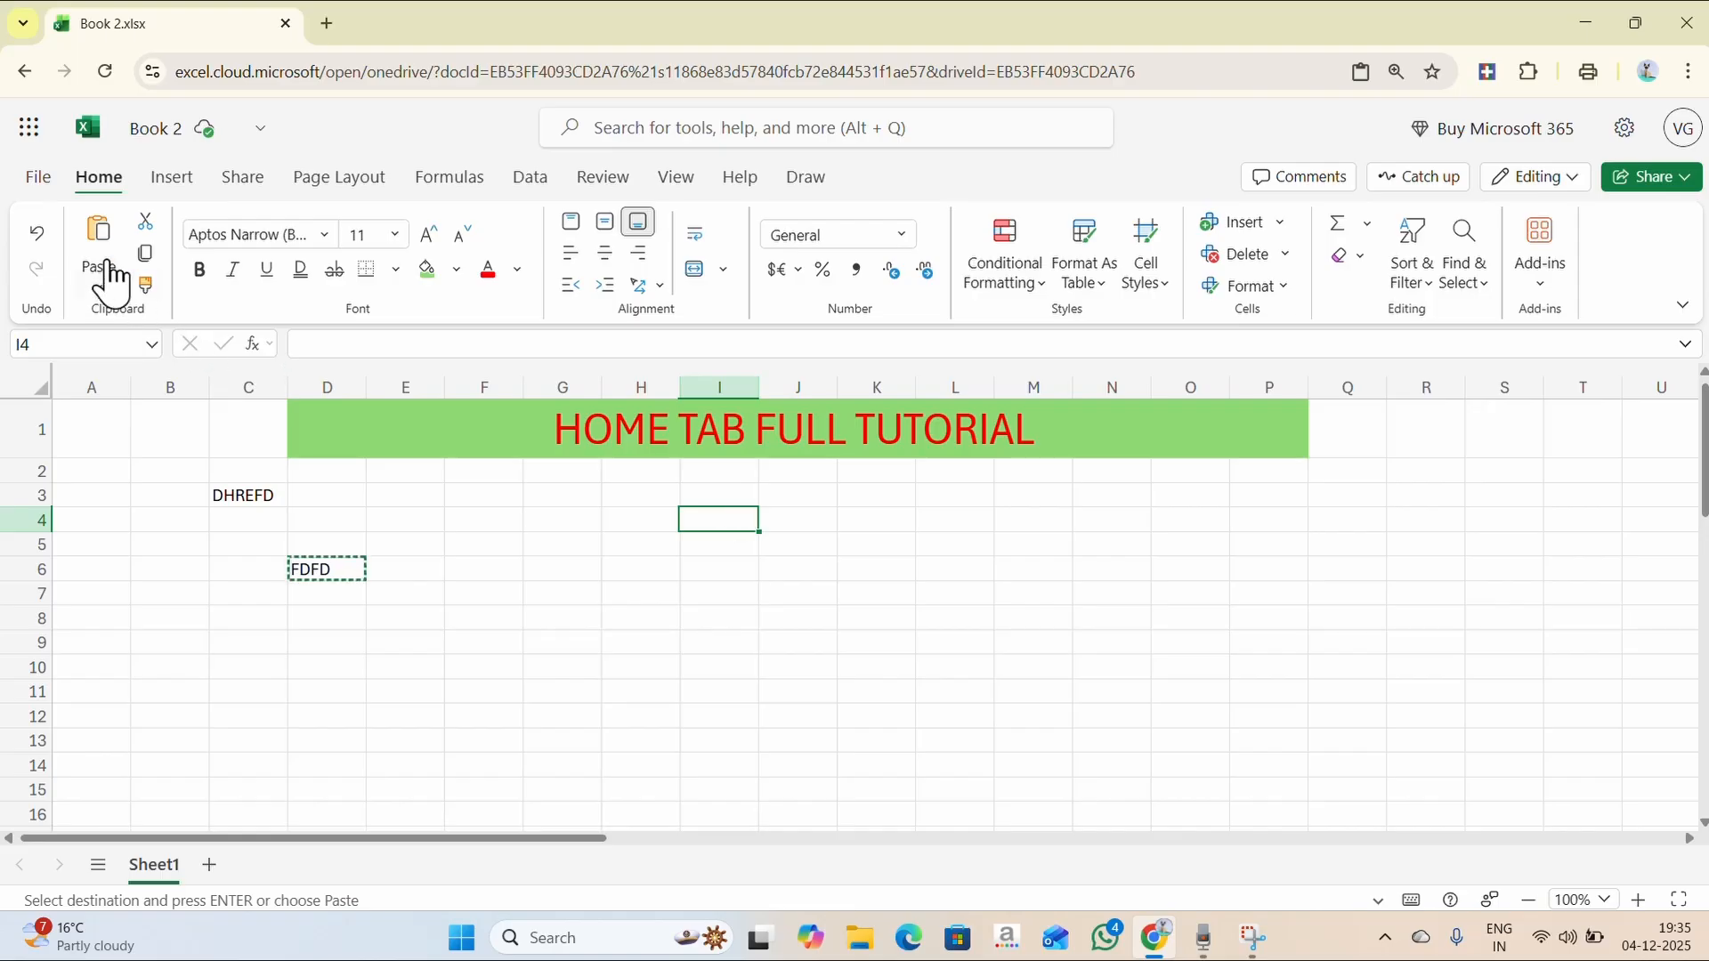
pyautogui.click(98, 233)
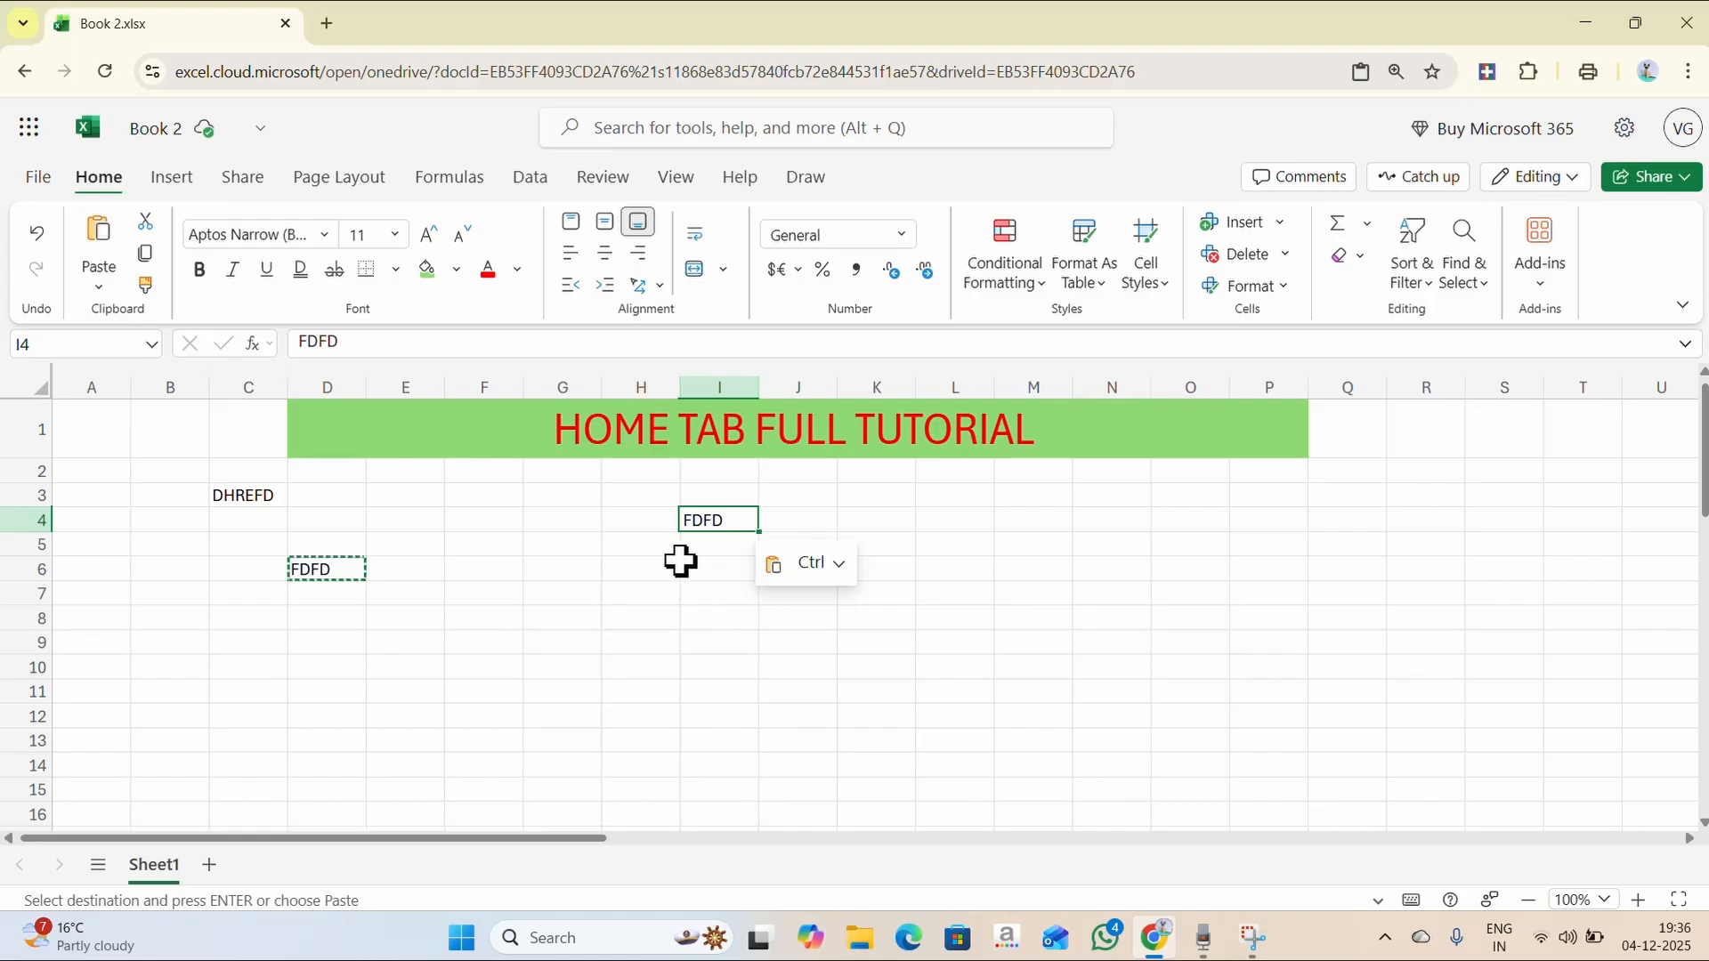
pyautogui.click(708, 639)
pyautogui.hotkey('ctrl', 'v')
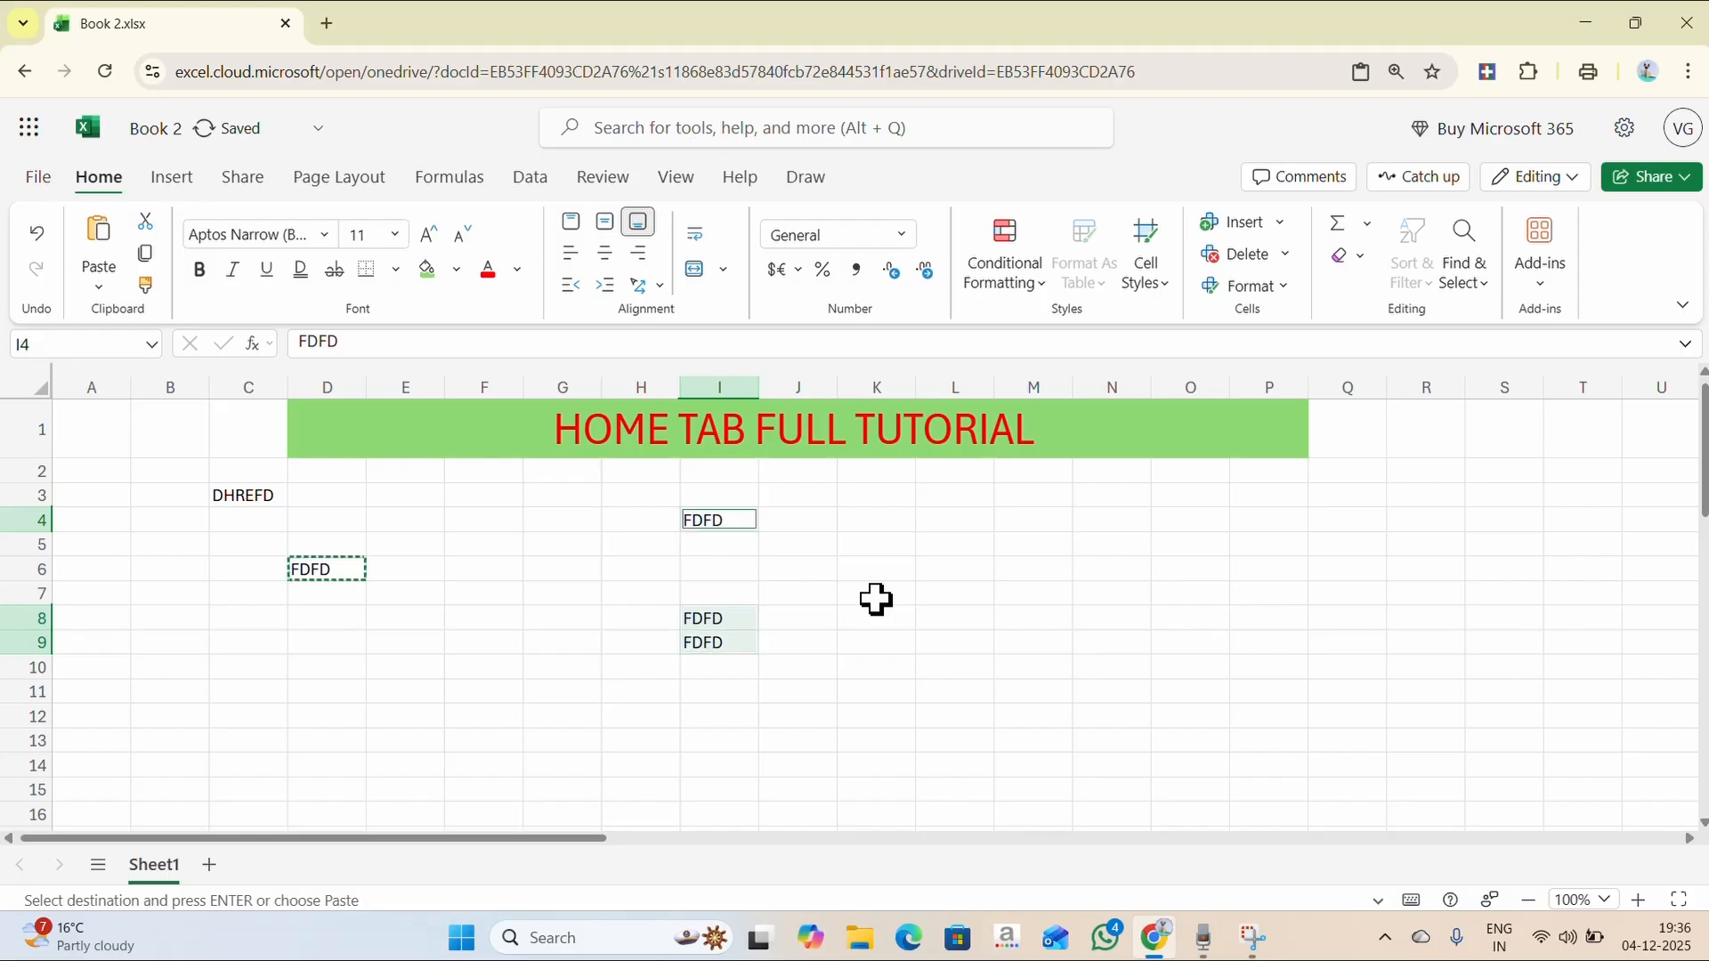
pyautogui.click(574, 570)
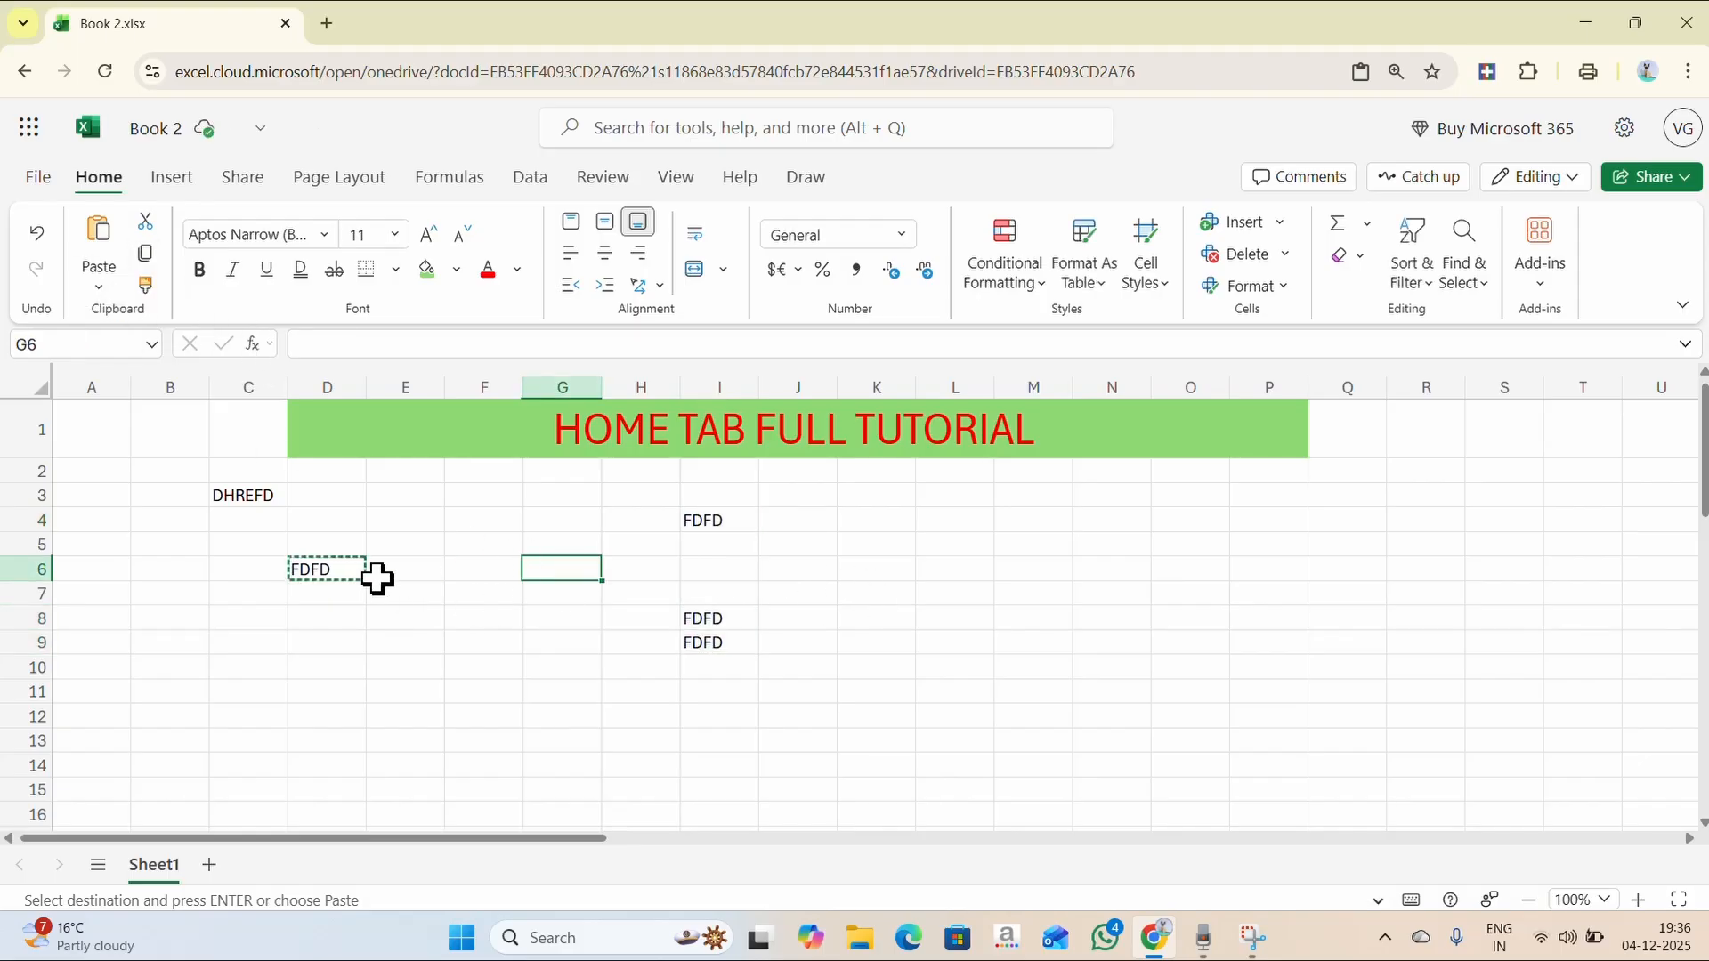
# - Copy DHREFD from C3 into K6 with Ctrl+C and Ctrl+V
pyautogui.click(250, 493)
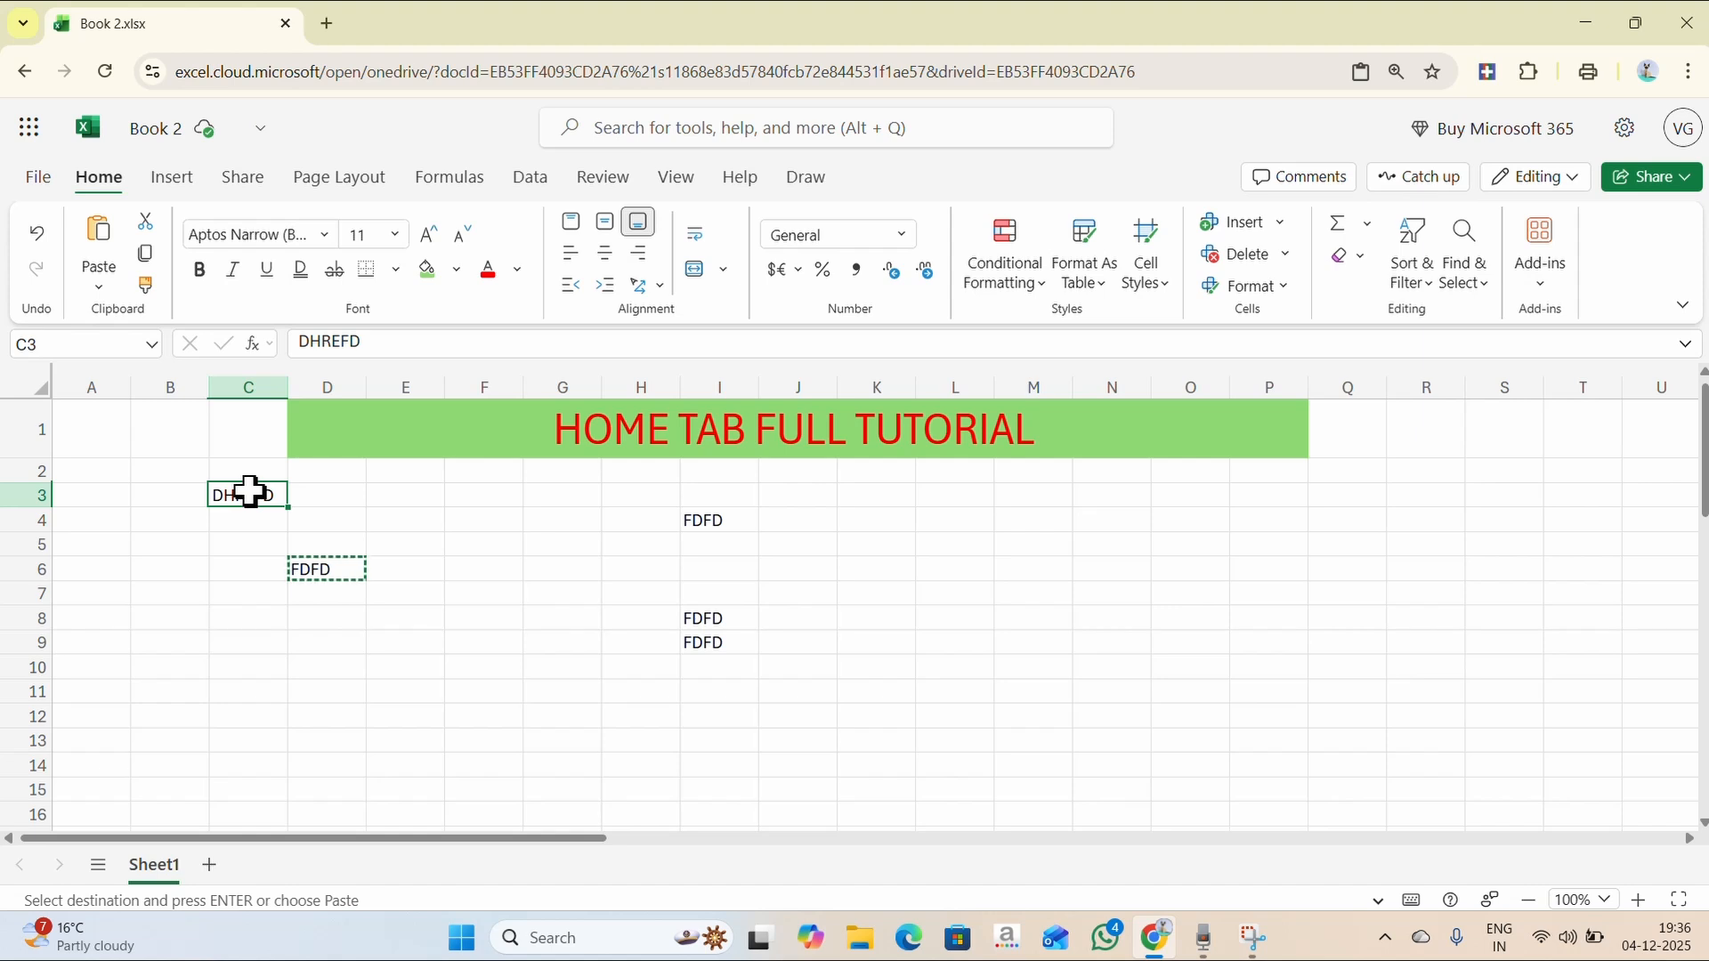
pyautogui.hotkey('ctrl', 'c')
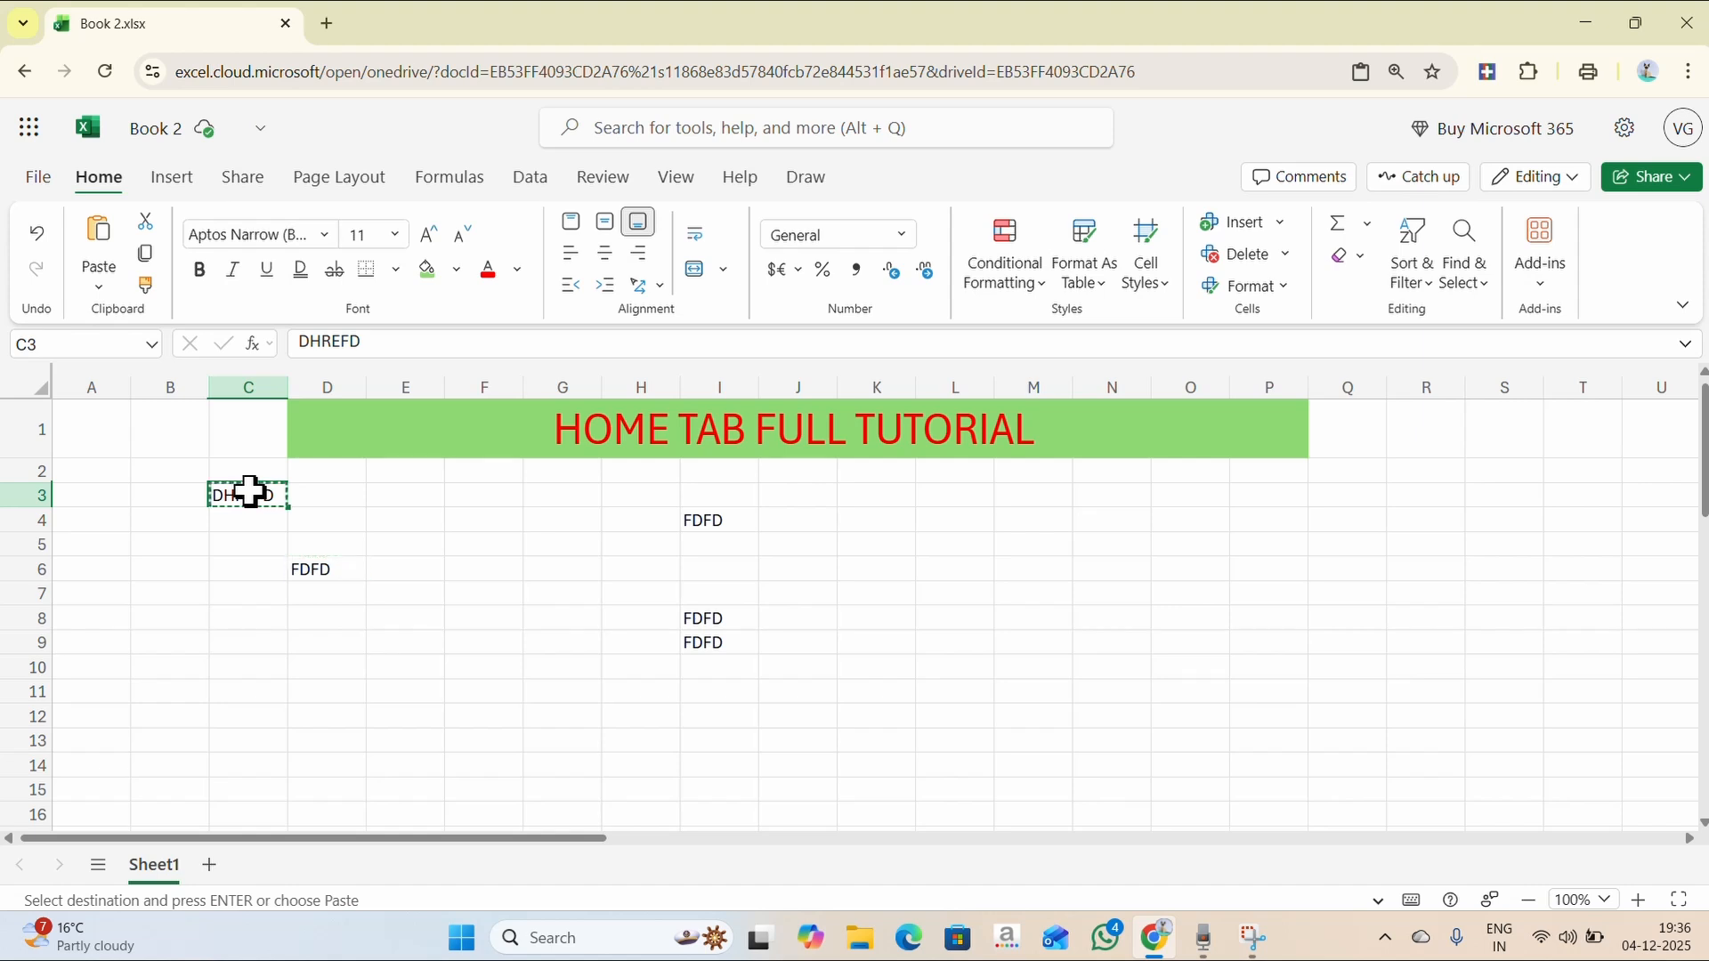
pyautogui.click(892, 559)
pyautogui.hotkey('ctrl', 'v')
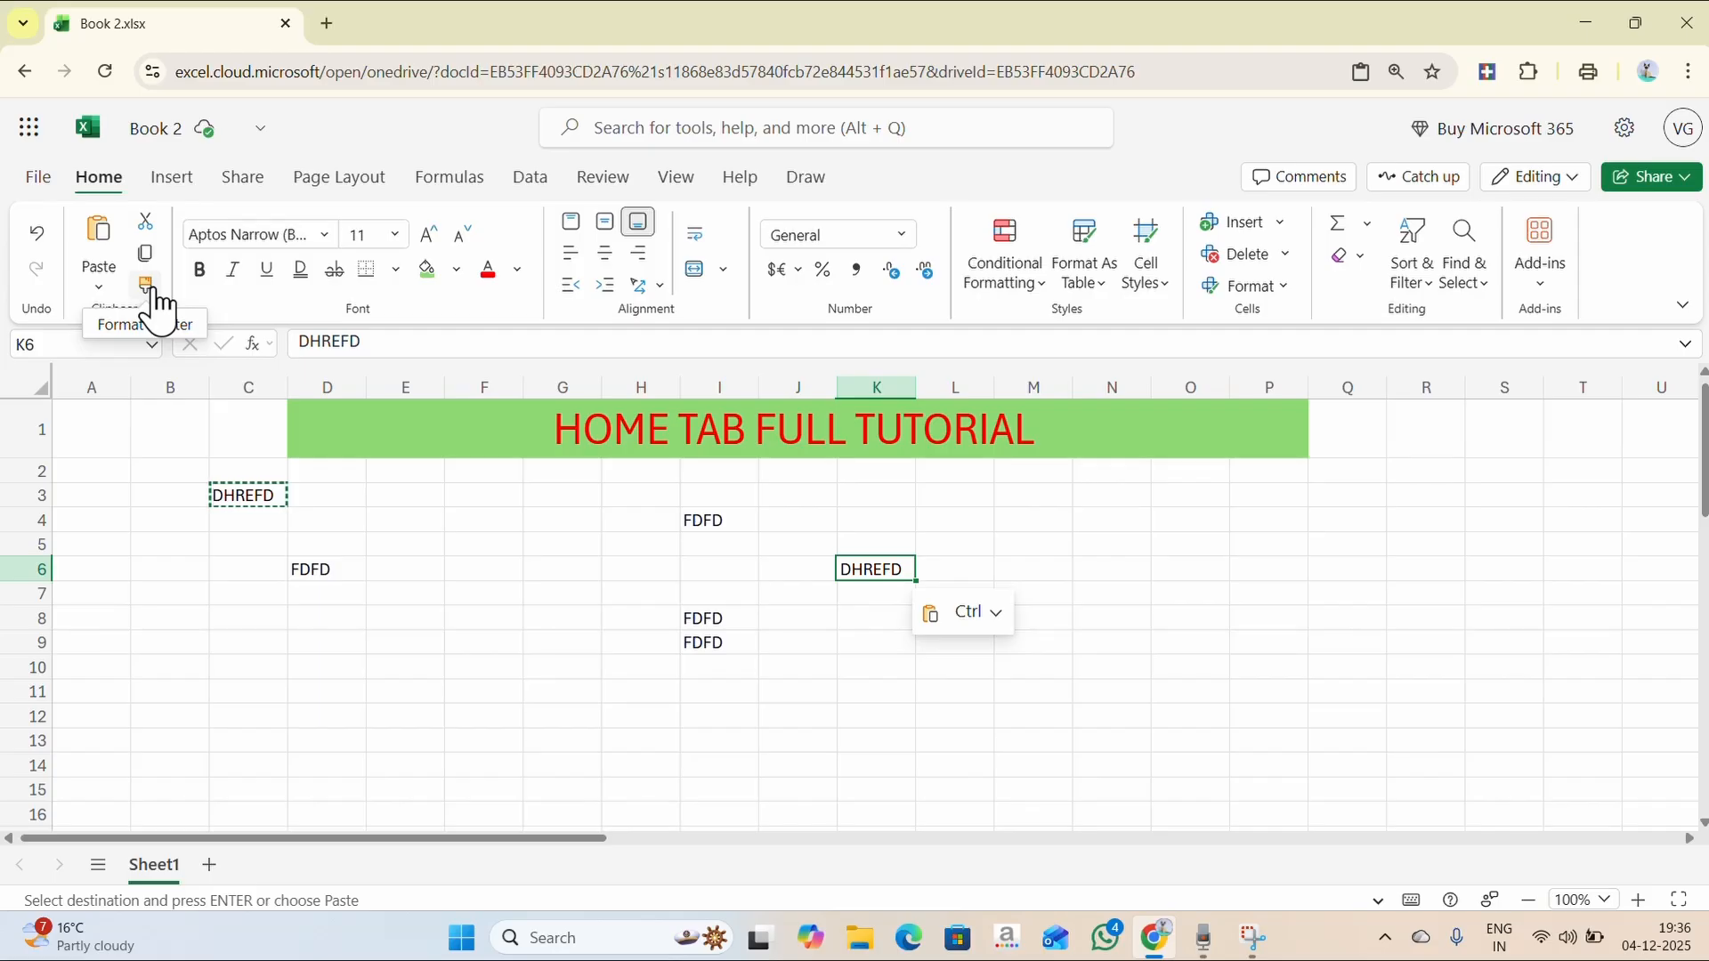
pyautogui.doubleClick(1189, 525)
# - Type VIVEK in O4, enlarge it, make it red and fill the cell yellow
pyautogui.write('VIVE')
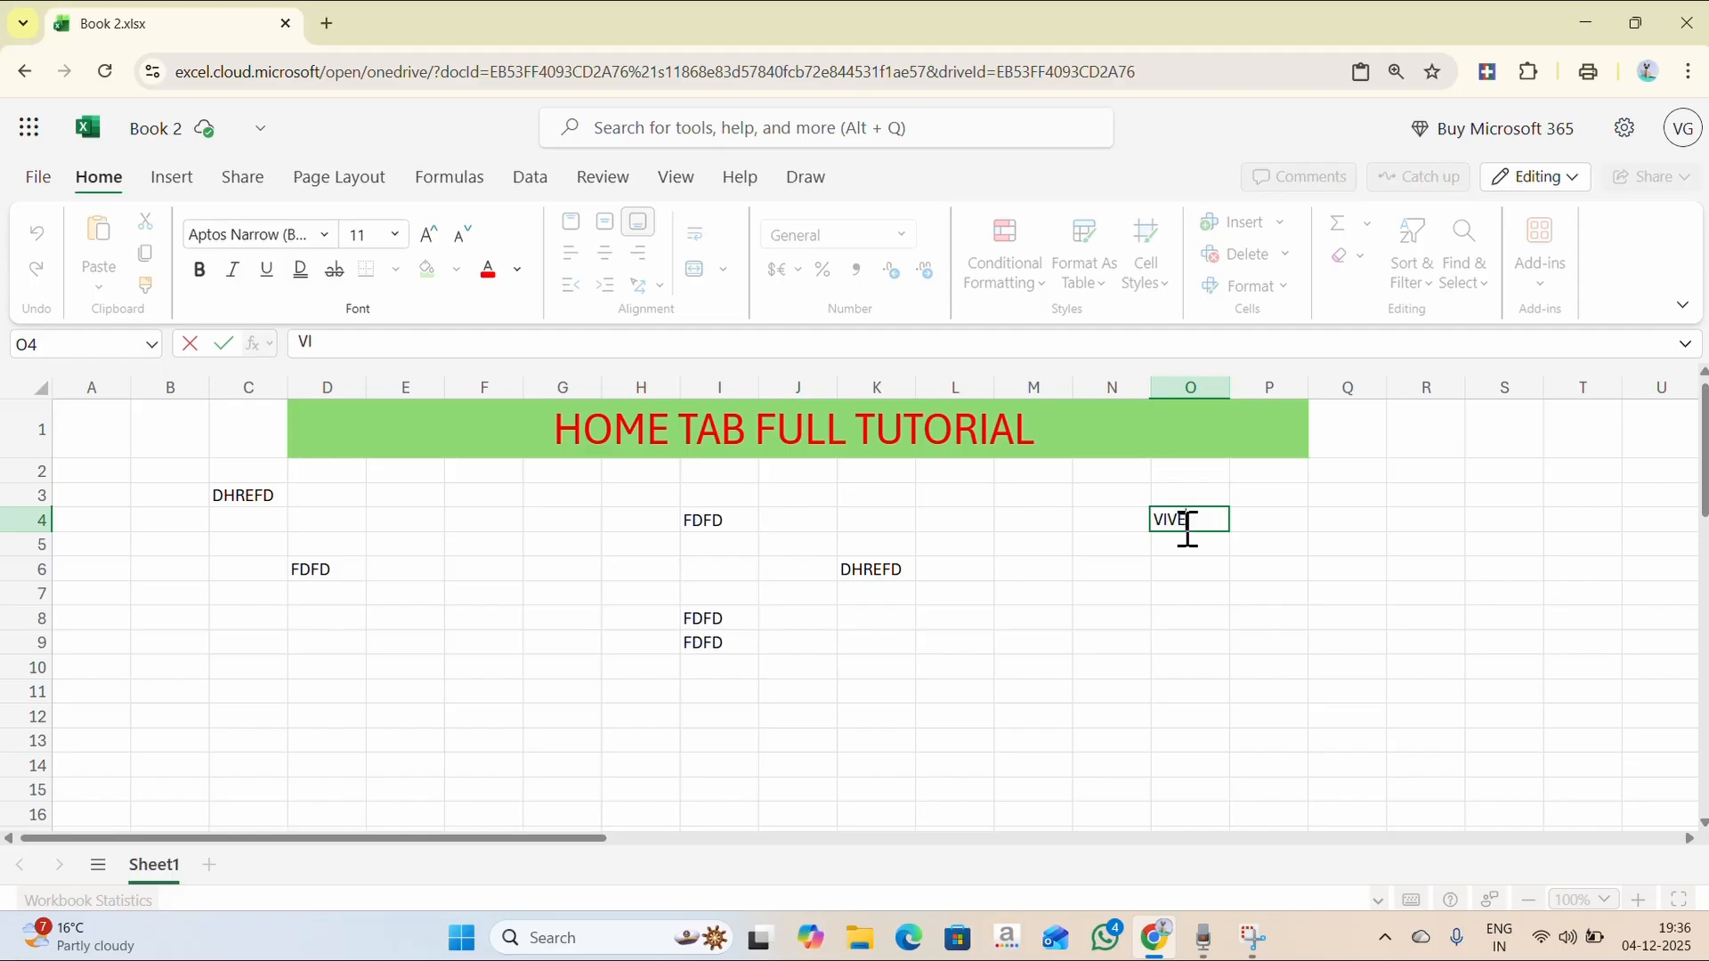
pyautogui.write('K')
pyautogui.click(433, 234)
pyautogui.click(433, 235)
pyautogui.click(432, 234)
pyautogui.click(432, 234)
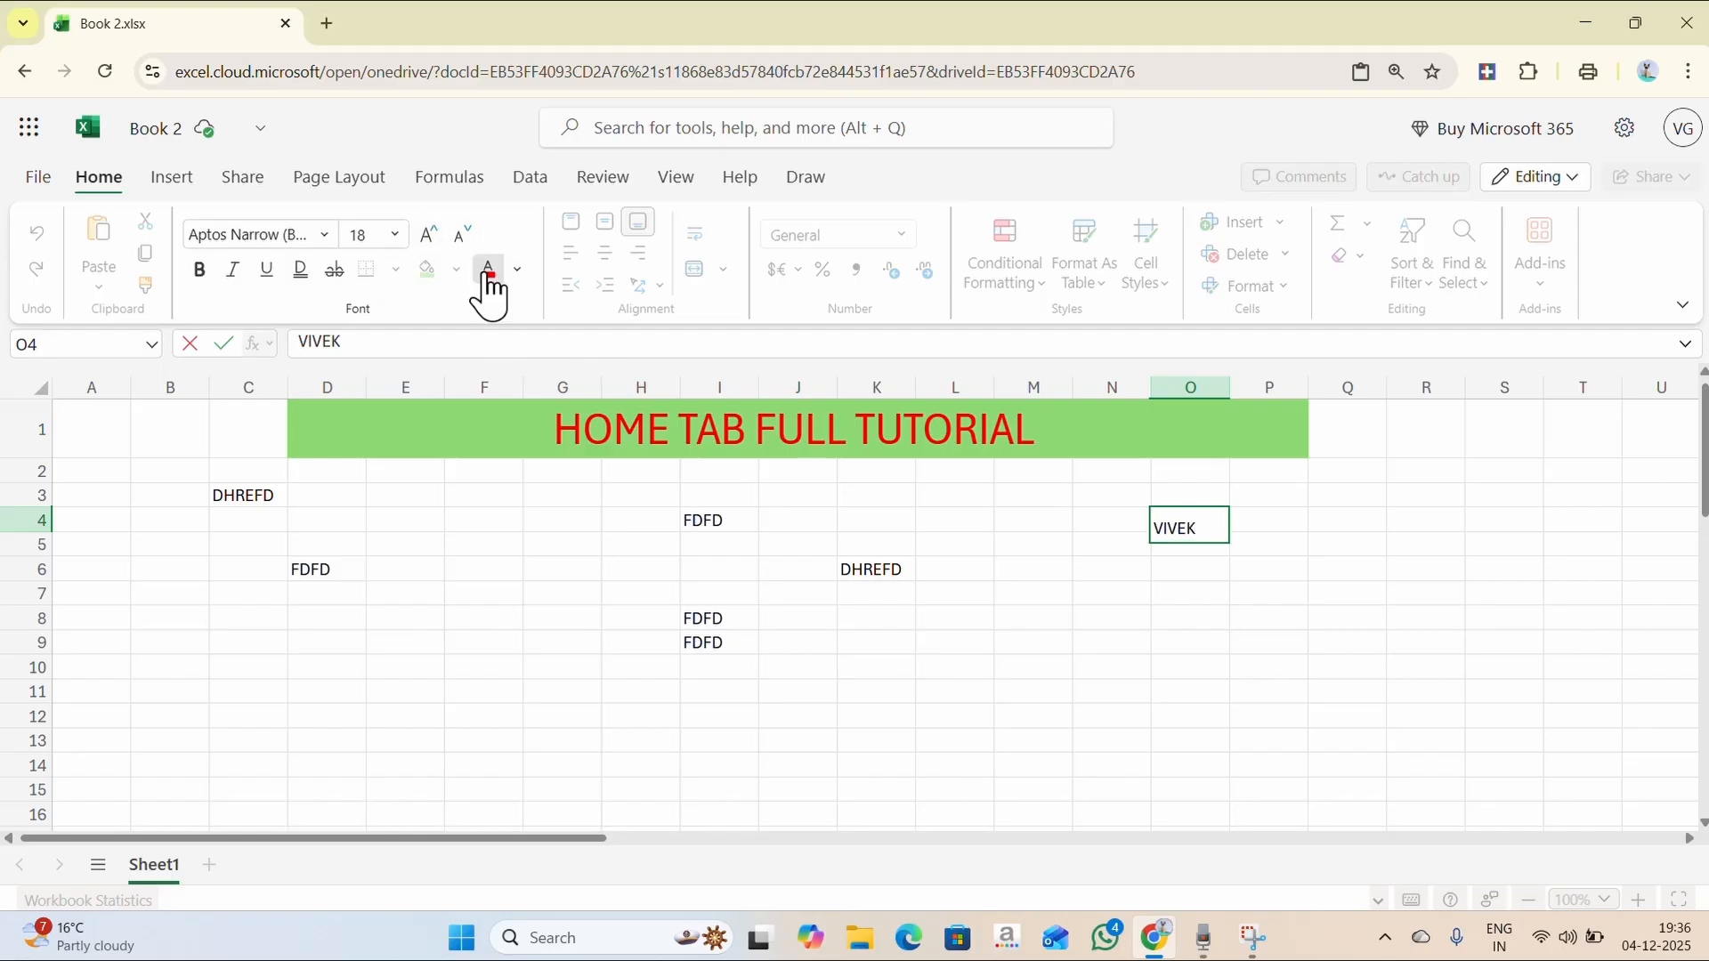
pyautogui.doubleClick(1168, 530)
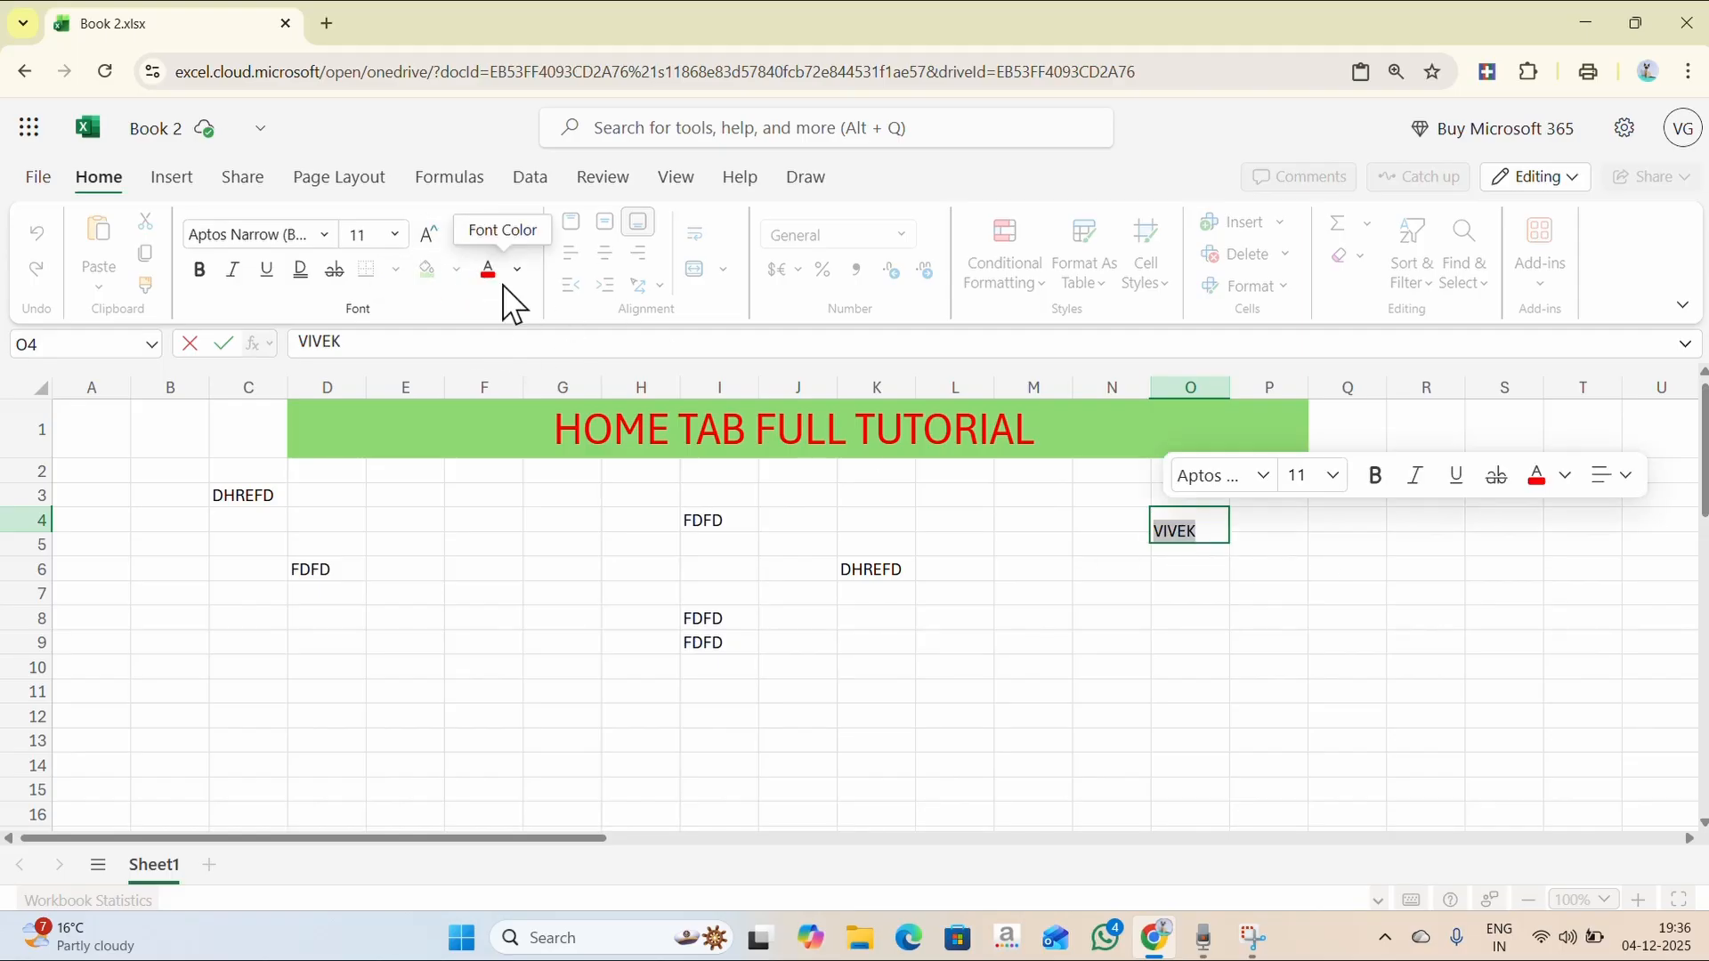
pyautogui.click(492, 270)
pyautogui.click(1218, 520)
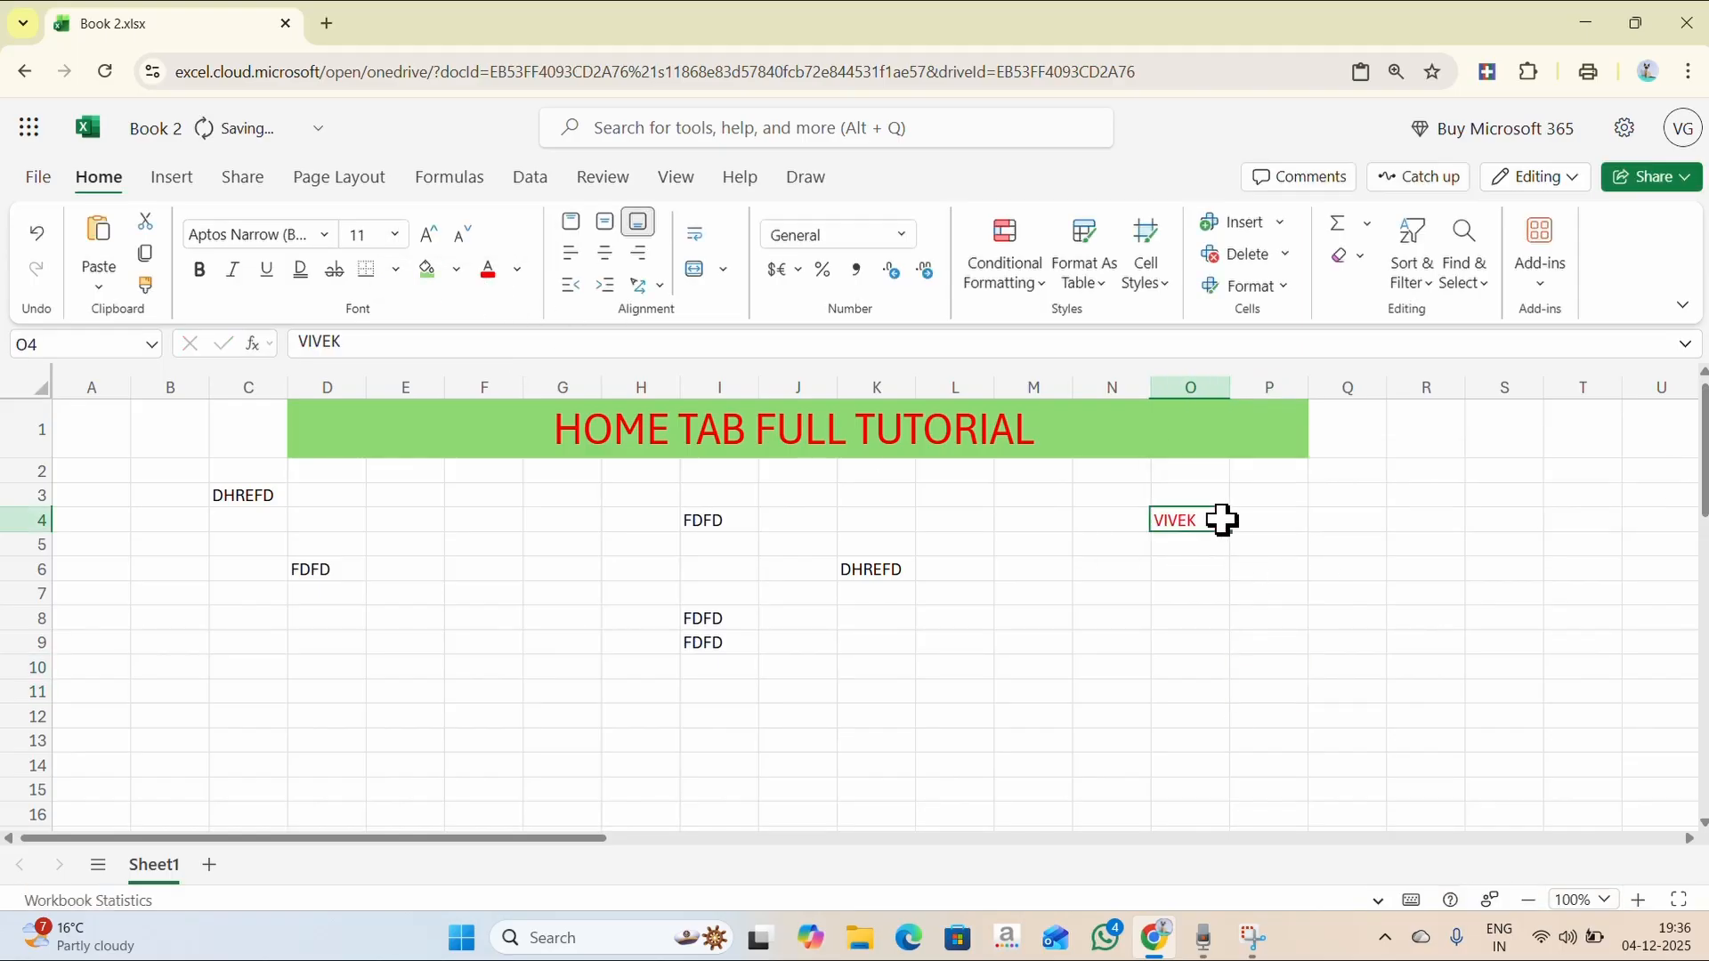
pyautogui.click(457, 269)
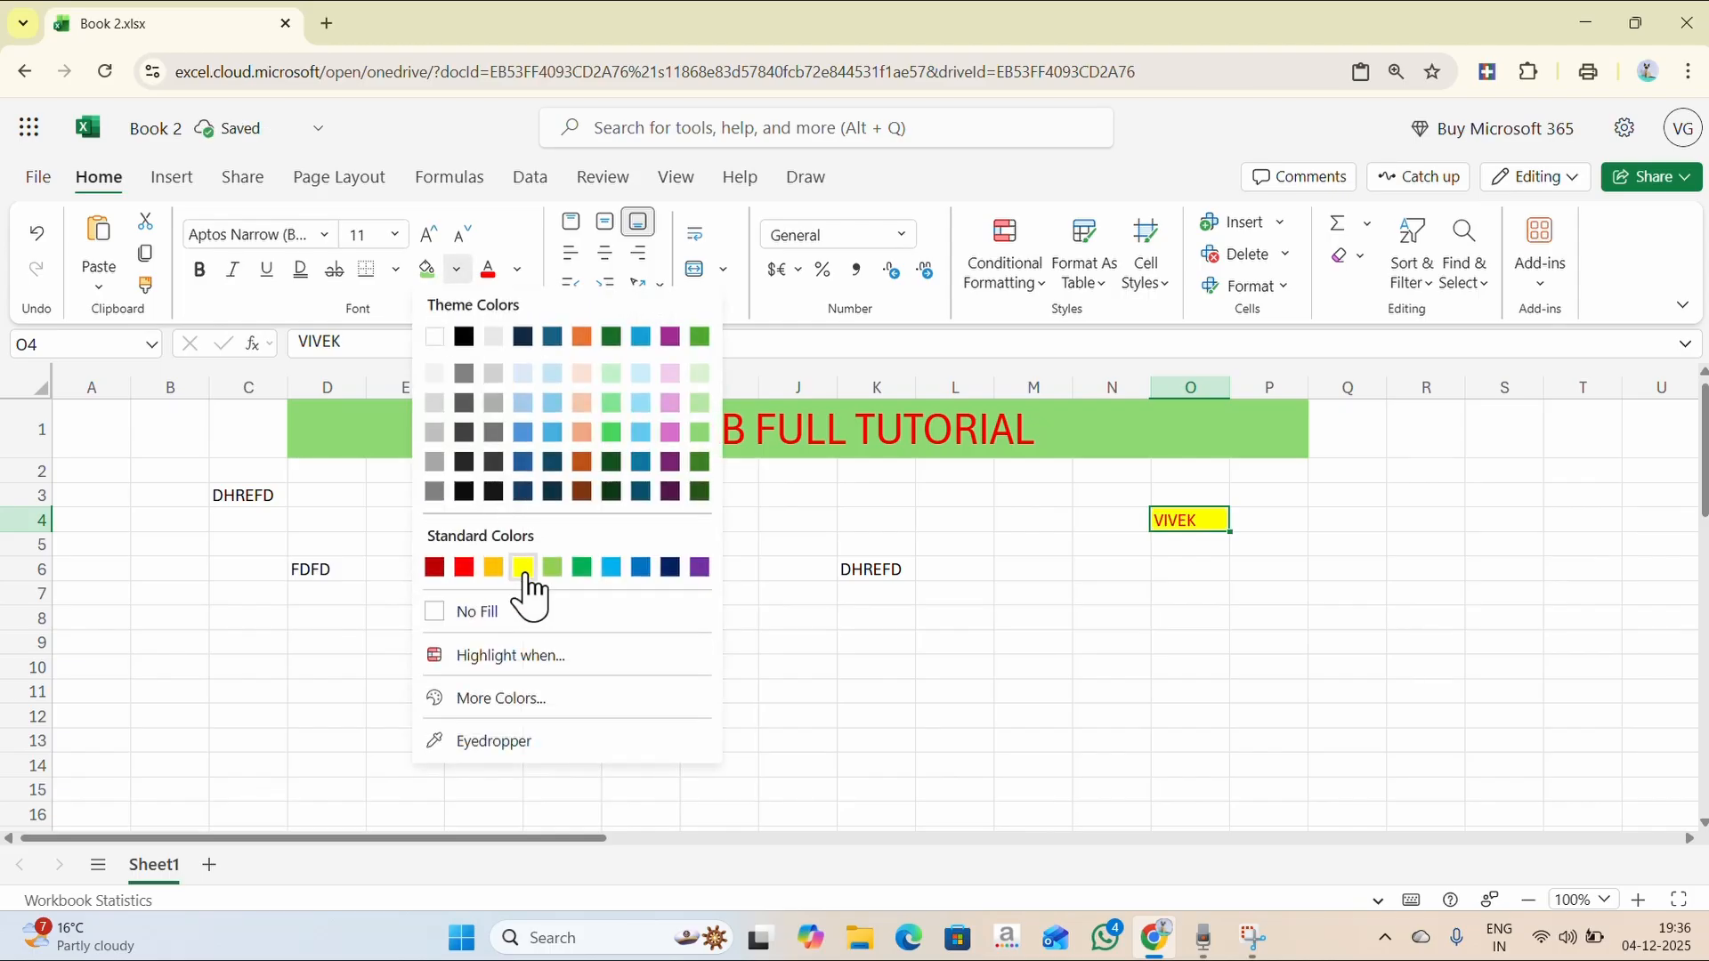
pyautogui.click(527, 567)
pyautogui.click(1080, 670)
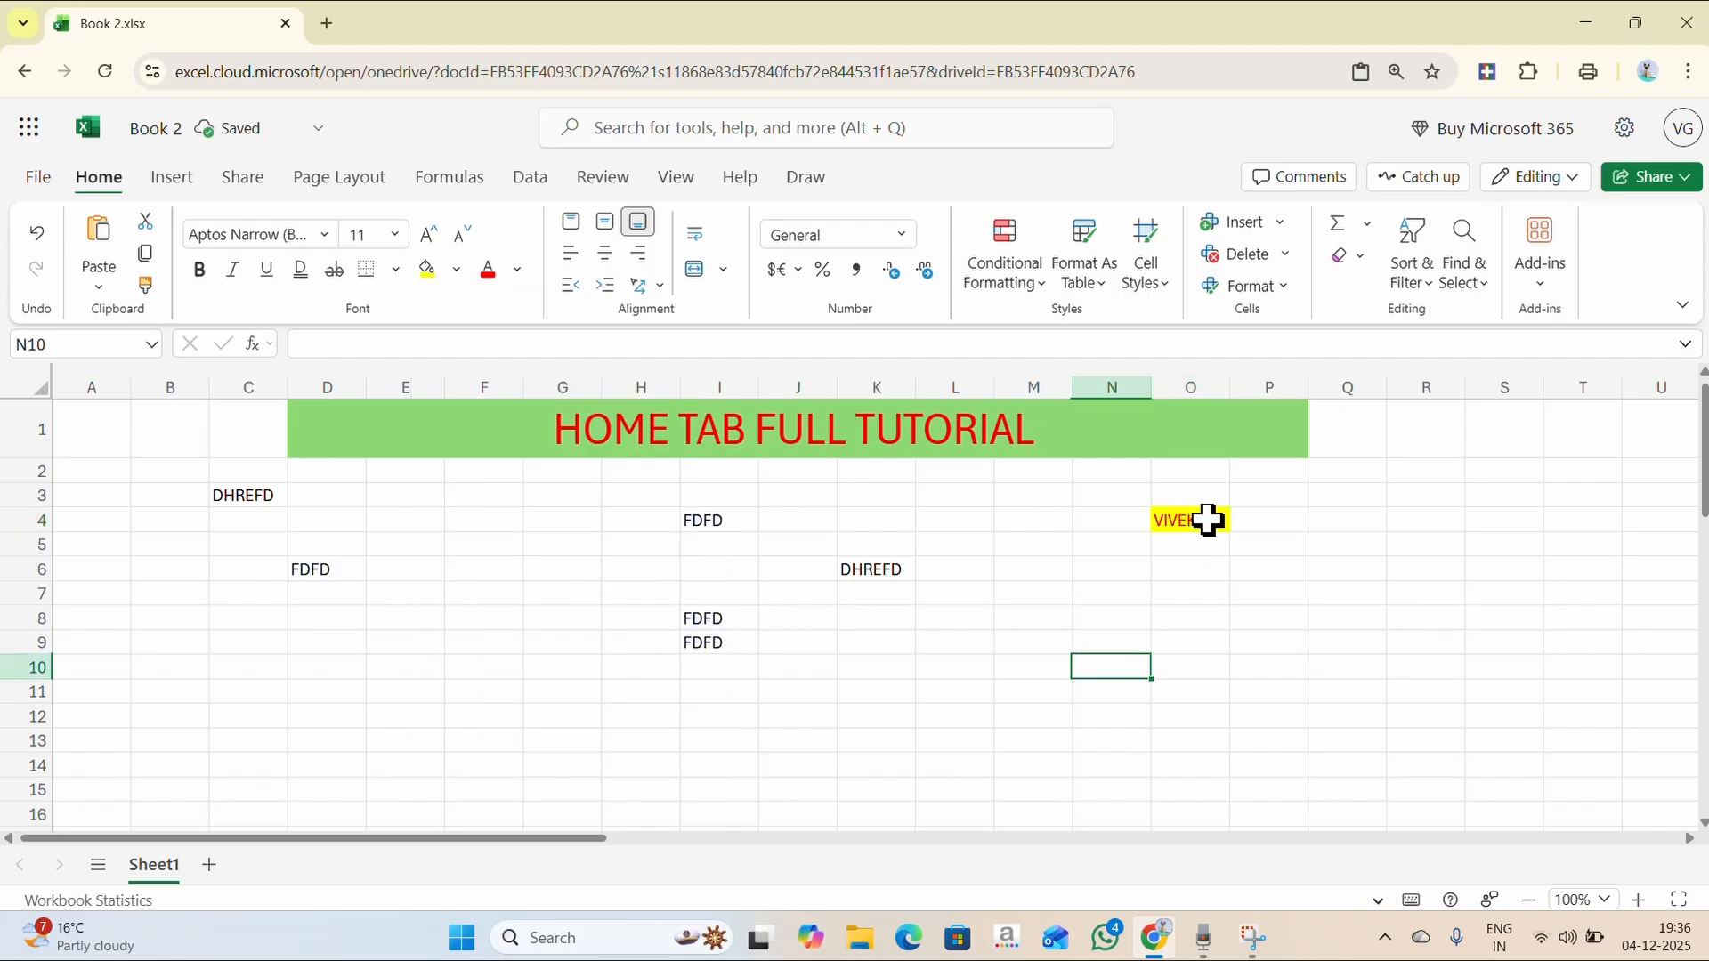
# - Make K6's DHREFD size 14 on a yellow fill
pyautogui.click(879, 570)
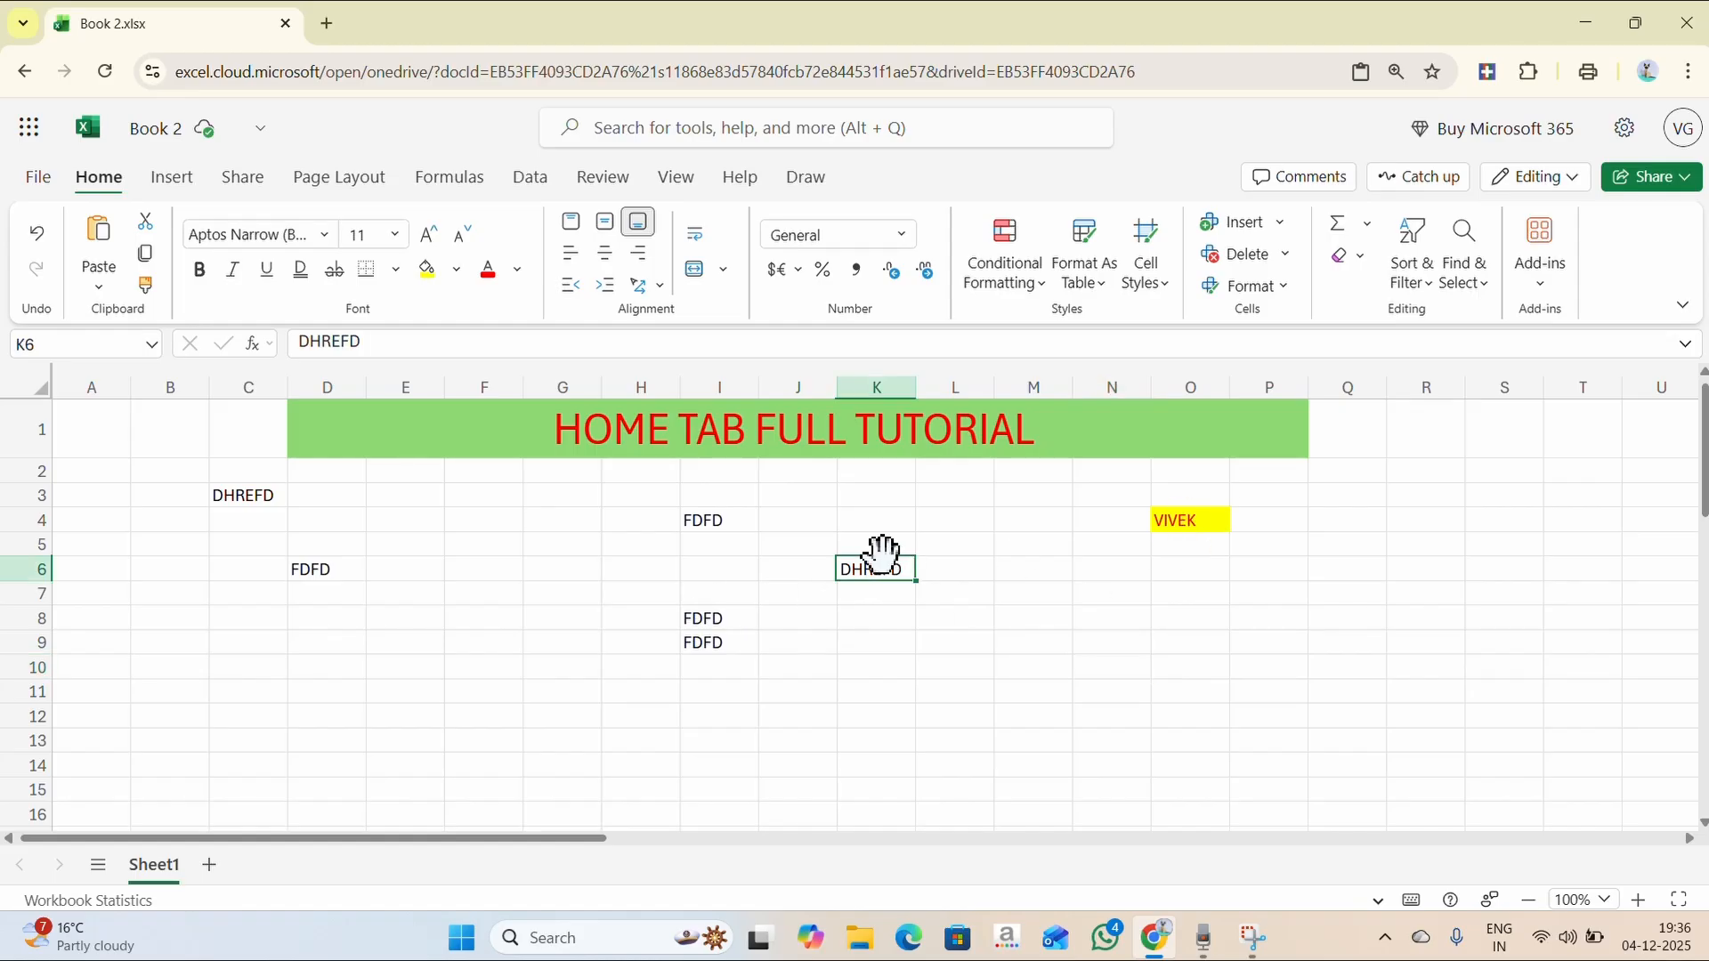
pyautogui.click(430, 236)
pyautogui.click(430, 237)
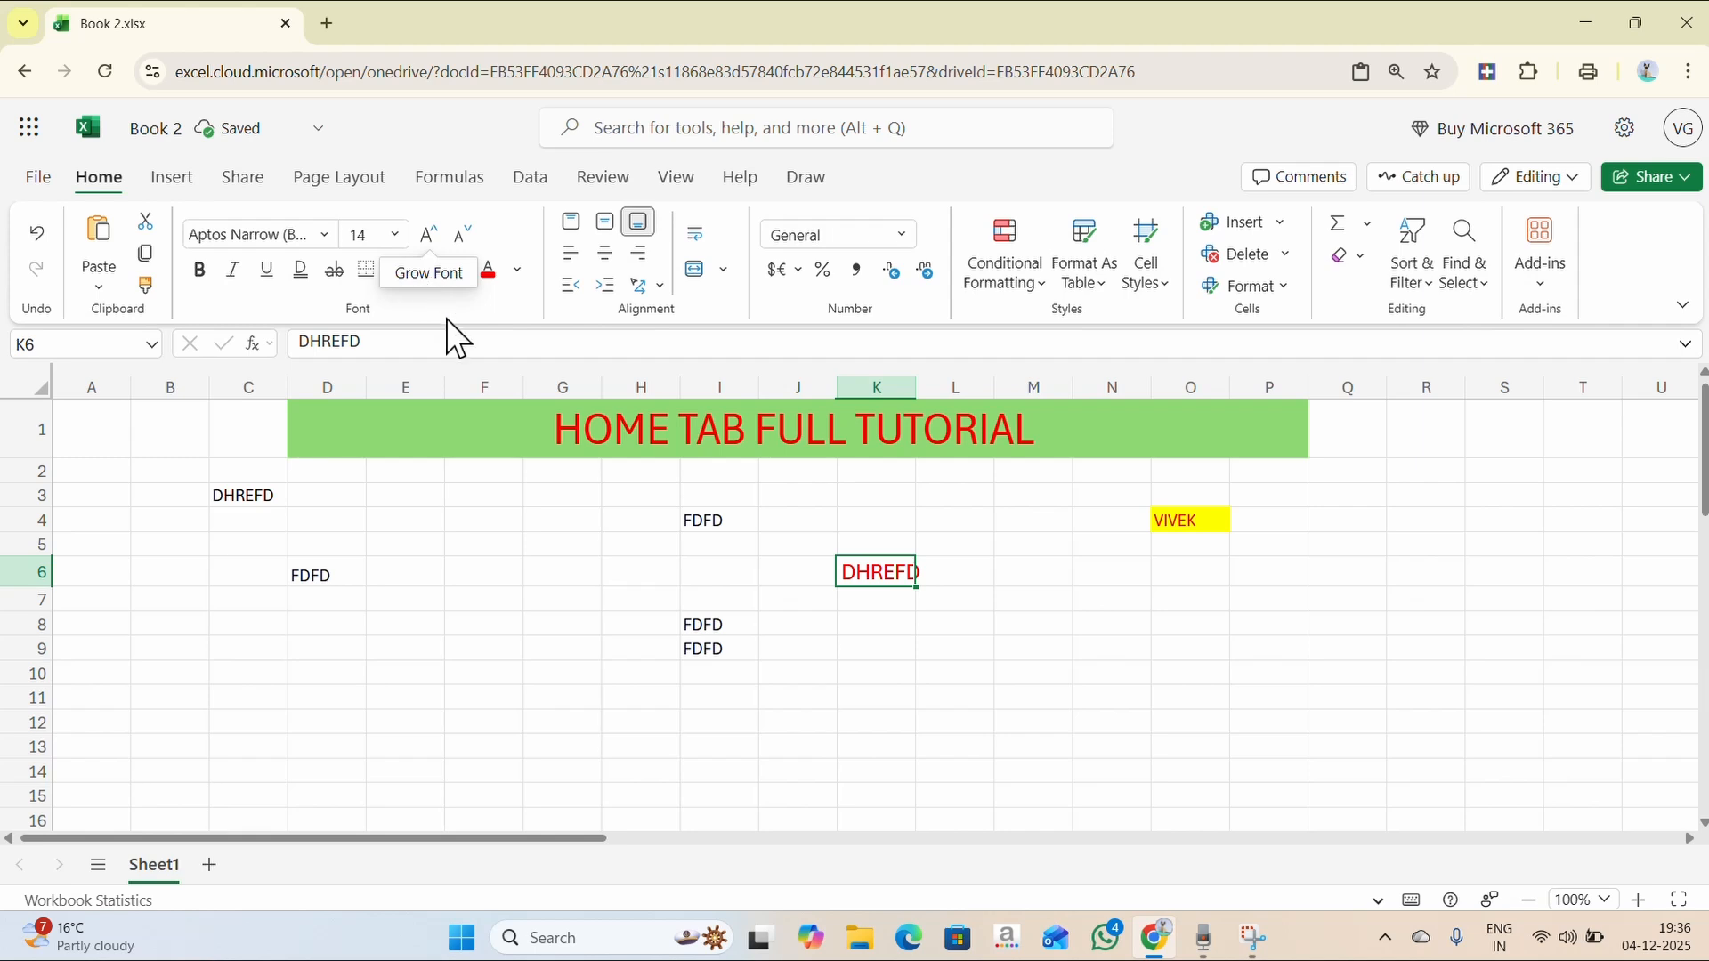
pyautogui.click(427, 270)
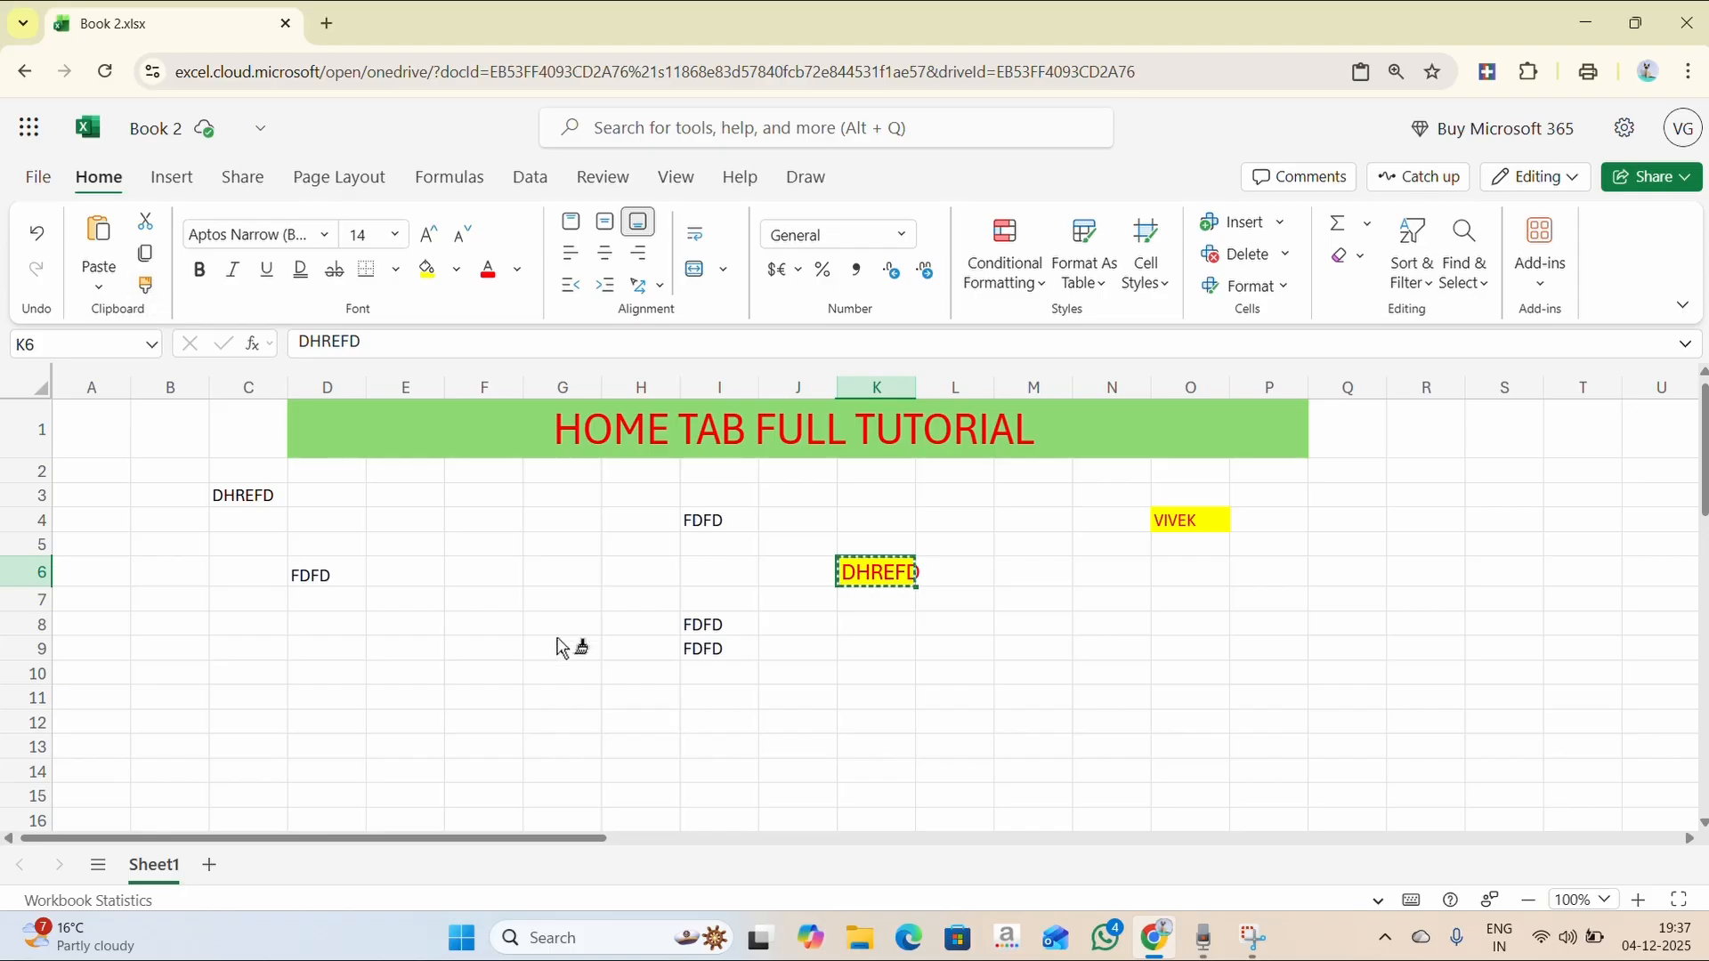
# - Copy K6's red, 14-pt, yellow-filled formatting onto I4 and D6 with Format Painter
pyautogui.click(712, 520)
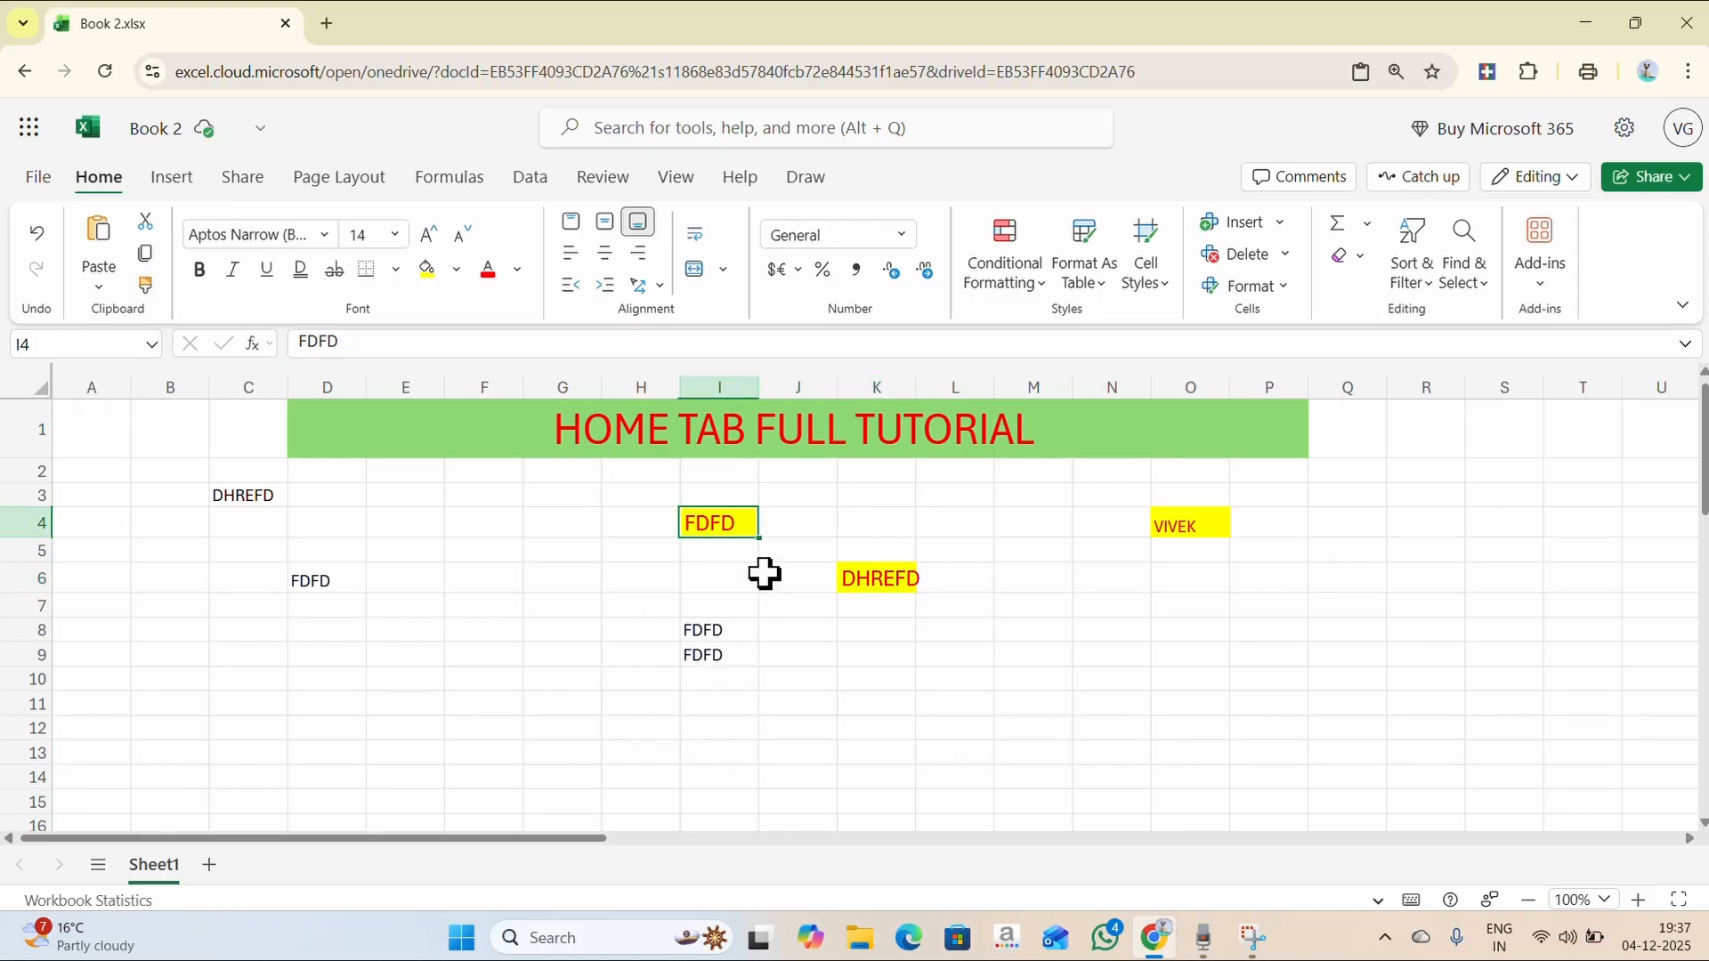
pyautogui.click(887, 582)
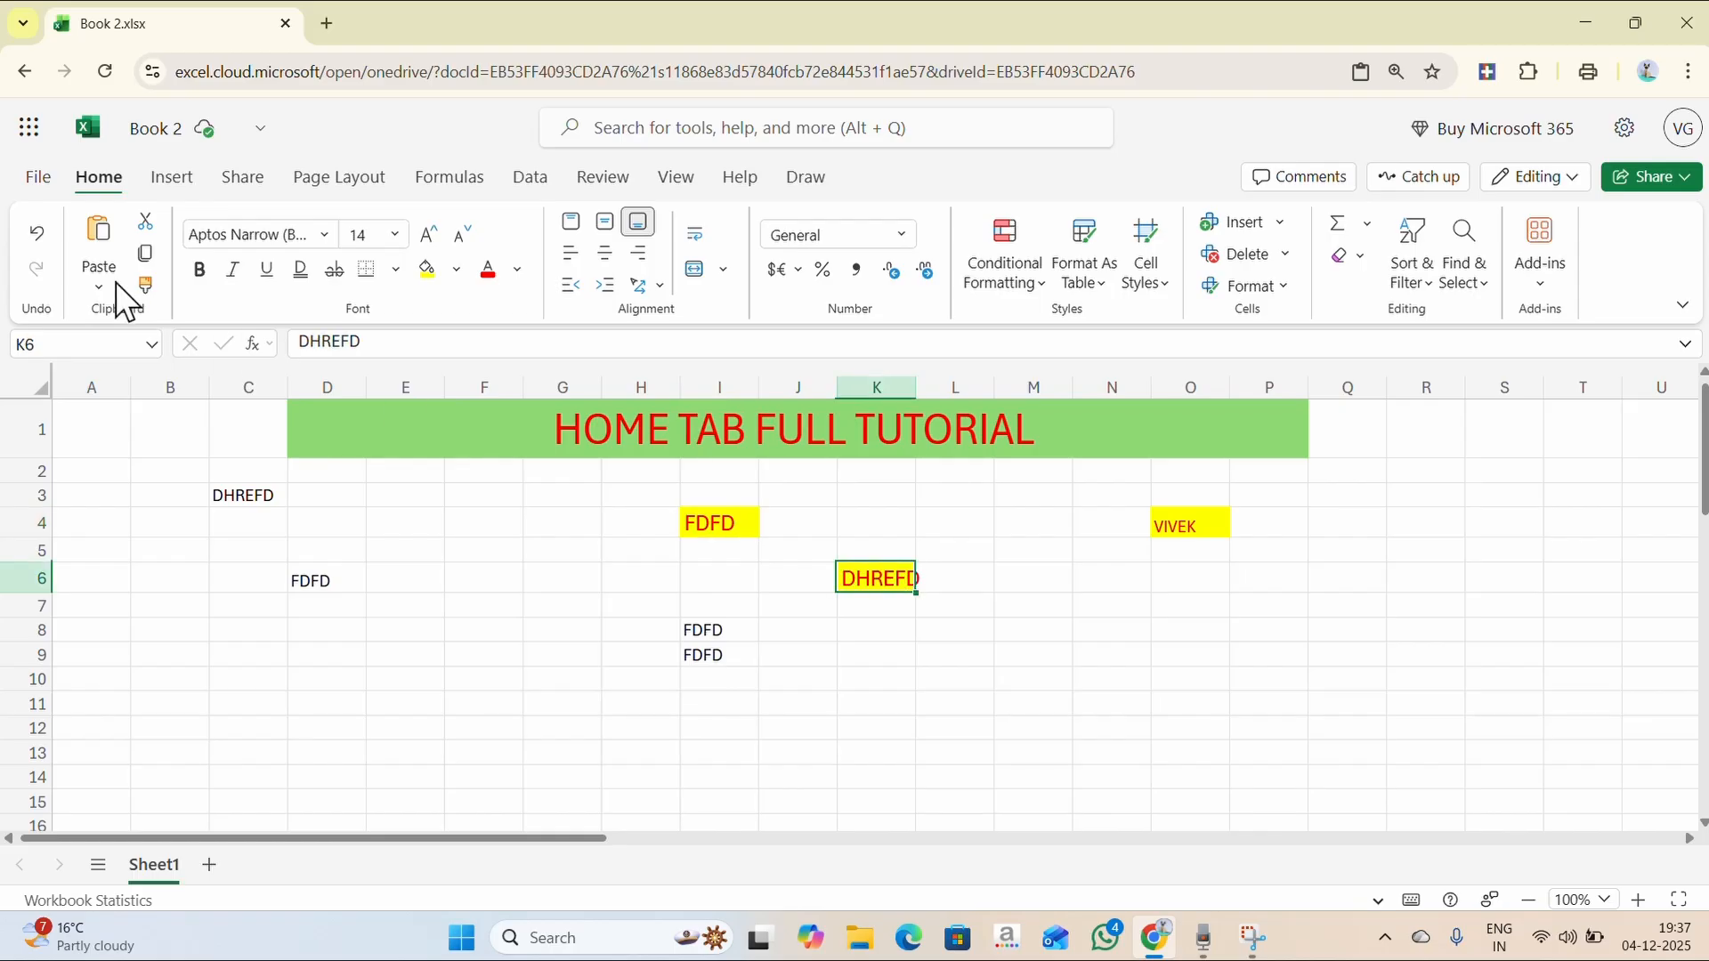
pyautogui.click(145, 285)
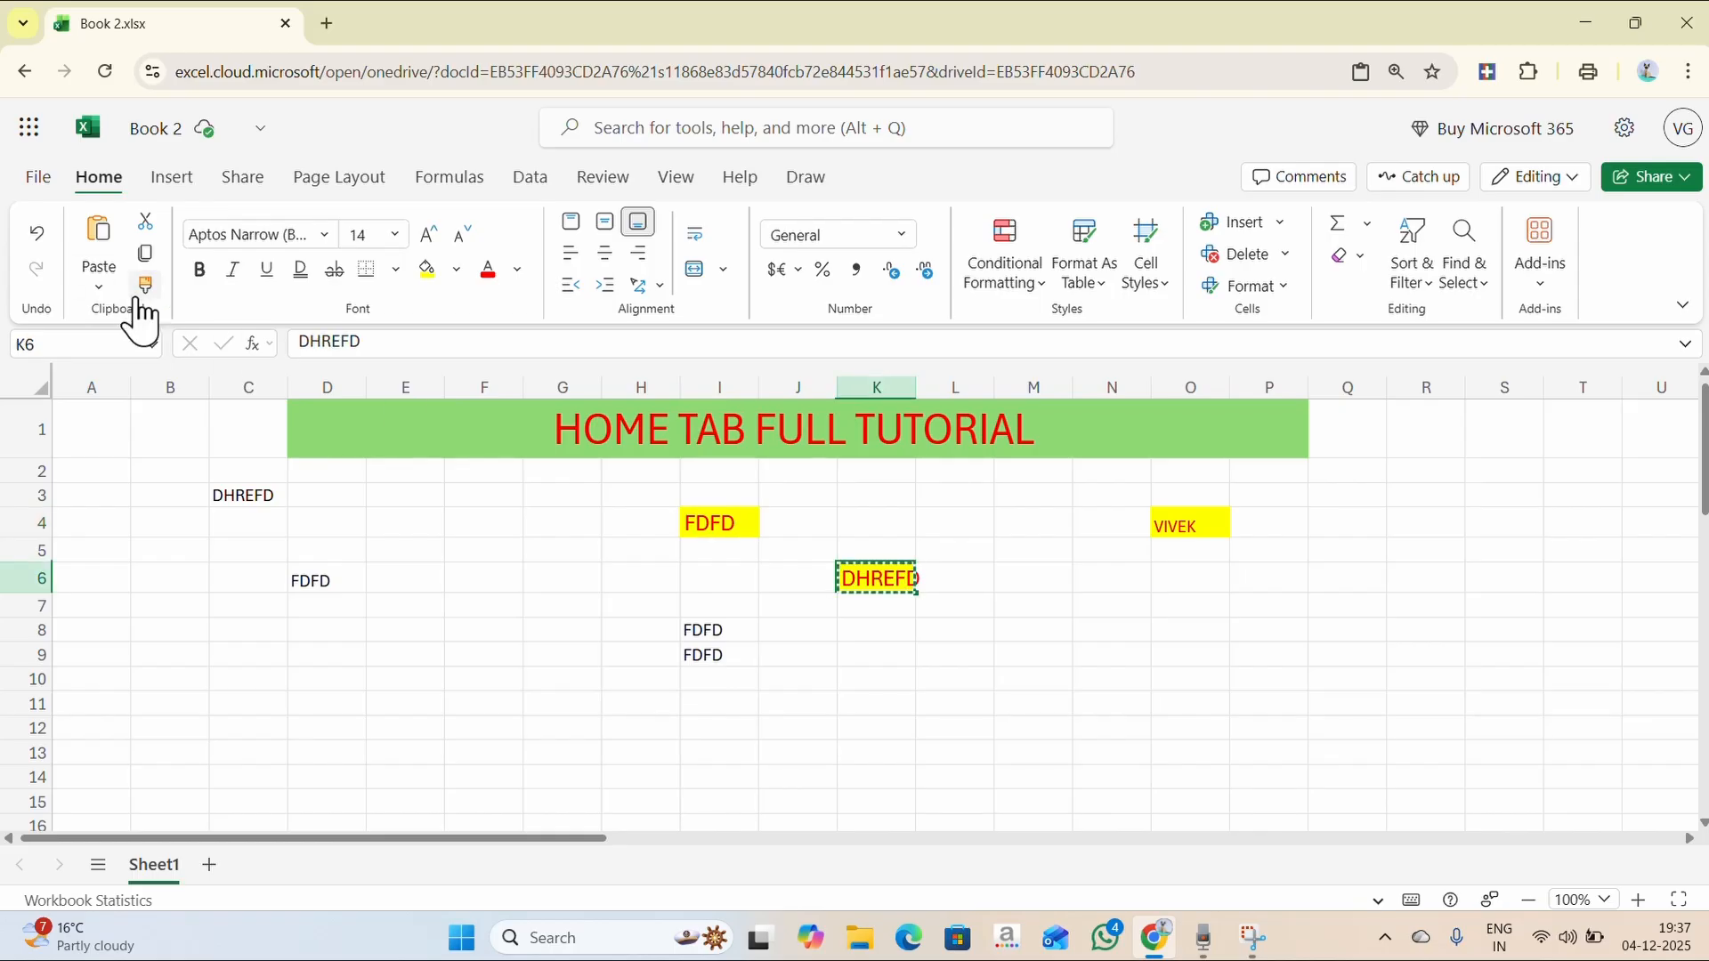
pyautogui.click(320, 577)
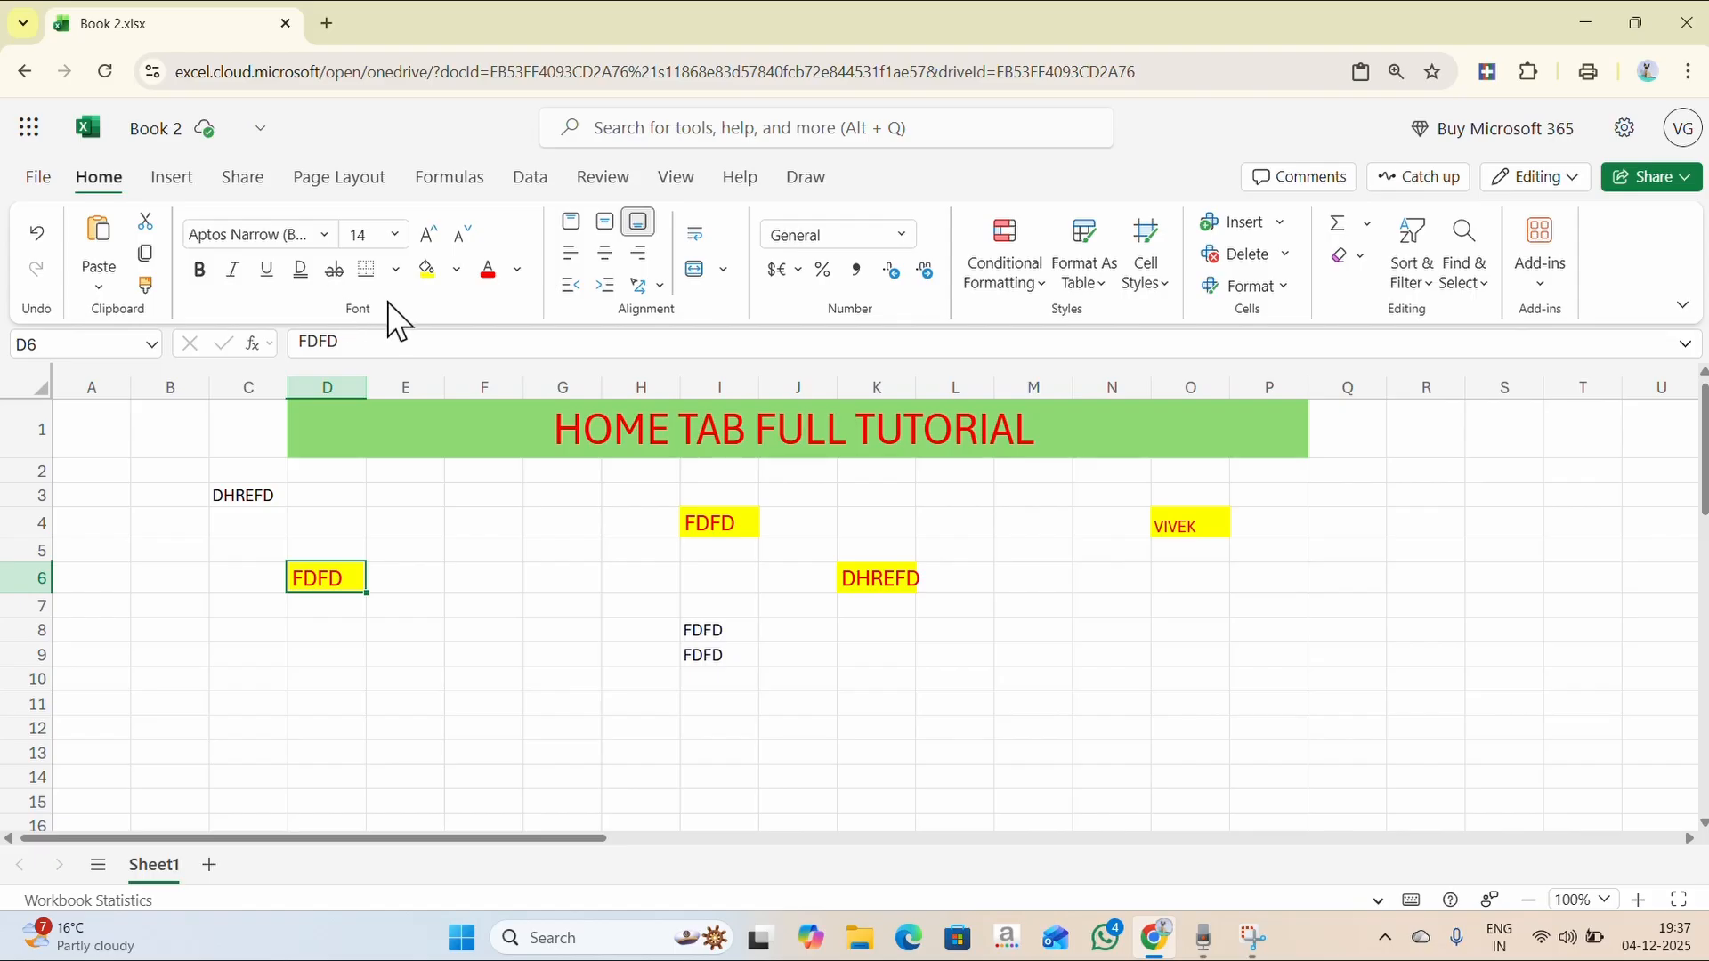
# - Type FDFDFDF in F6 and set its font to HGGothicE
pyautogui.click(495, 583)
pyautogui.write('FDFDFDF')
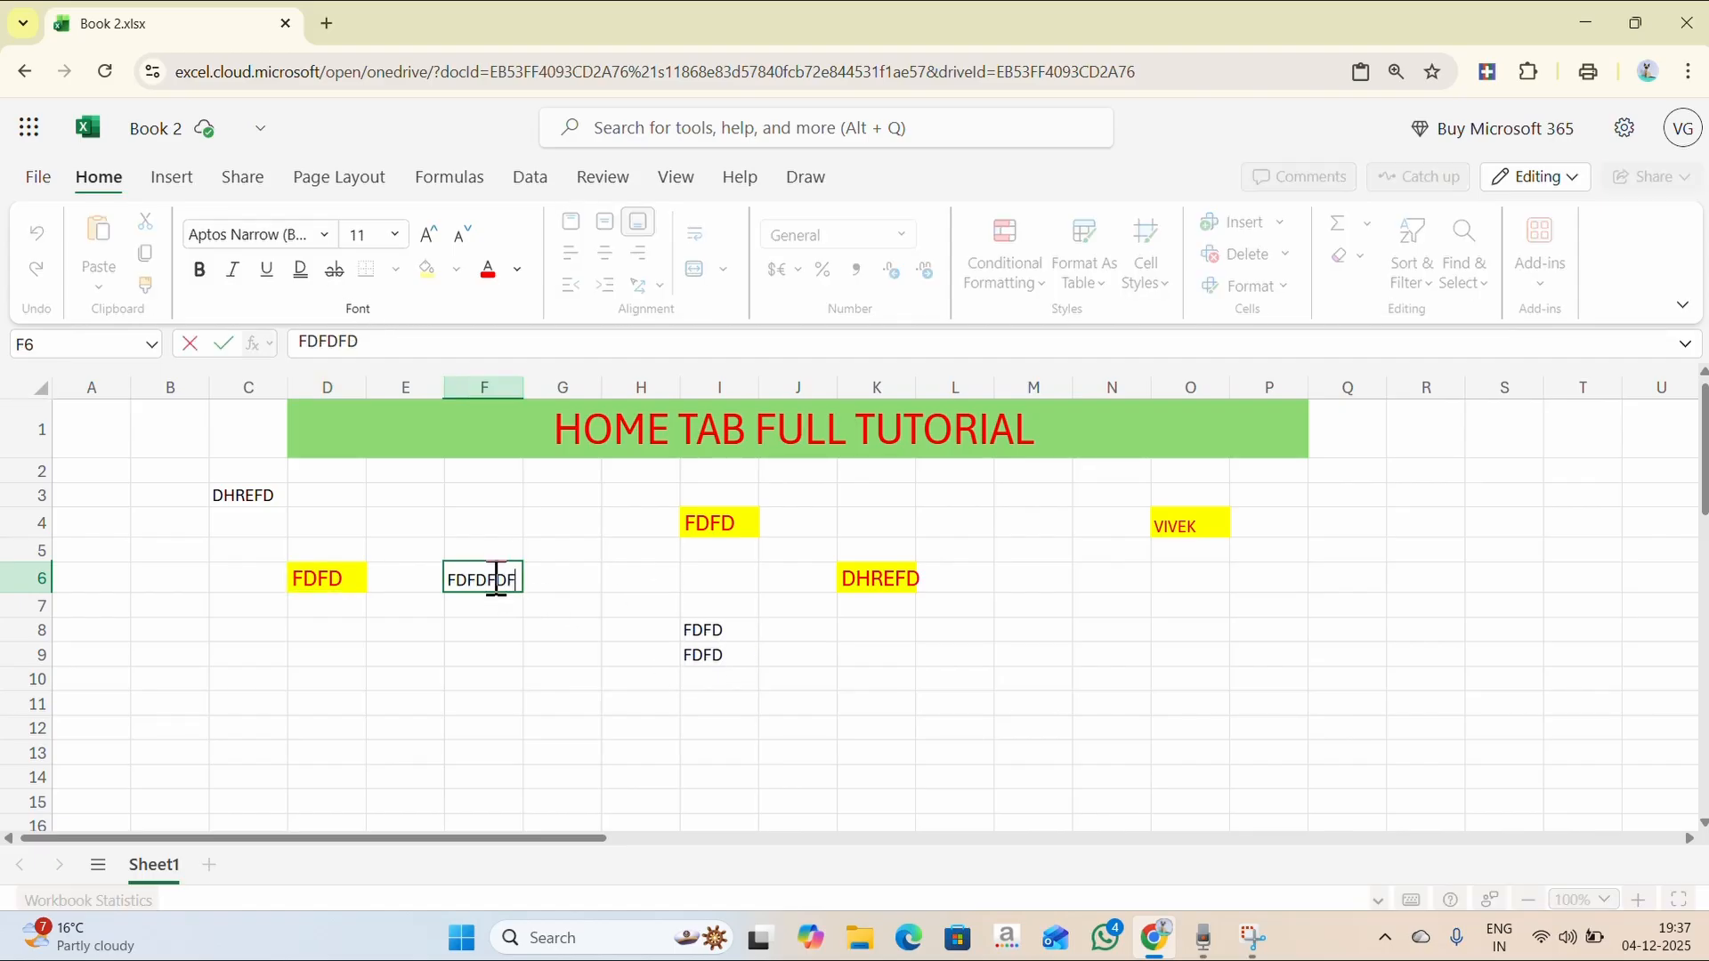
pyautogui.click(496, 649)
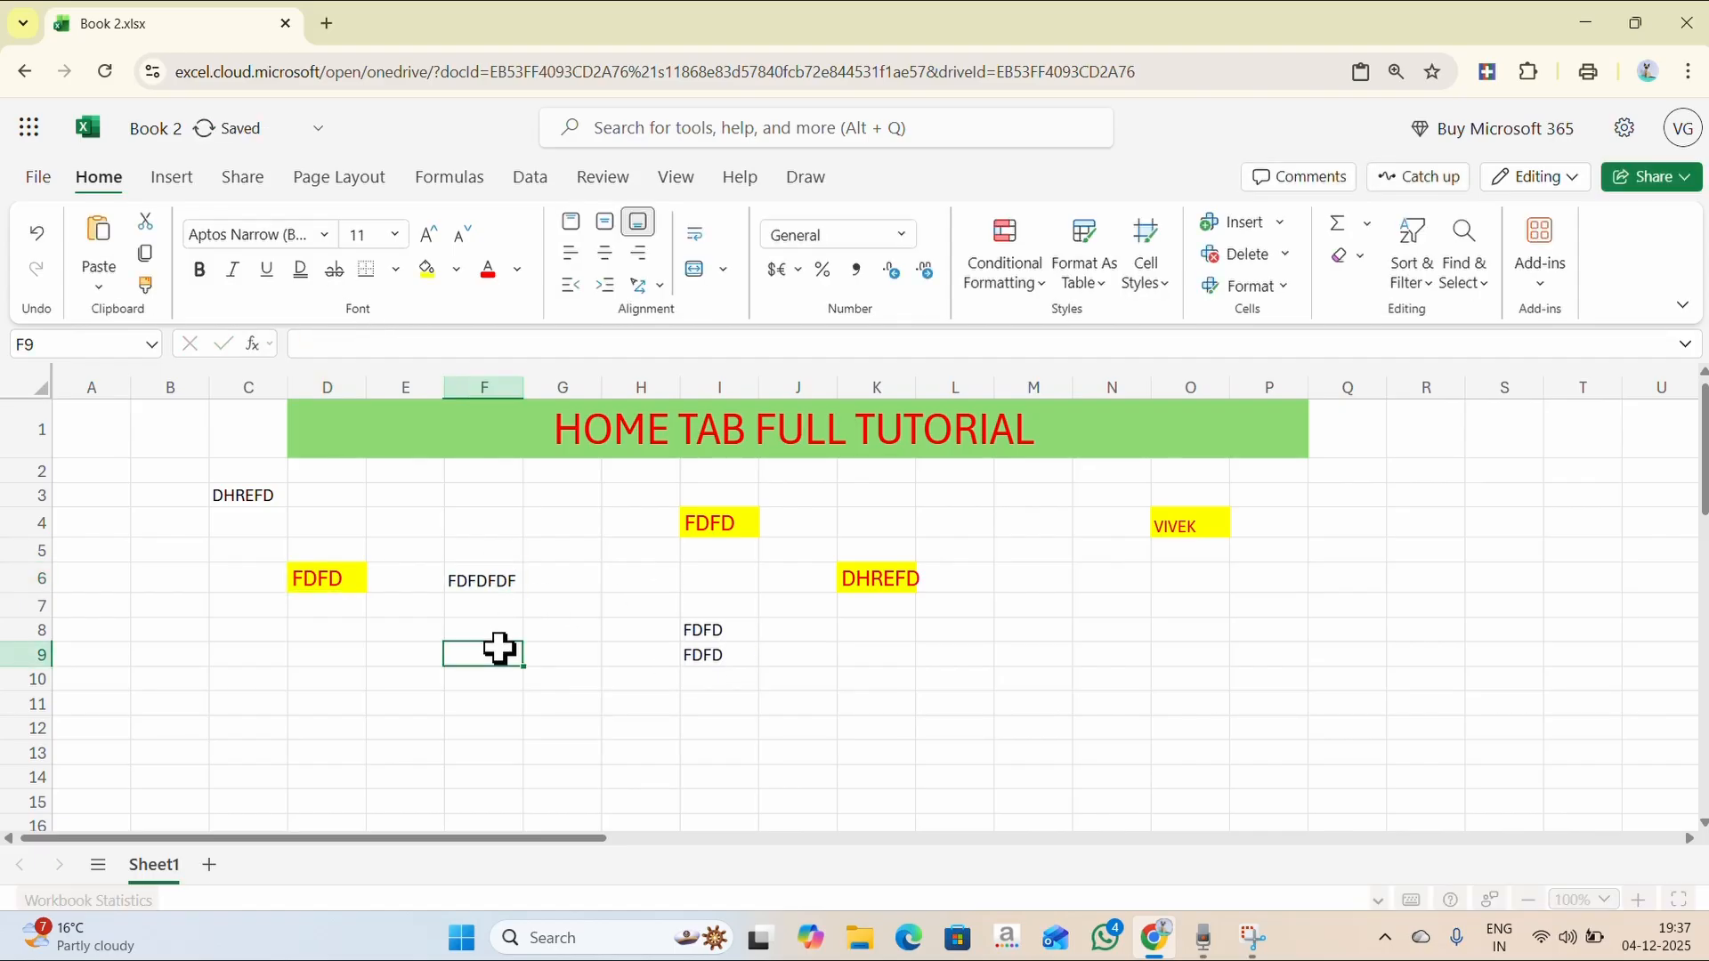
pyautogui.click(480, 583)
pyautogui.click(322, 233)
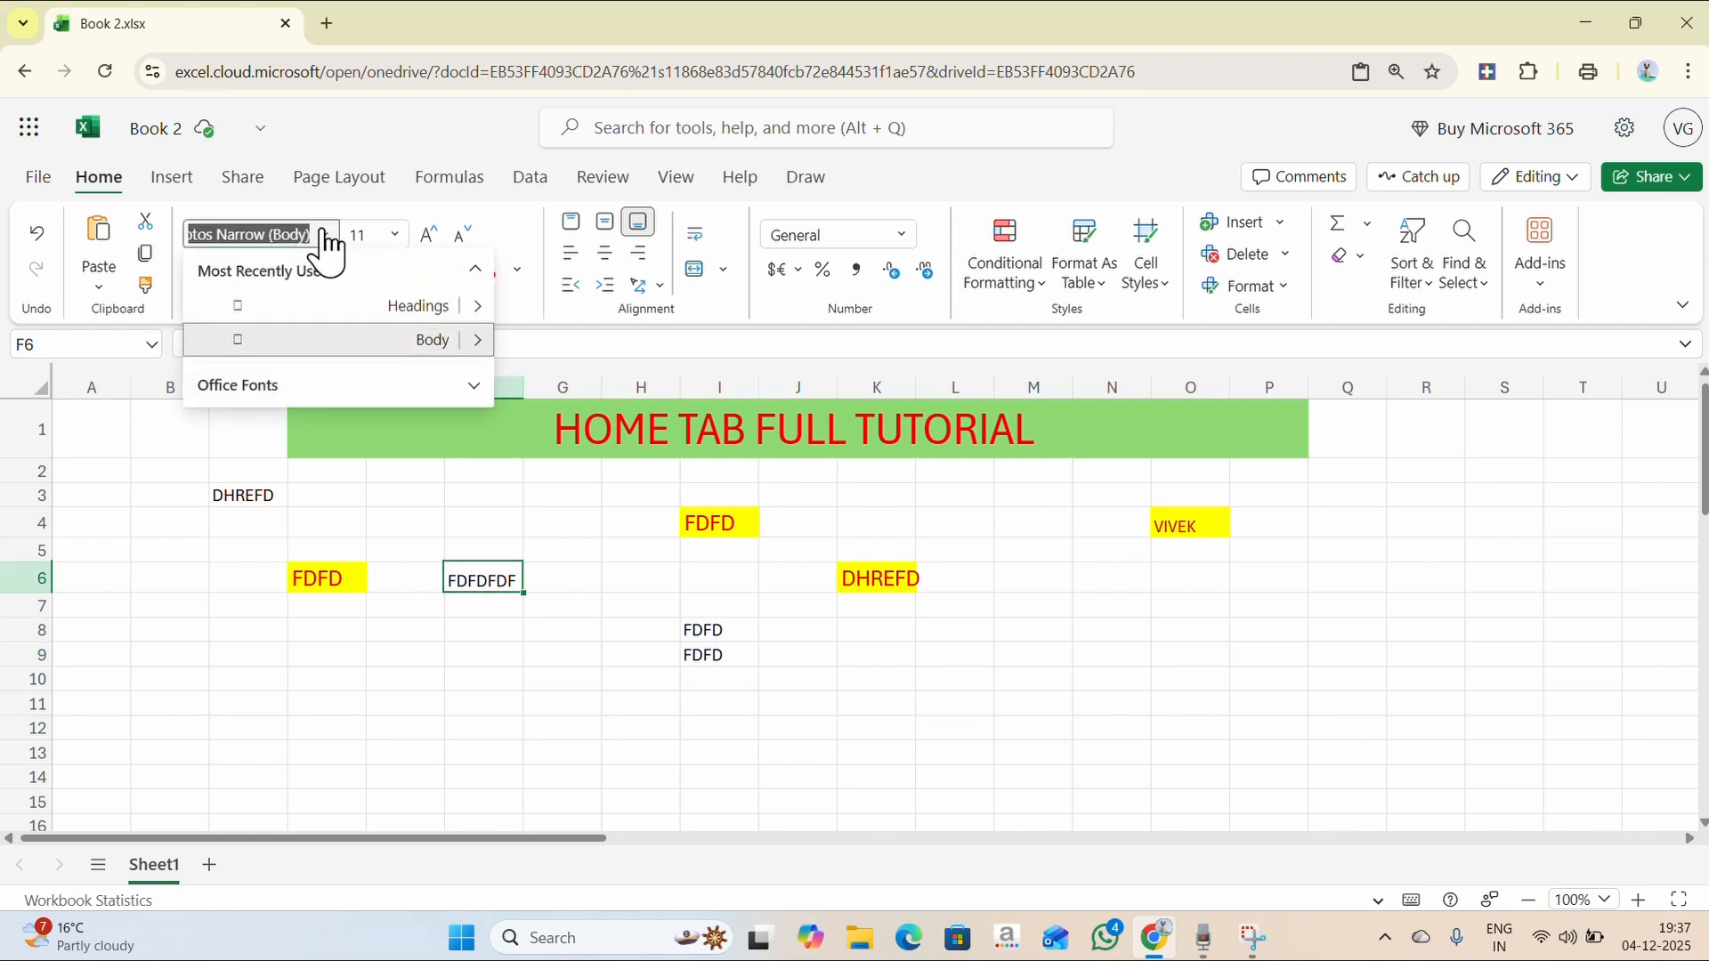
pyautogui.click(472, 387)
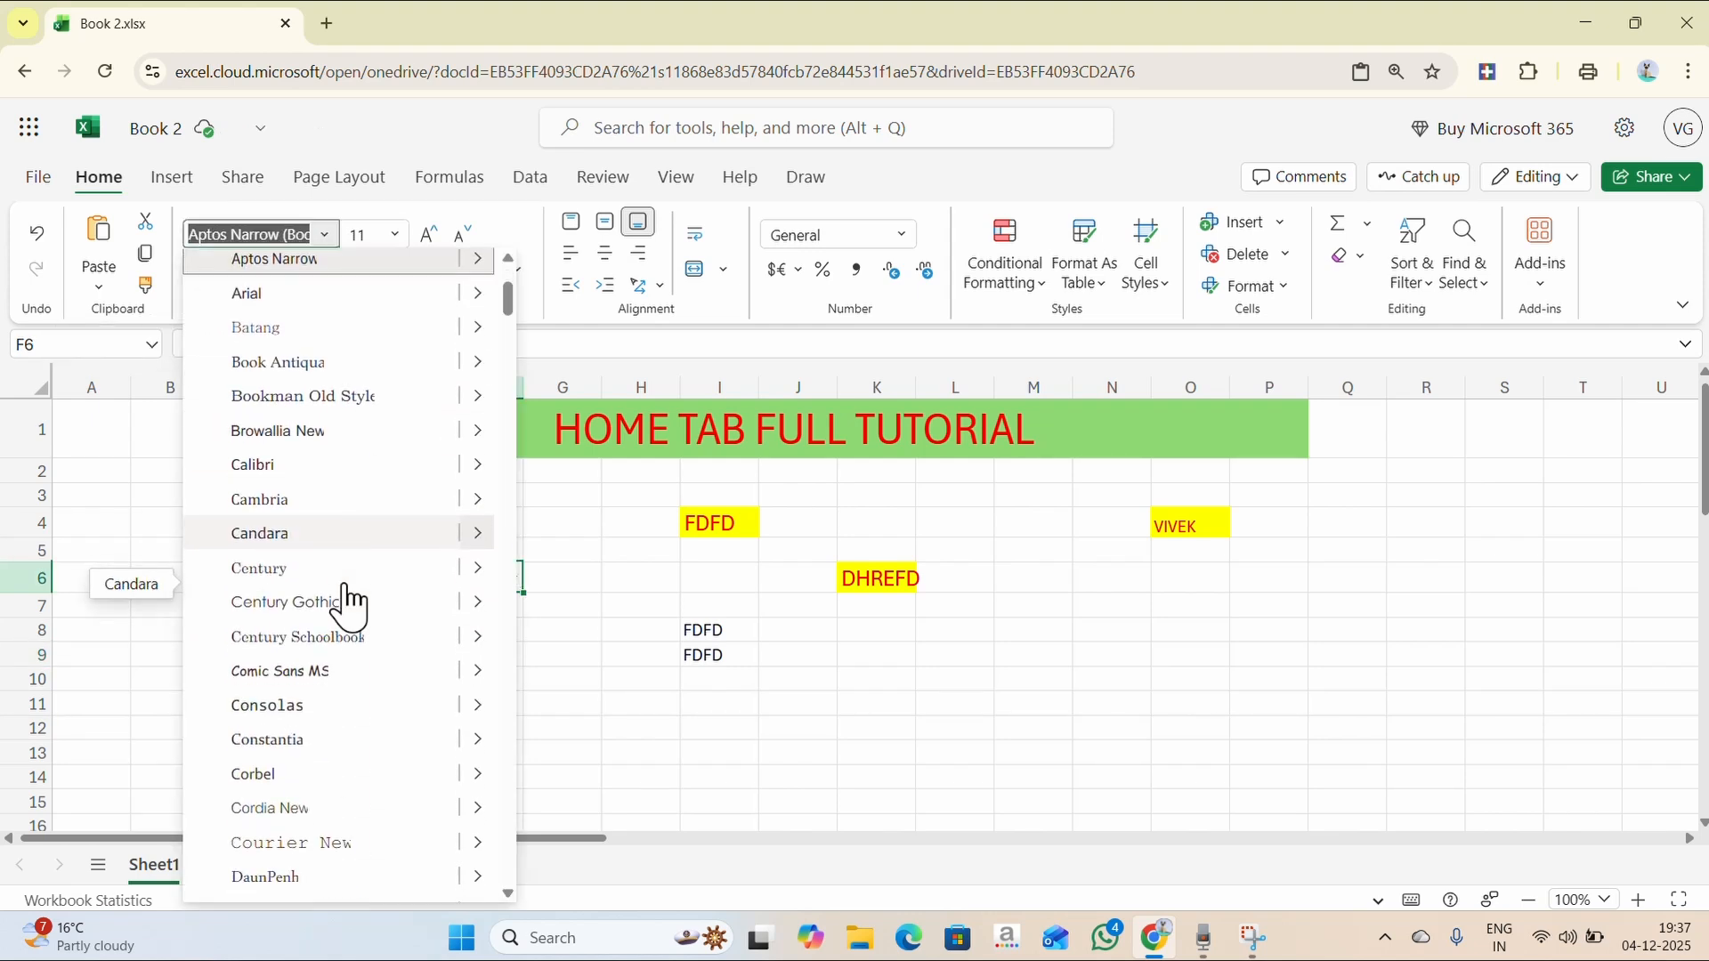
pyautogui.scroll(-5, 347, 605)
pyautogui.click(311, 855)
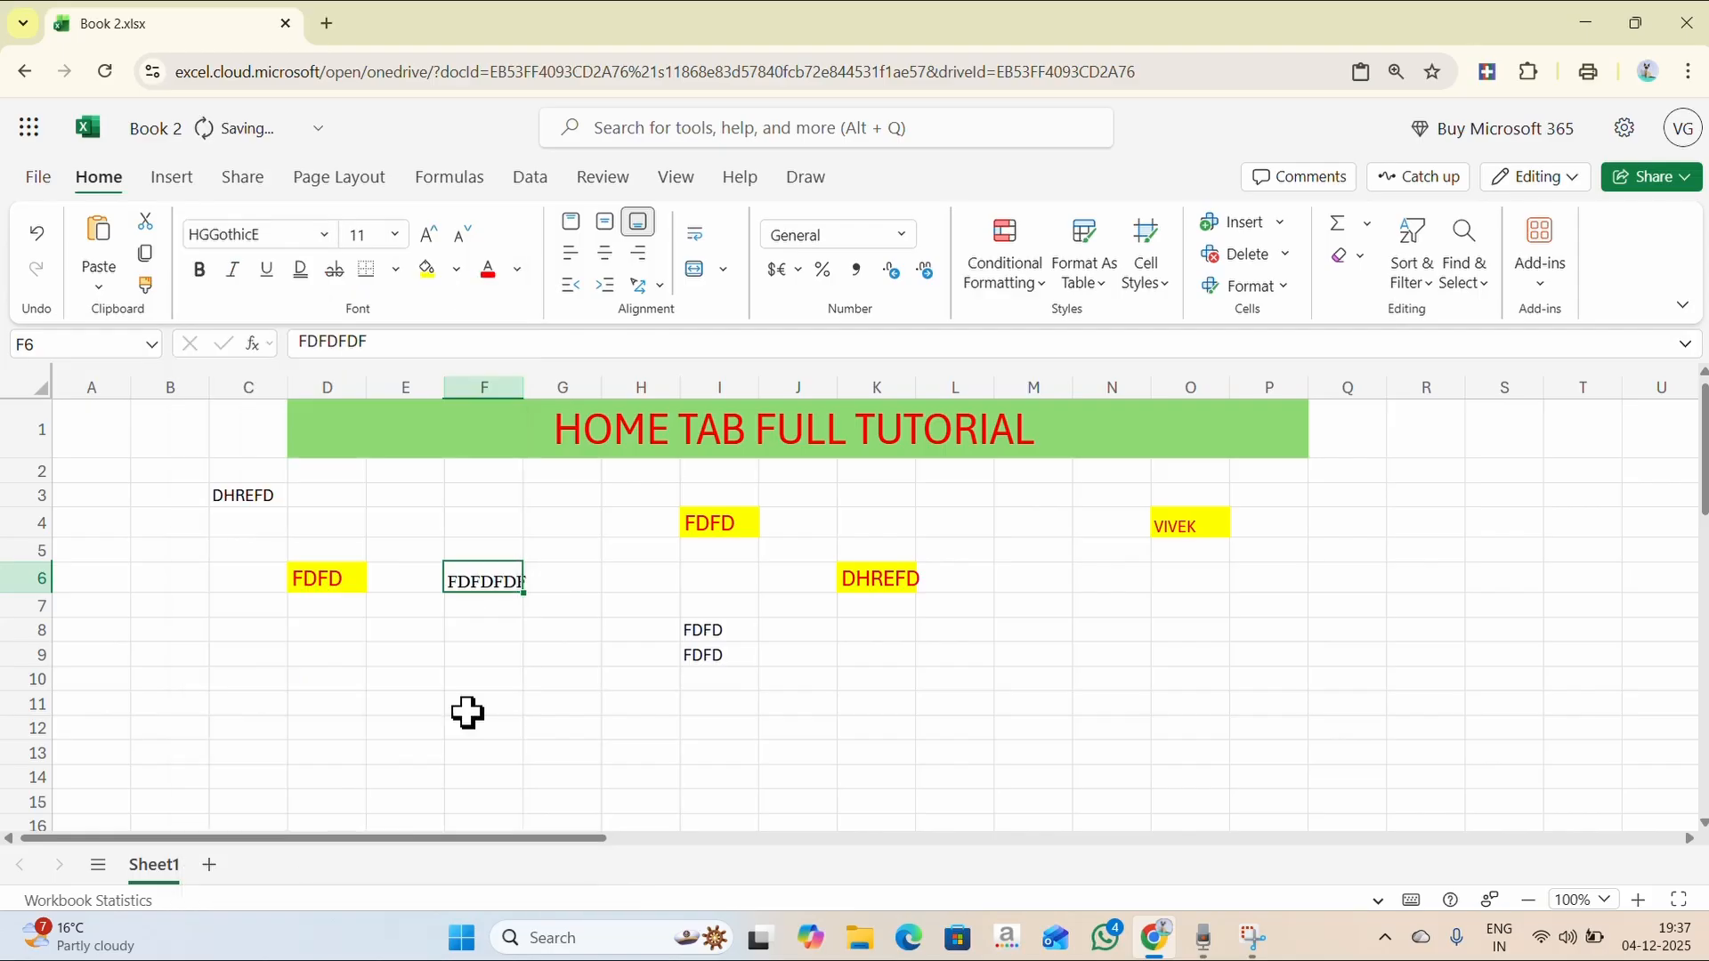
# - Enter HELLO in F9 and a Franklin Gothic HELLO in F10
pyautogui.click(497, 652)
pyautogui.write('HELLO')
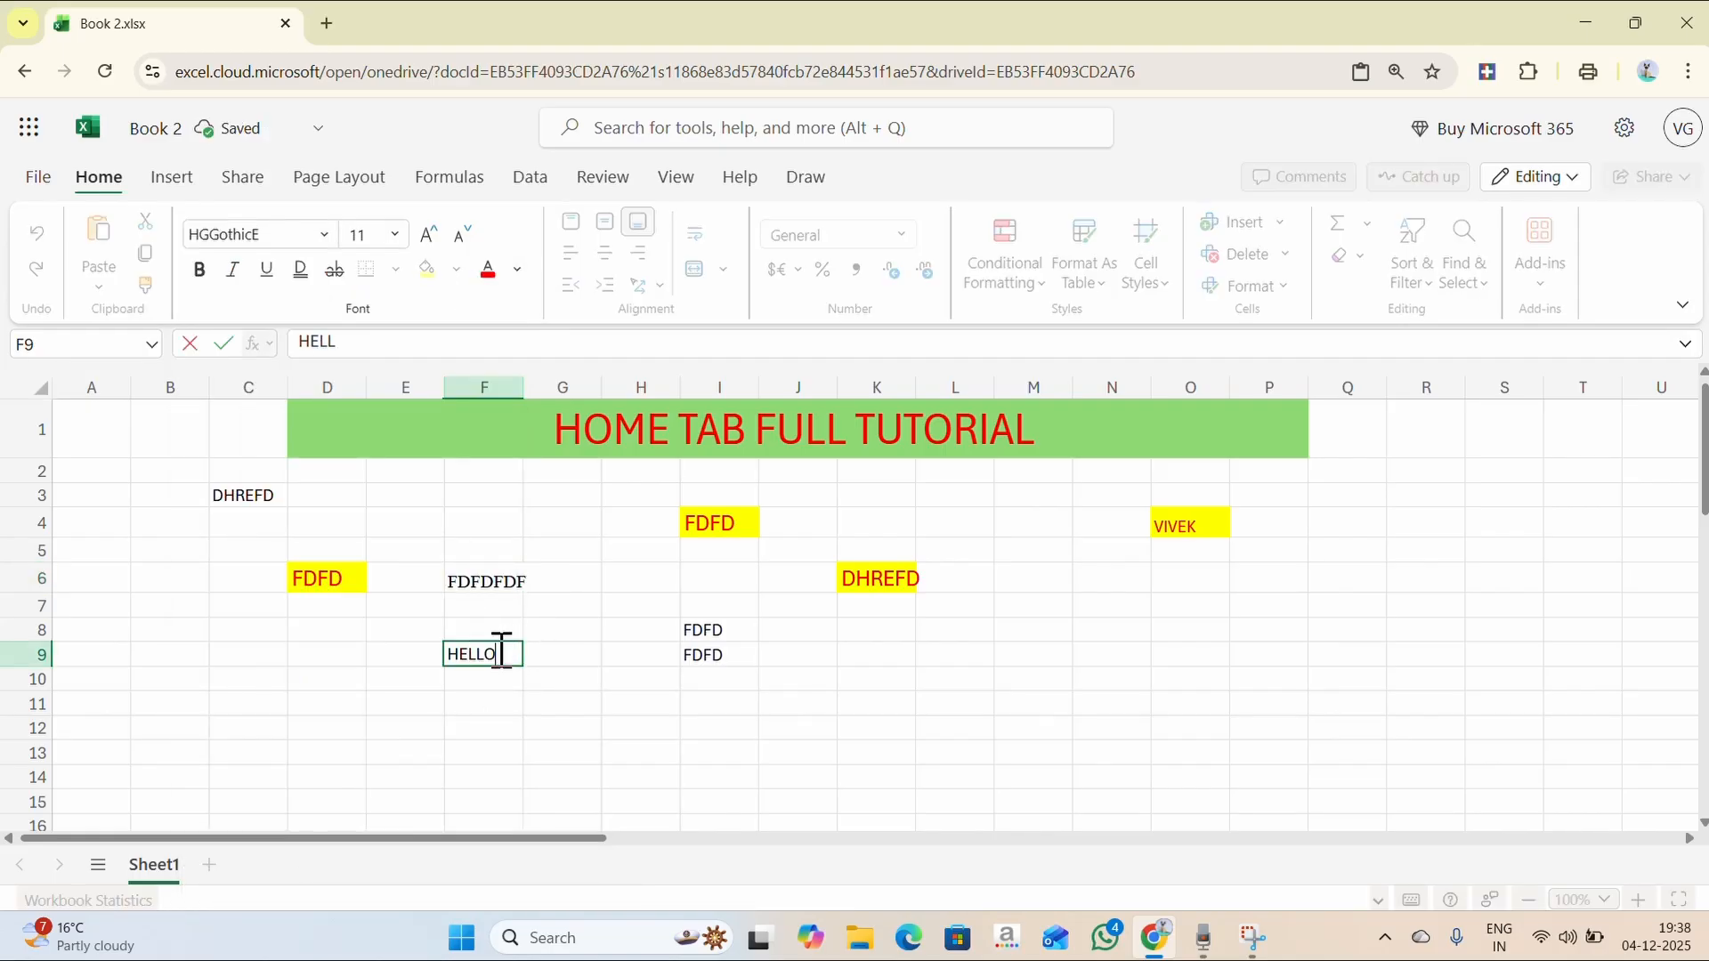
pyautogui.press('Return')
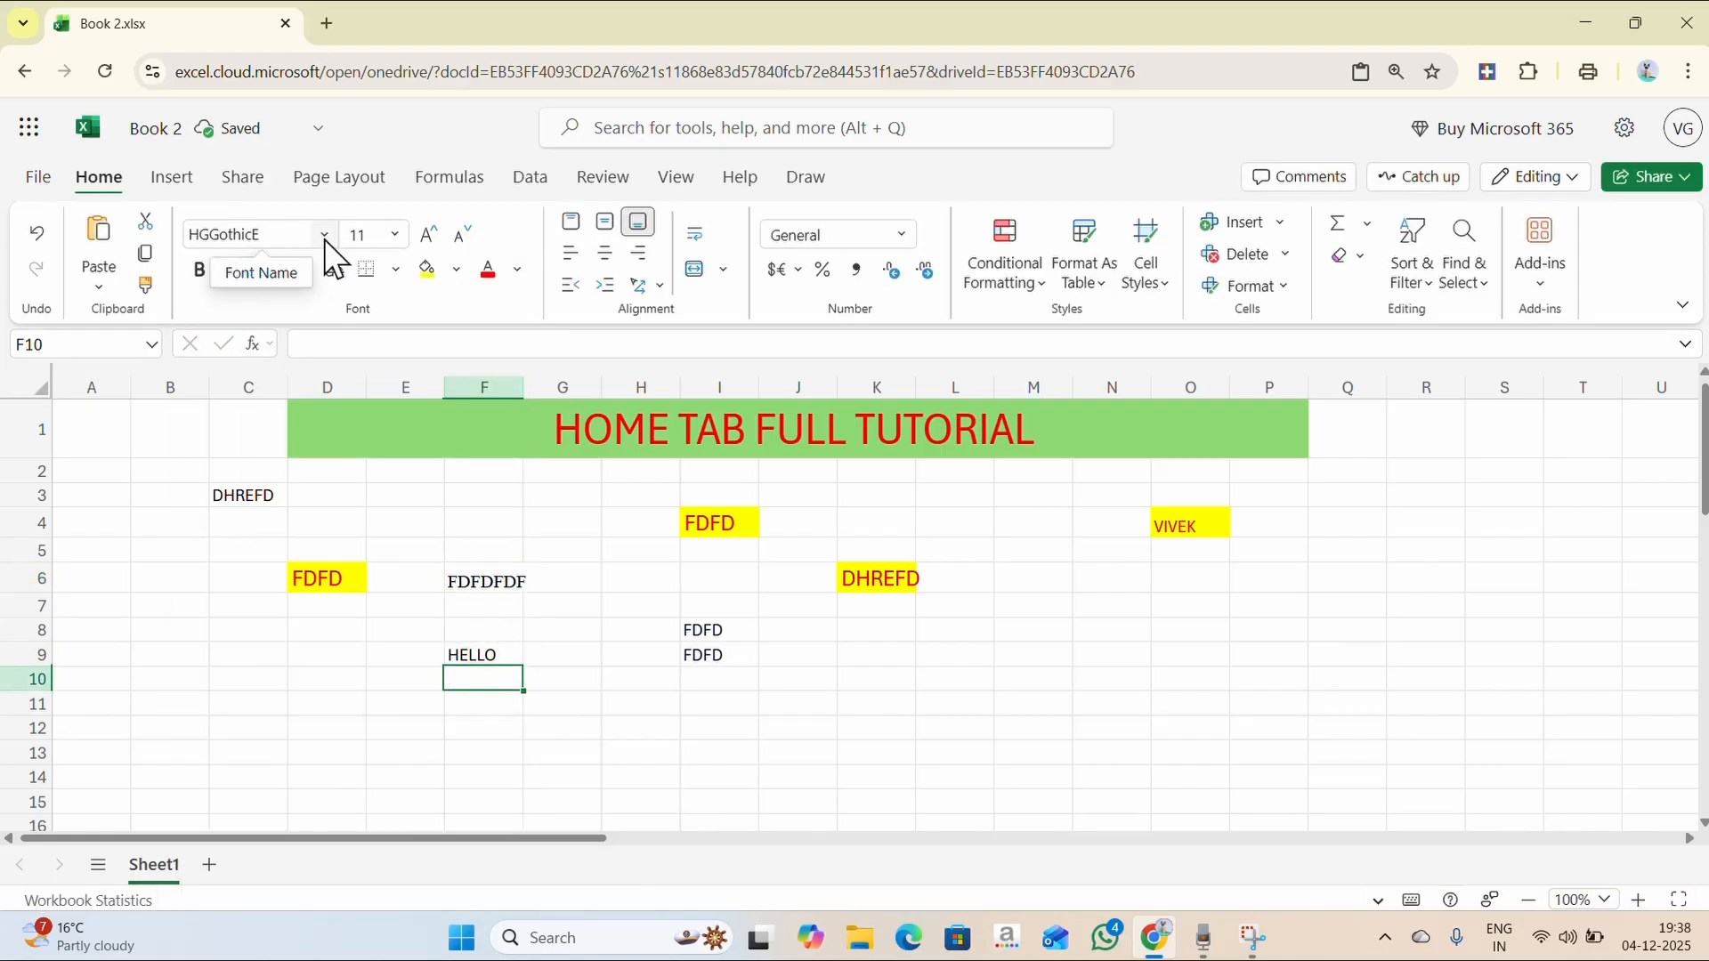
pyautogui.click(324, 234)
pyautogui.scroll(-3, 370, 703)
pyautogui.scroll(-3, 365, 696)
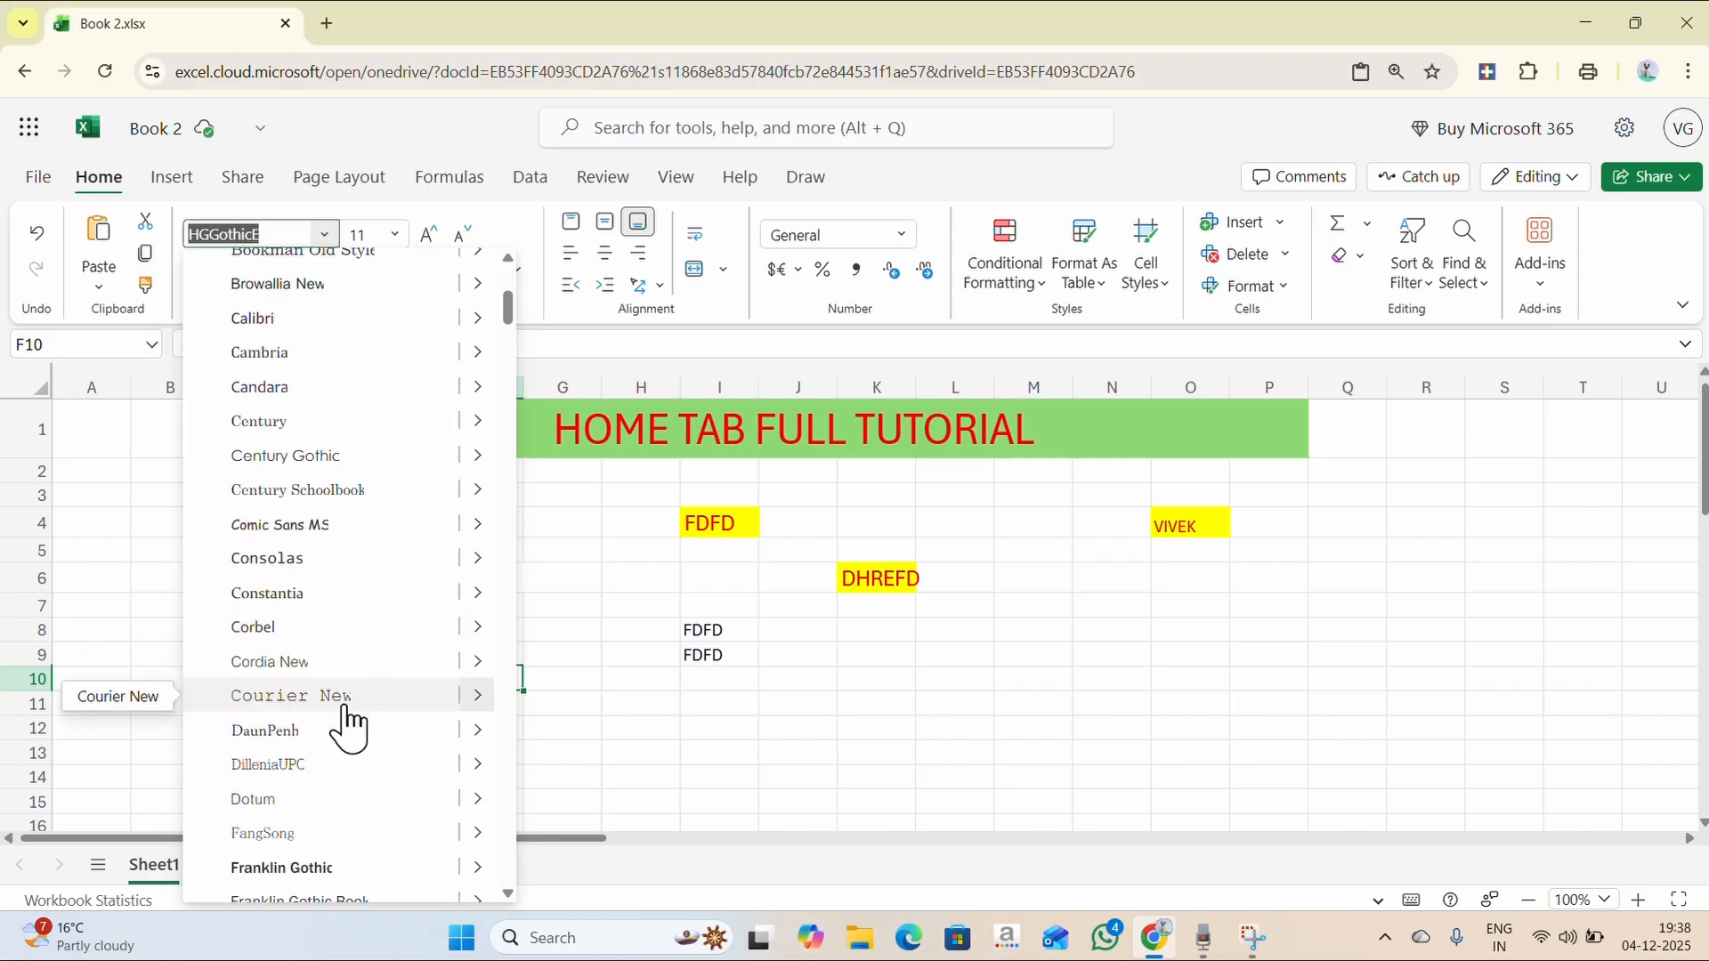
pyautogui.click(351, 705)
pyautogui.write('HELLO')
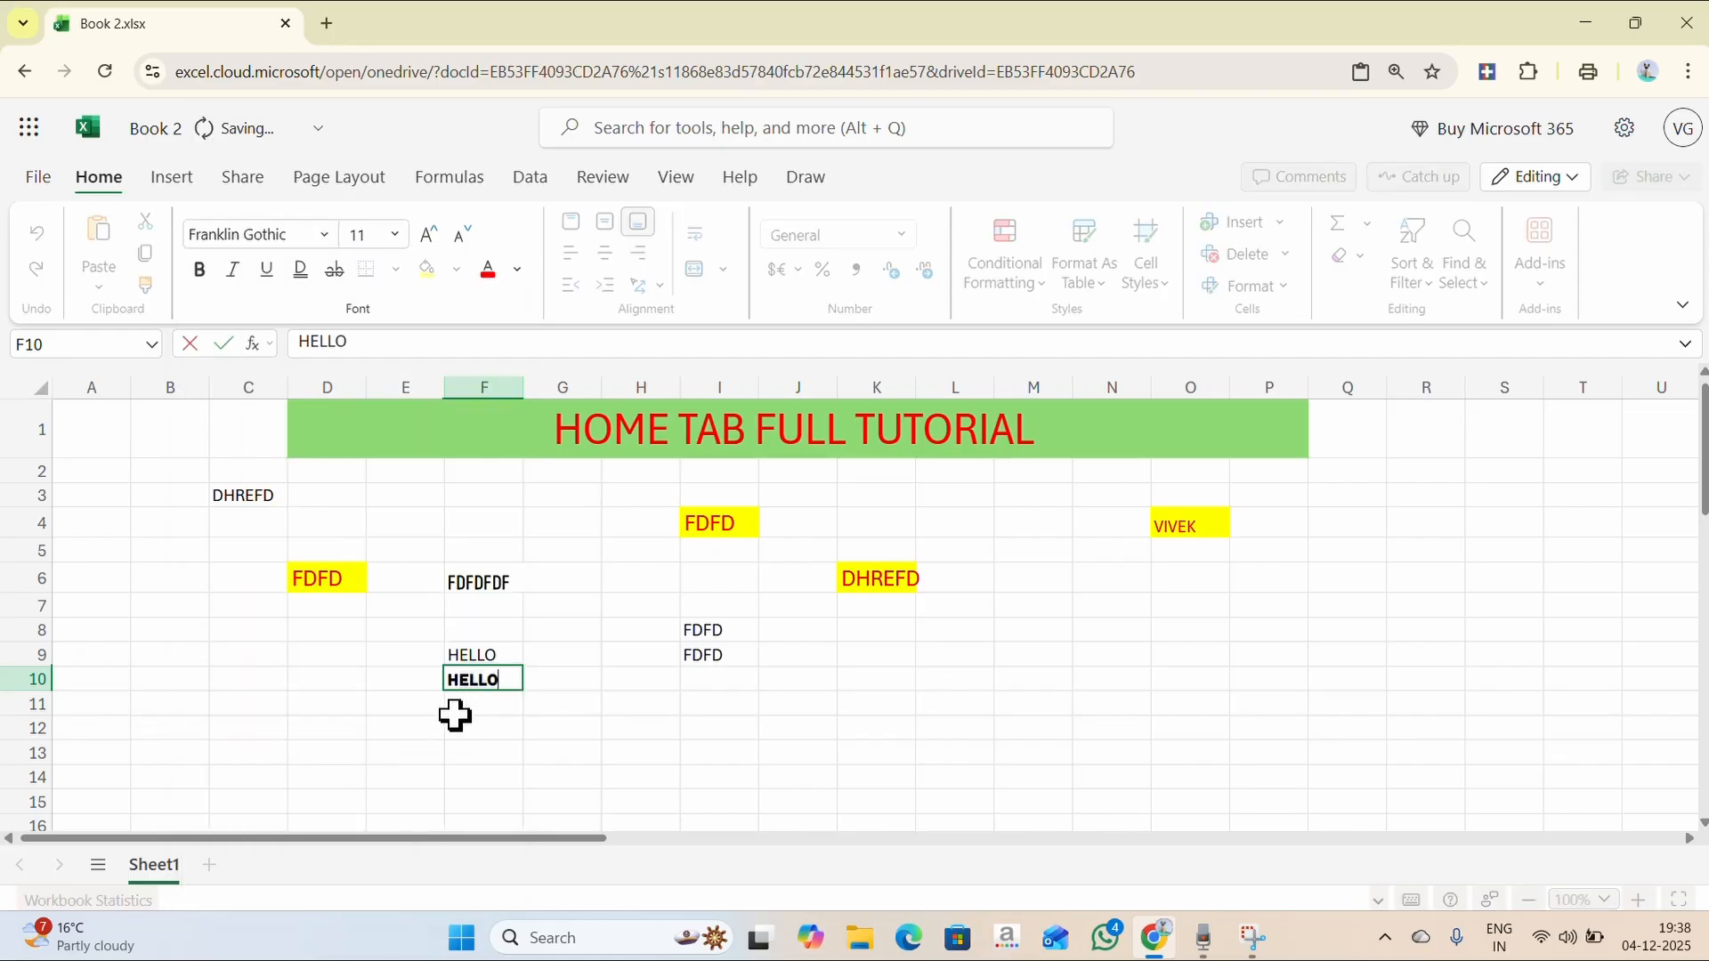
pyautogui.click(494, 733)
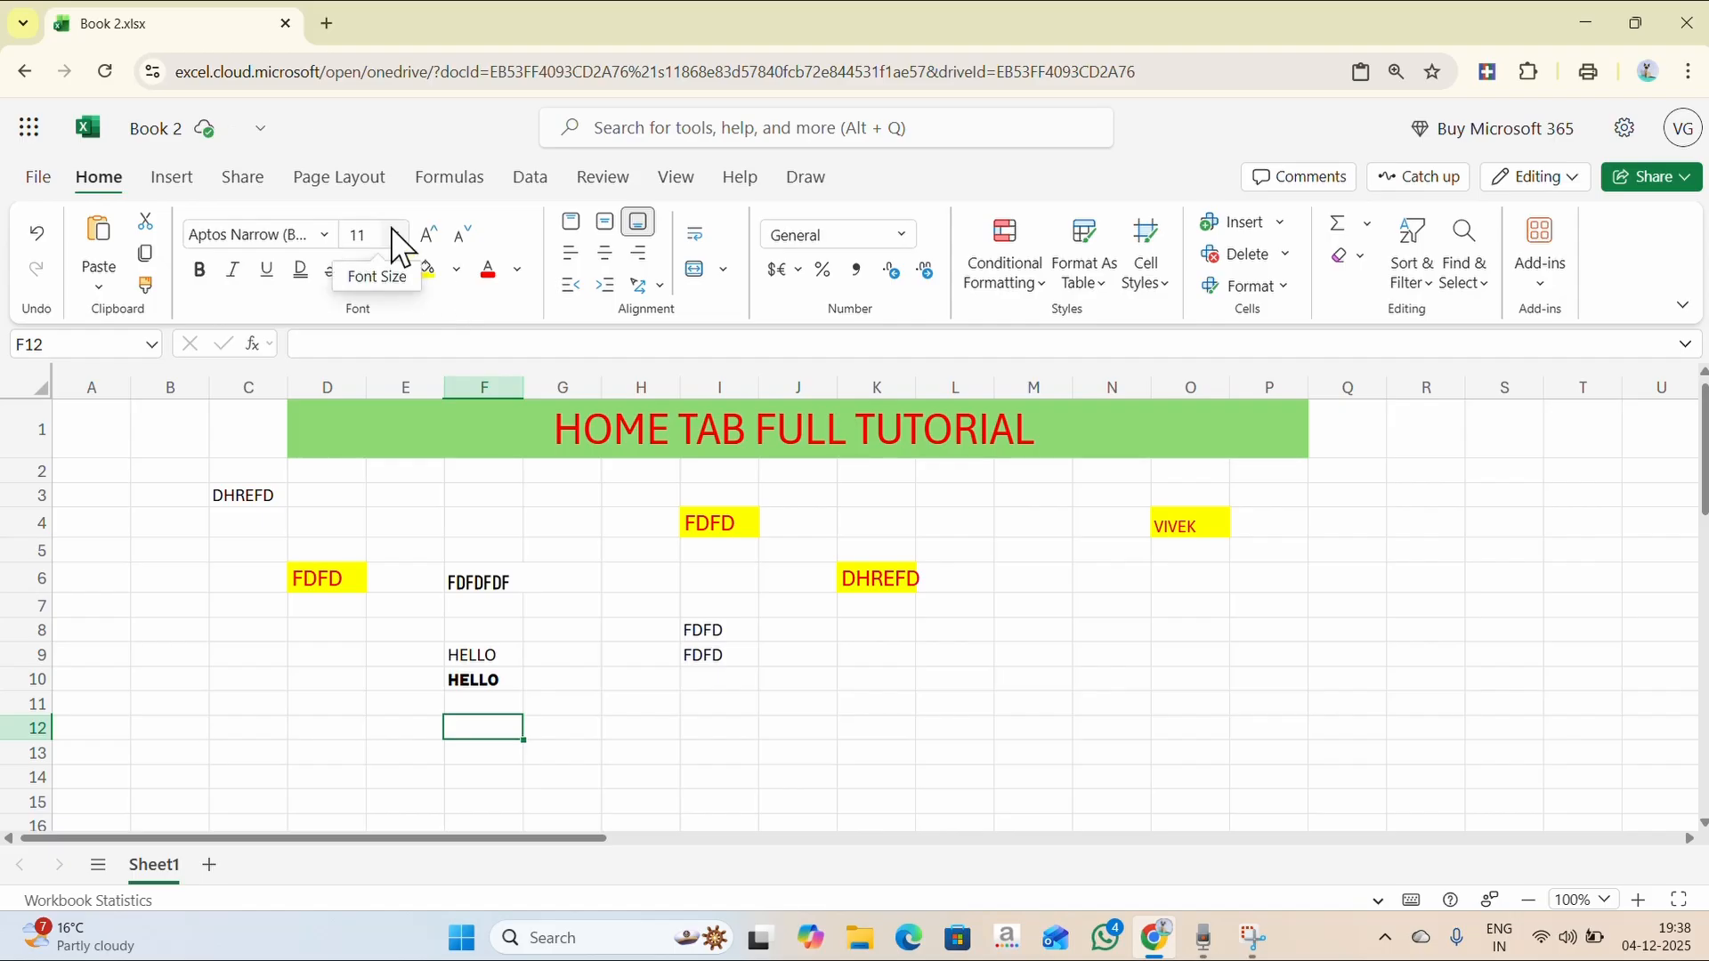
# - Set F10's HELLO to font size 16
pyautogui.doubleClick(488, 681)
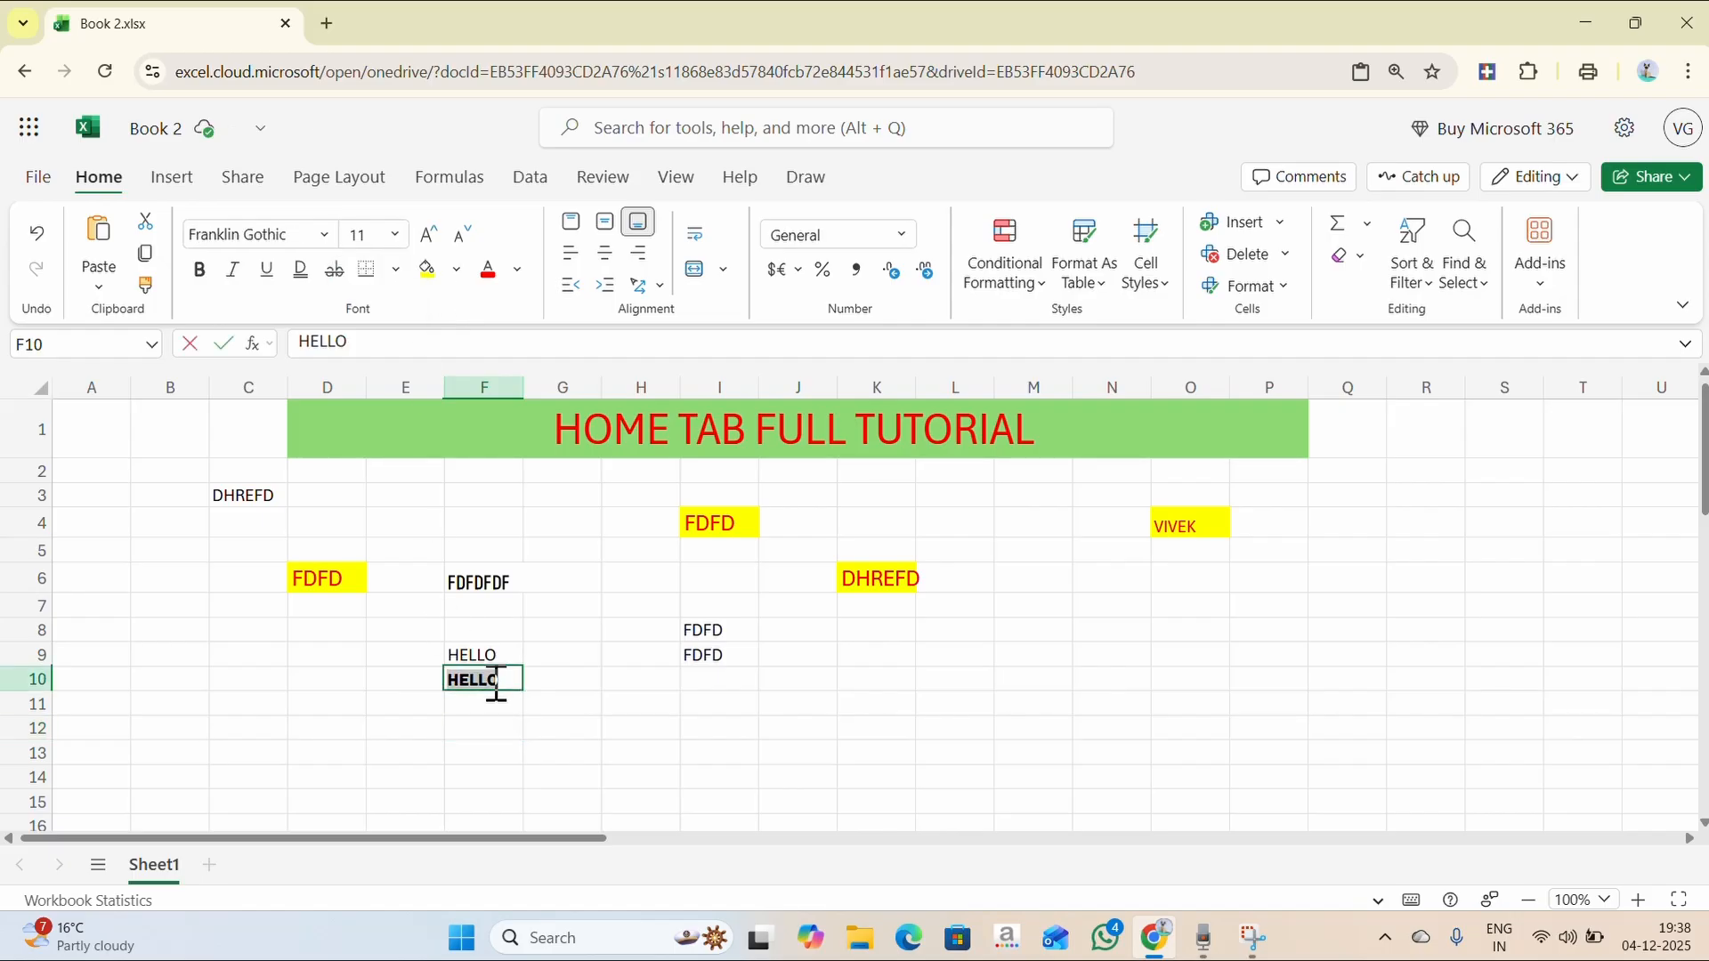
pyautogui.click(398, 236)
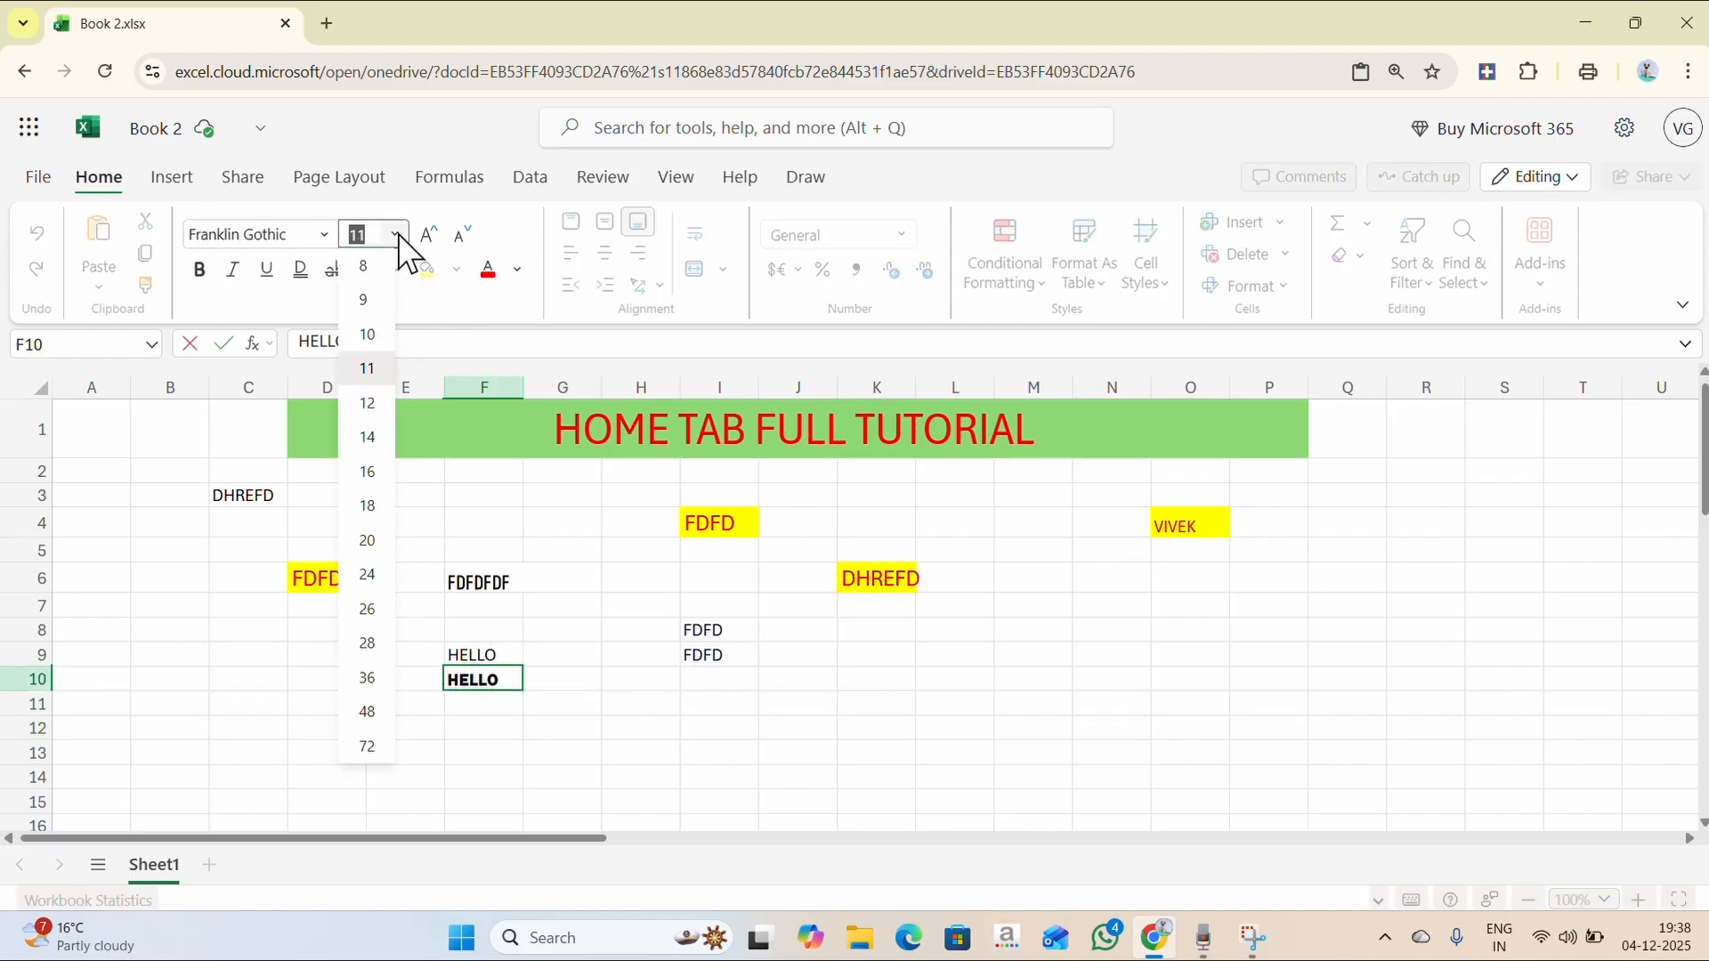
pyautogui.click(588, 700)
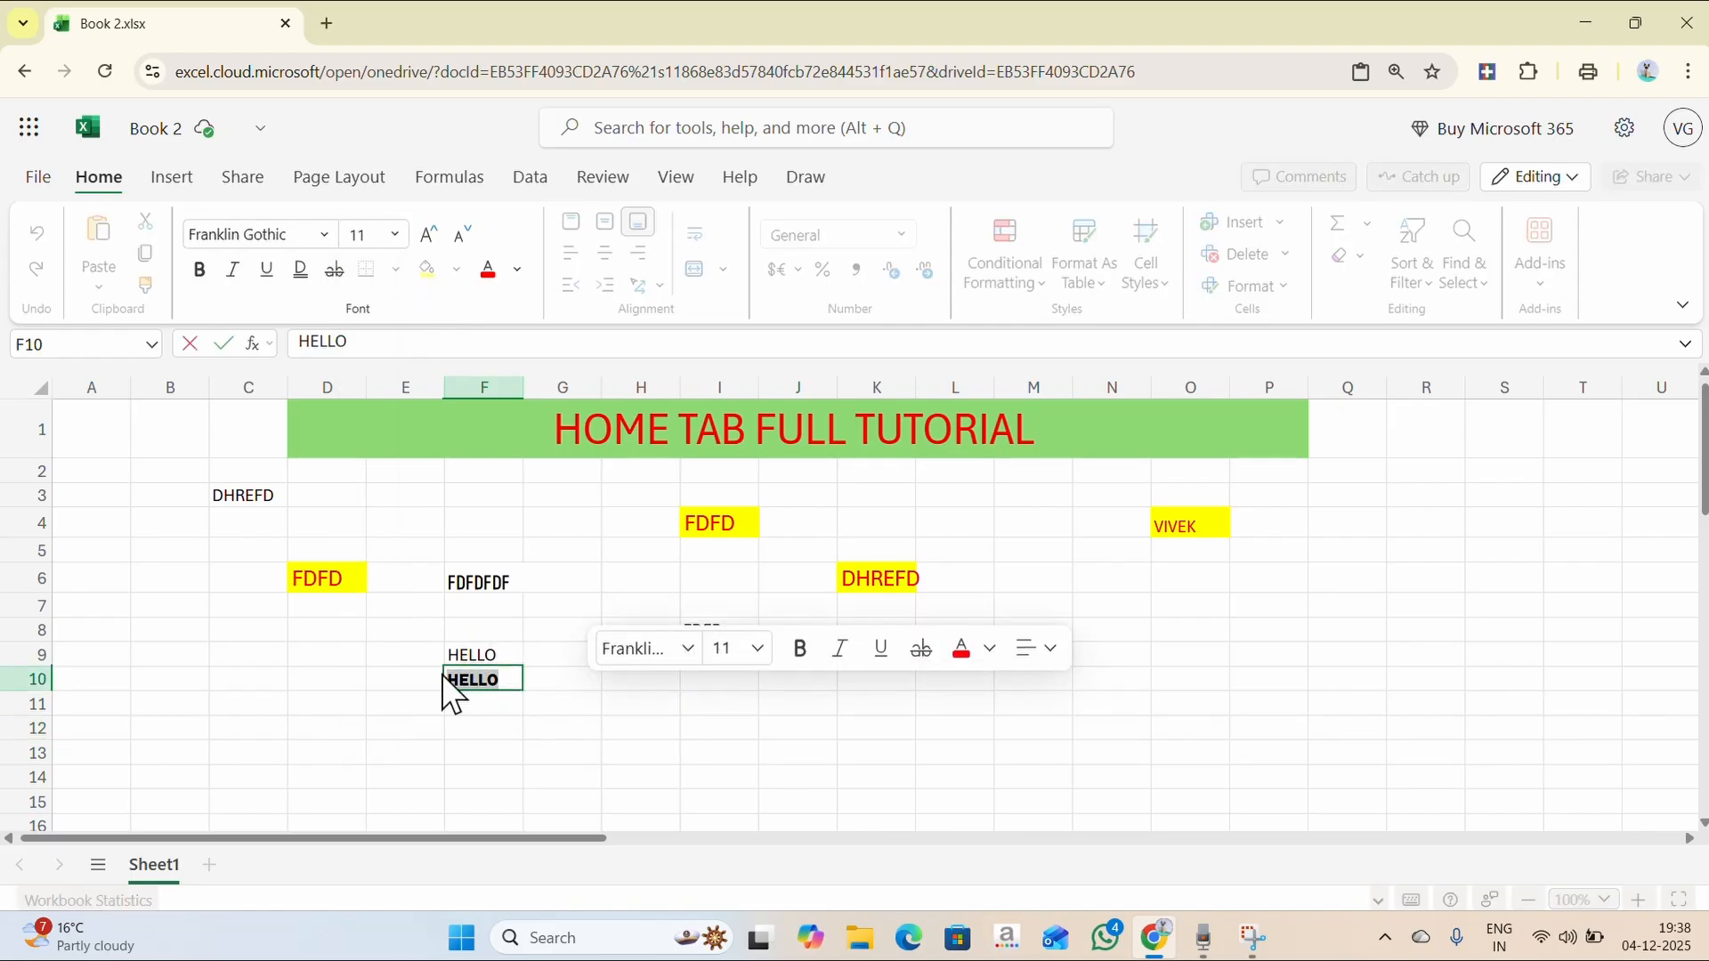
pyautogui.click(396, 236)
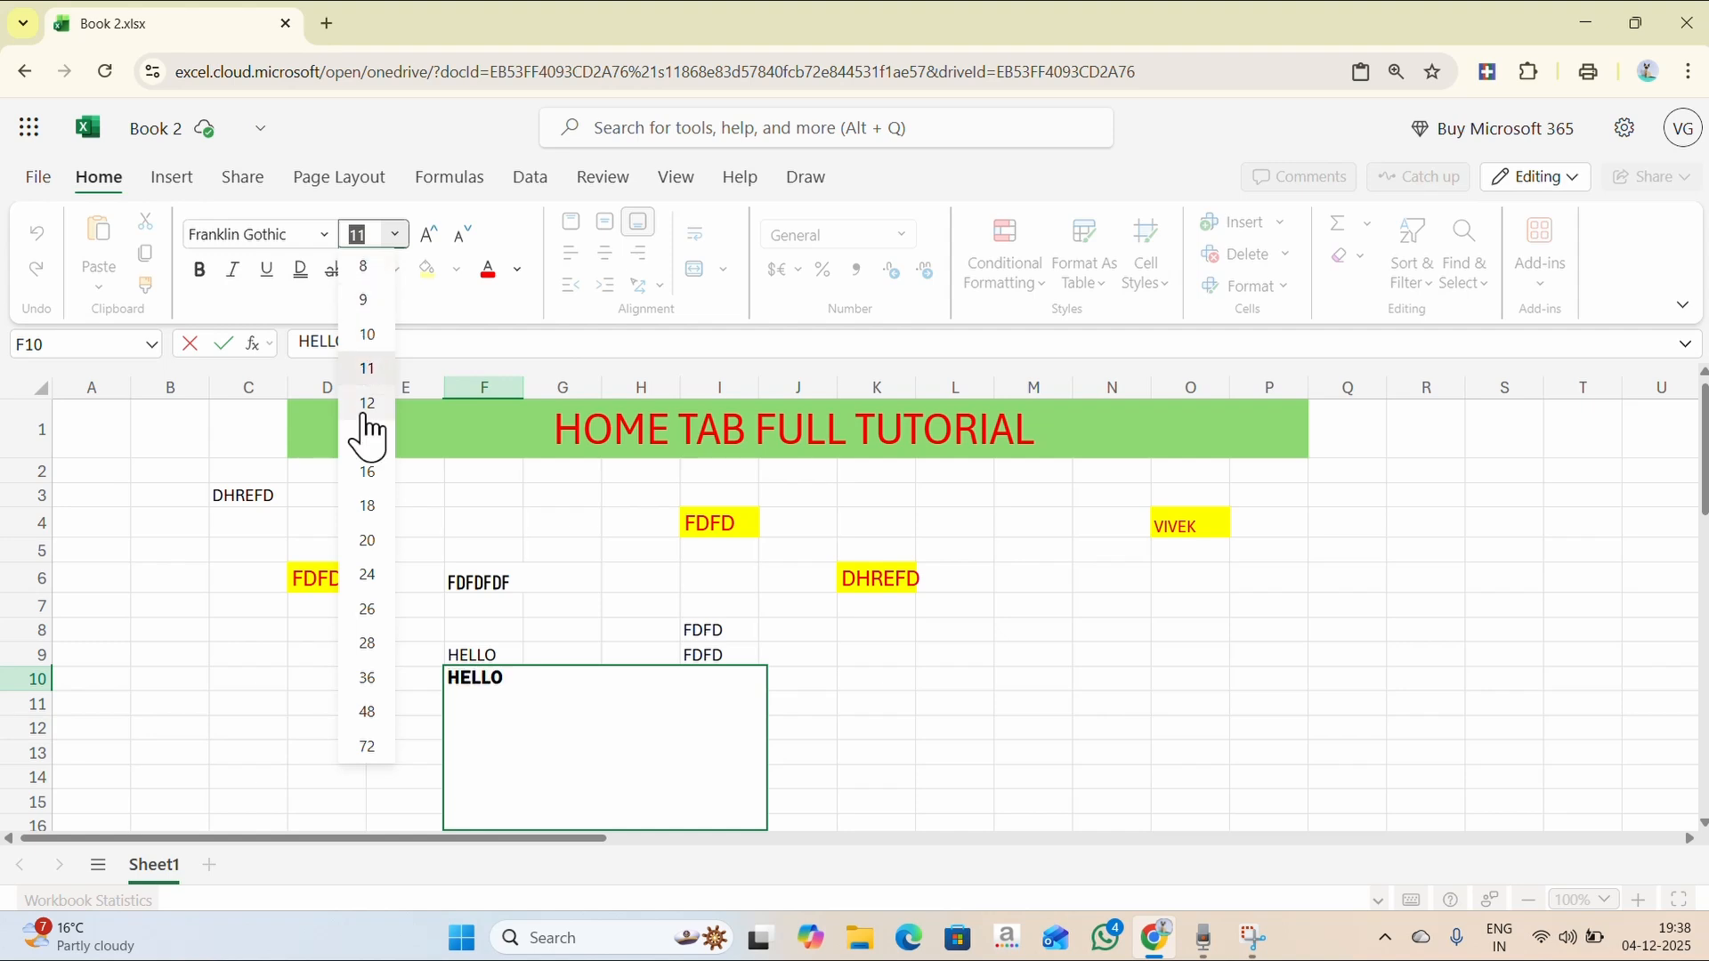
pyautogui.click(368, 471)
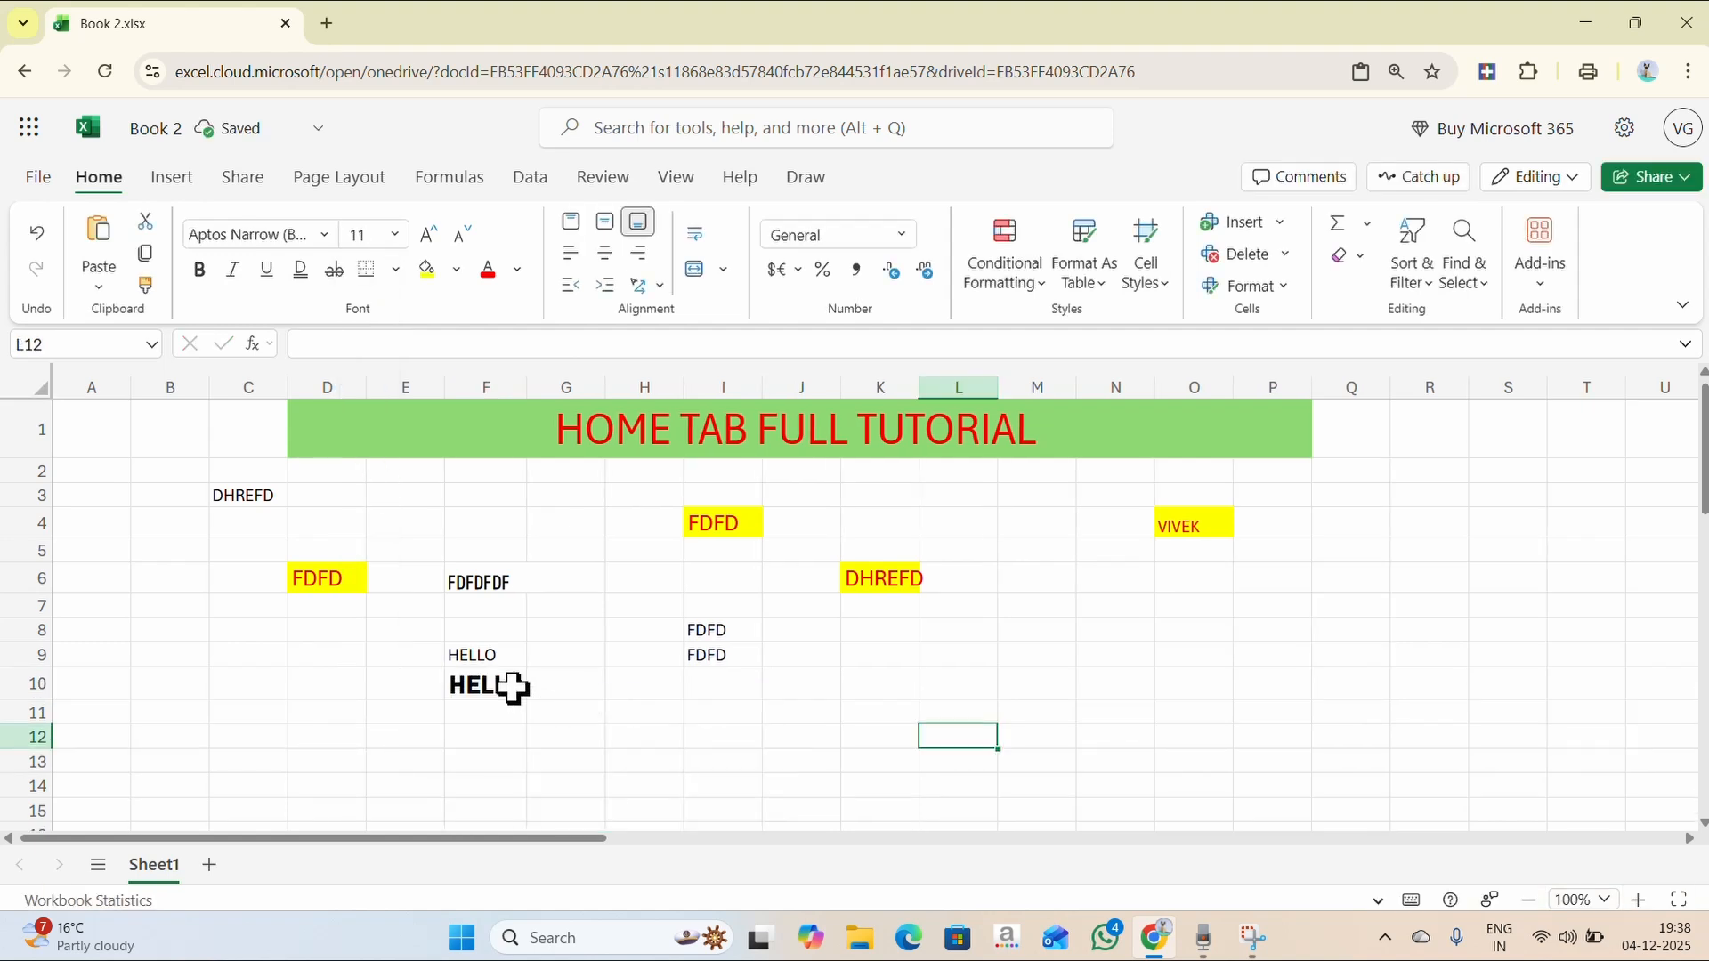
pyautogui.click(426, 239)
pyautogui.click(427, 238)
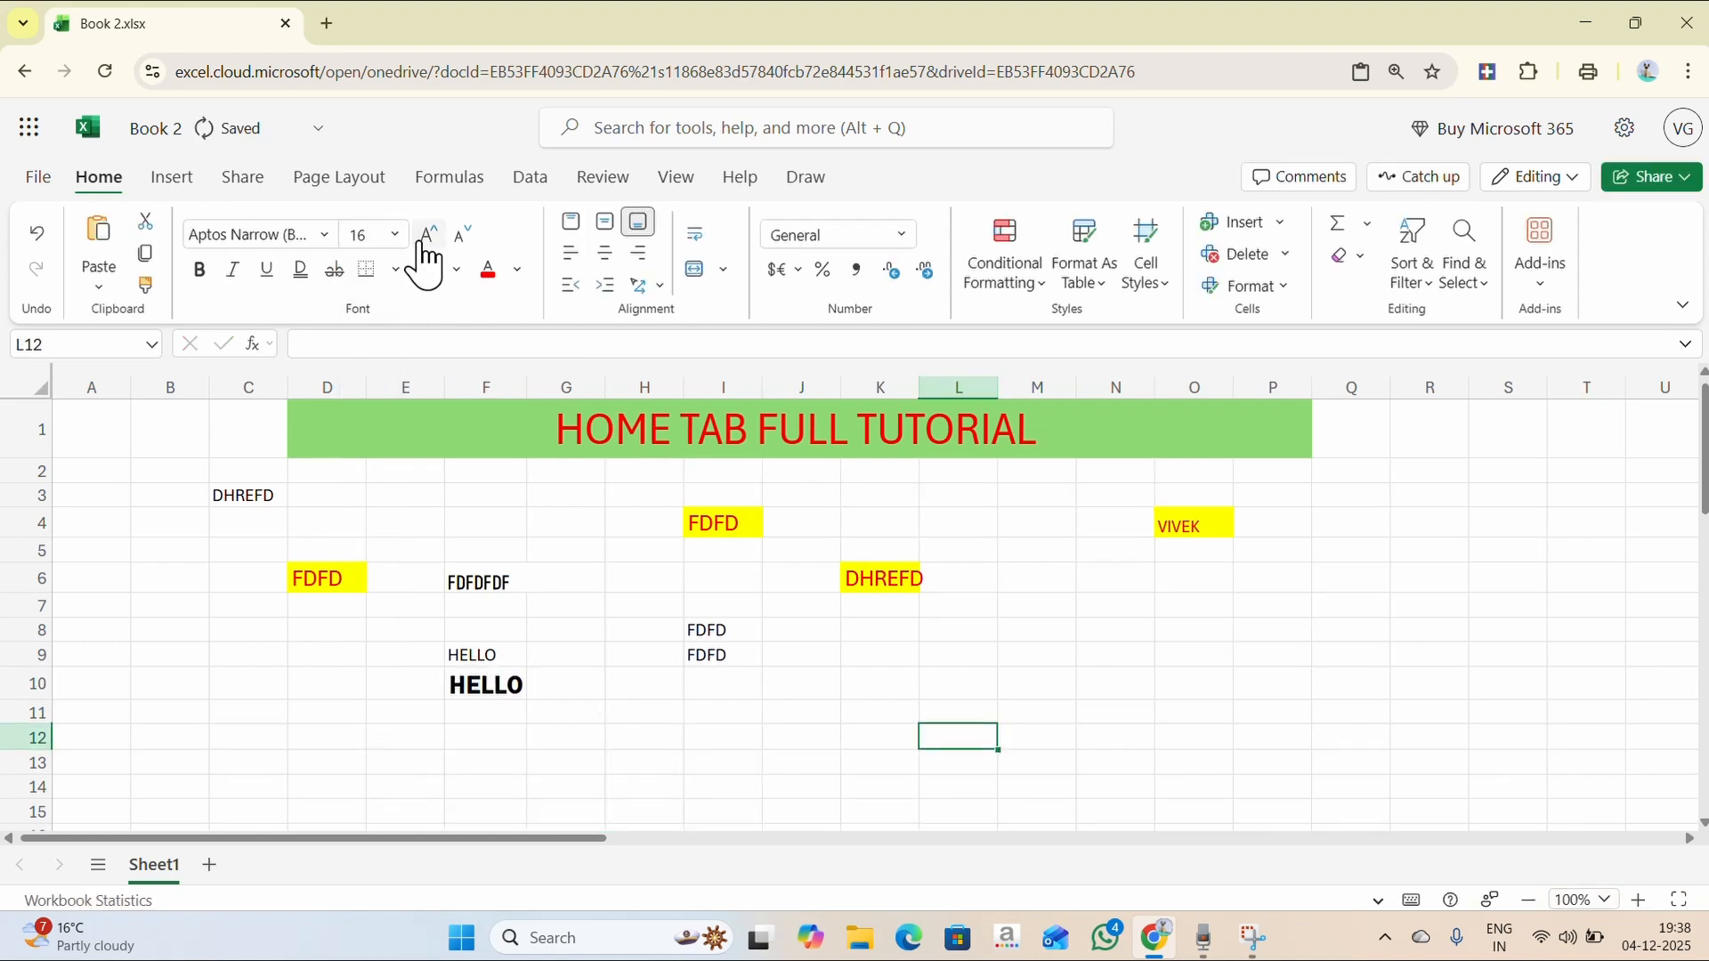
pyautogui.click(470, 242)
# - Nudge the font size of I9's FDFD up and back down
pyautogui.doubleClick(723, 654)
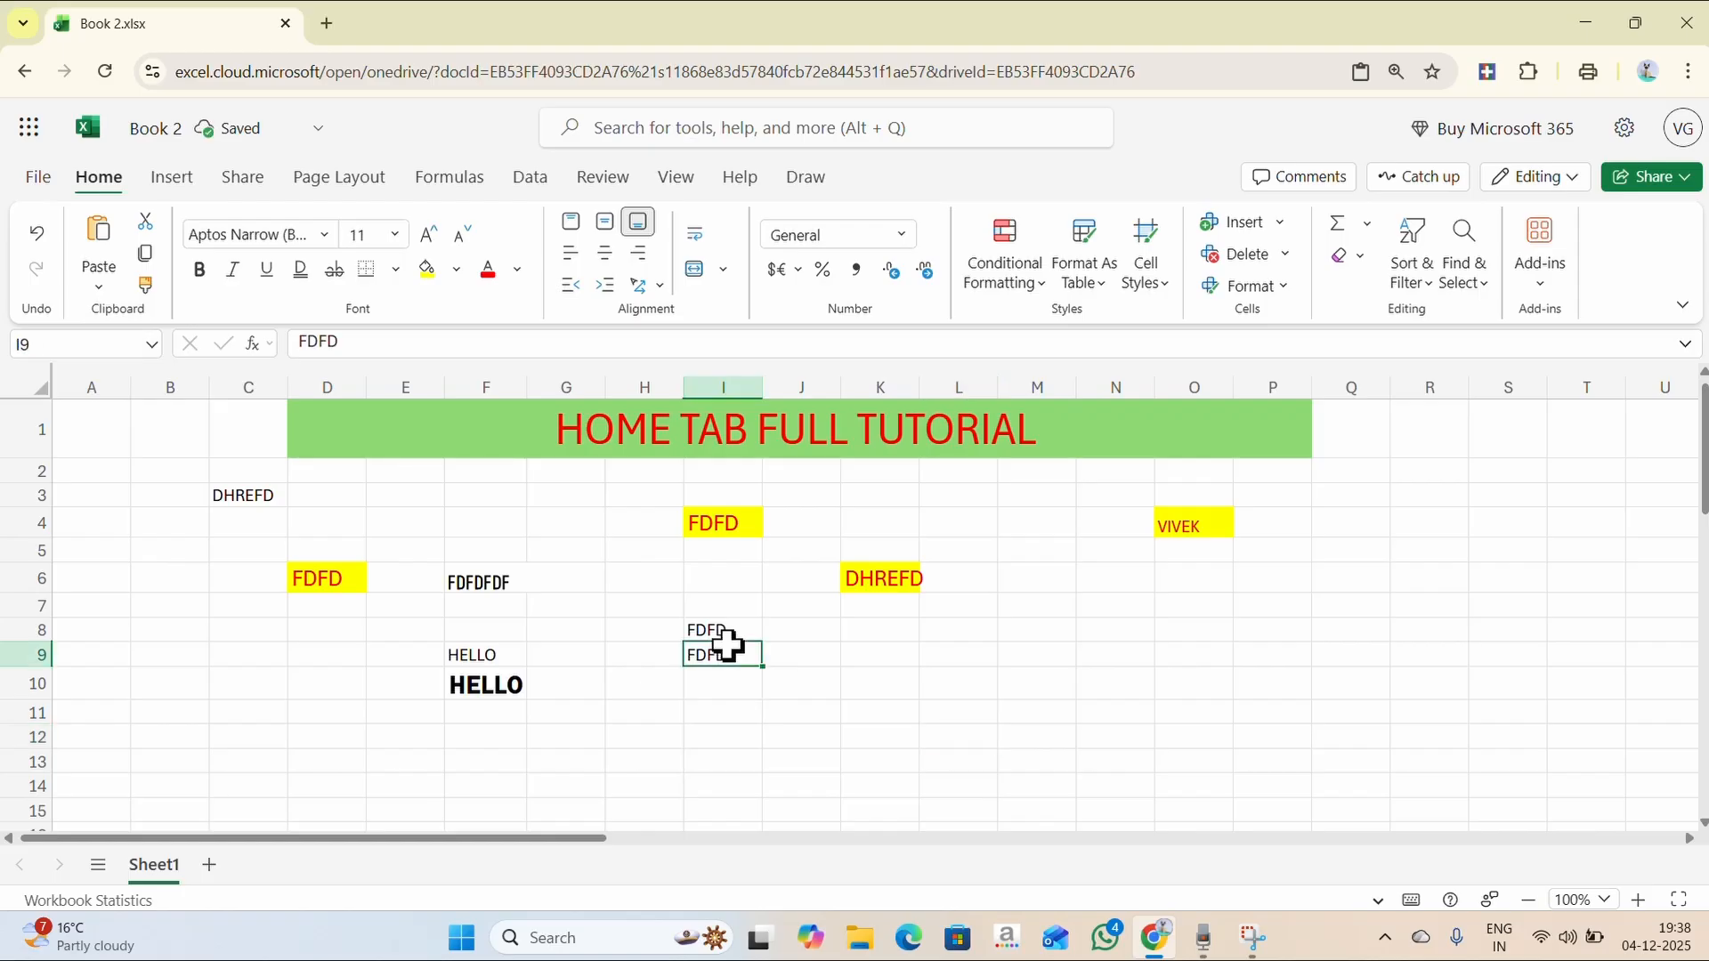
pyautogui.click(428, 236)
pyautogui.click(428, 236)
pyautogui.click(428, 236)
pyautogui.click(428, 236)
pyautogui.click(428, 236)
pyautogui.click(428, 236)
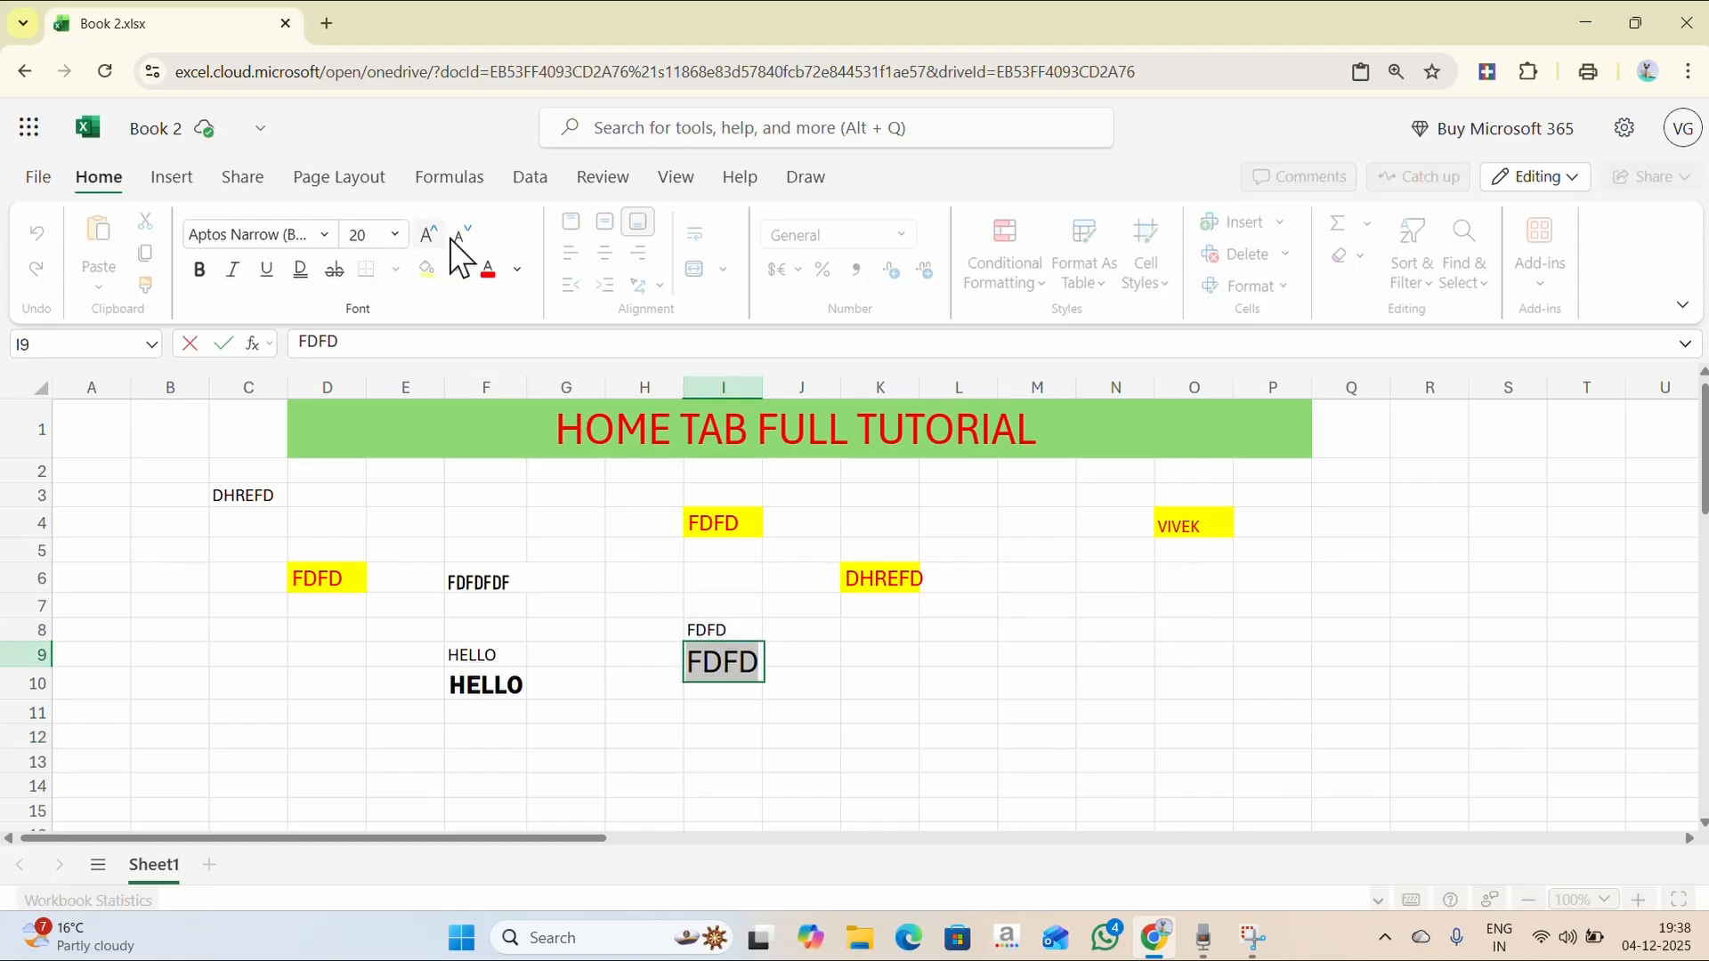
pyautogui.click(473, 245)
pyautogui.click(472, 245)
pyautogui.click(473, 244)
pyautogui.click(473, 245)
pyautogui.click(473, 244)
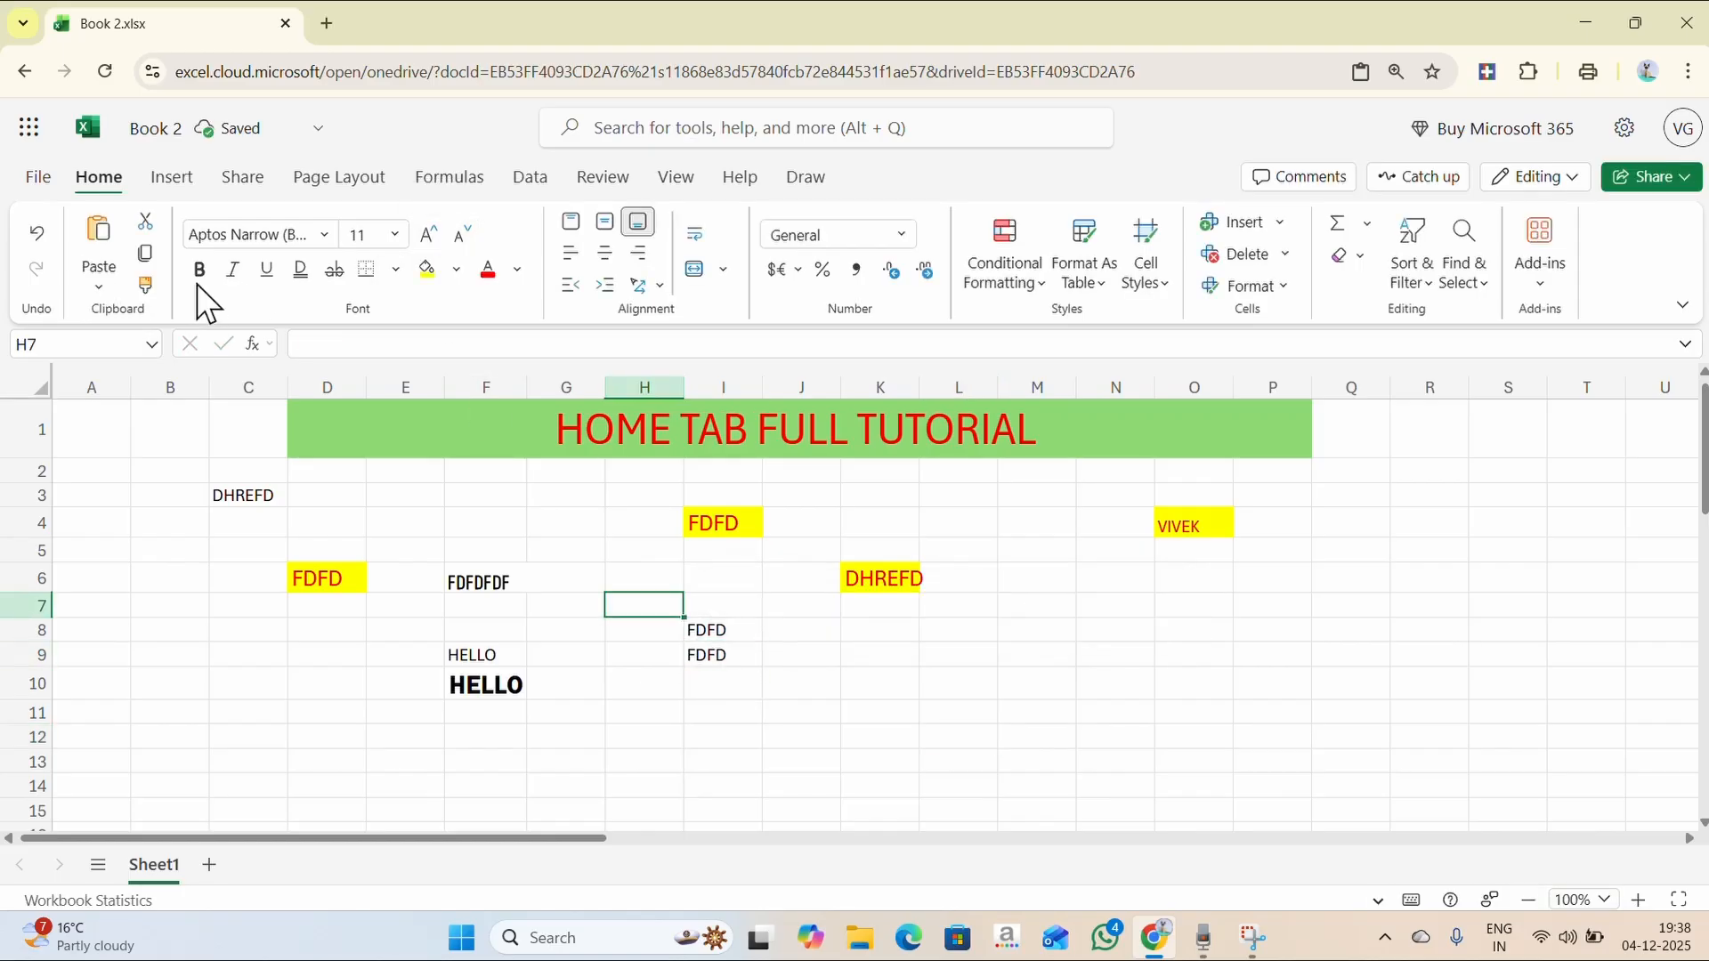
# - Italicise the FDFD in I8
pyautogui.click(488, 584)
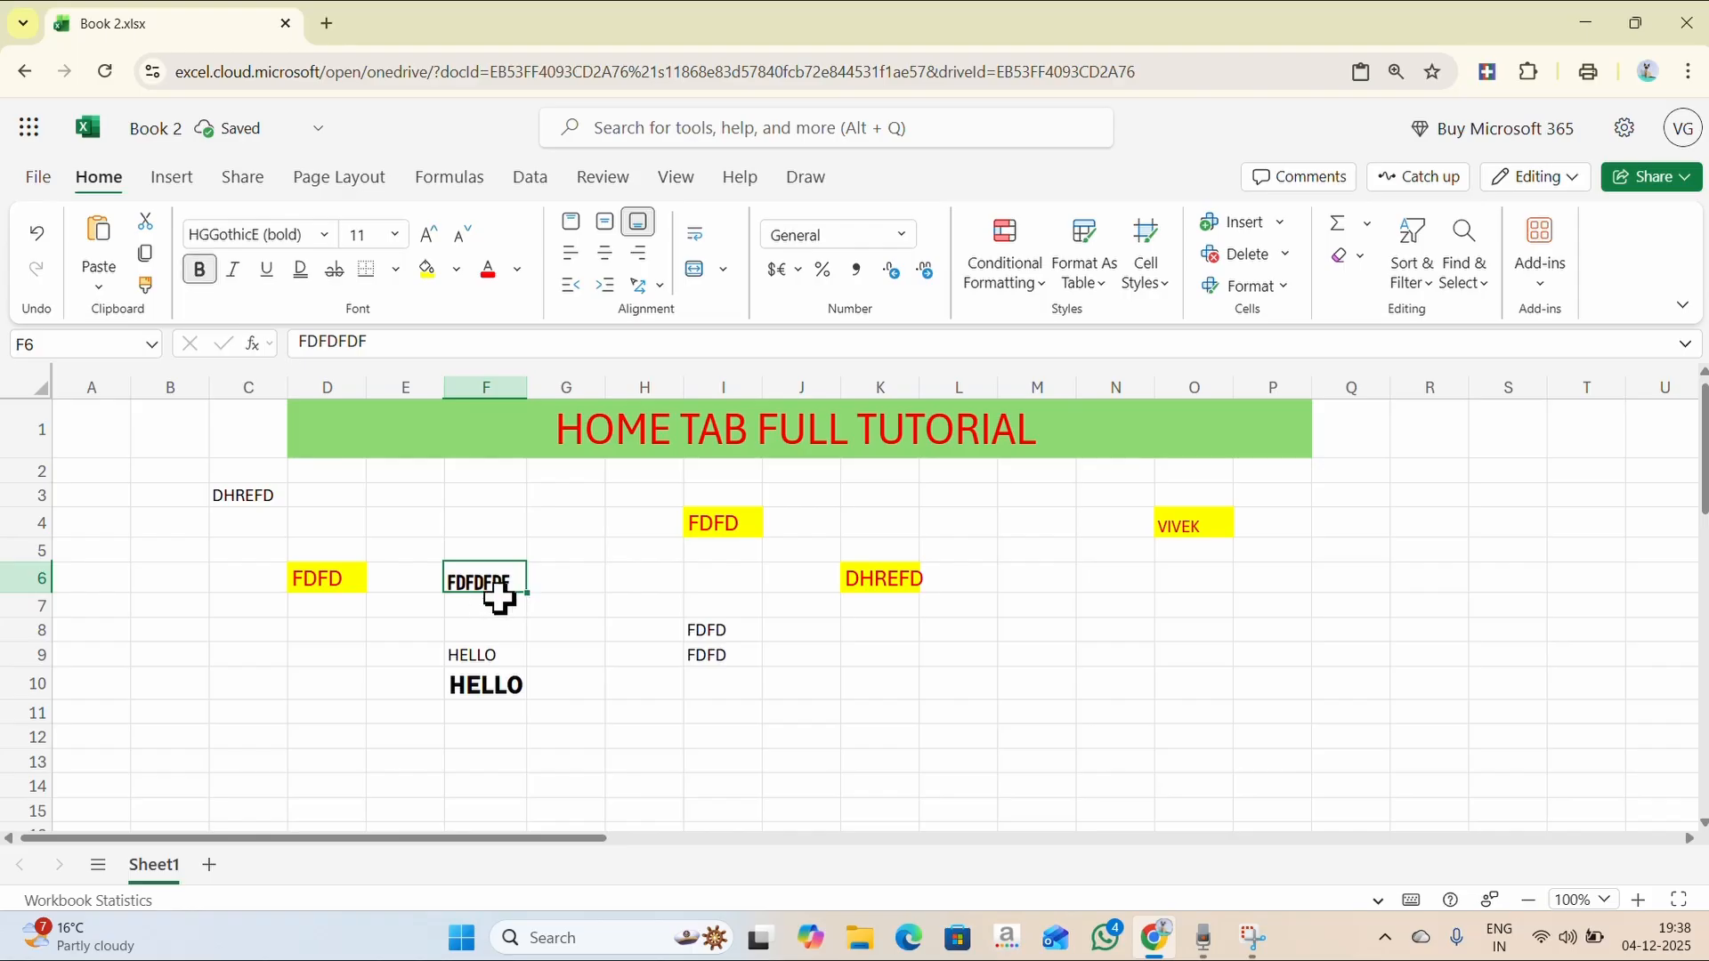
pyautogui.click(713, 632)
pyautogui.click(233, 270)
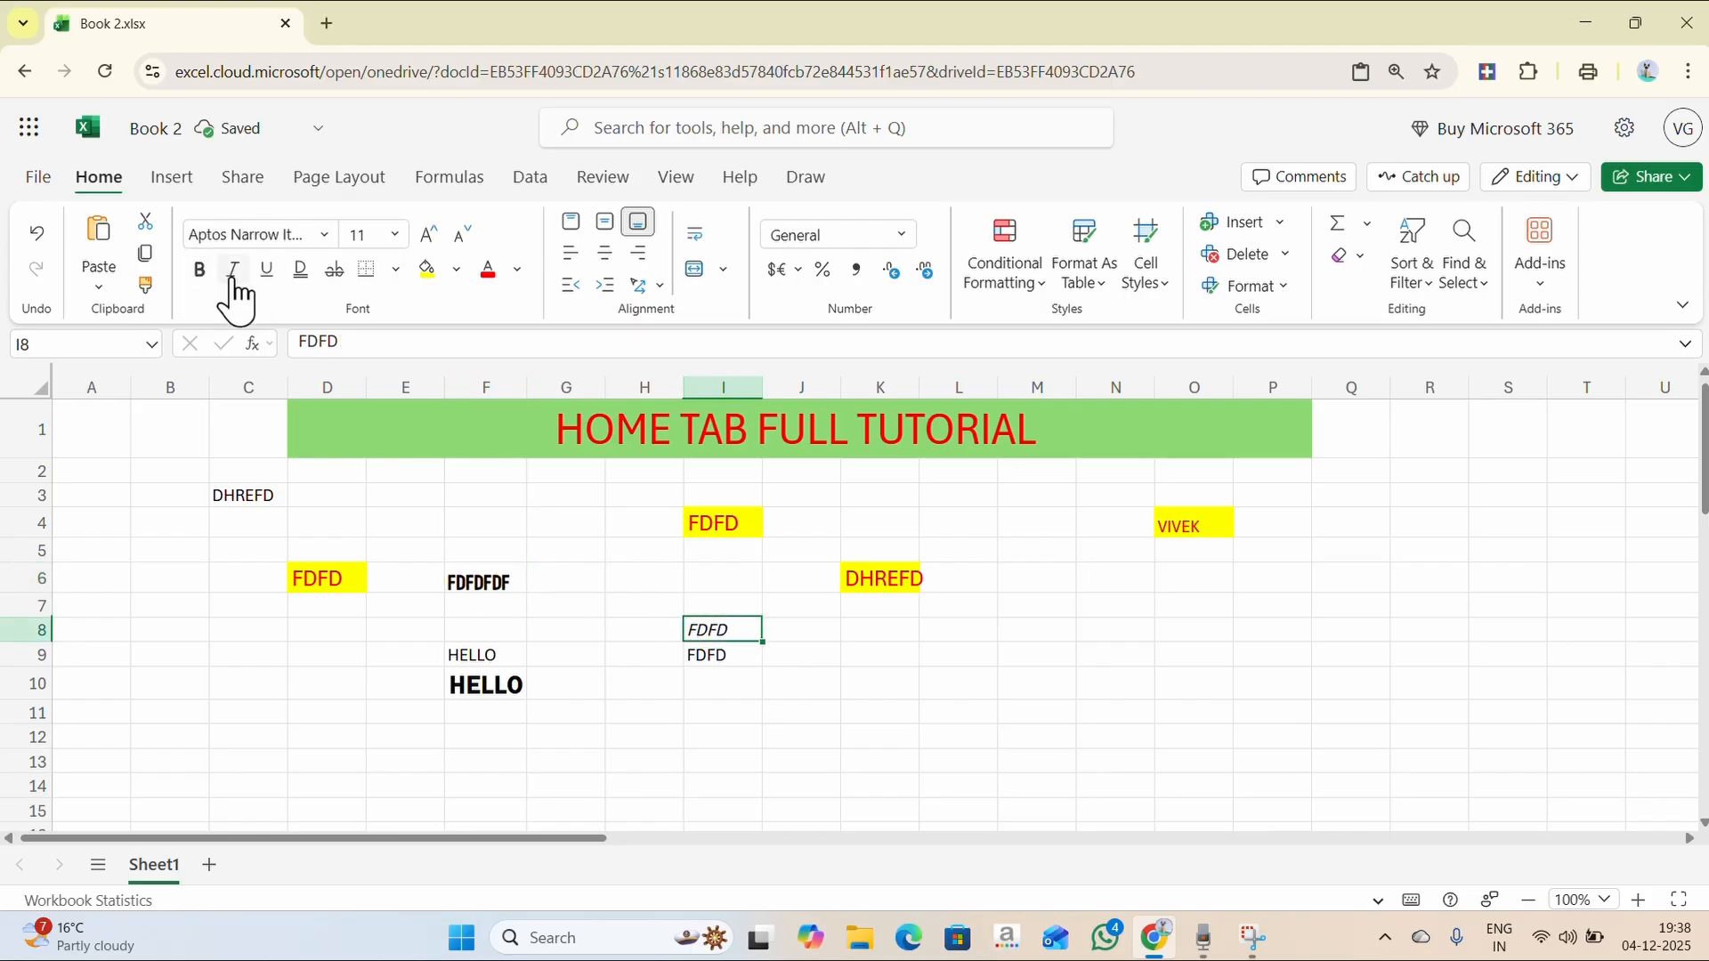
# - Zoom in and switch I8's FDFD from italic to underlined
pyautogui.click(1634, 899)
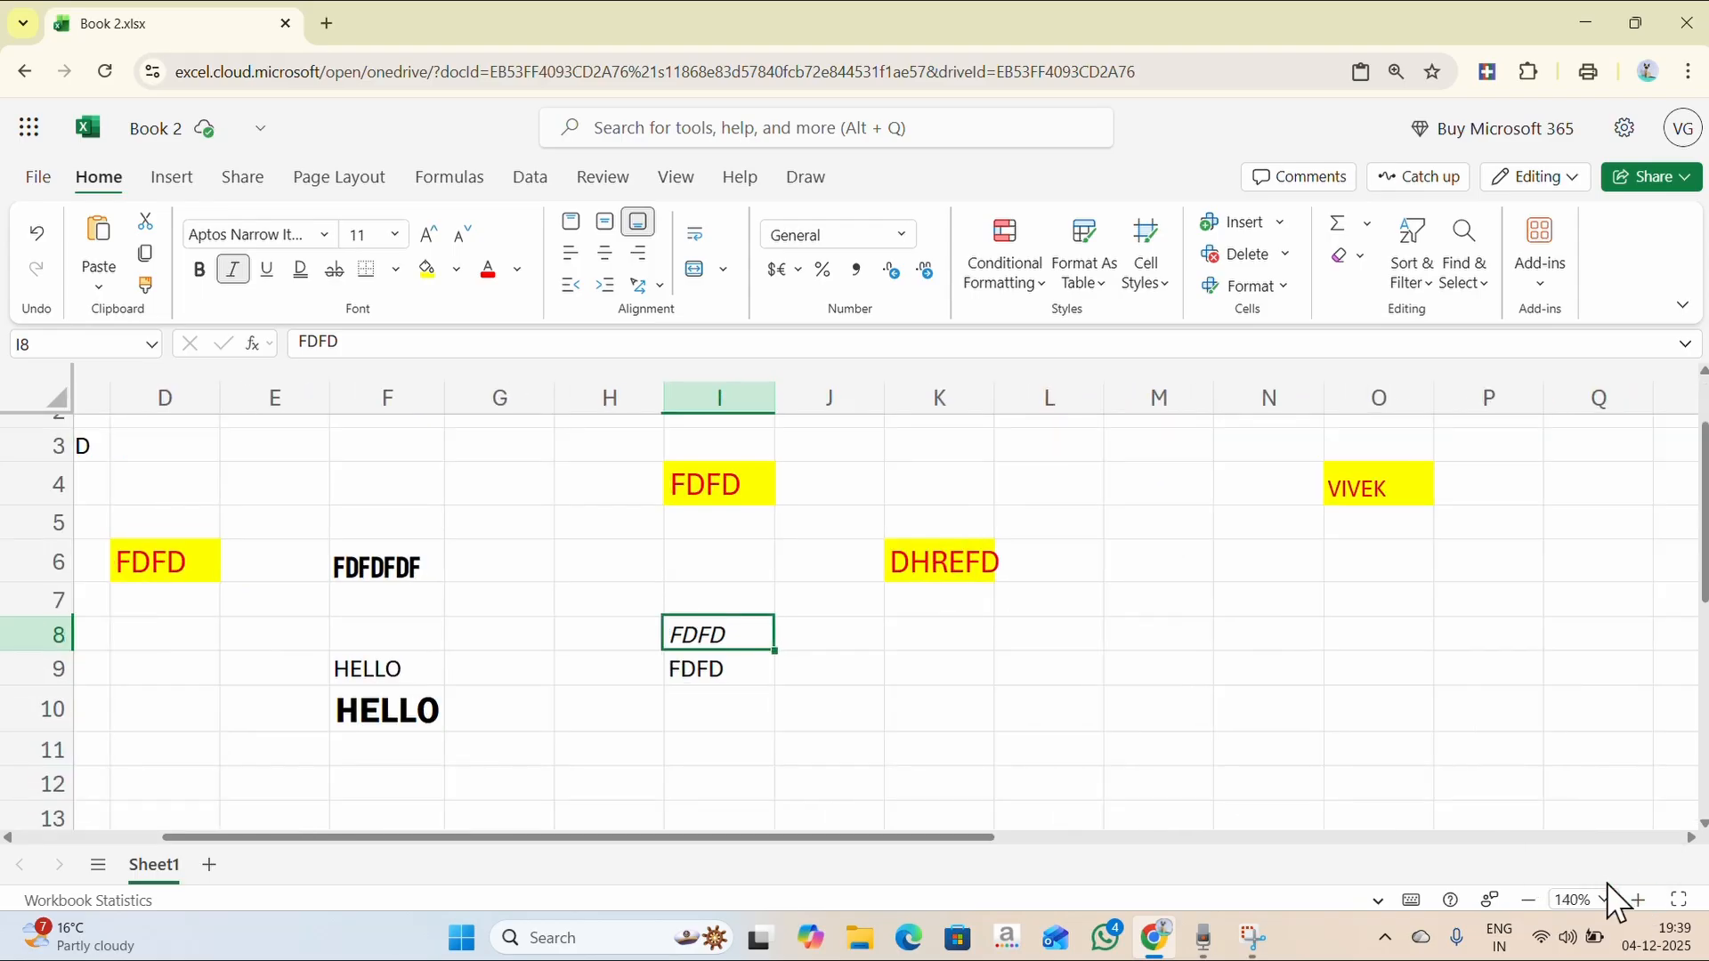
pyautogui.click(233, 270)
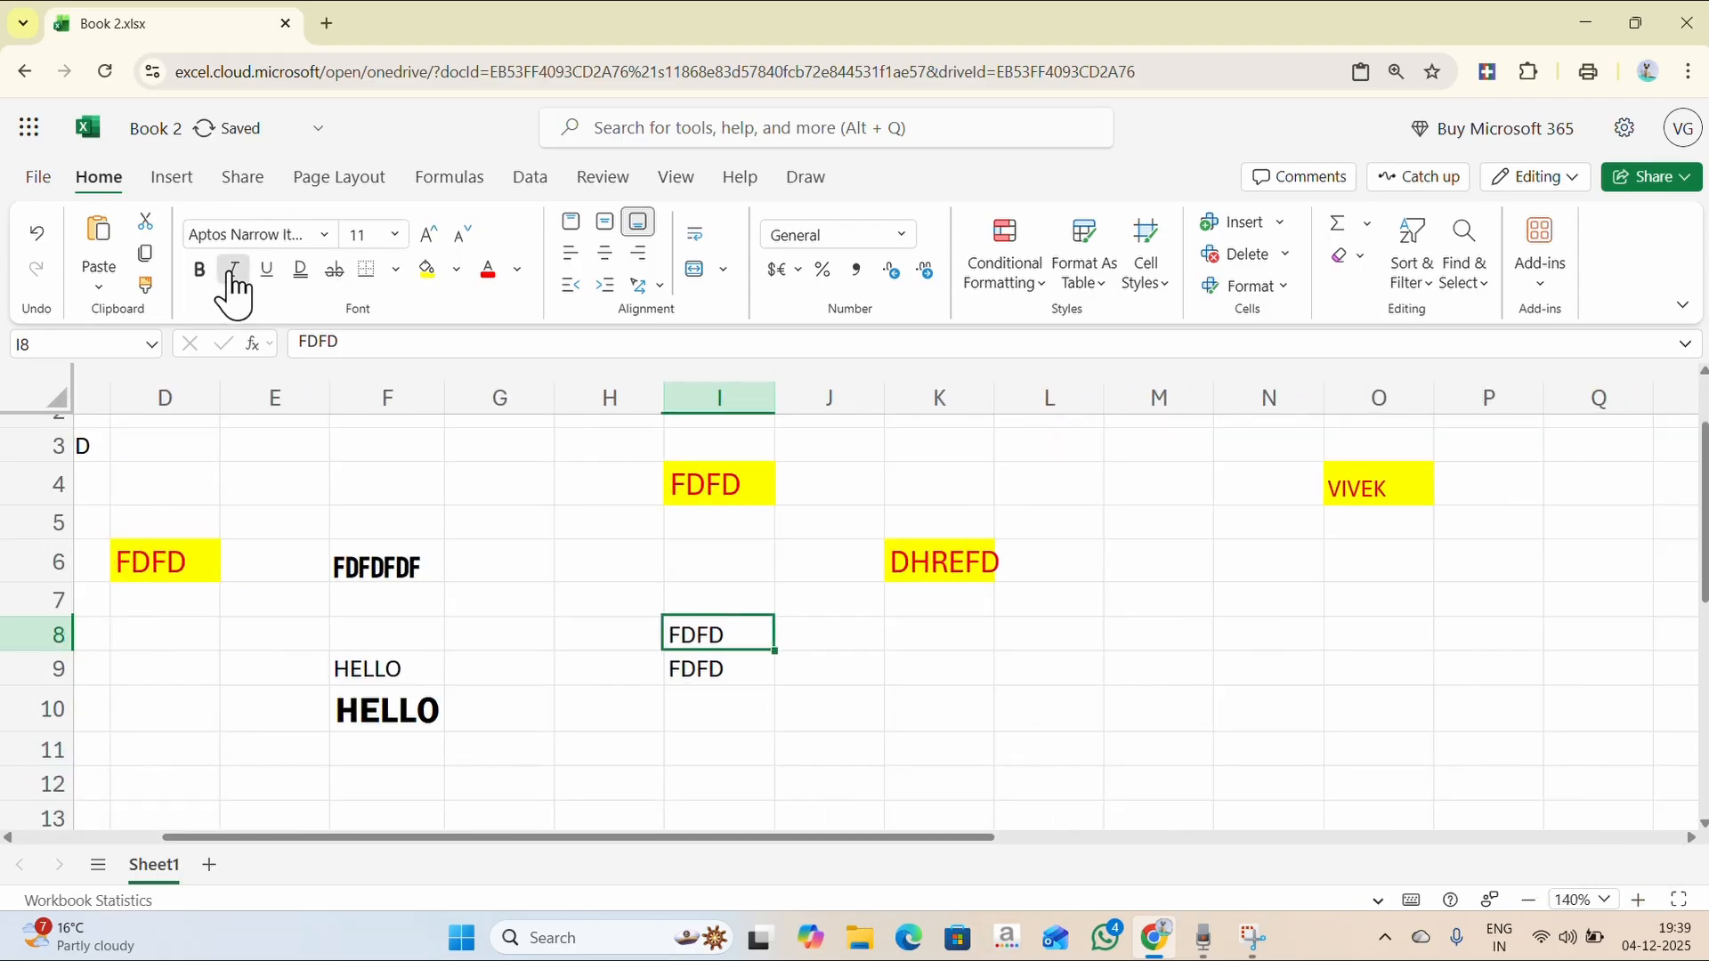
pyautogui.click(266, 269)
# - Apply strikethrough to HELLO in F9
pyautogui.click(383, 710)
pyautogui.click(384, 668)
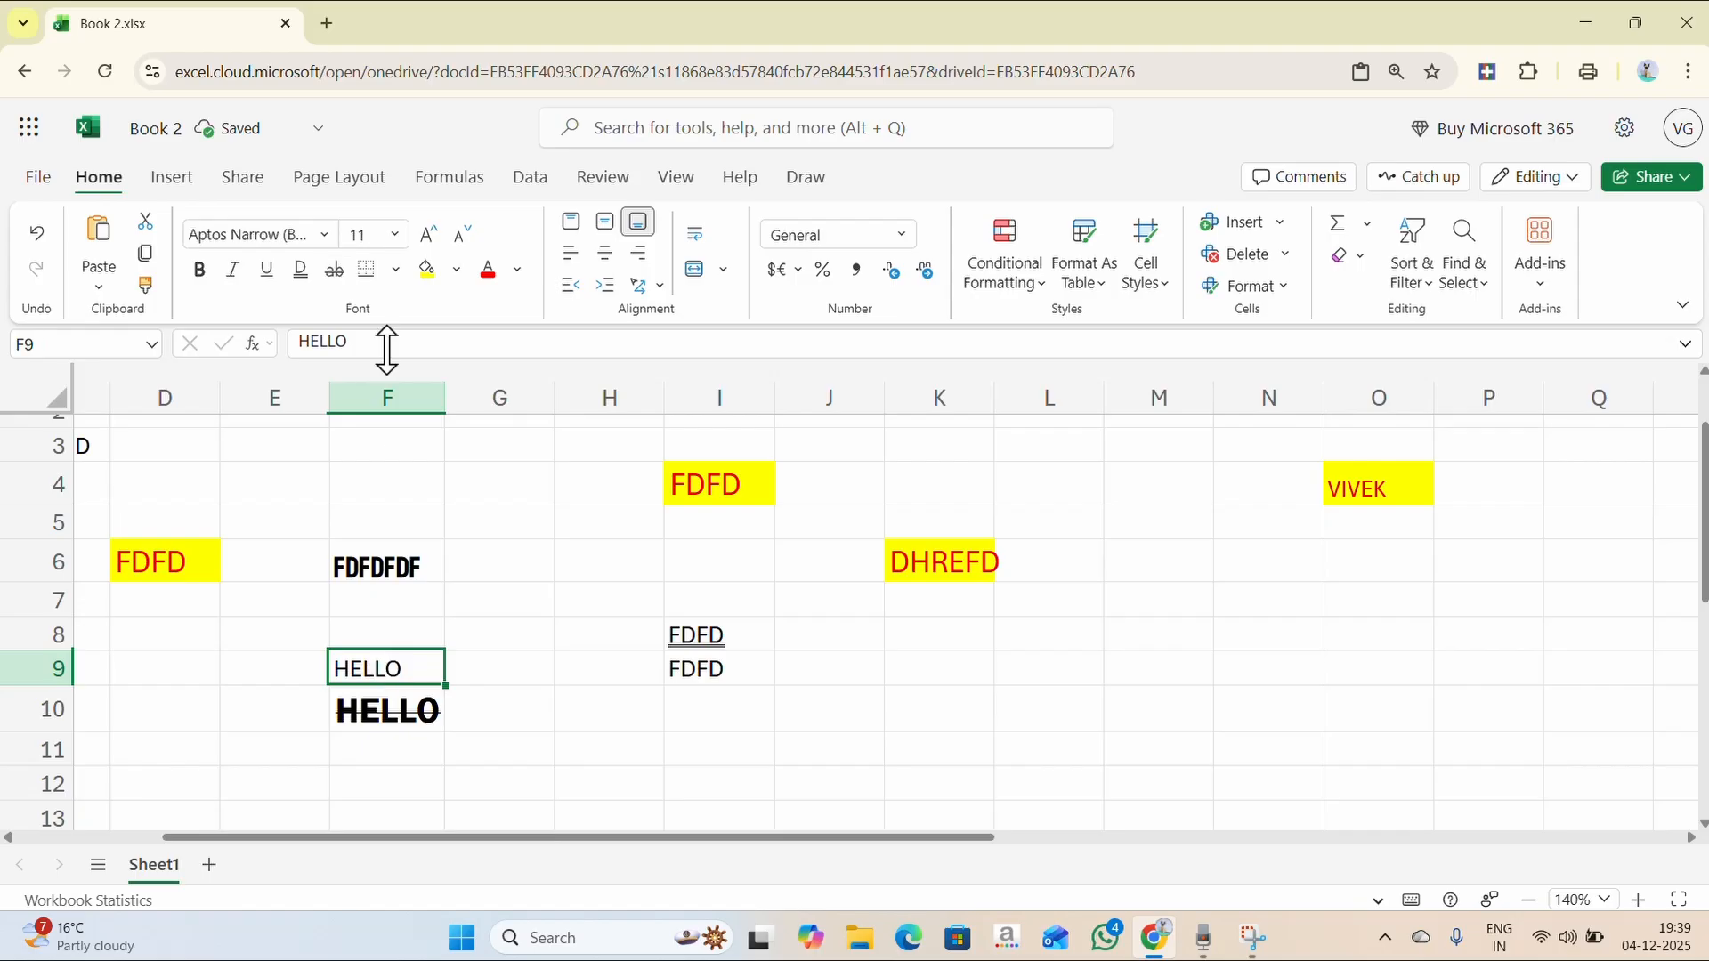
pyautogui.click(337, 271)
pyautogui.click(538, 660)
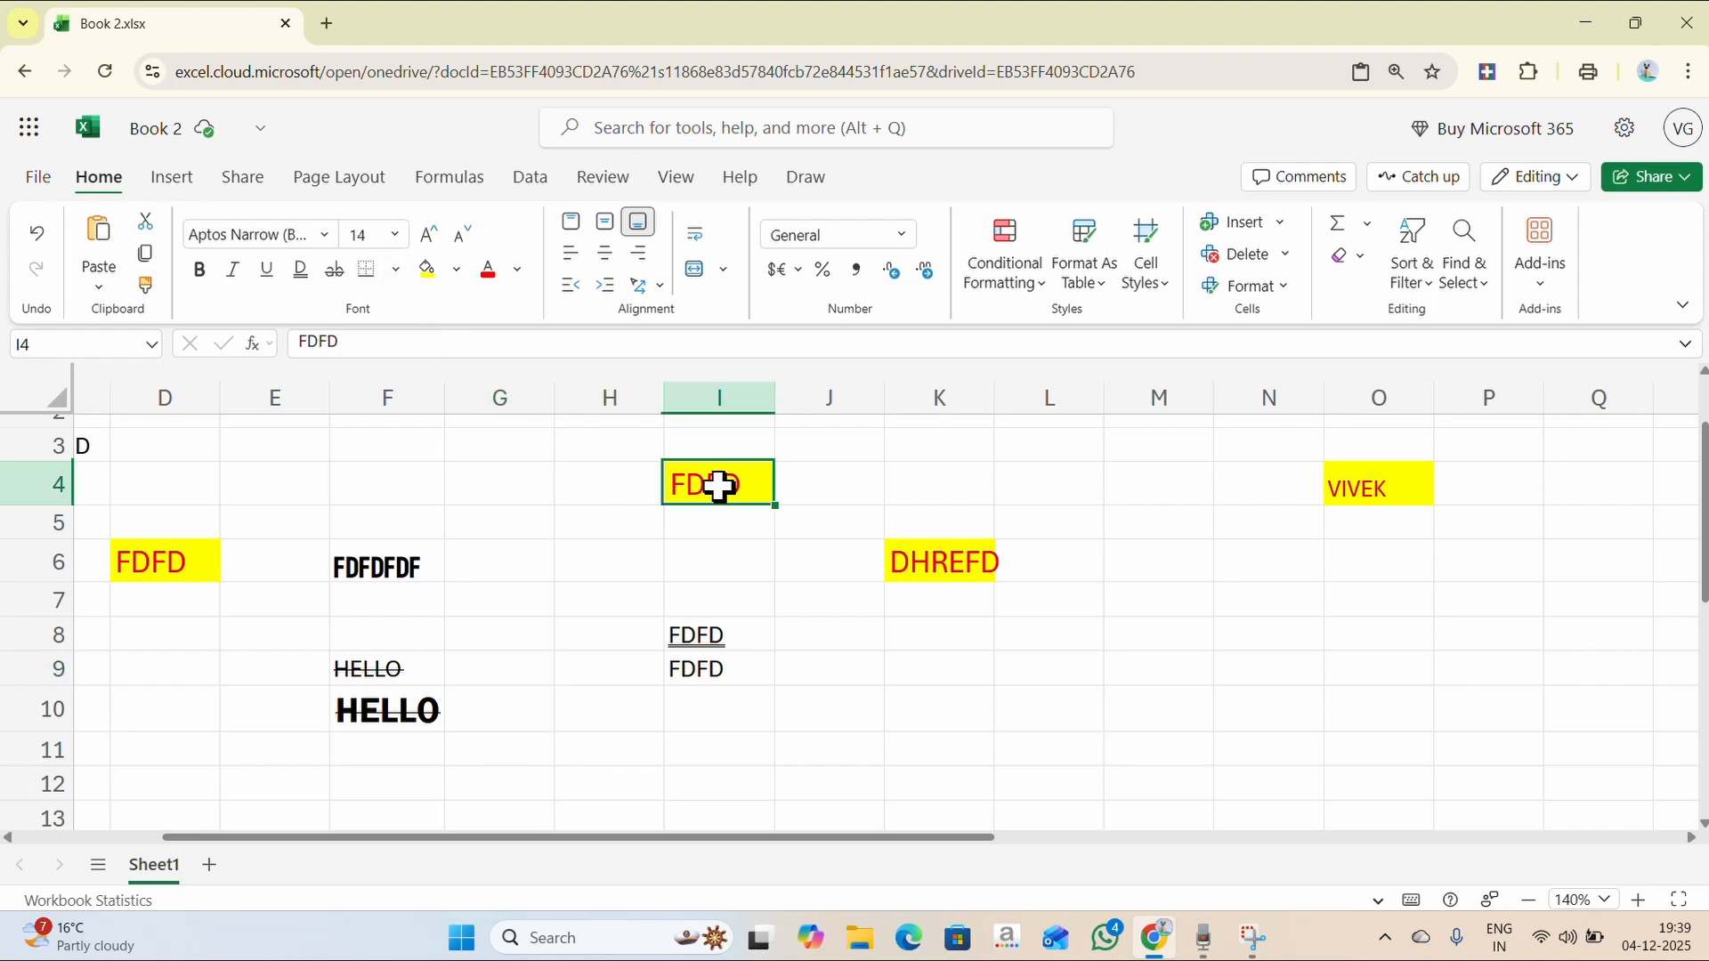
pyautogui.click(396, 276)
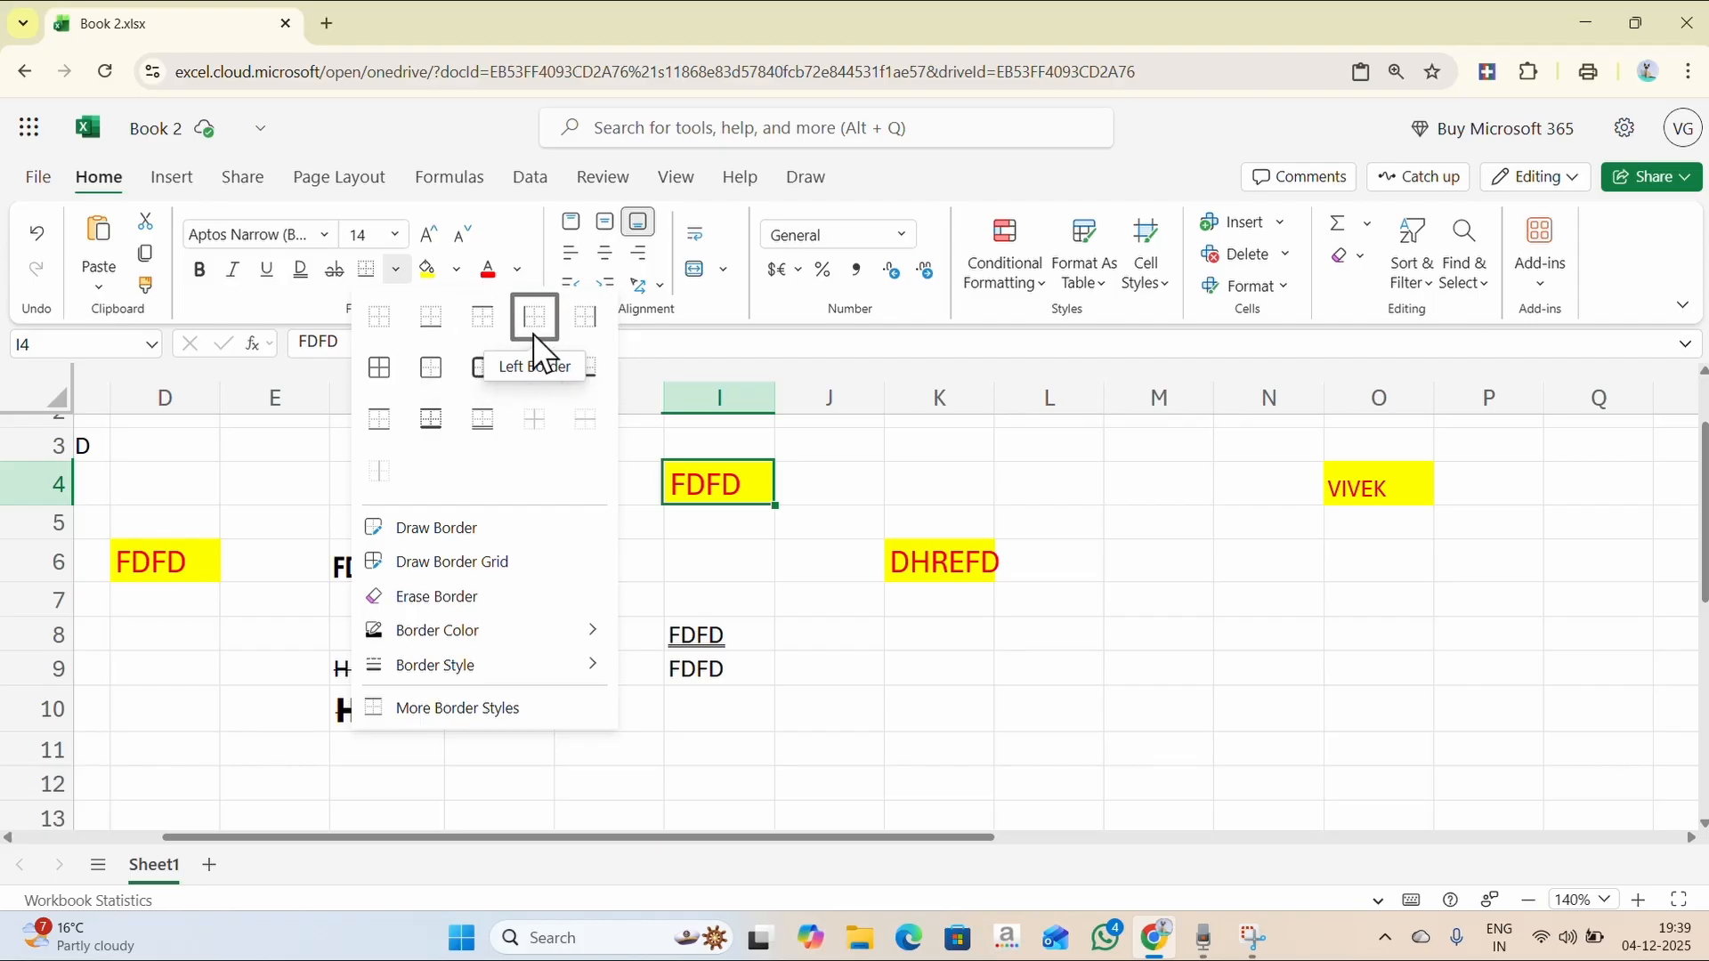
pyautogui.click(379, 368)
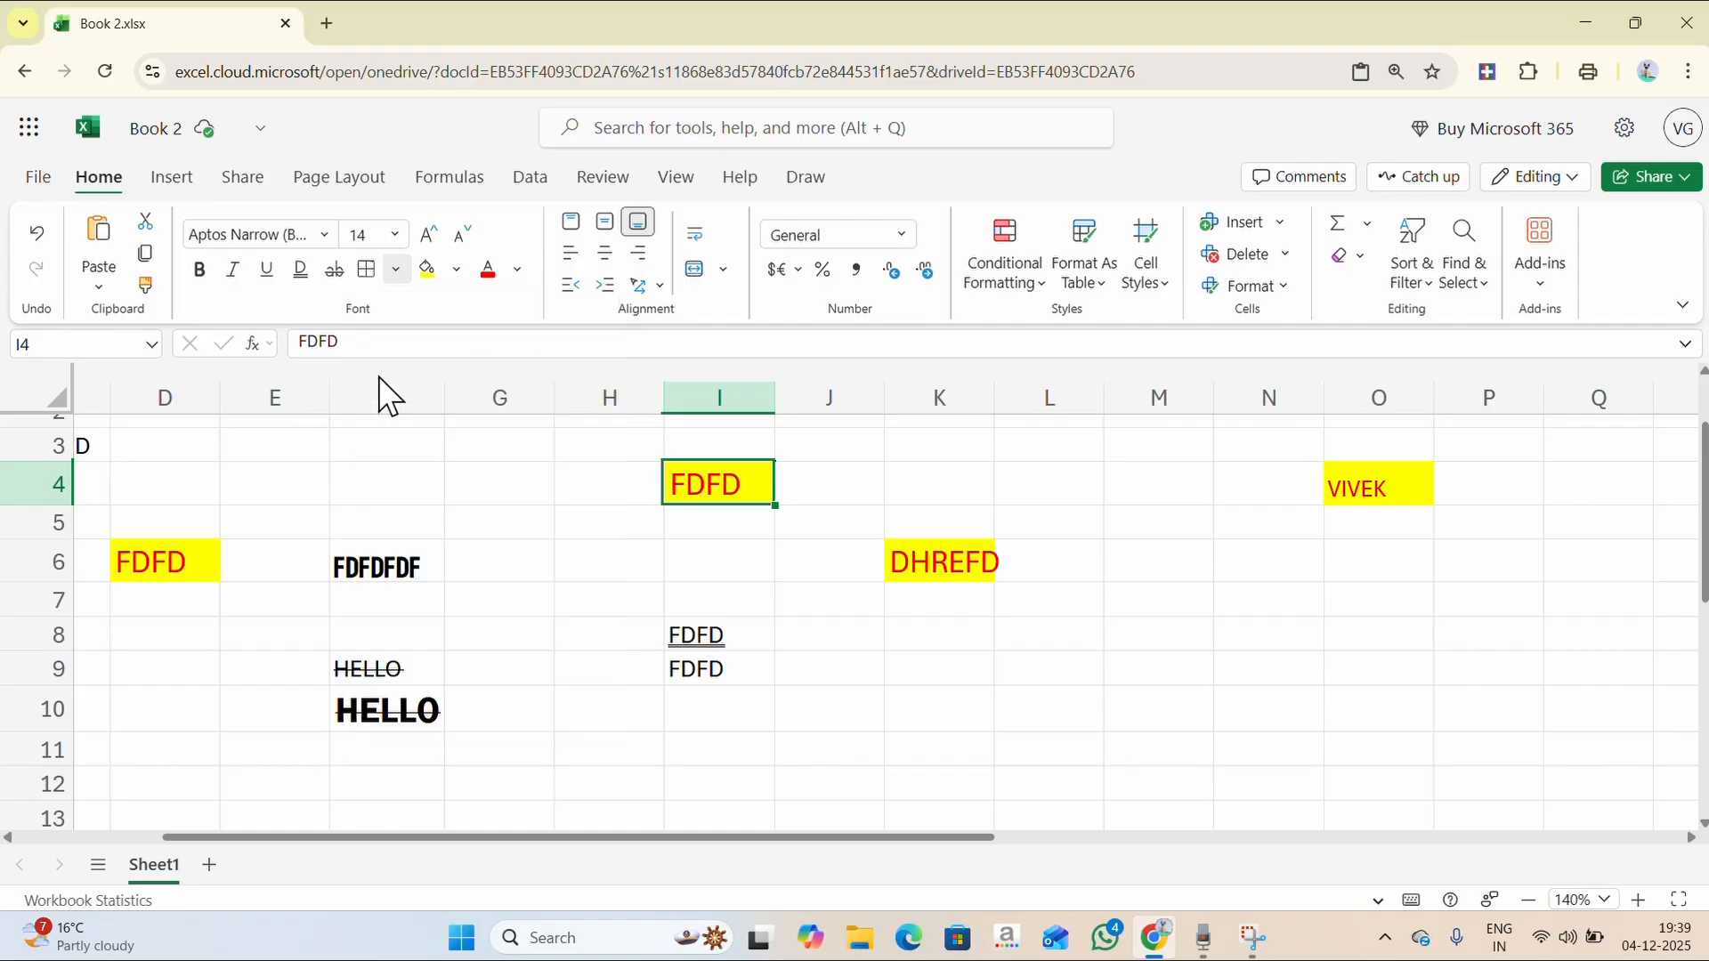
pyautogui.click(598, 525)
pyautogui.click(721, 494)
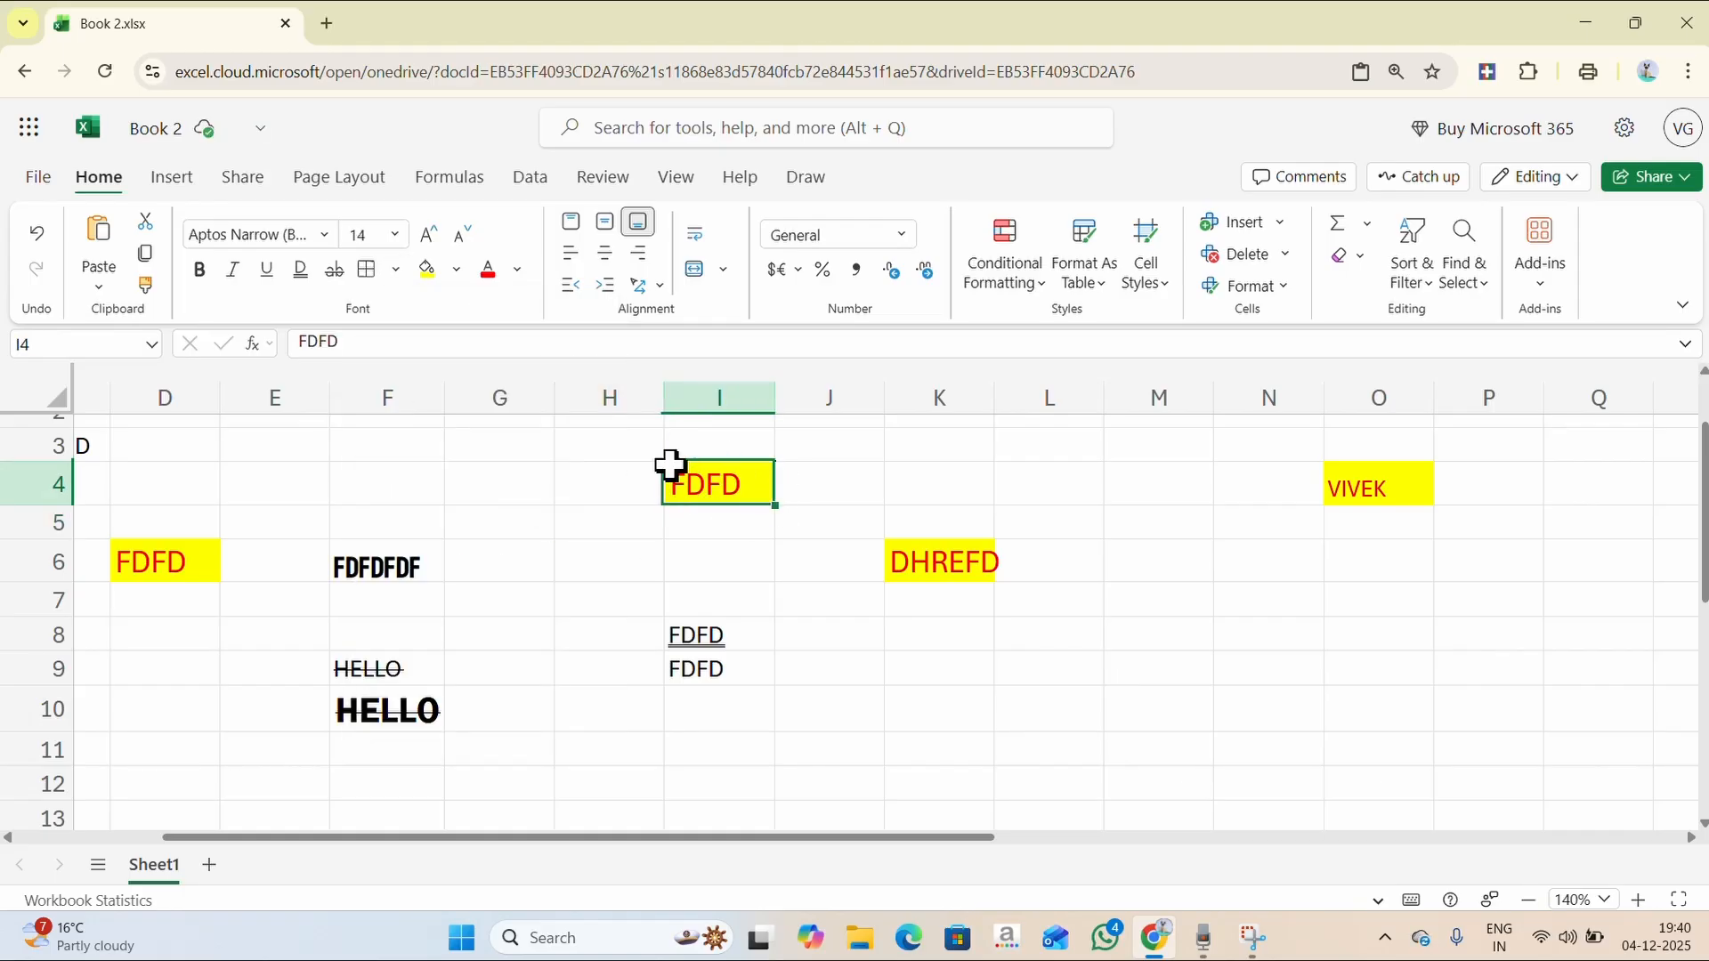
pyautogui.click(810, 478)
pyautogui.click(917, 565)
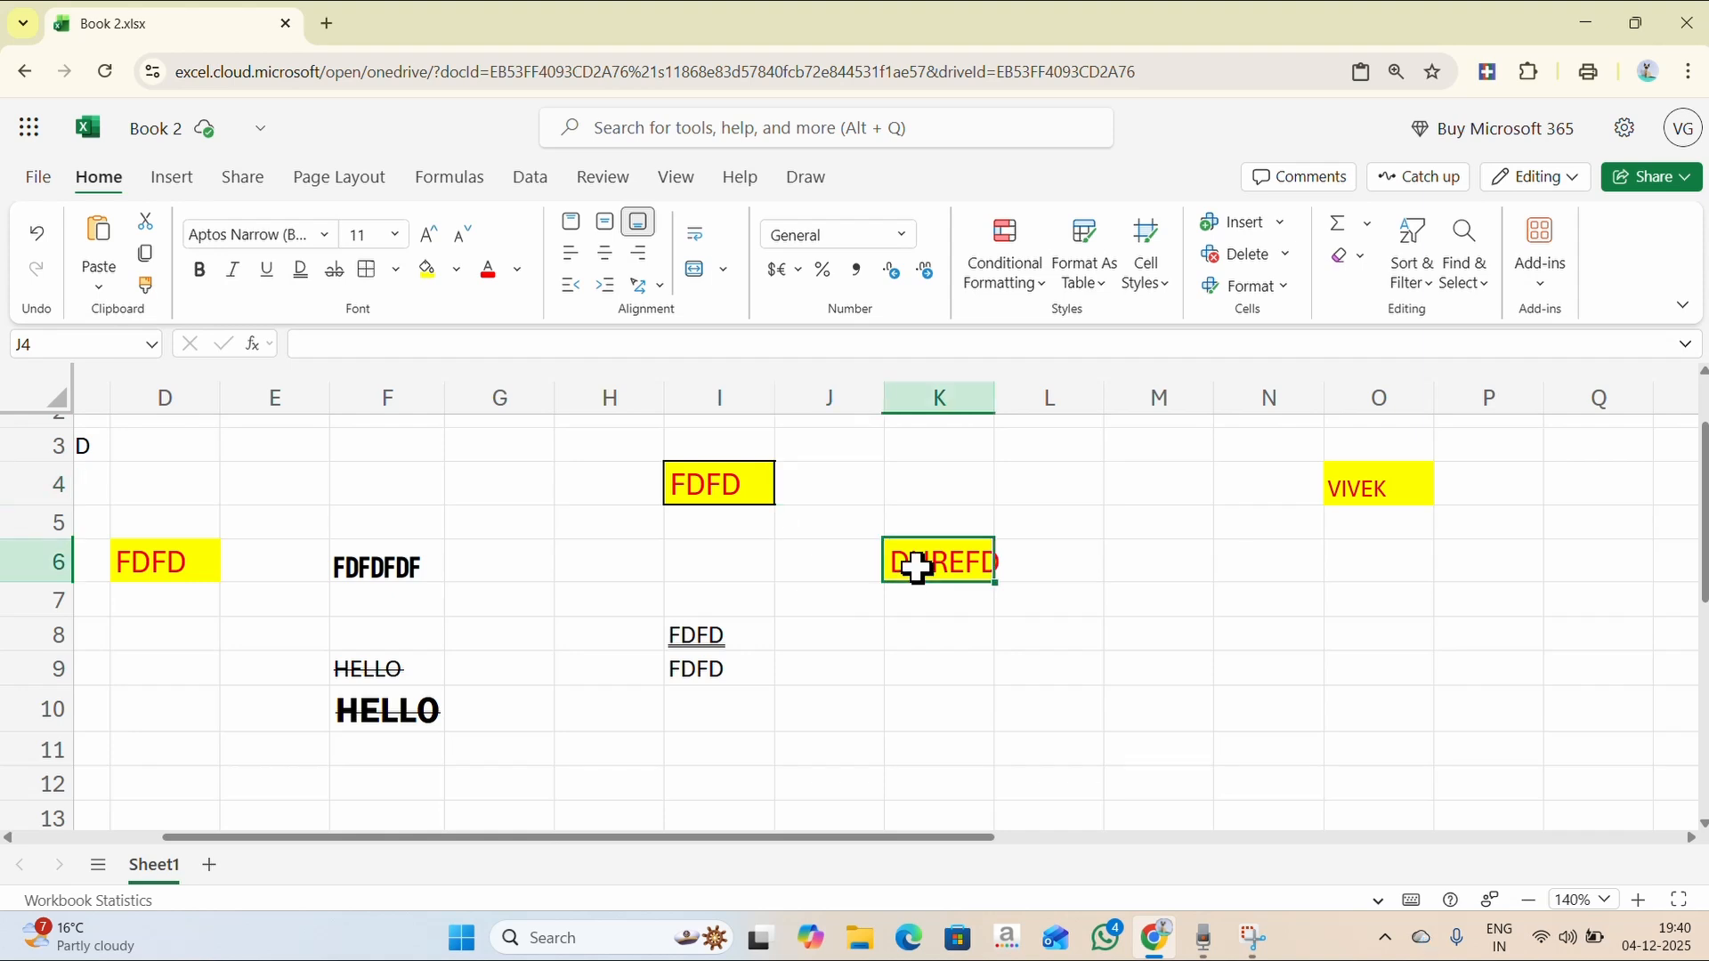
pyautogui.click(871, 625)
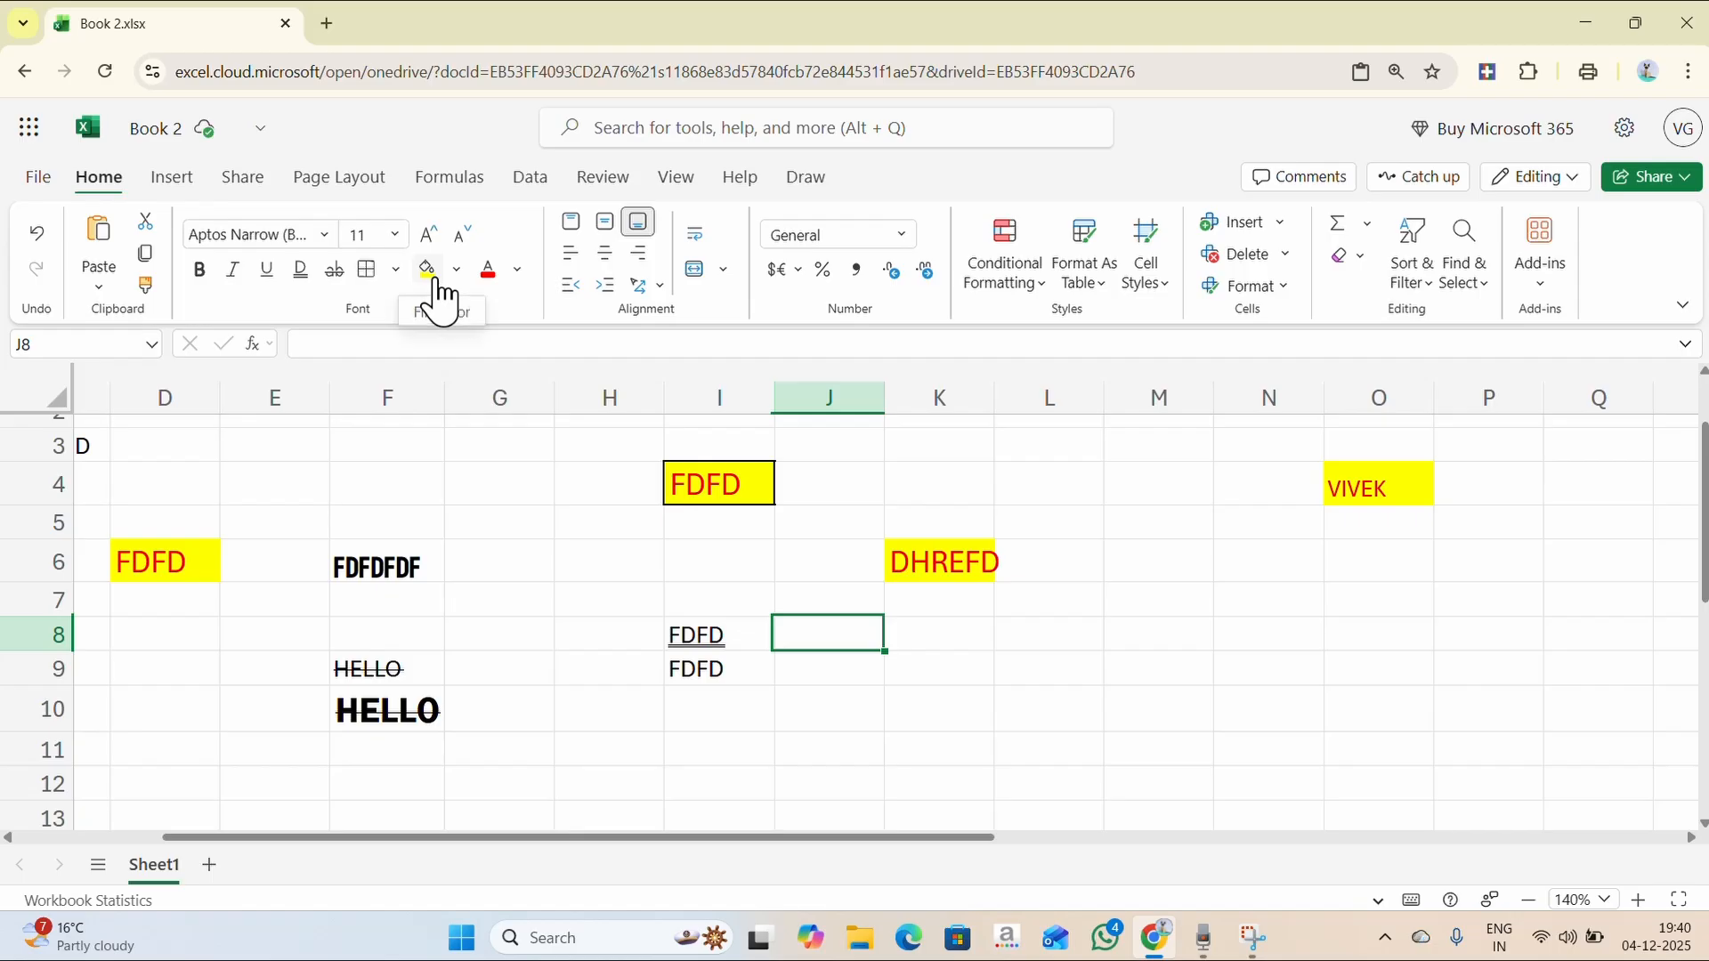
# - Fill G4 yellow, then give G8 a custom pink fill (e88787) from More Colors
pyautogui.click(510, 480)
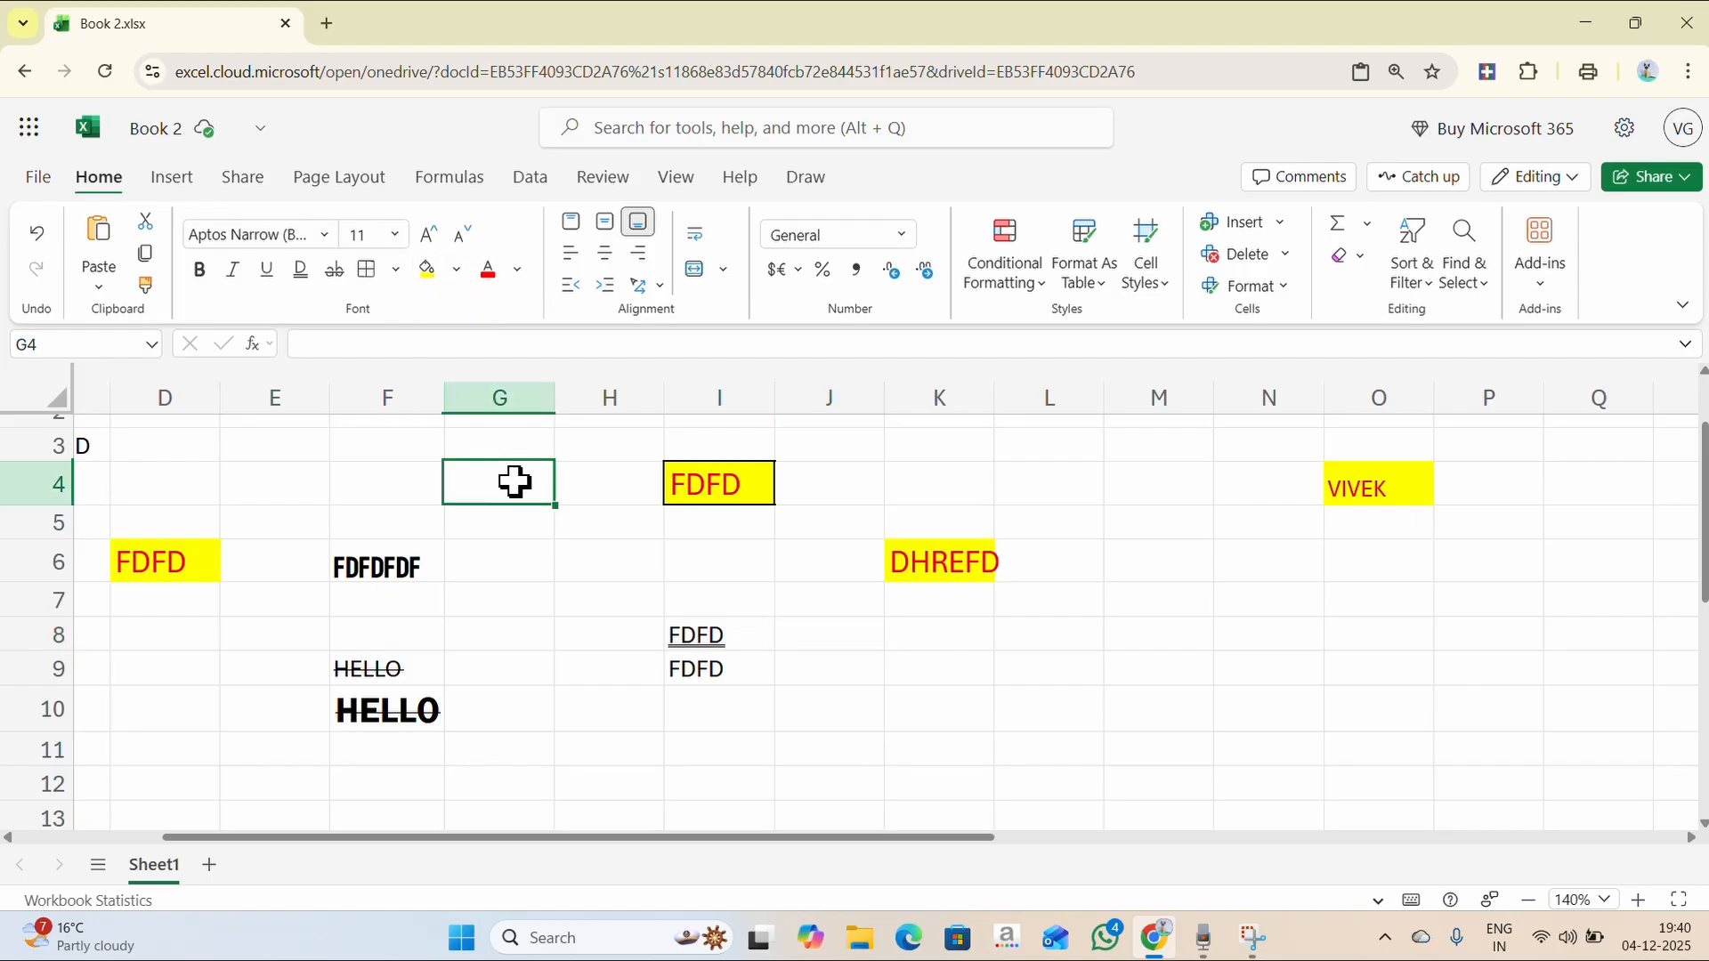
pyautogui.click(428, 274)
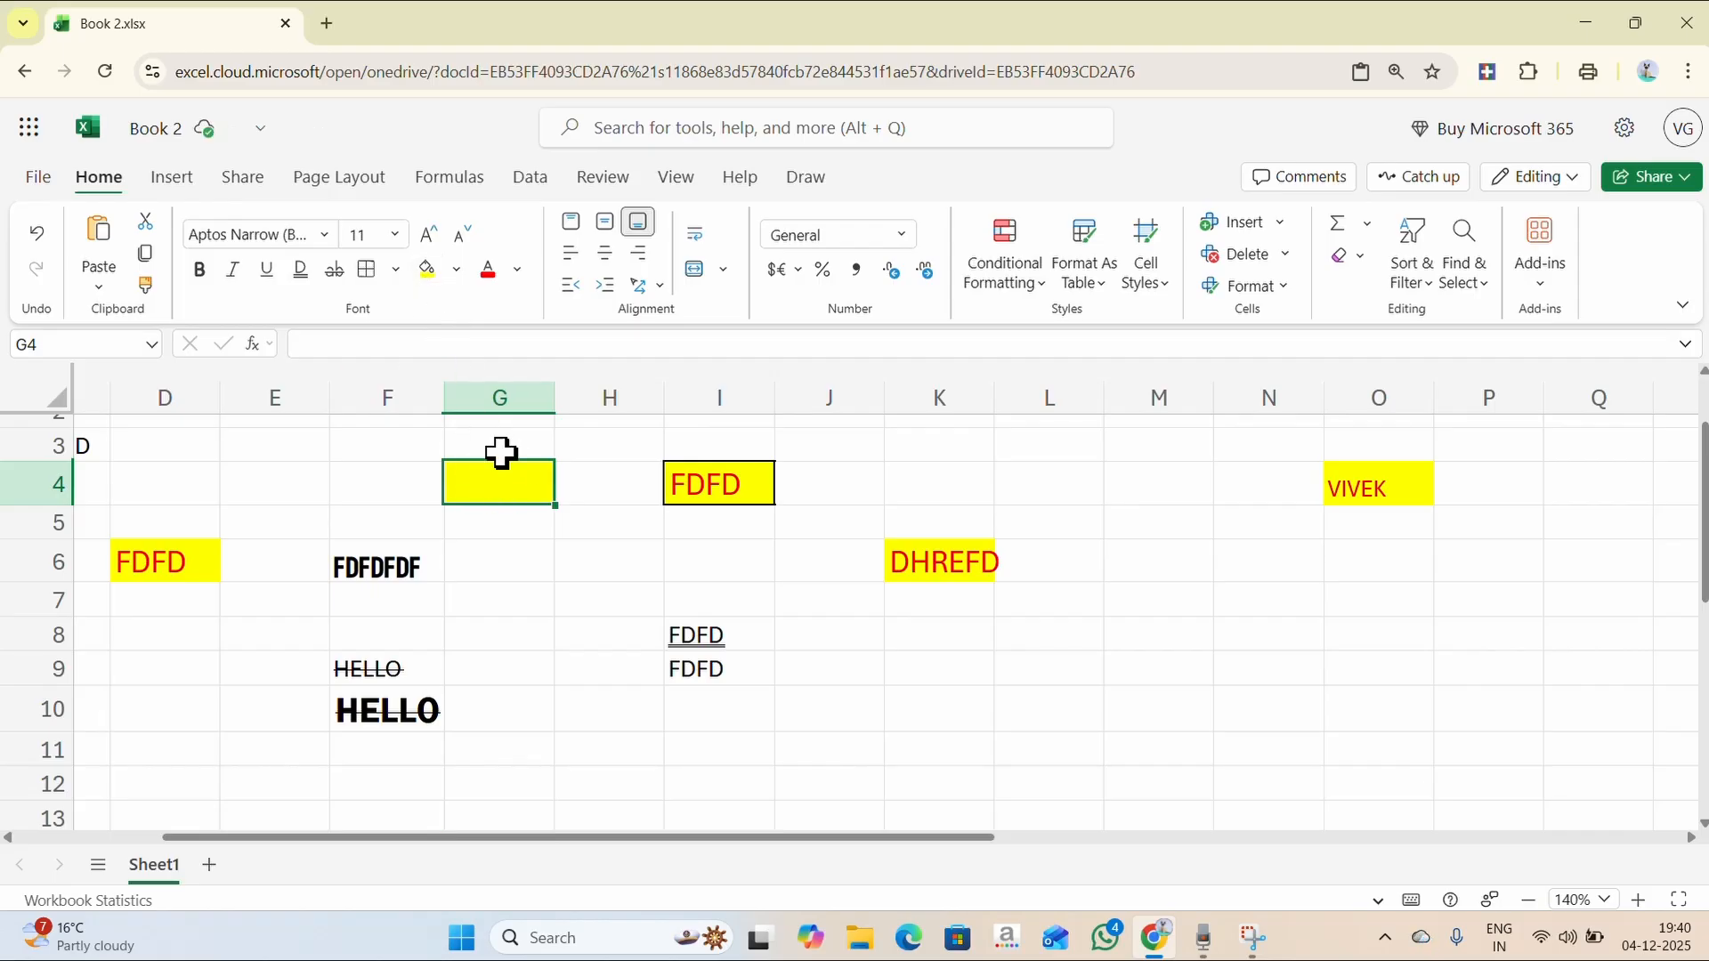
pyautogui.click(521, 632)
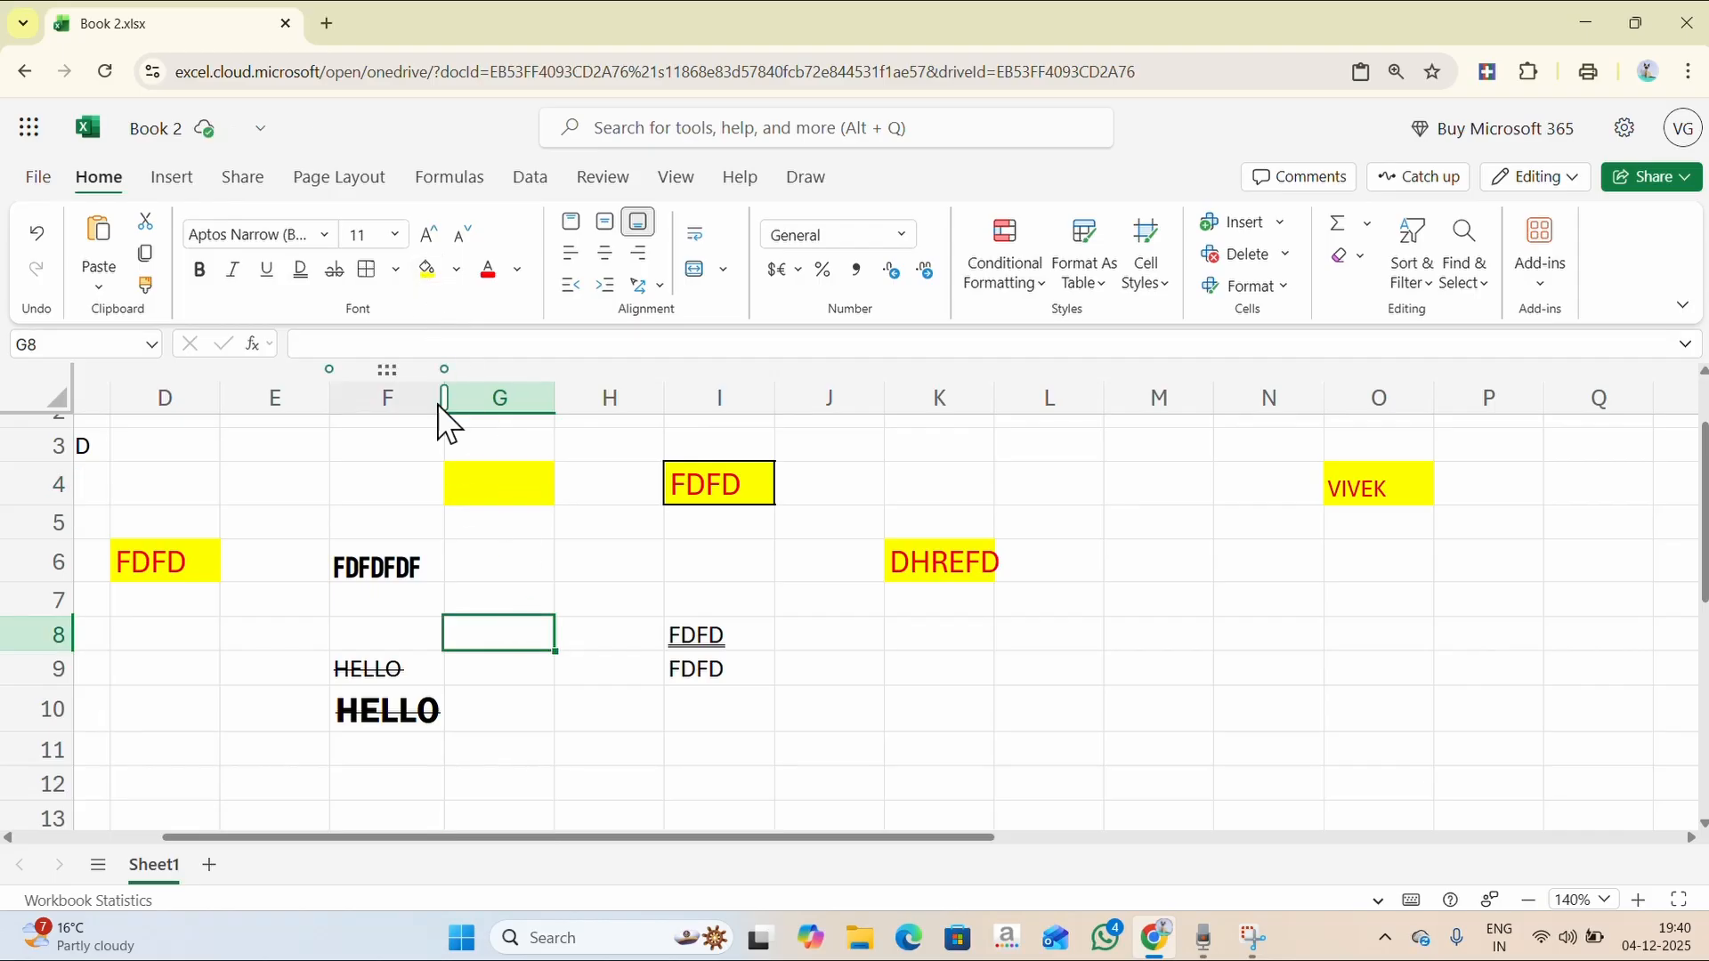
pyautogui.click(457, 271)
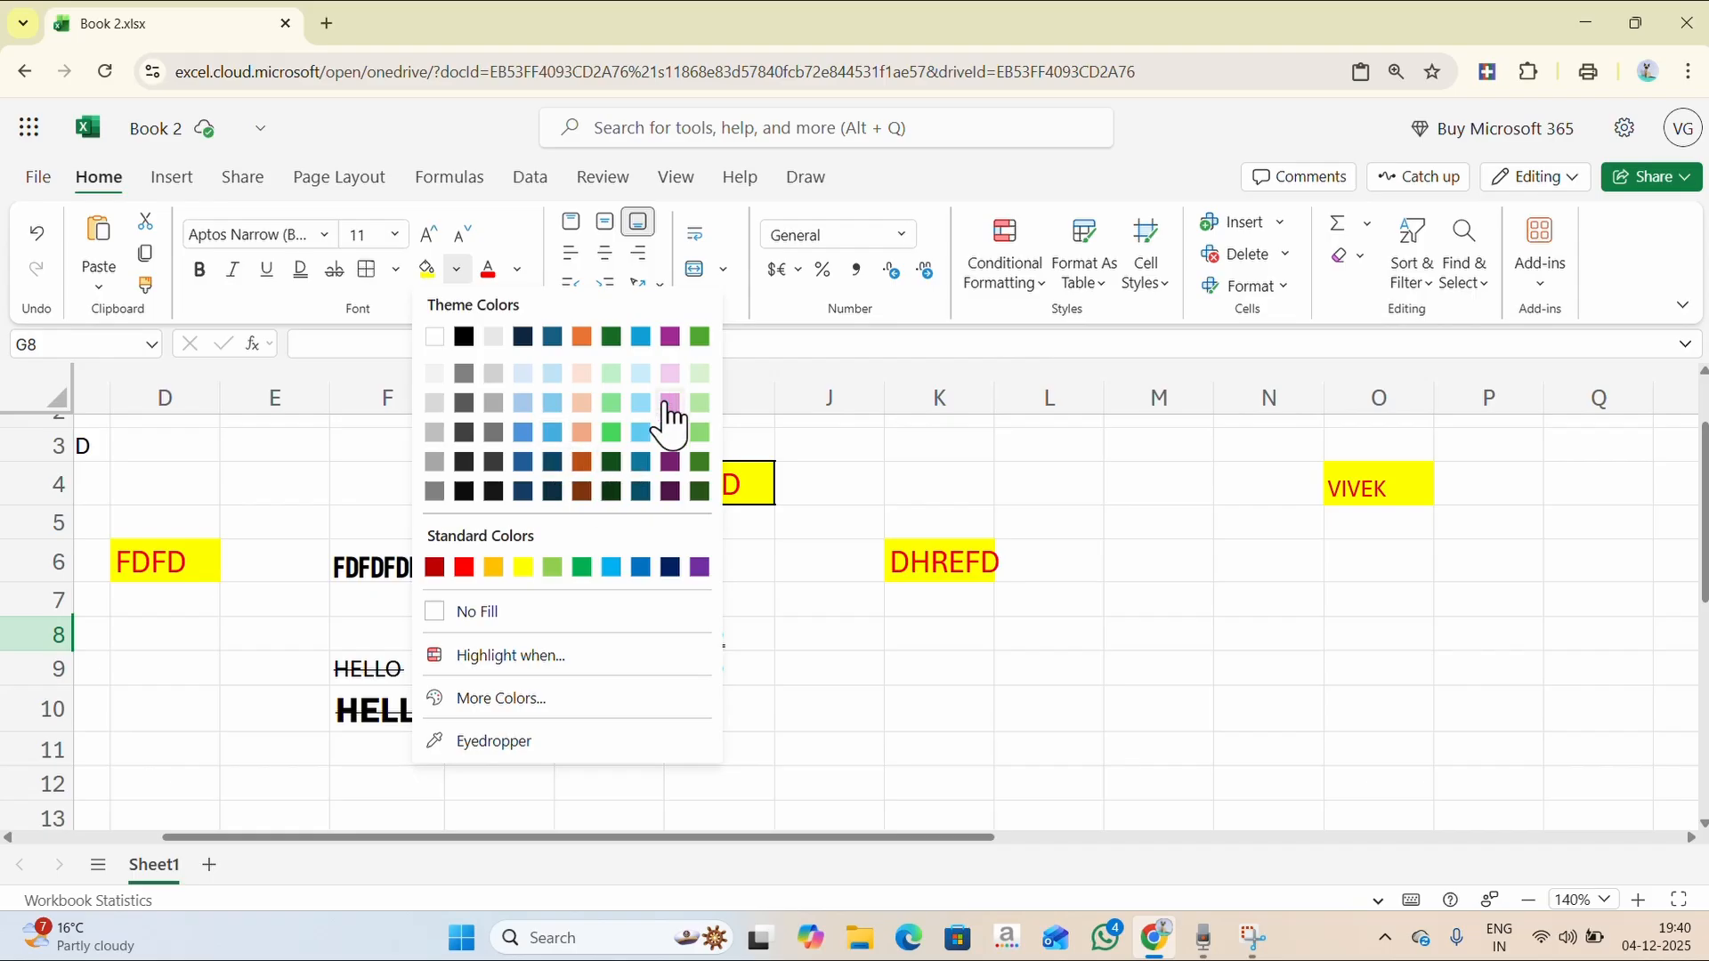
pyautogui.click(504, 699)
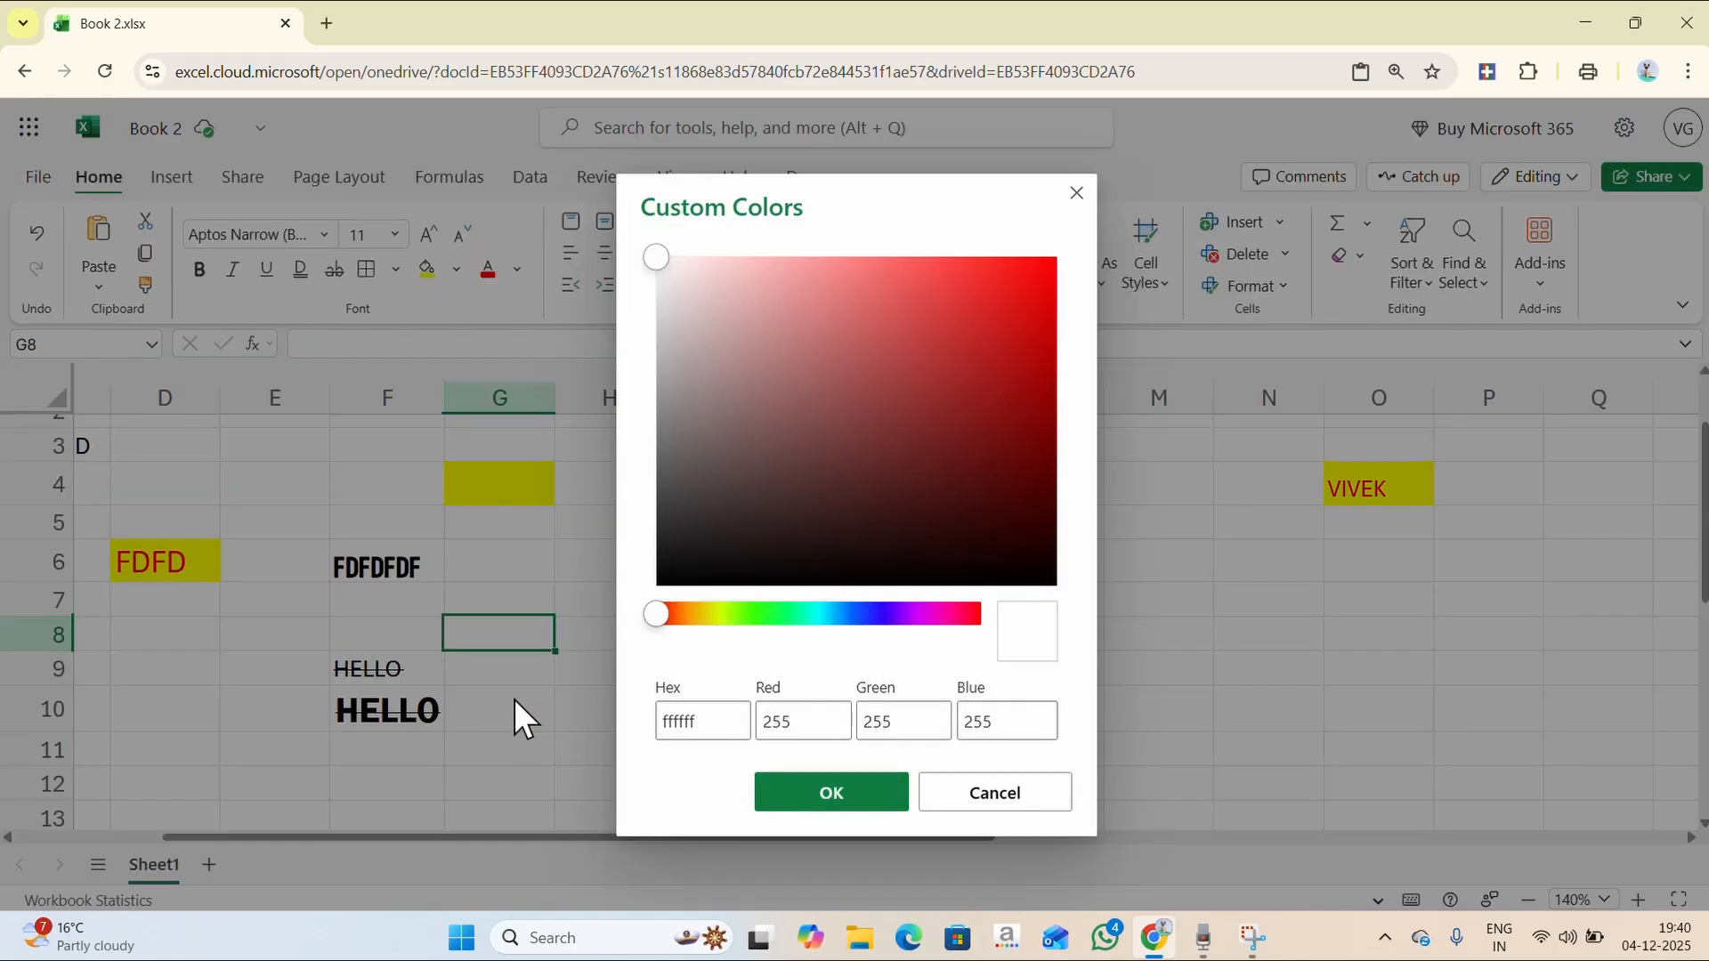
pyautogui.click(857, 384)
pyautogui.moveTo(956, 304); pyautogui.dragTo(829, 291)
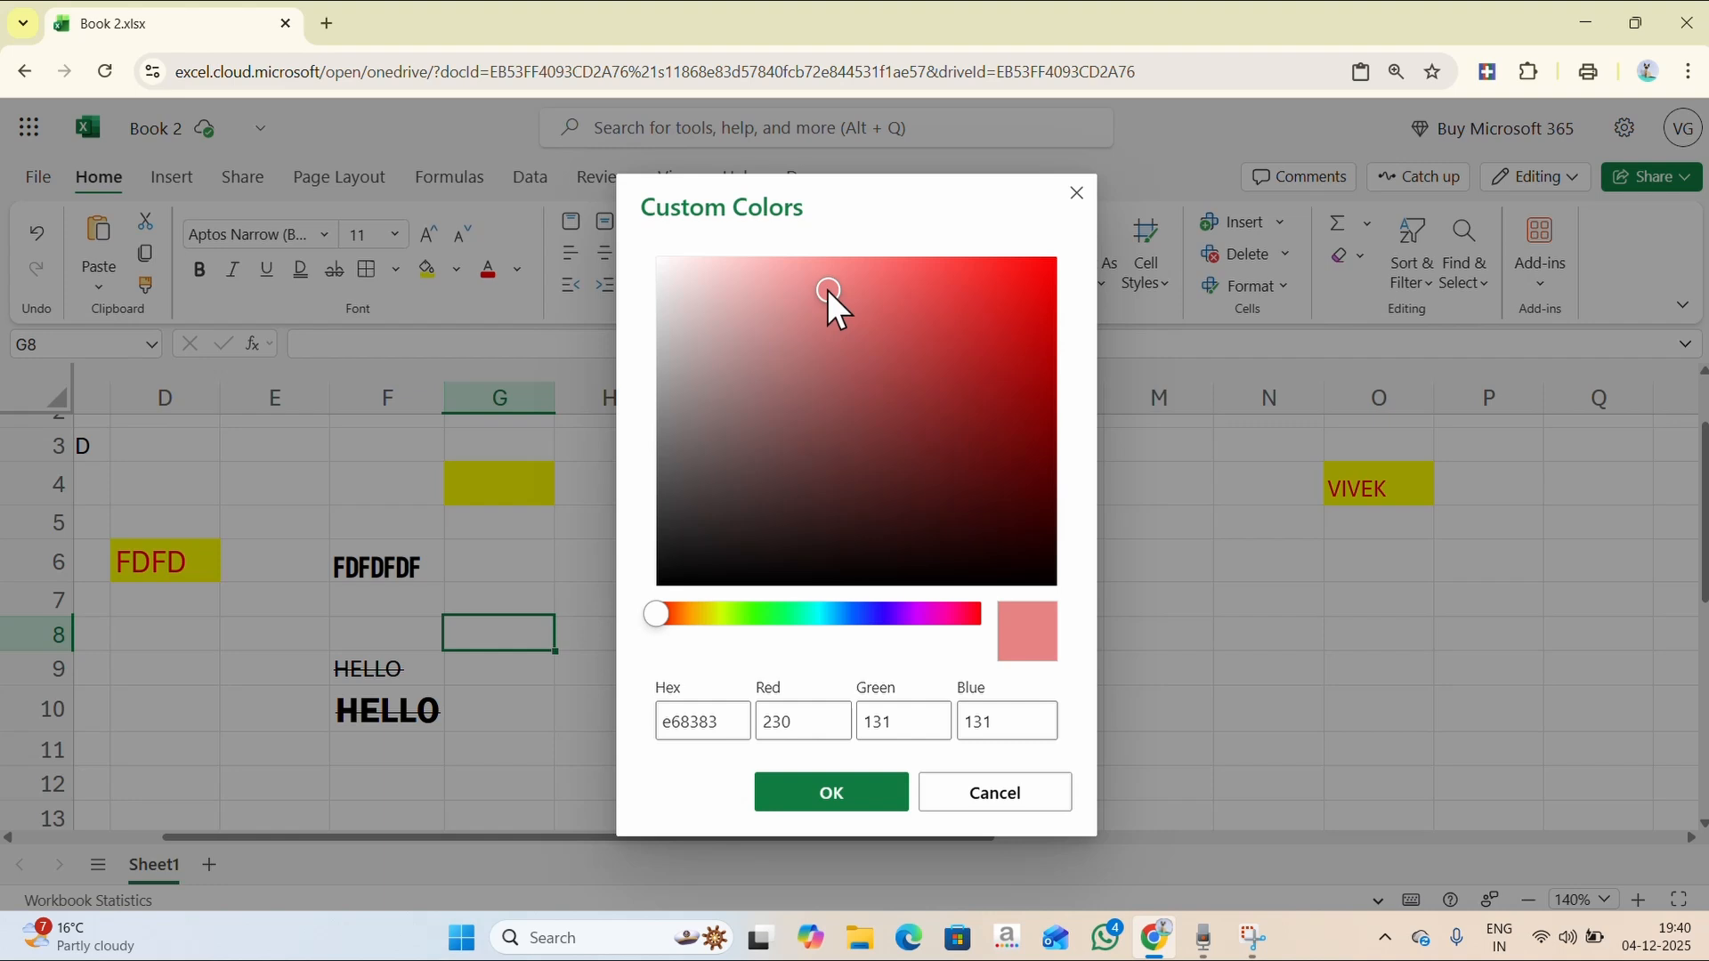
pyautogui.click(830, 790)
pyautogui.click(478, 694)
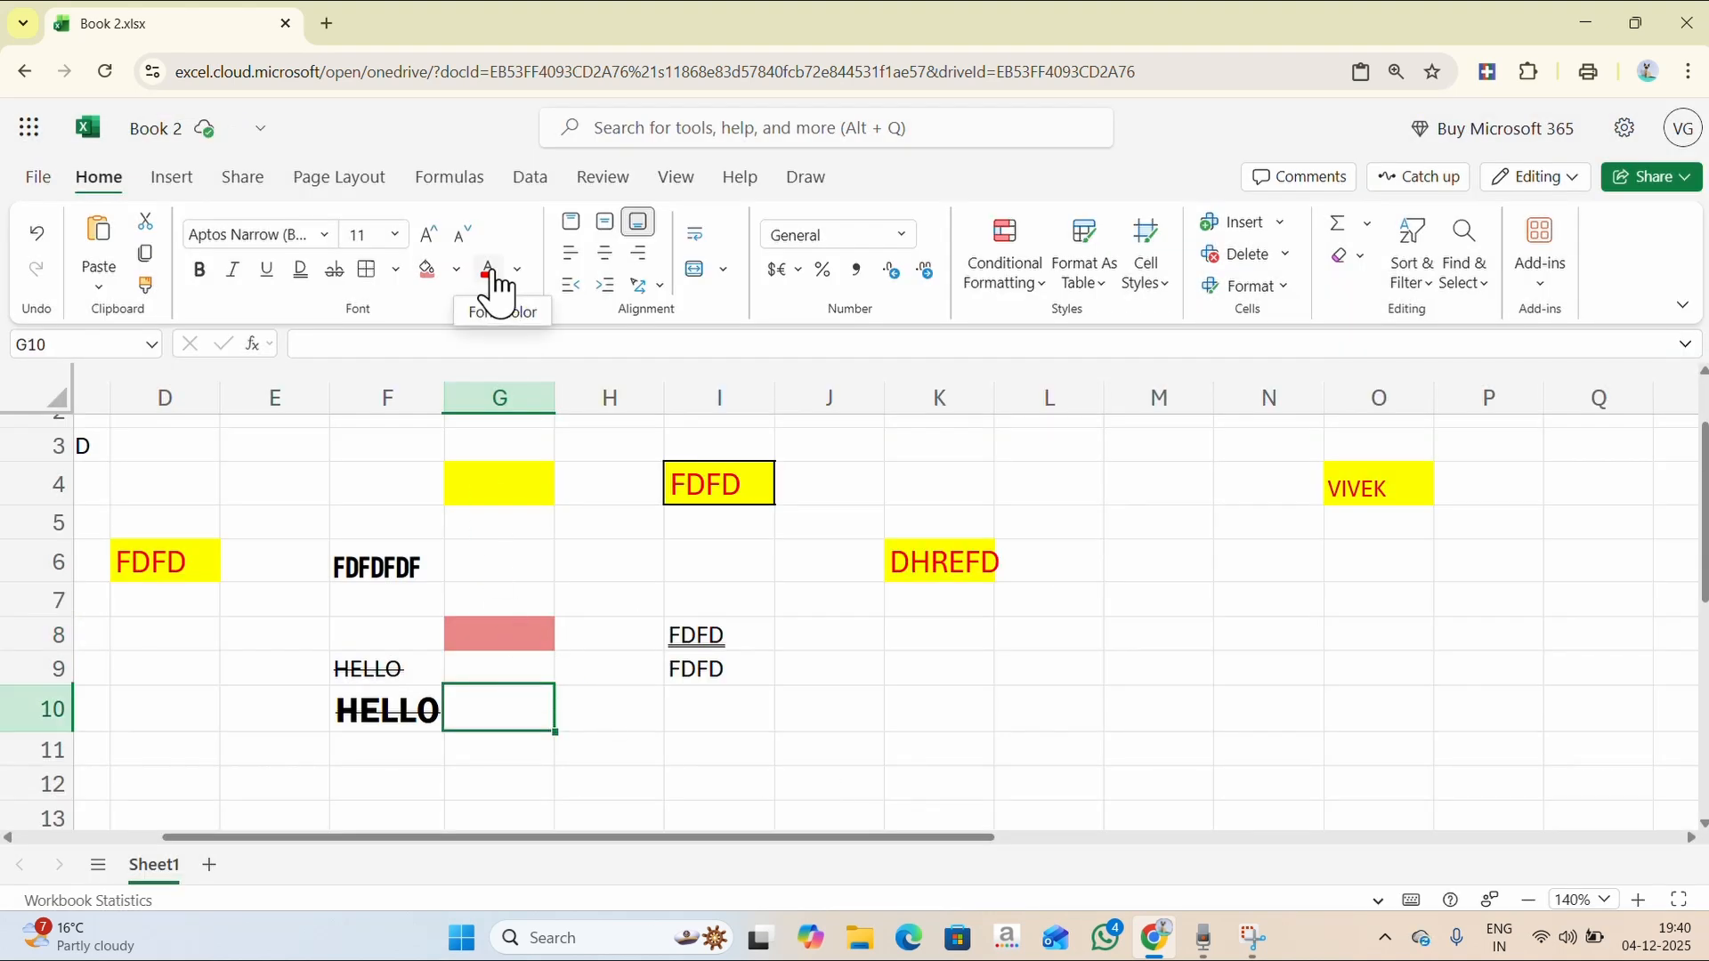
# - Turn I9's FDFD lettering red to match the other red entries
pyautogui.click(719, 674)
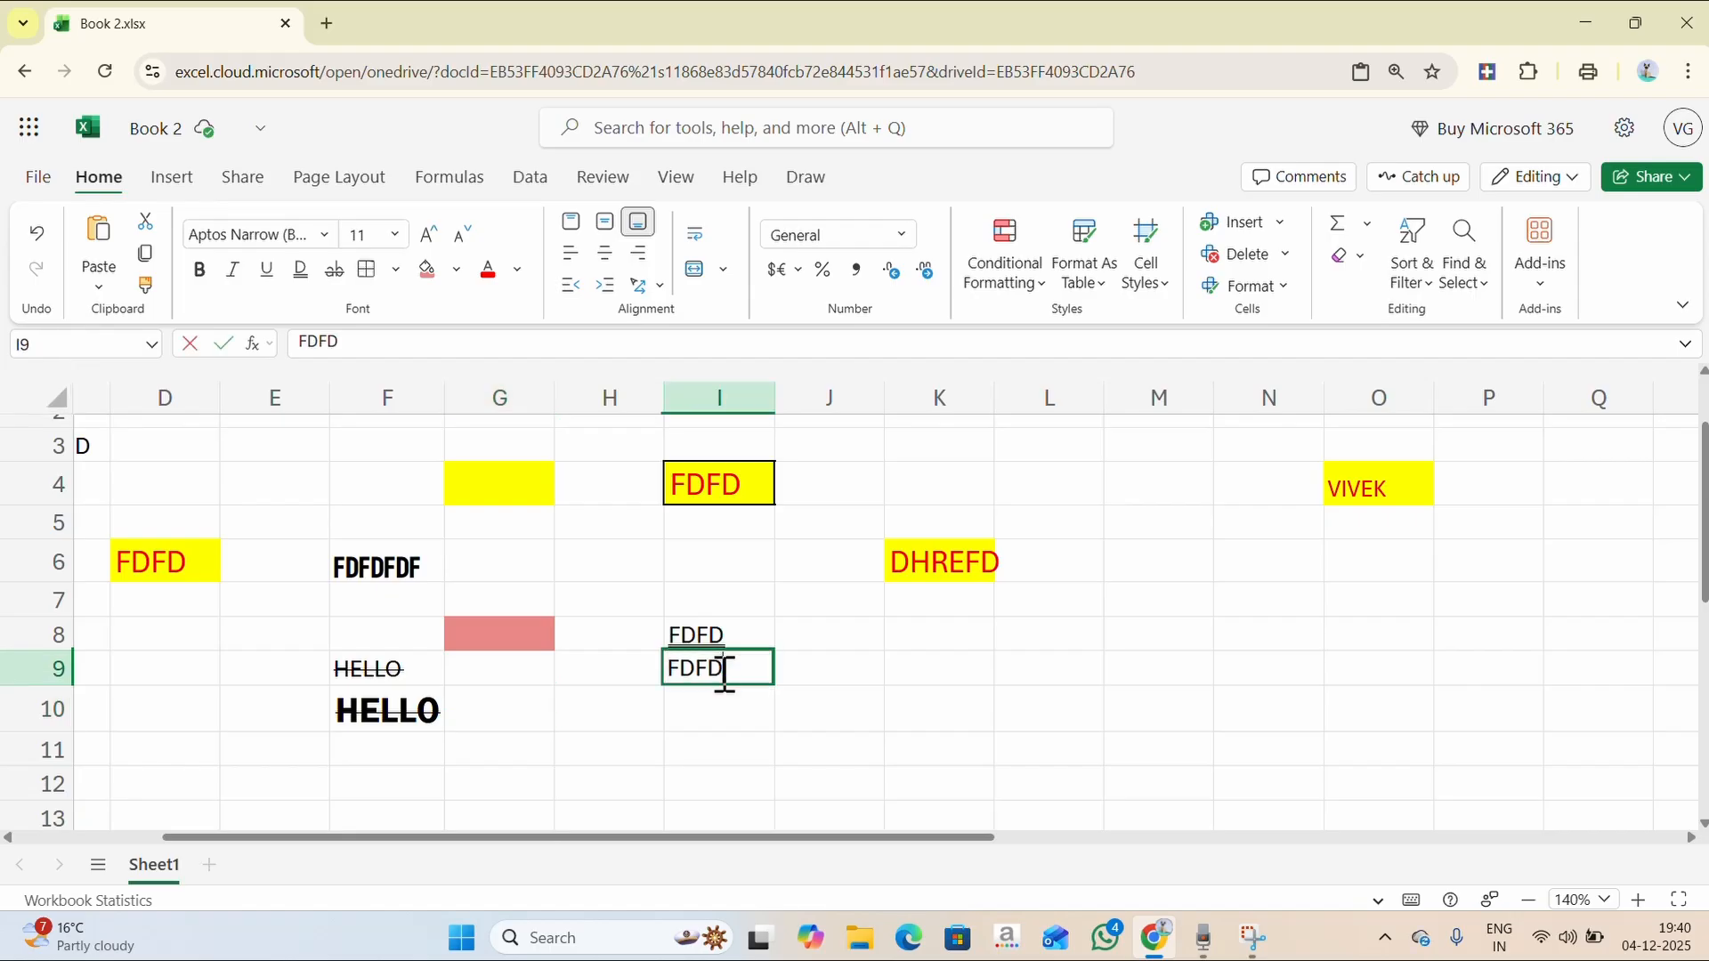
pyautogui.doubleClick(722, 677)
pyautogui.click(777, 721)
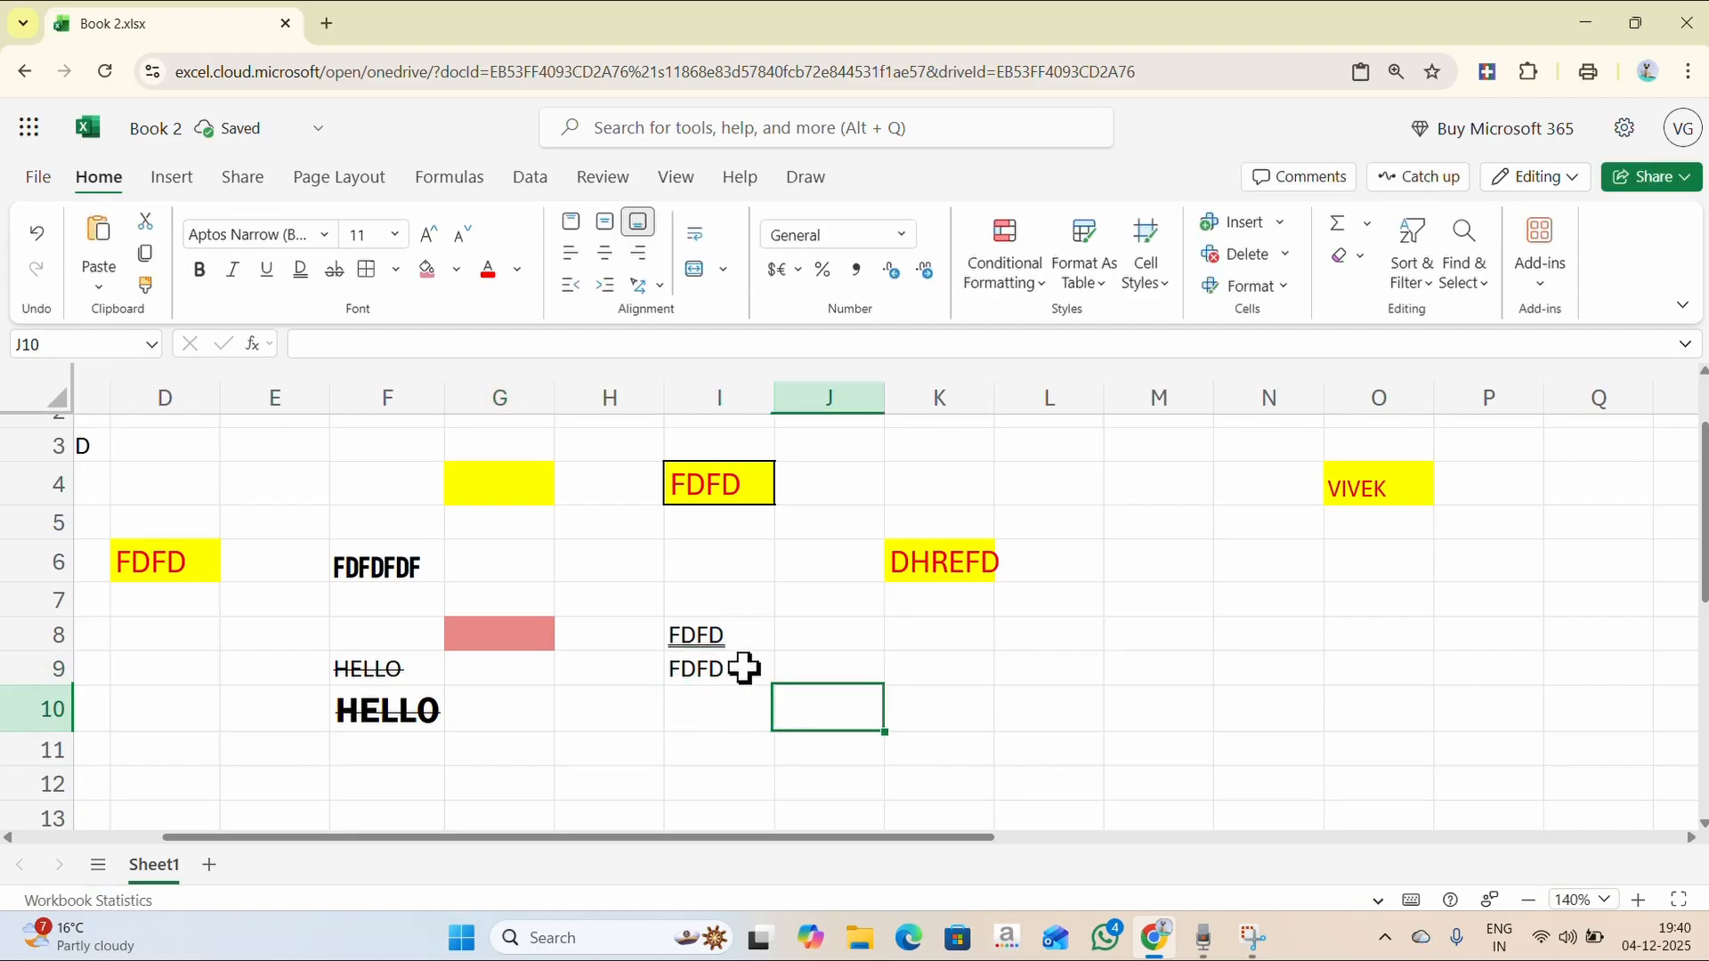
pyautogui.click(742, 674)
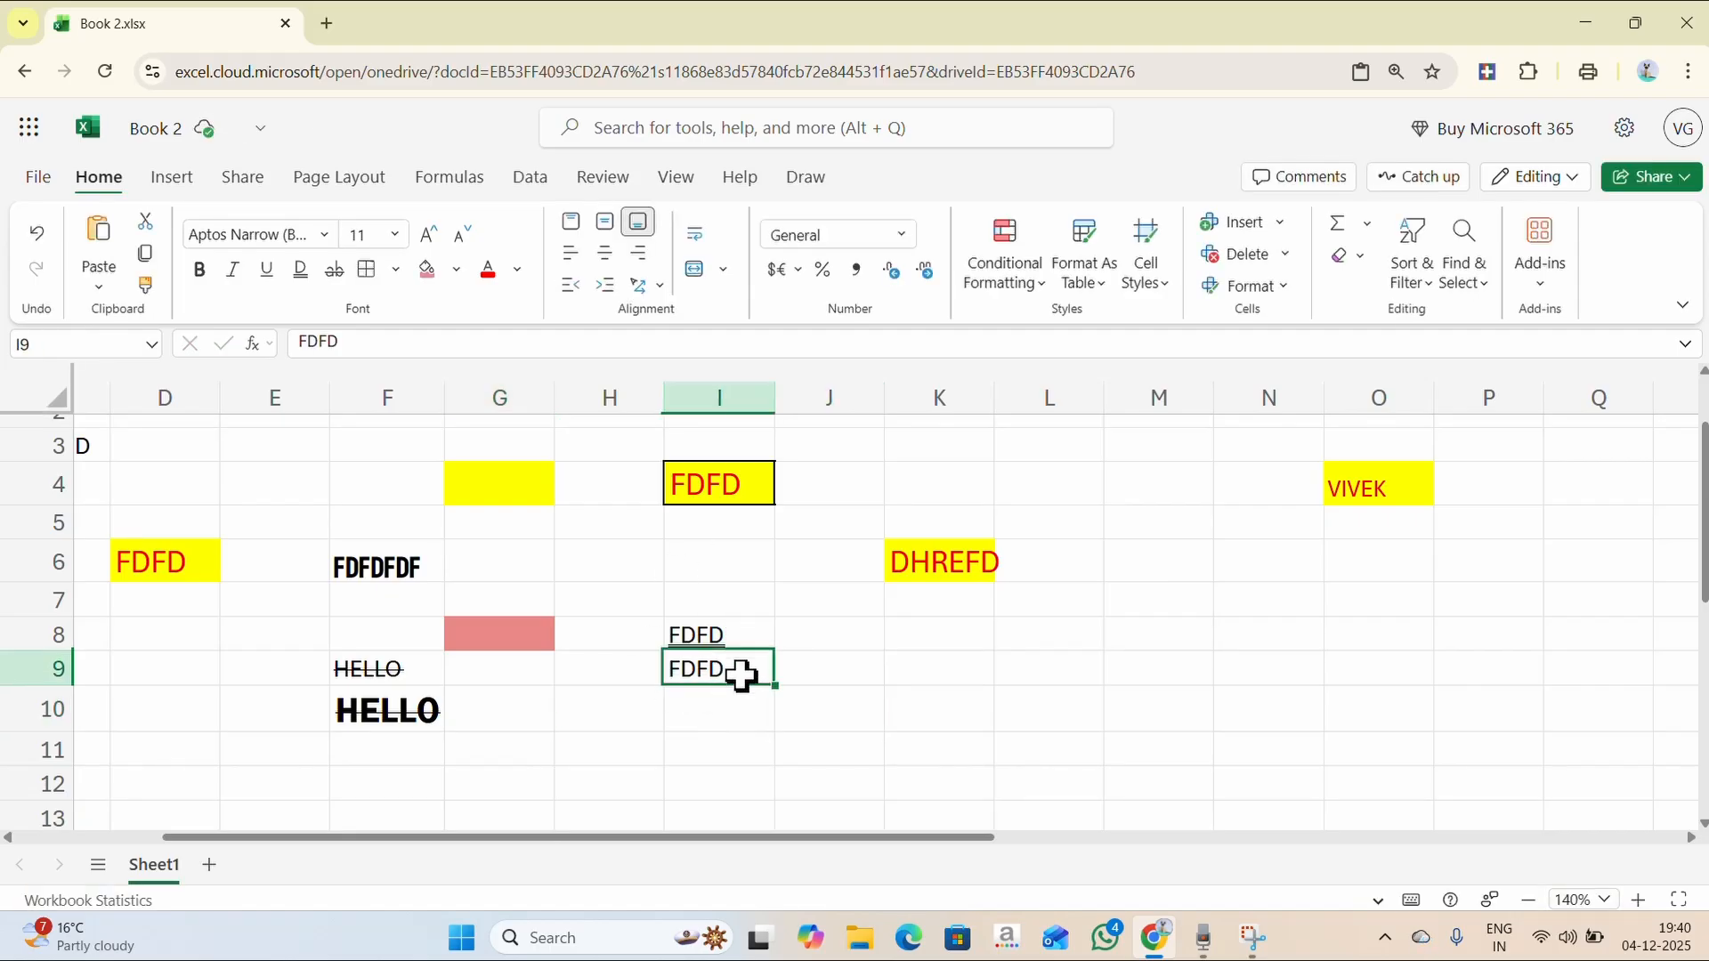
pyautogui.click(488, 269)
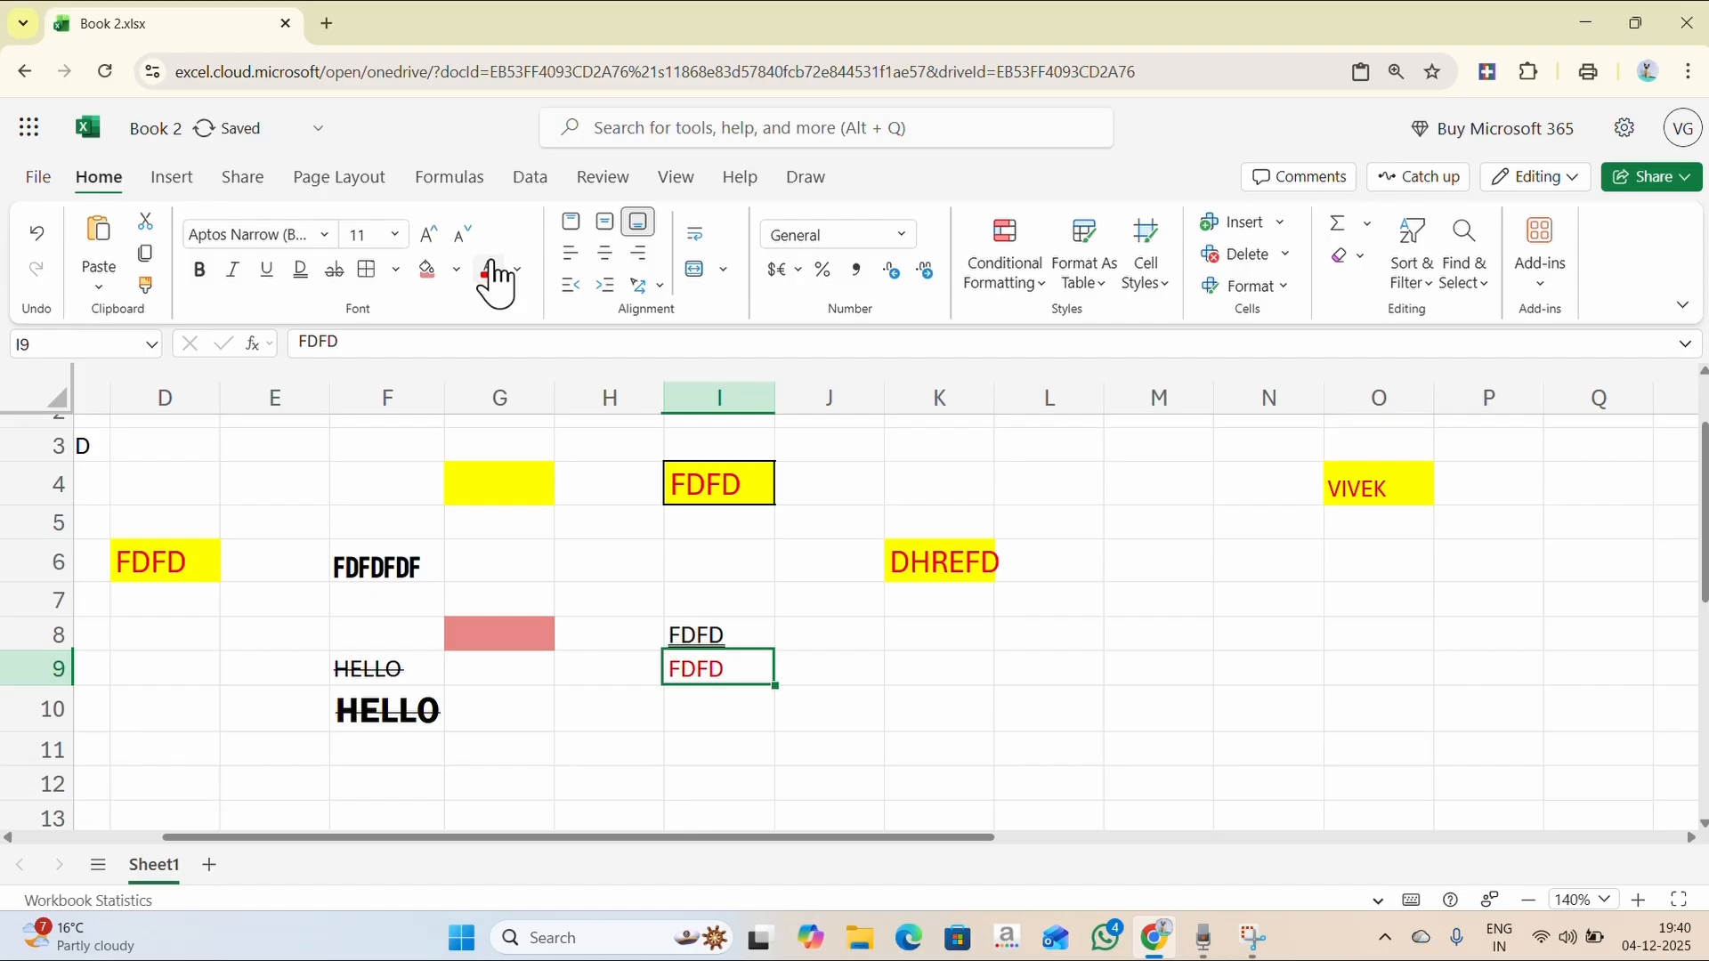
pyautogui.click(797, 675)
pyautogui.click(728, 665)
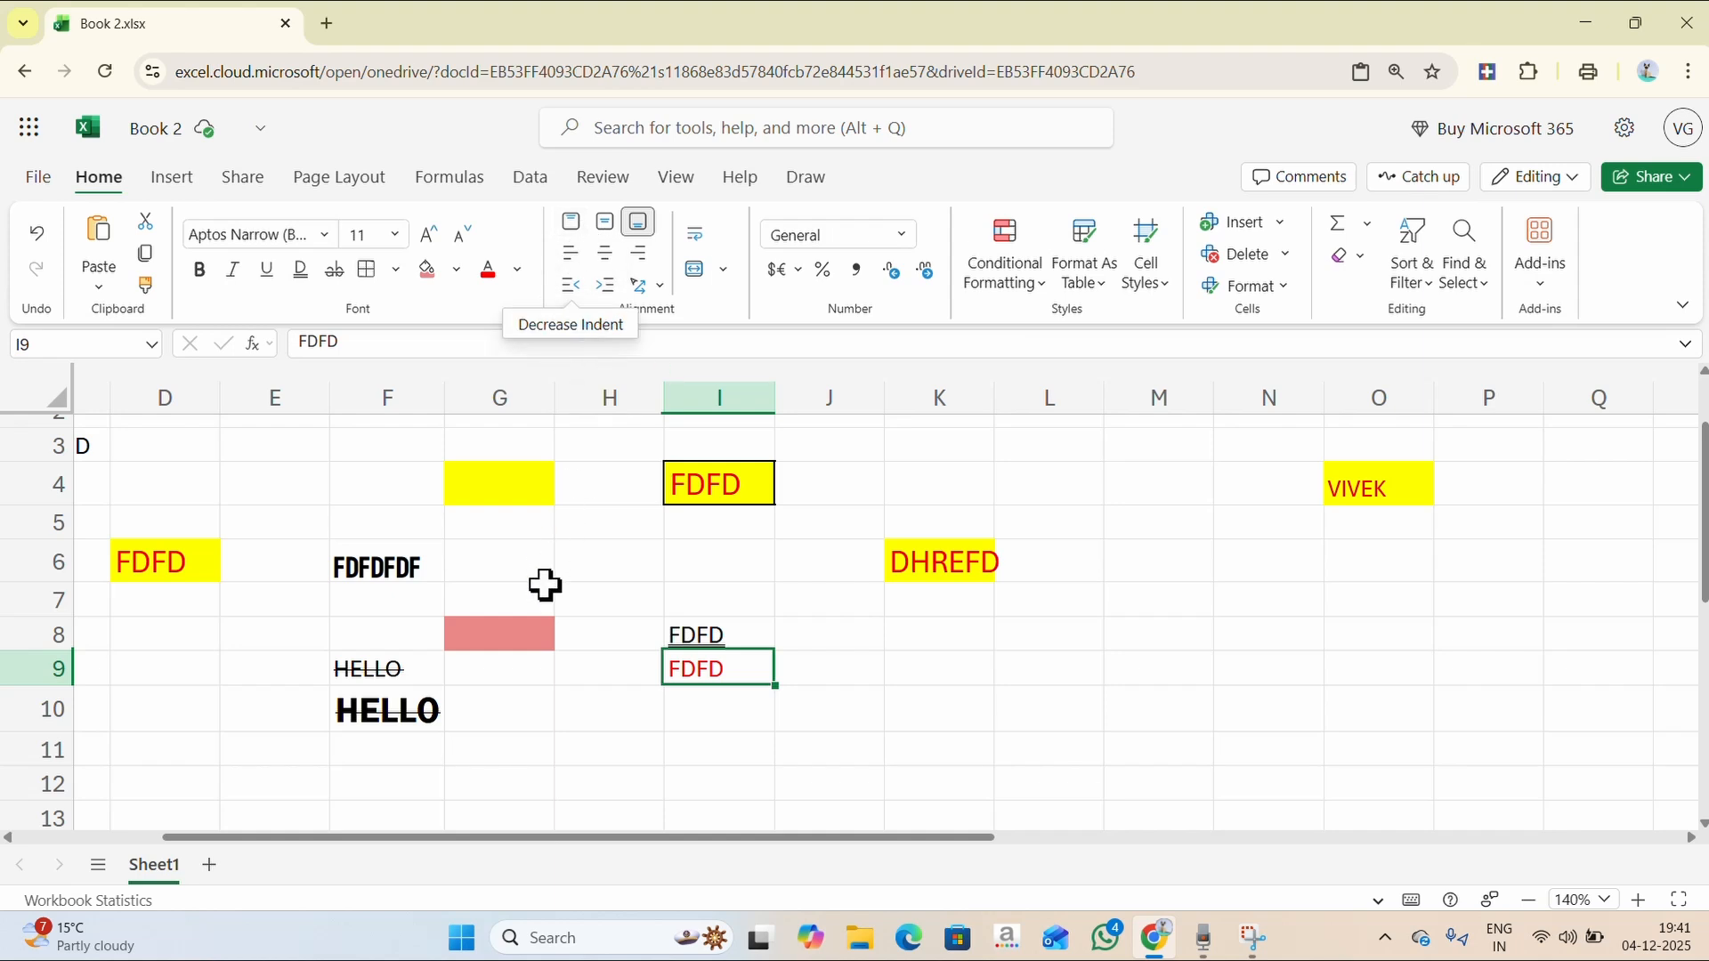
# - Drag column F wider and row 6 taller to give FDFDFDF in F6 room
pyautogui.click(393, 566)
pyautogui.moveTo(445, 397); pyautogui.dragTo(795, 397)
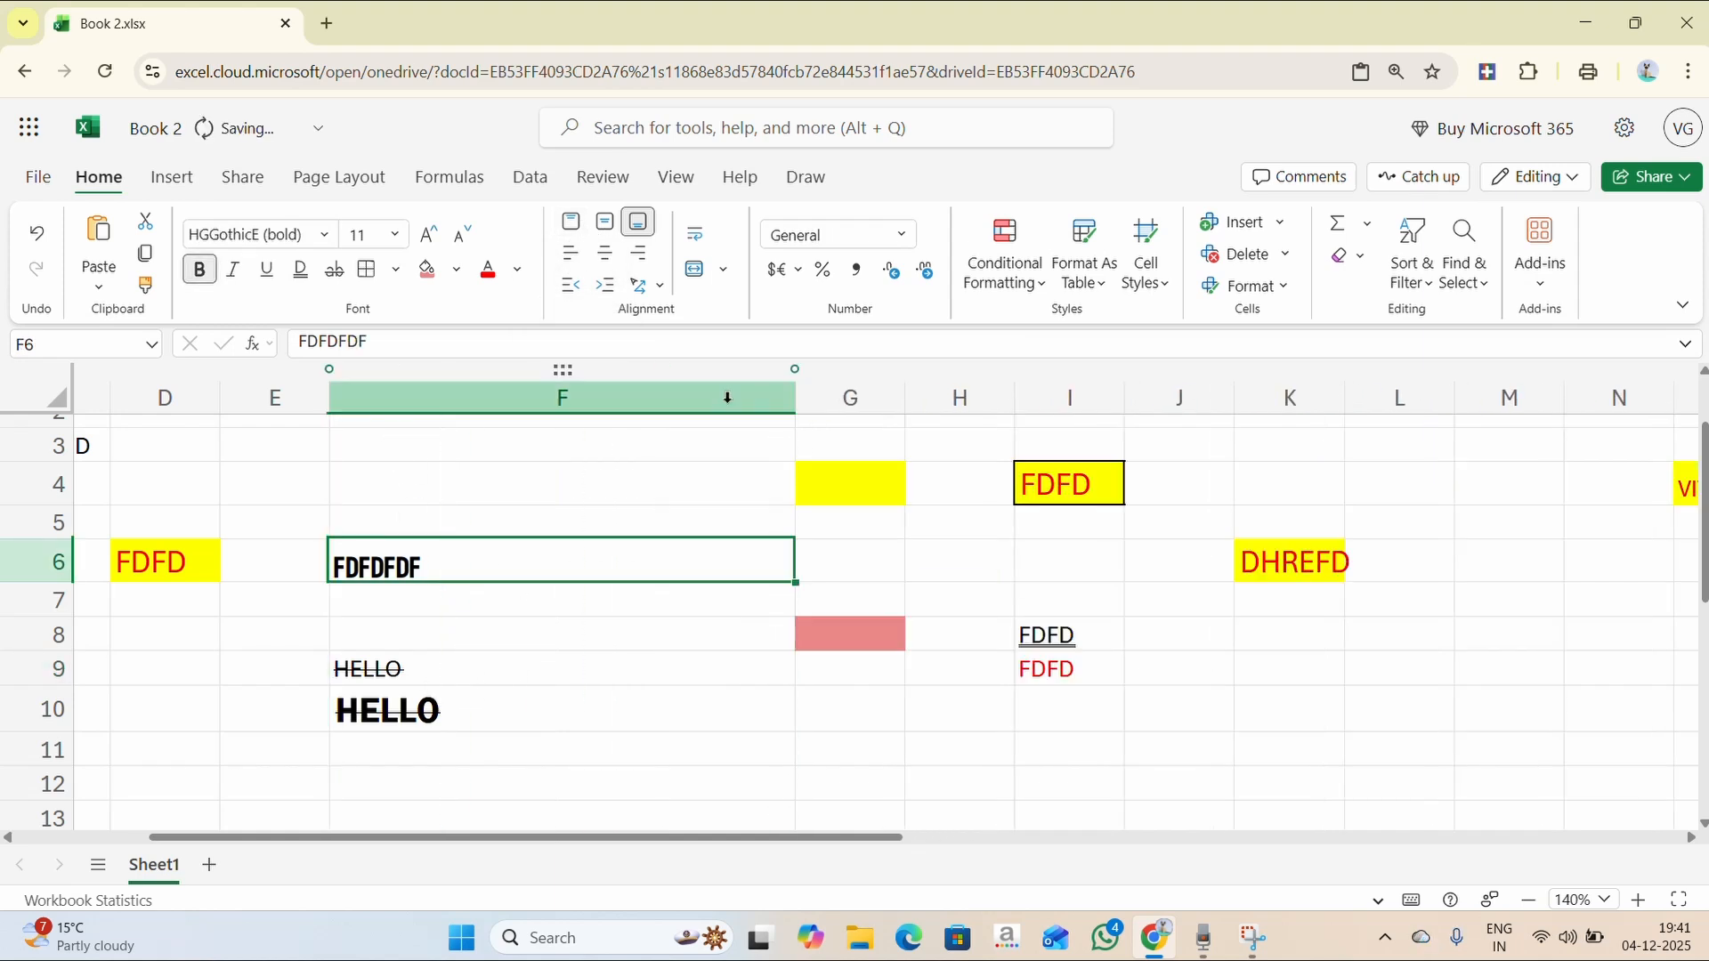
pyautogui.moveTo(50, 583); pyautogui.dragTo(53, 677)
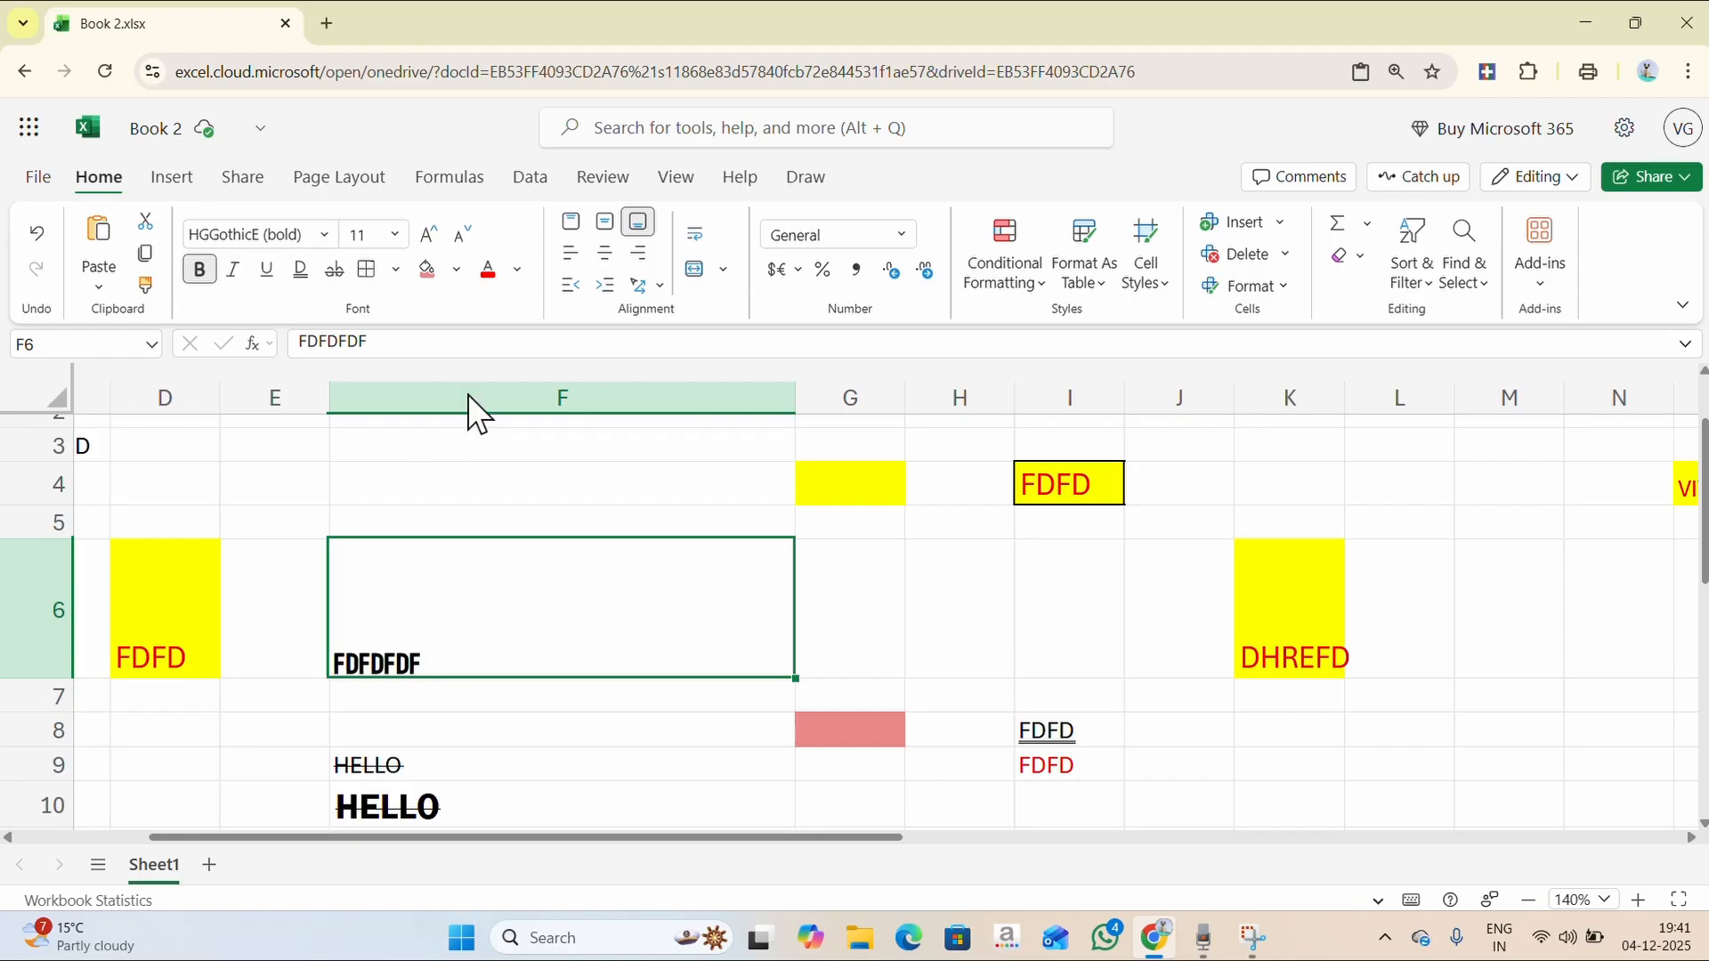
# - Try each vertical and horizontal alignment on F6, finishing with Middle Align and Center
pyautogui.click(571, 223)
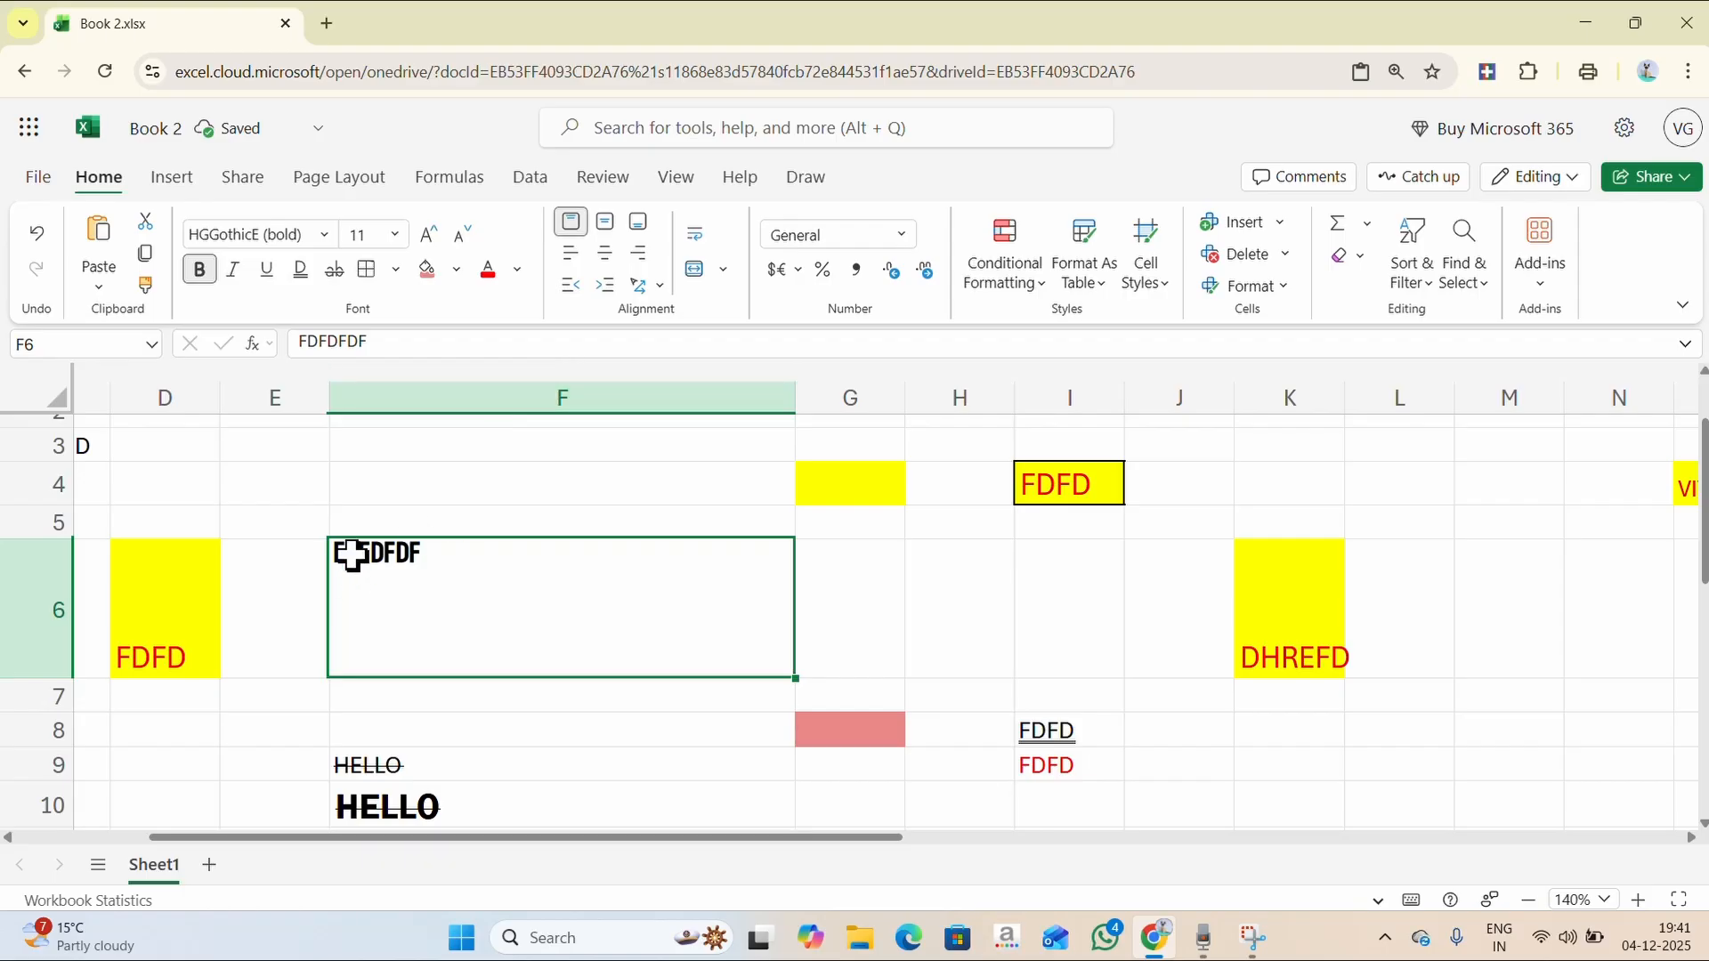
pyautogui.click(608, 236)
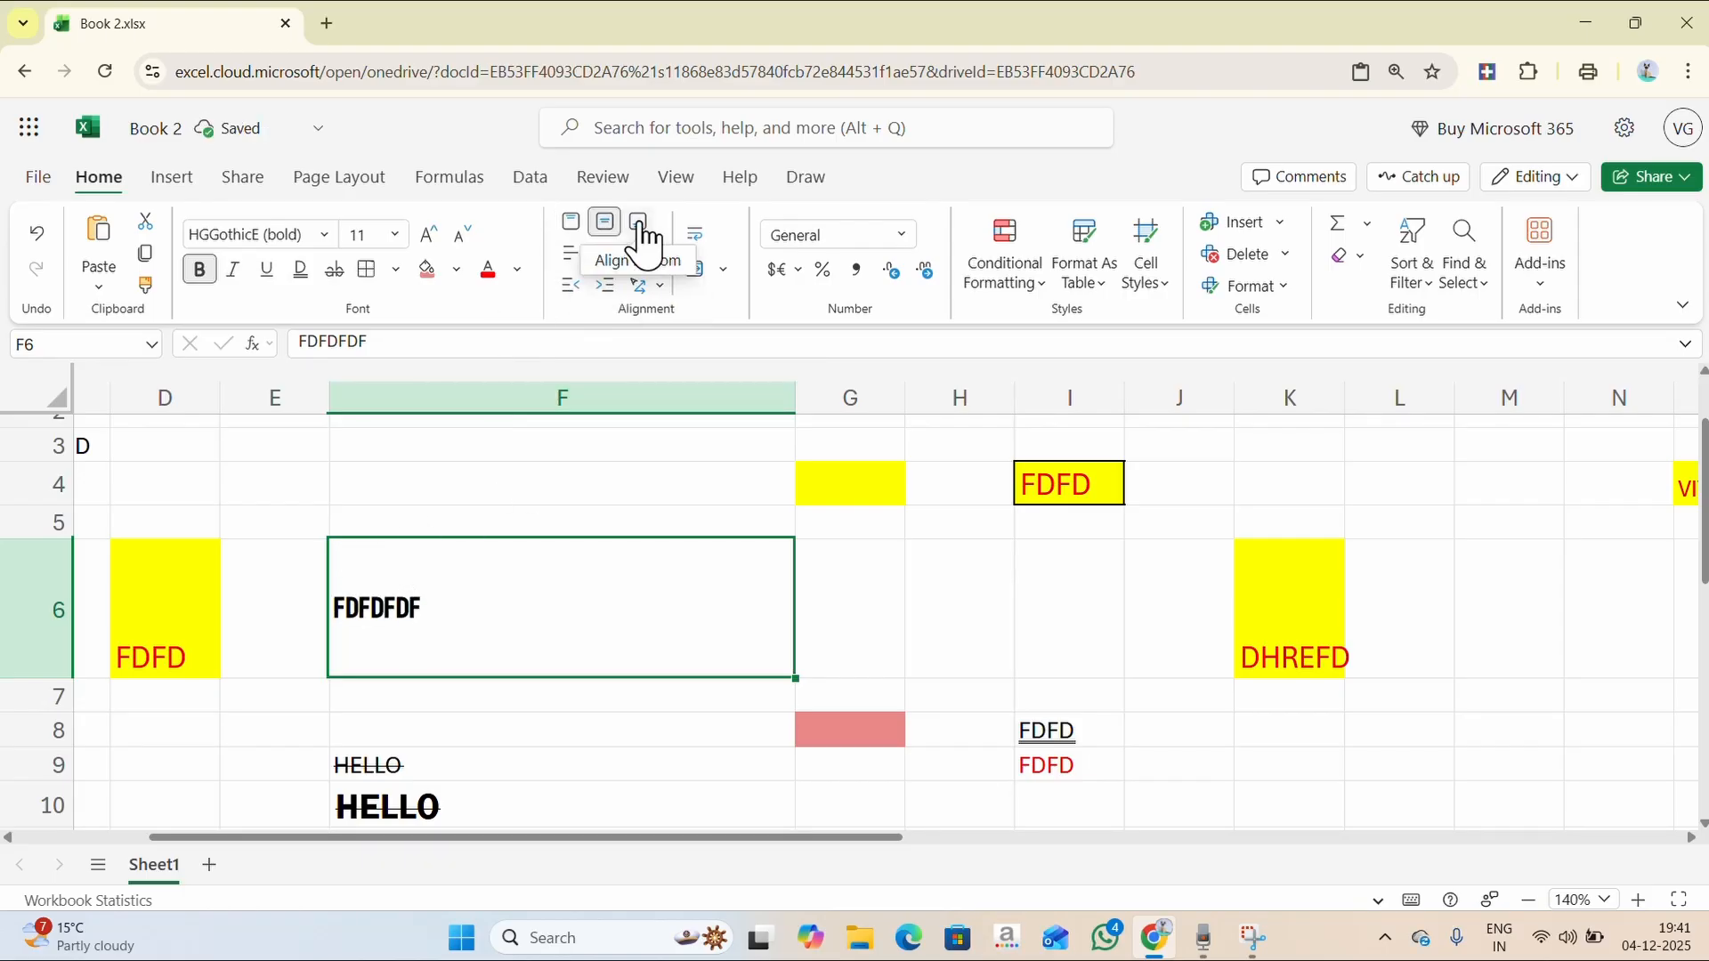
pyautogui.click(639, 224)
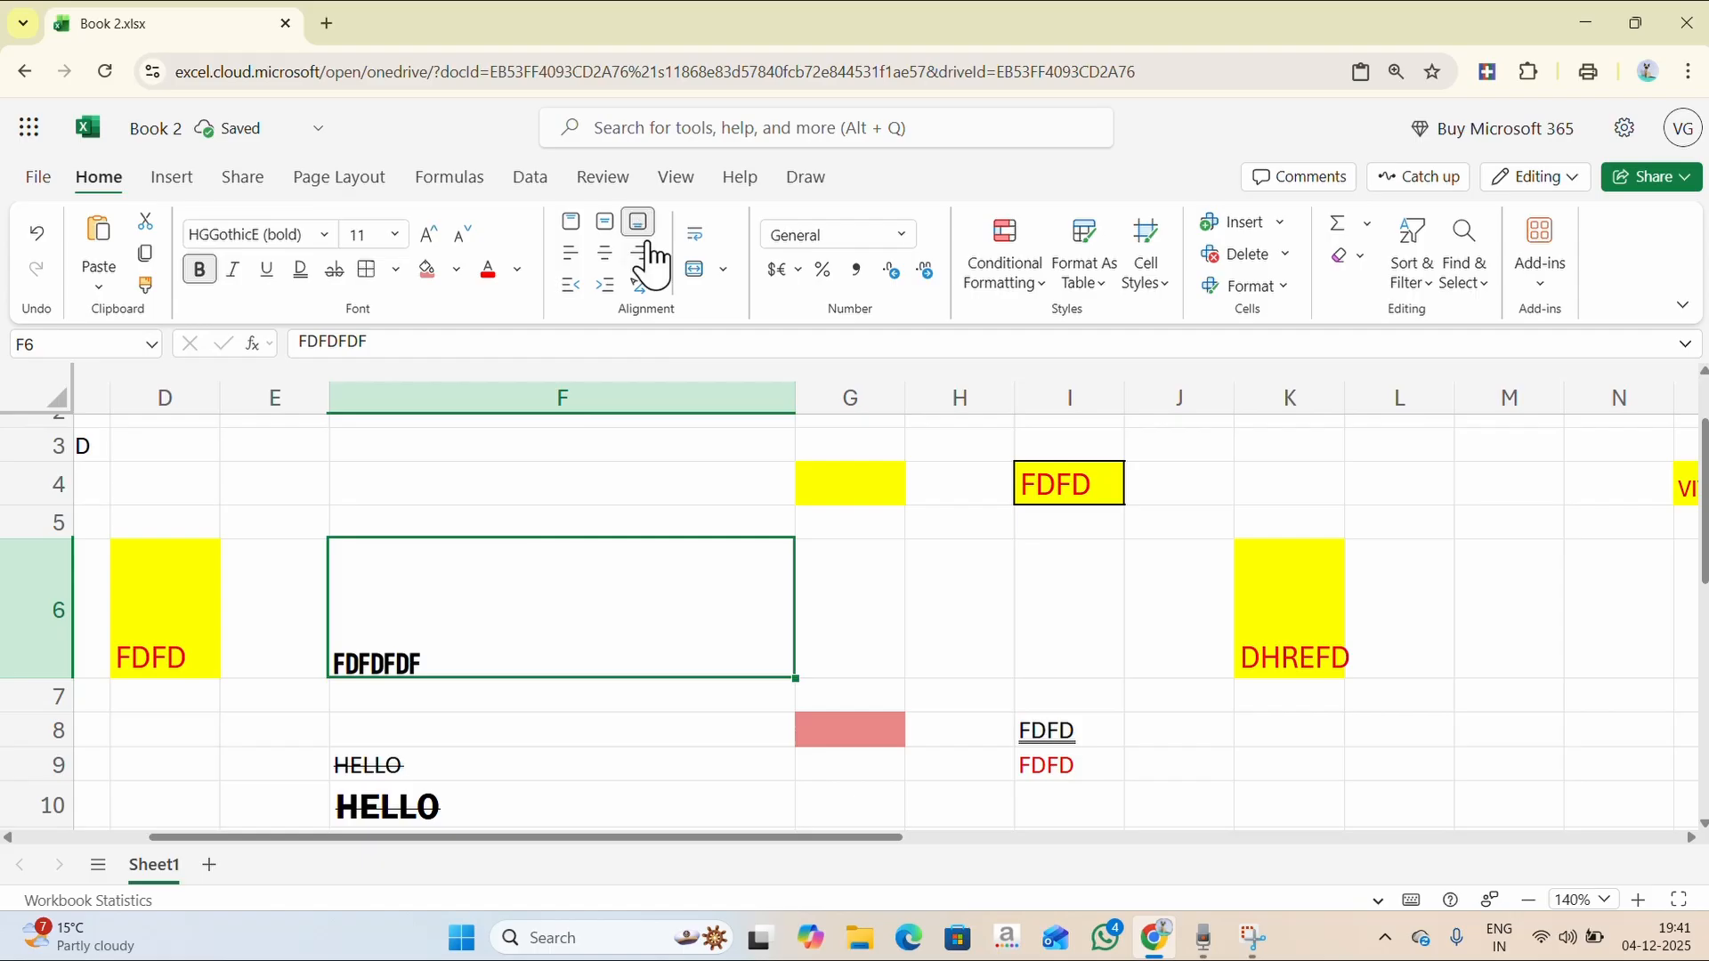
pyautogui.click(610, 231)
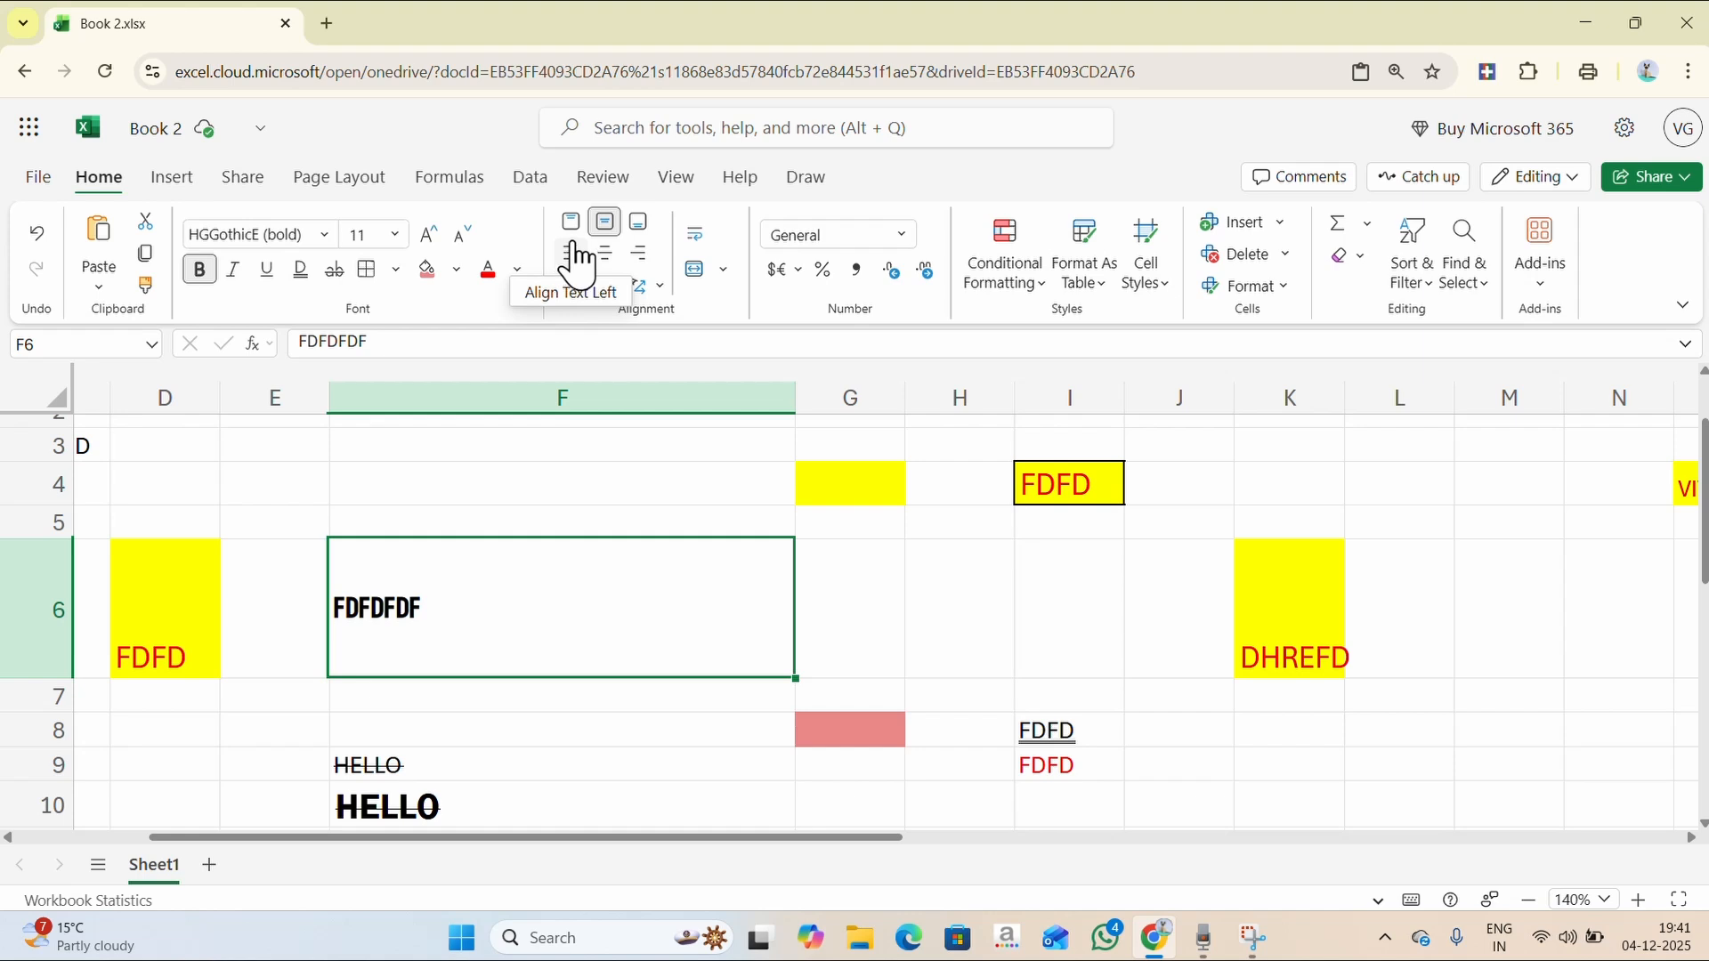
pyautogui.click(574, 258)
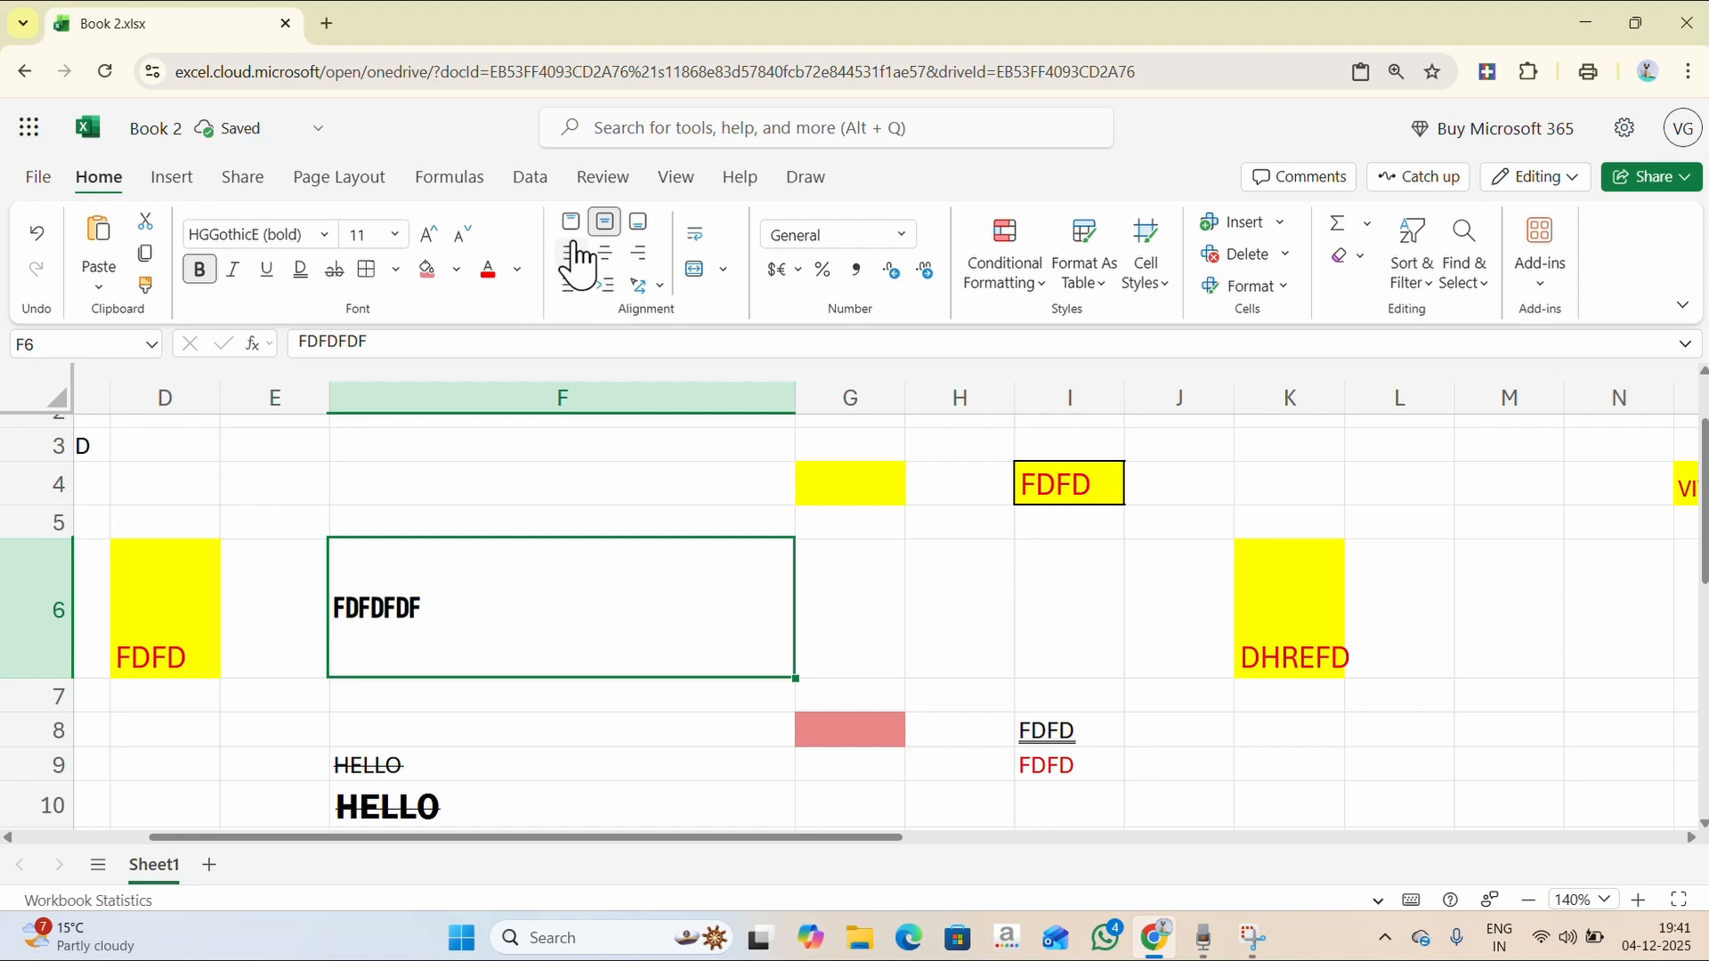
pyautogui.click(608, 255)
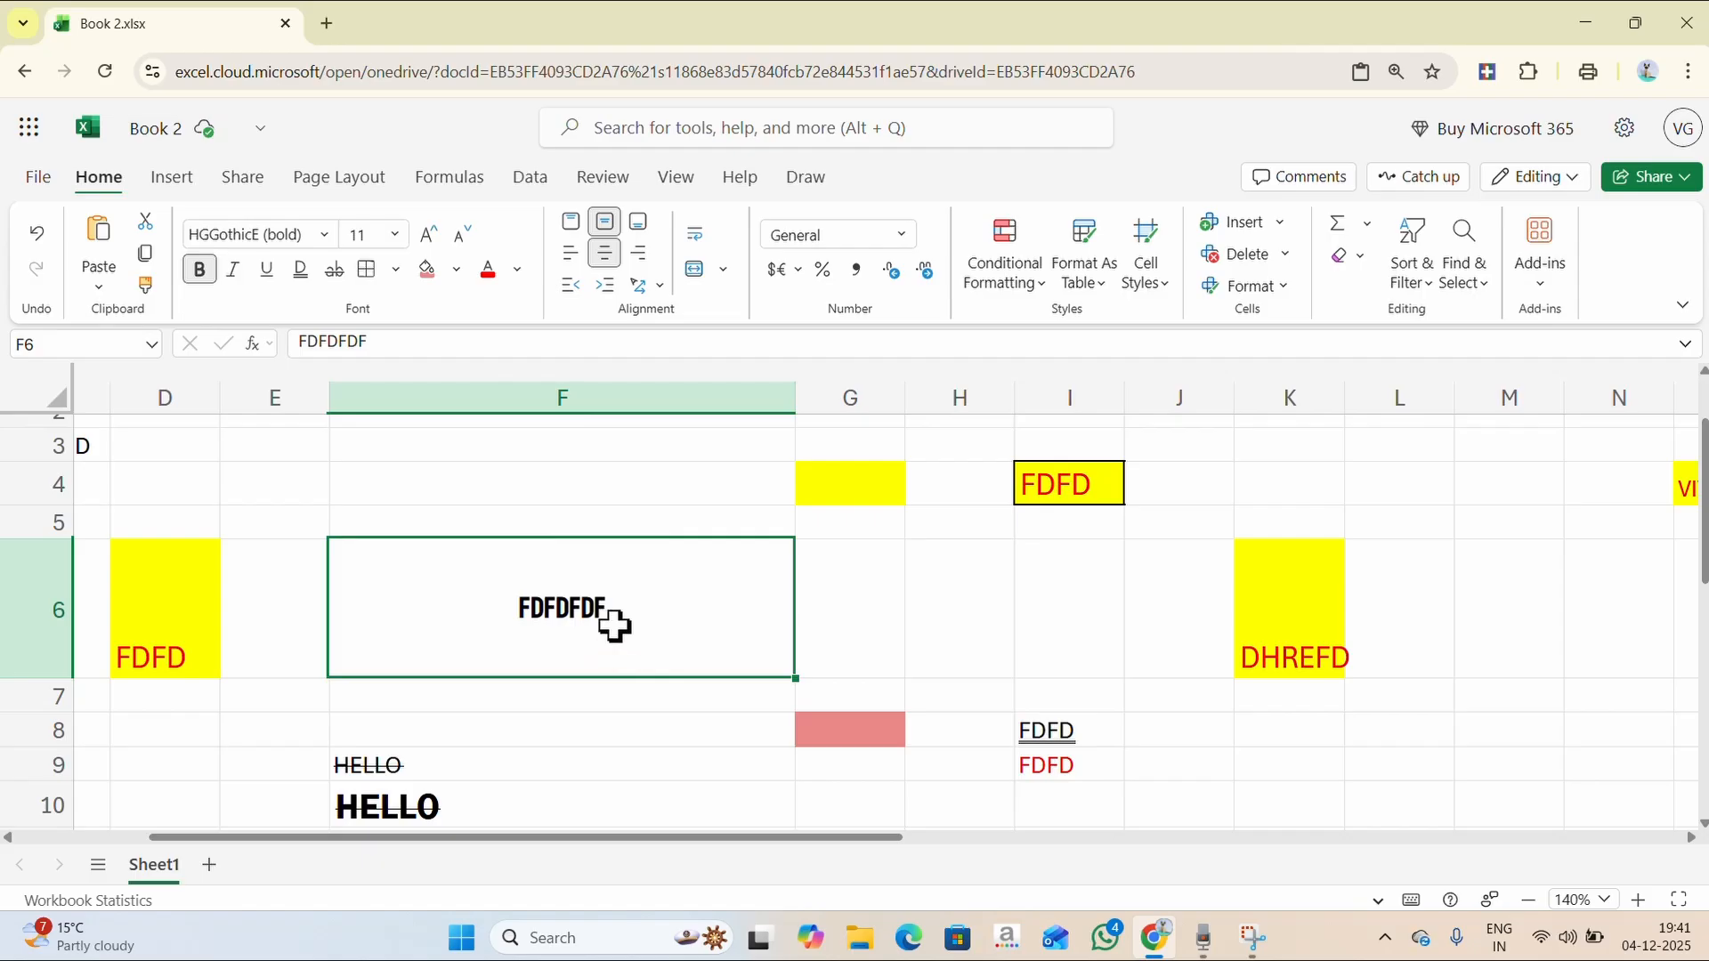
pyautogui.click(639, 257)
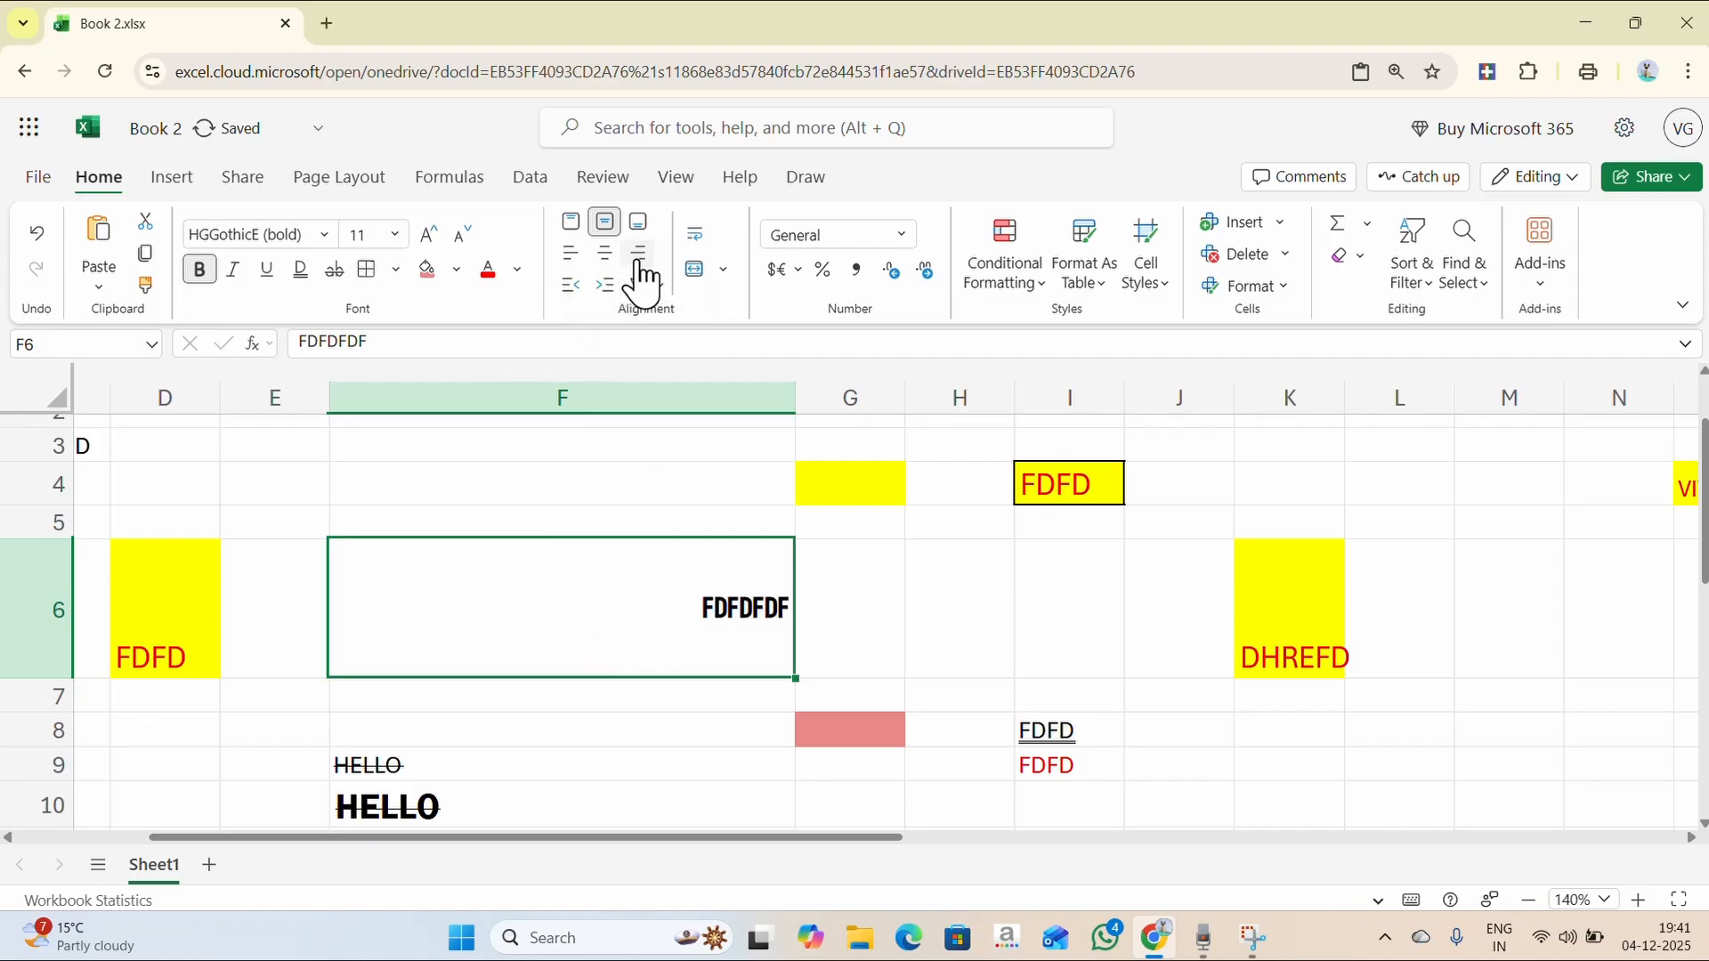
pyautogui.click(572, 256)
pyautogui.click(607, 258)
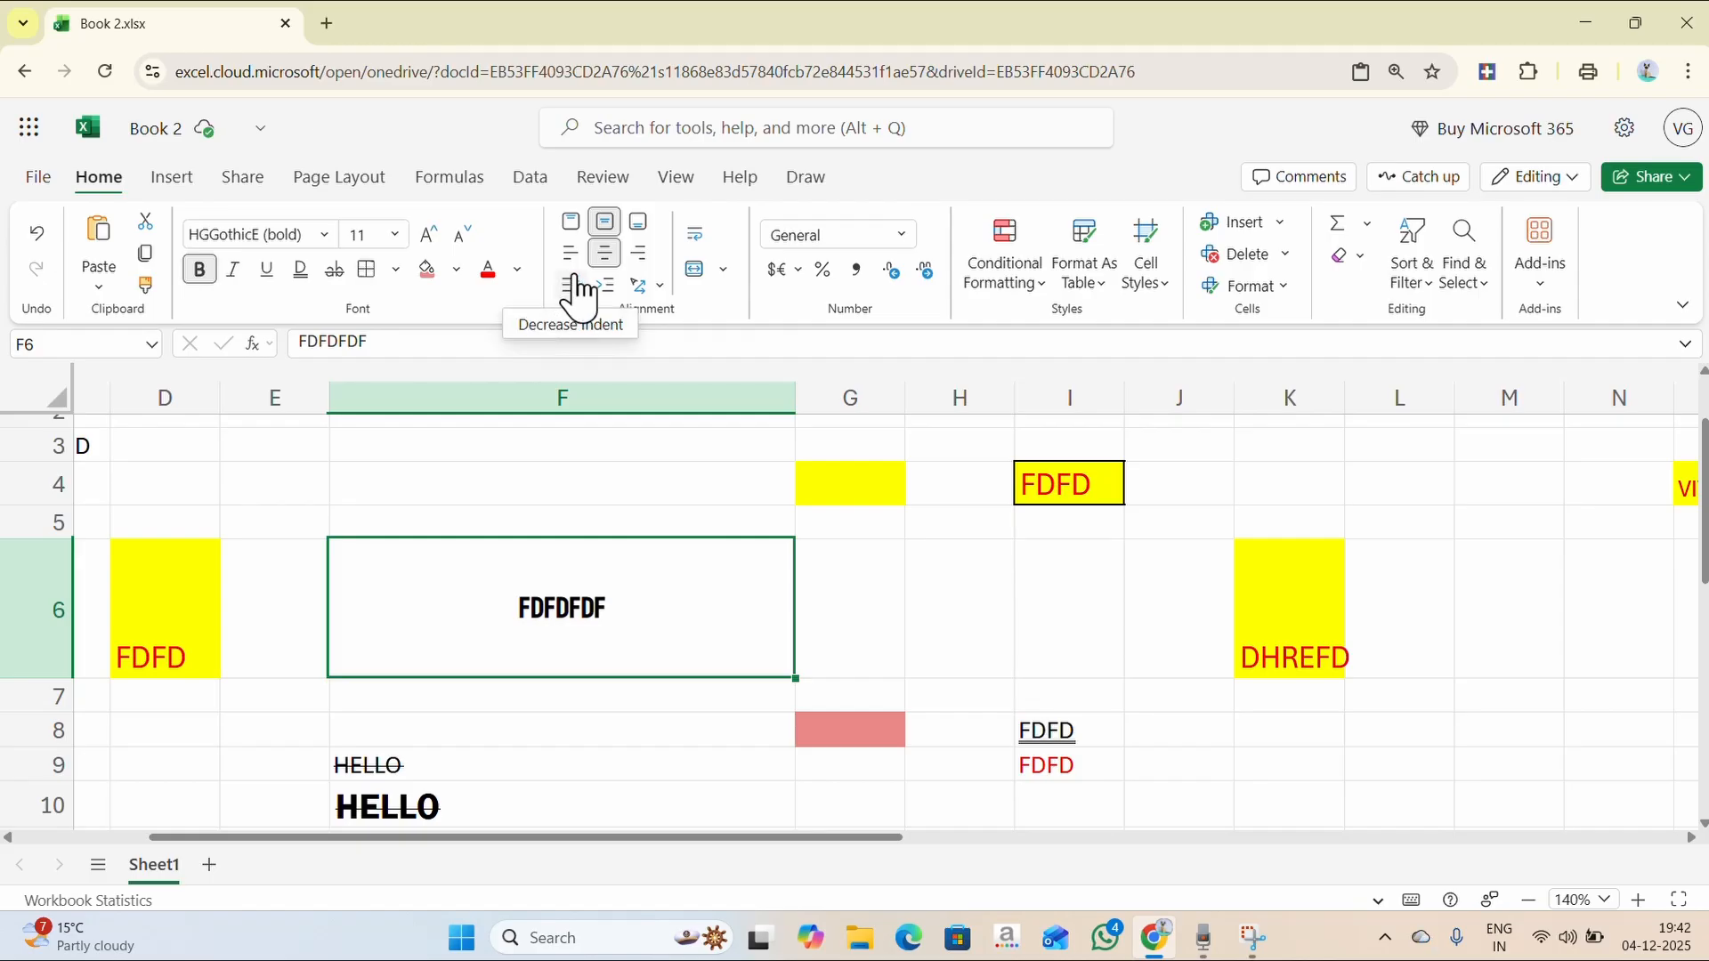
# - Left-align FDFDFDF in F6 and increase its indent eleven times toward the cell's middle
pyautogui.click(574, 283)
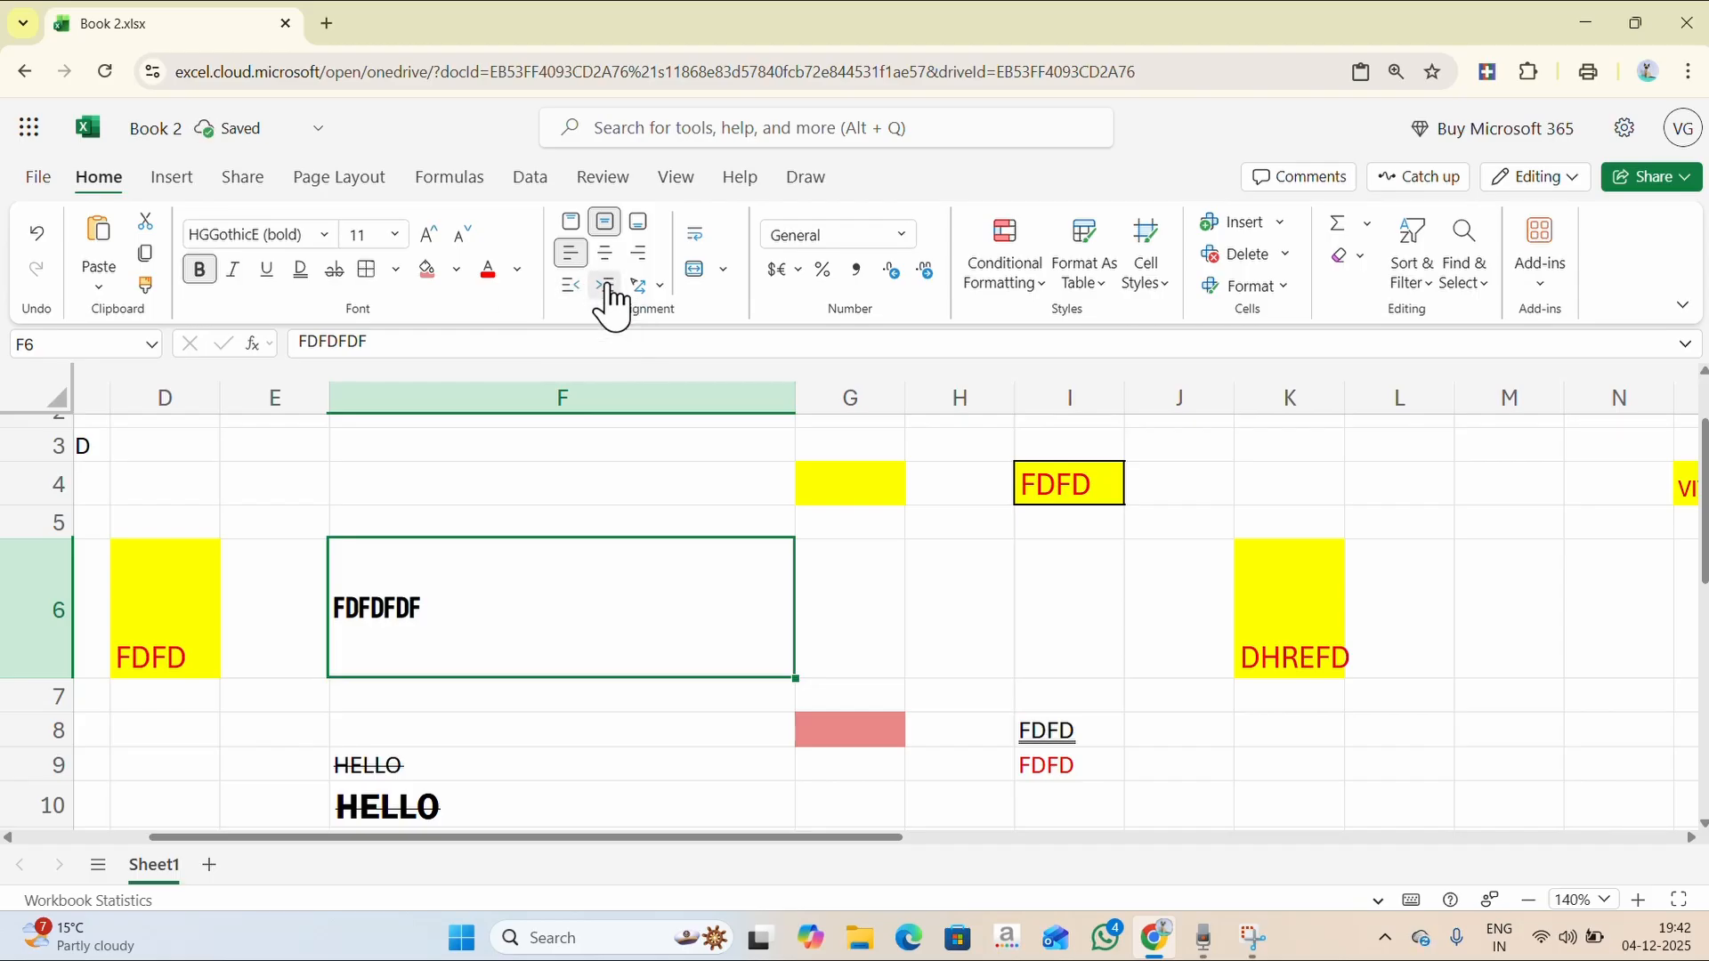
pyautogui.click(606, 287)
pyautogui.click(606, 287)
pyautogui.click(606, 286)
pyautogui.click(606, 286)
pyautogui.click(607, 287)
pyautogui.click(607, 287)
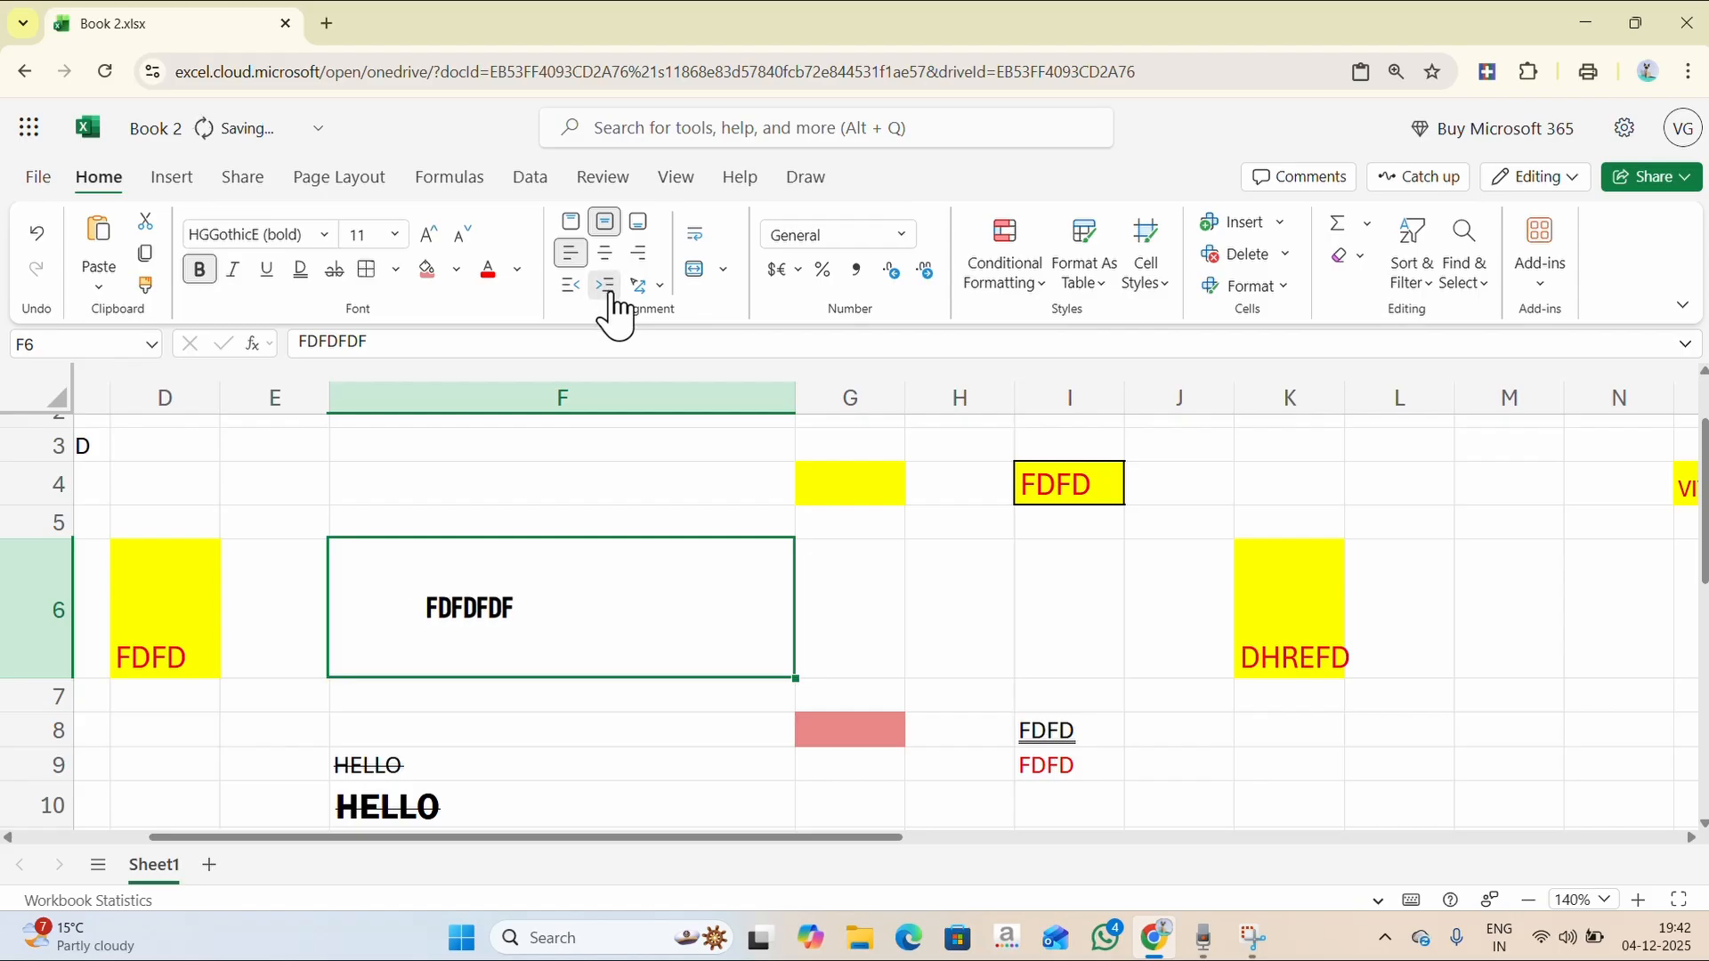
pyautogui.click(606, 286)
pyautogui.click(606, 286)
pyautogui.click(606, 286)
pyautogui.click(606, 287)
pyautogui.click(606, 287)
pyautogui.click(606, 287)
pyautogui.click(606, 287)
pyautogui.click(606, 286)
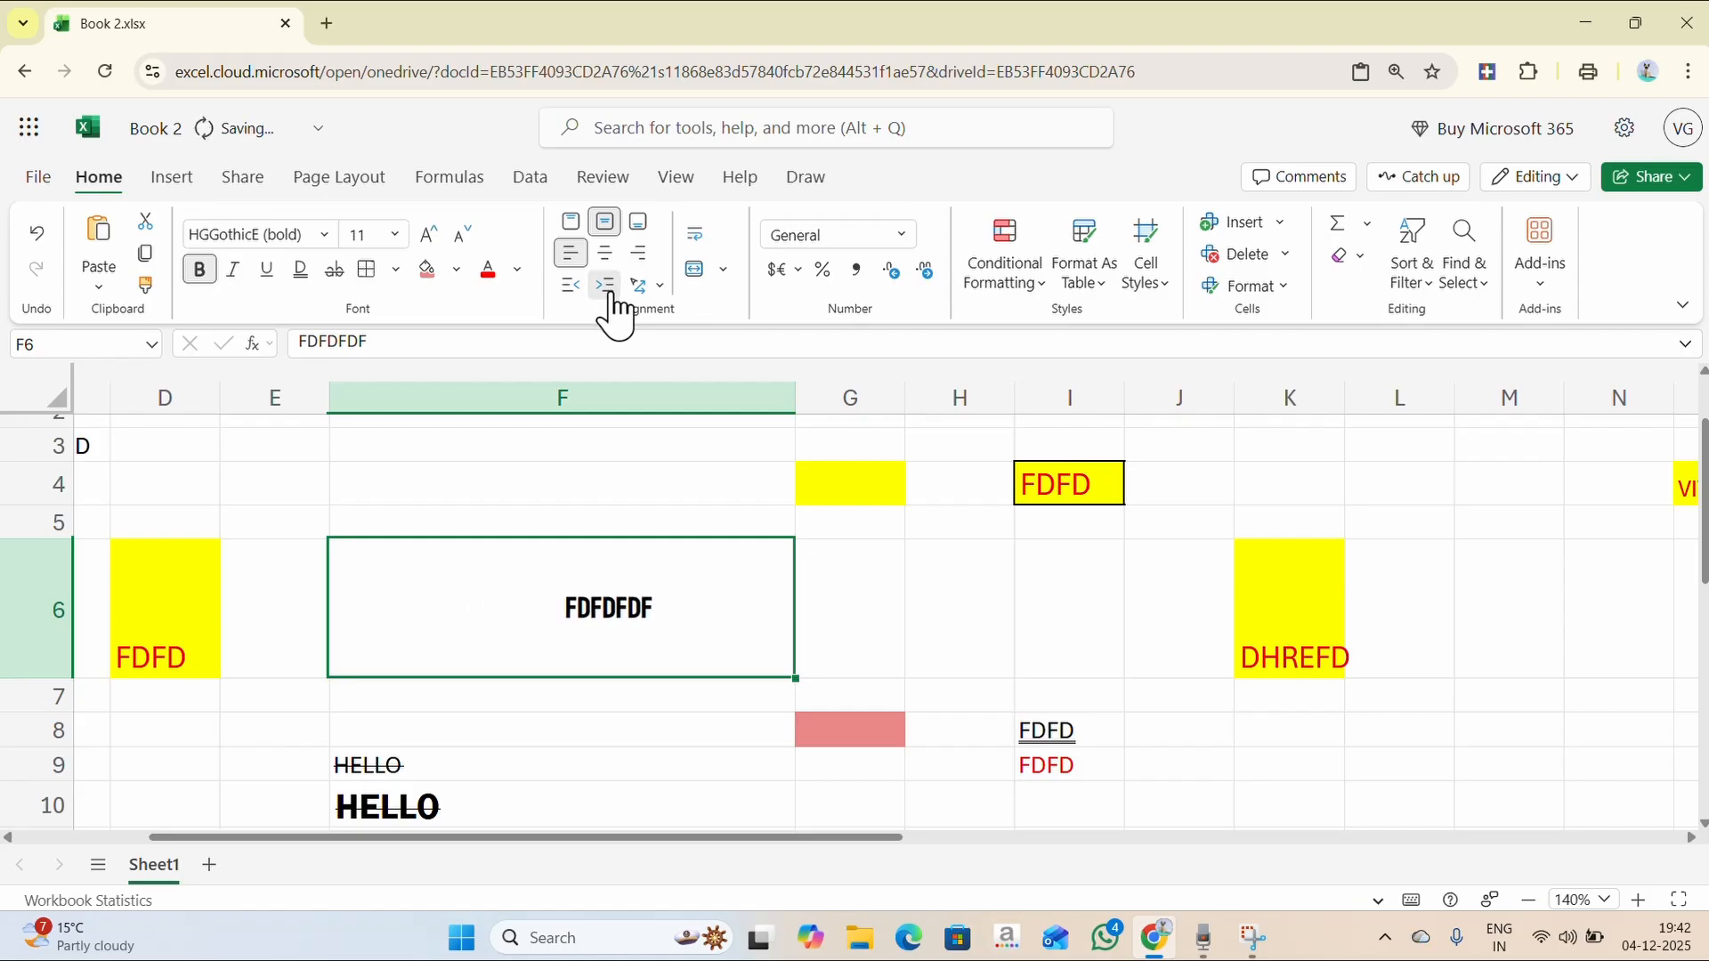
pyautogui.click(606, 287)
pyautogui.click(606, 287)
pyautogui.click(606, 287)
pyautogui.click(606, 286)
pyautogui.click(606, 287)
pyautogui.click(606, 286)
# - Reduce F6's indent and set its orientation to Vertical, stacked letter by letter
pyautogui.click(570, 287)
pyautogui.click(570, 287)
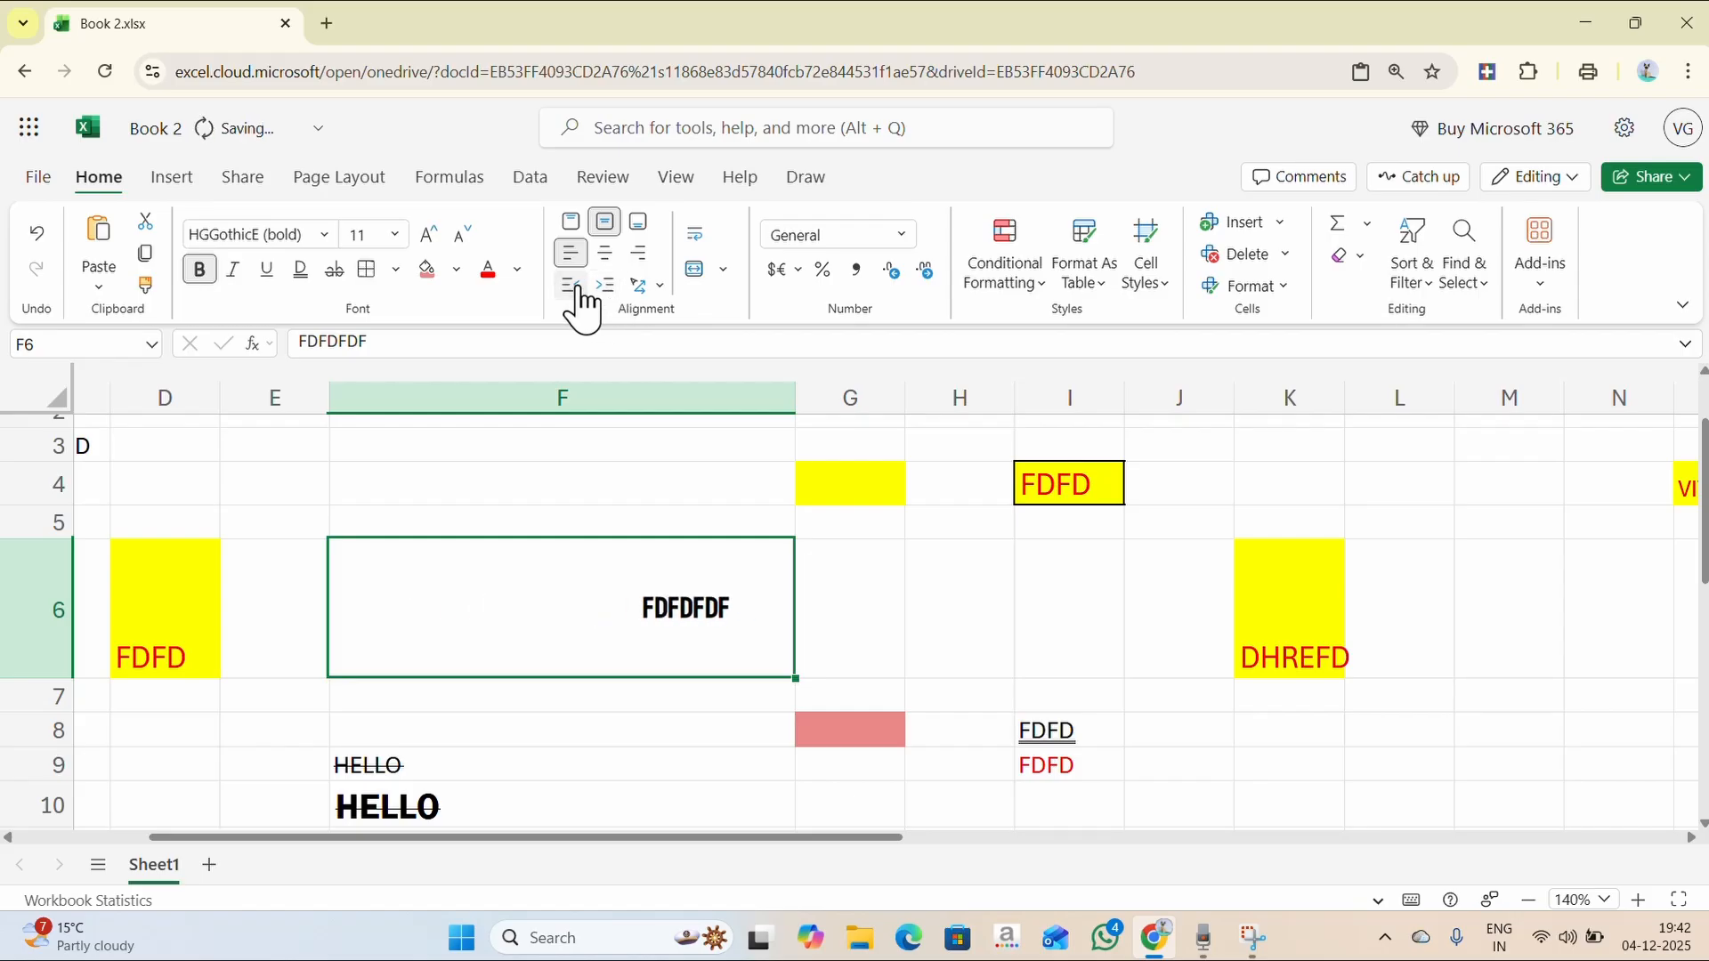
pyautogui.click(570, 287)
pyautogui.click(571, 287)
pyautogui.click(571, 287)
pyautogui.click(571, 287)
pyautogui.click(571, 287)
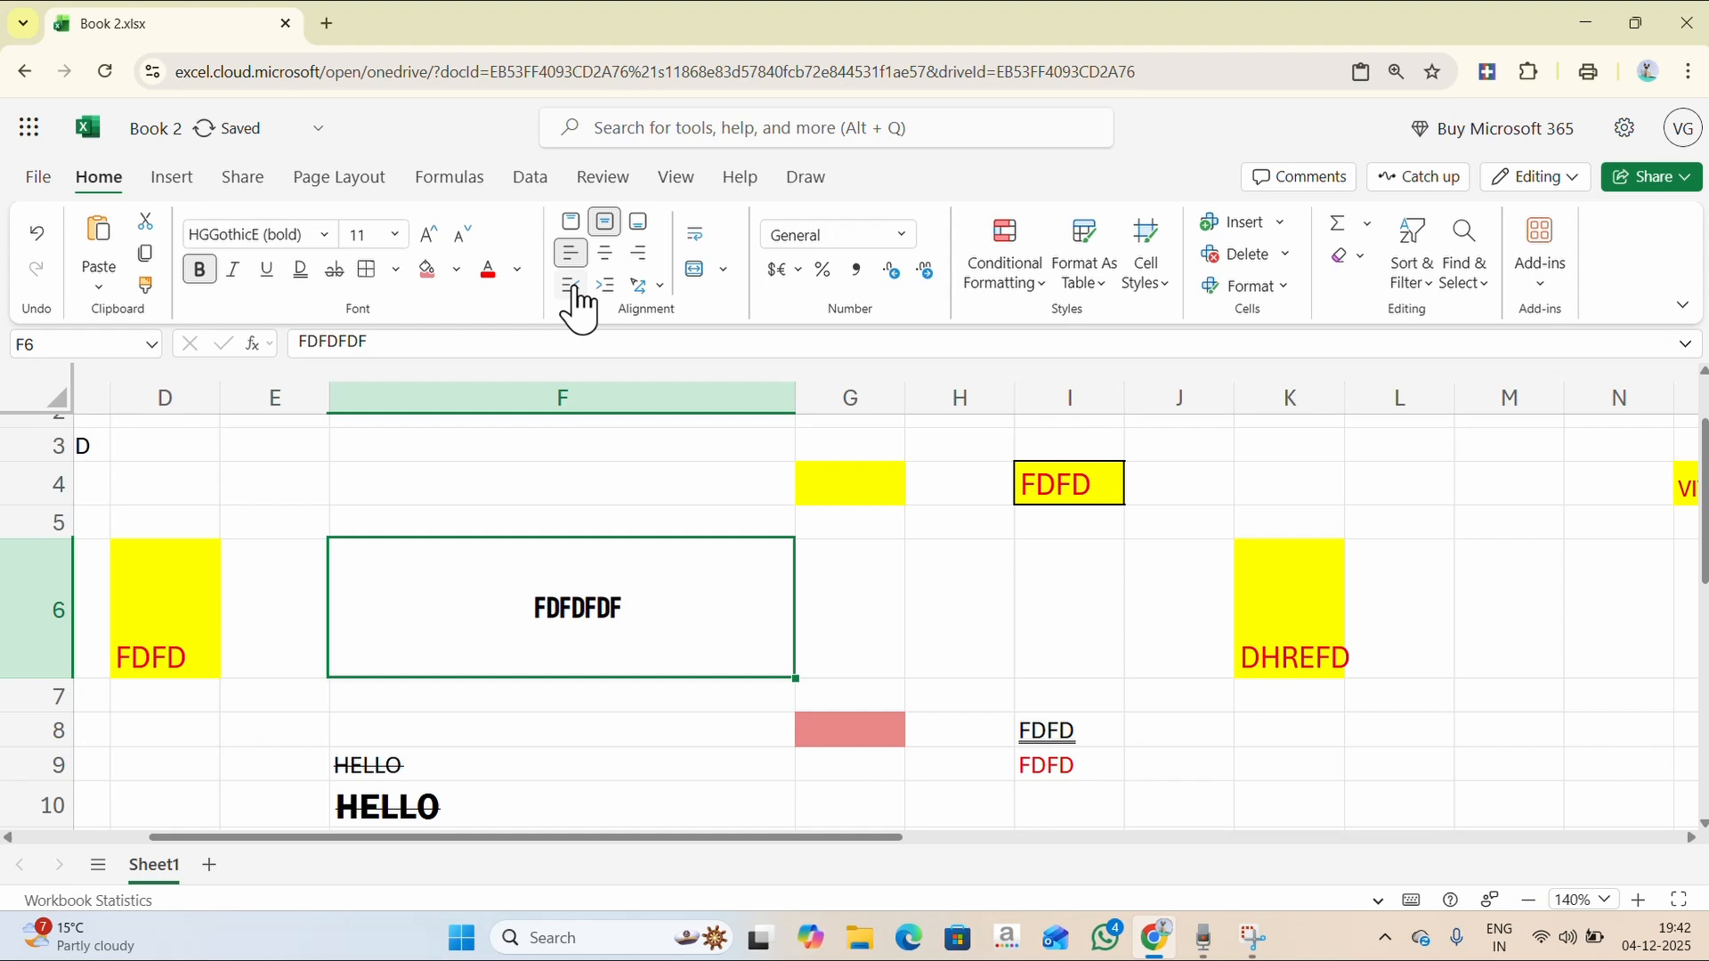
pyautogui.click(661, 288)
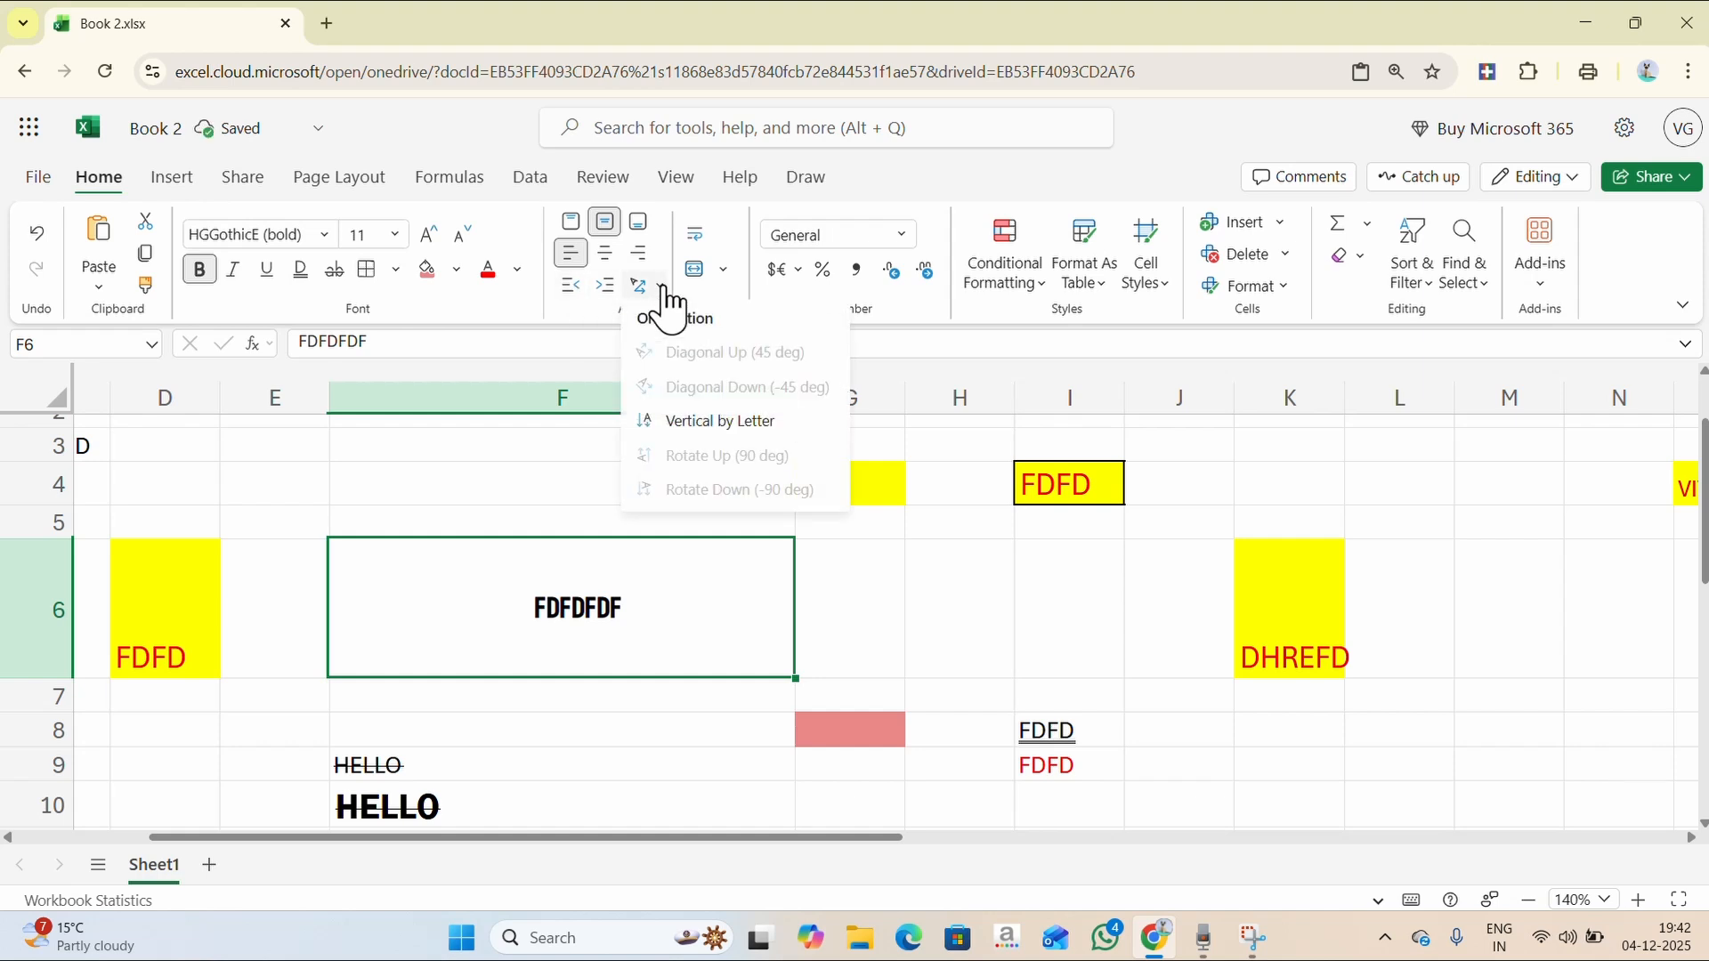
pyautogui.click(662, 420)
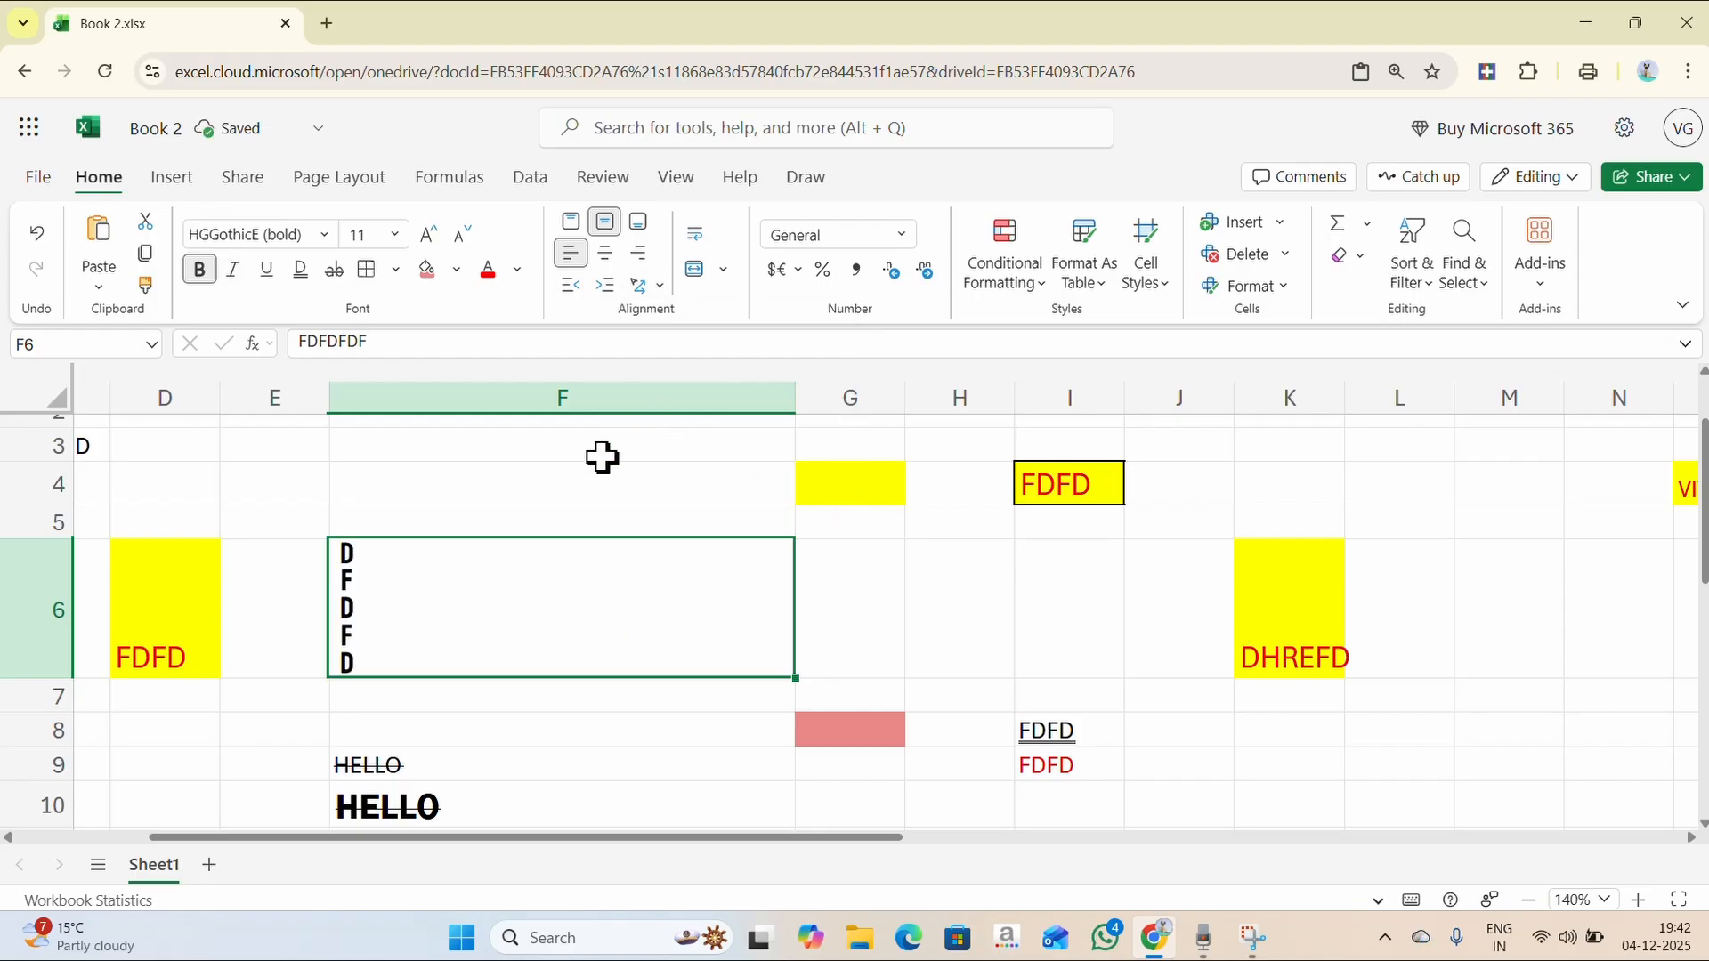
# - Hide row 5 by dragging it to zero height and make row 6 taller
pyautogui.moveTo(53, 539); pyautogui.dragTo(53, 446)
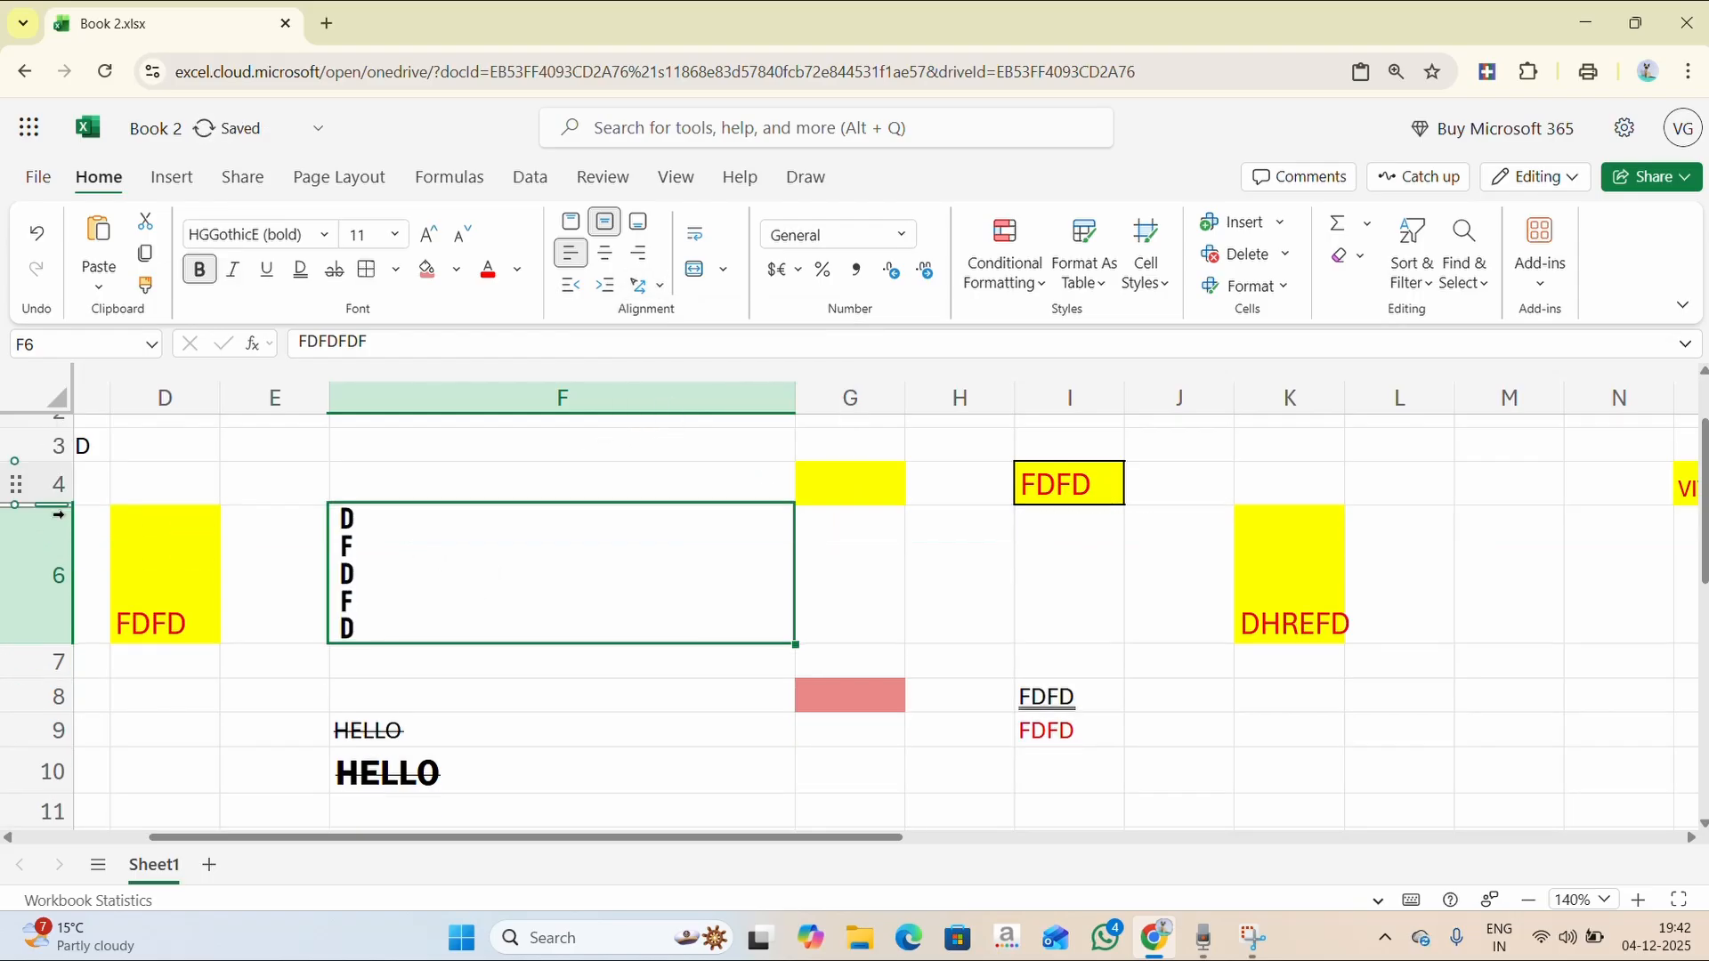
pyautogui.click(59, 623)
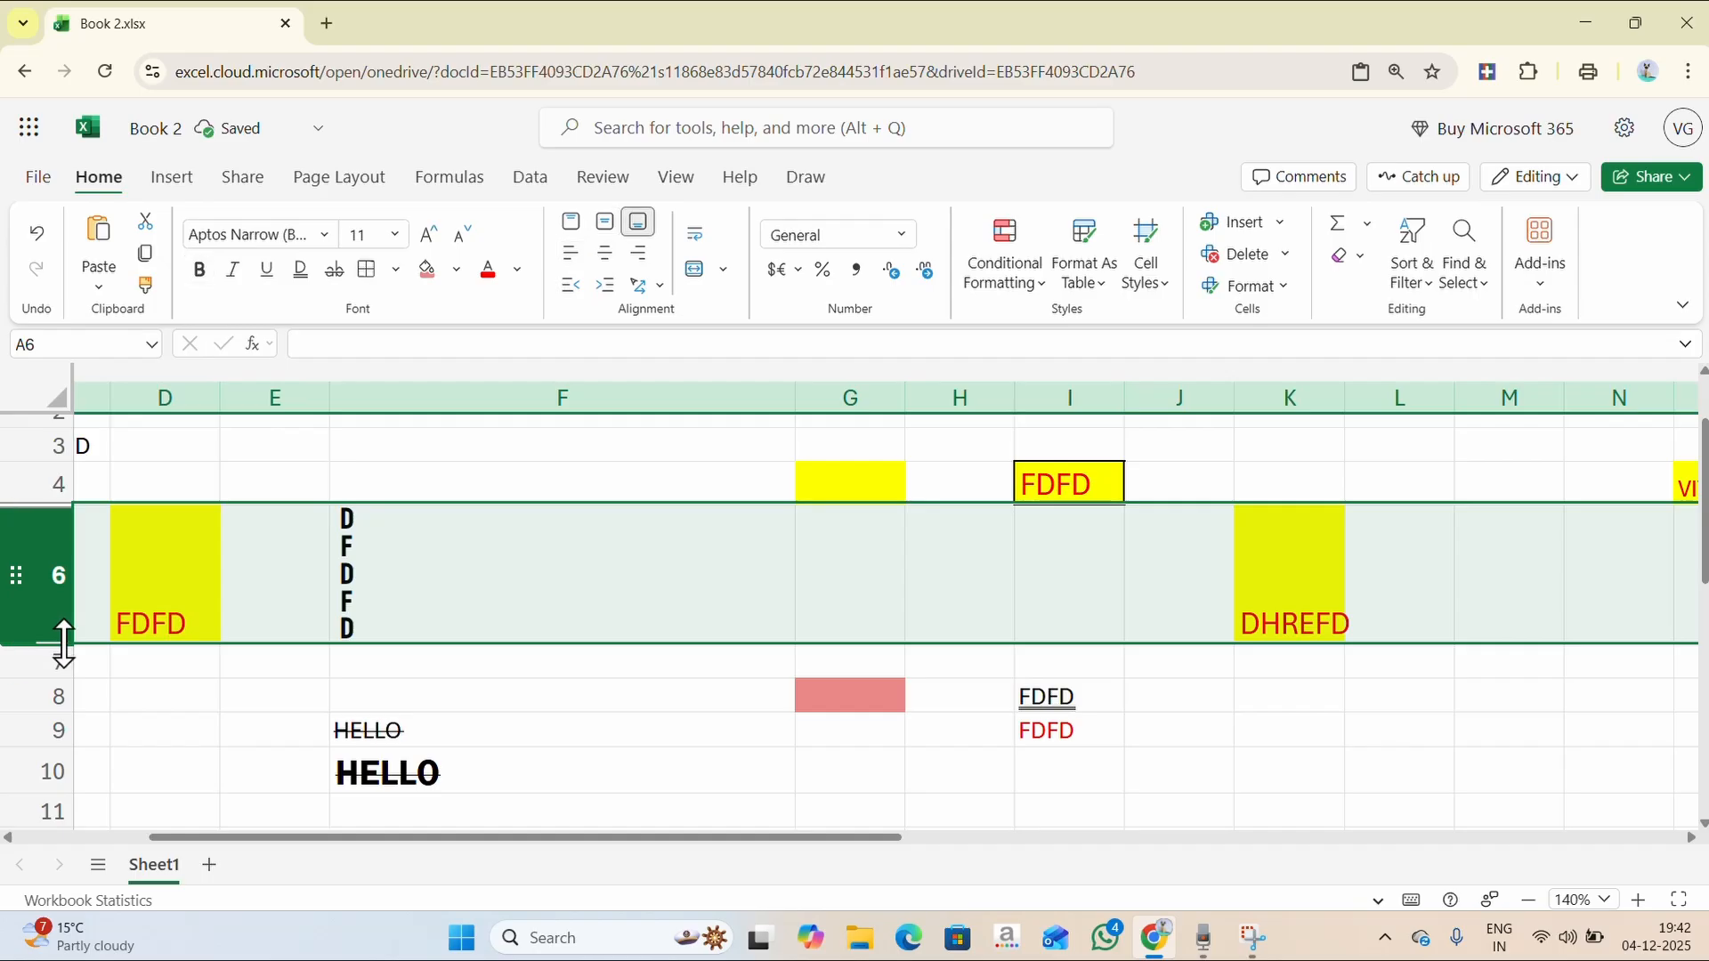
pyautogui.moveTo(60, 644); pyautogui.dragTo(65, 754)
# - Turn F6's text orientation back to horizontal
pyautogui.click(508, 795)
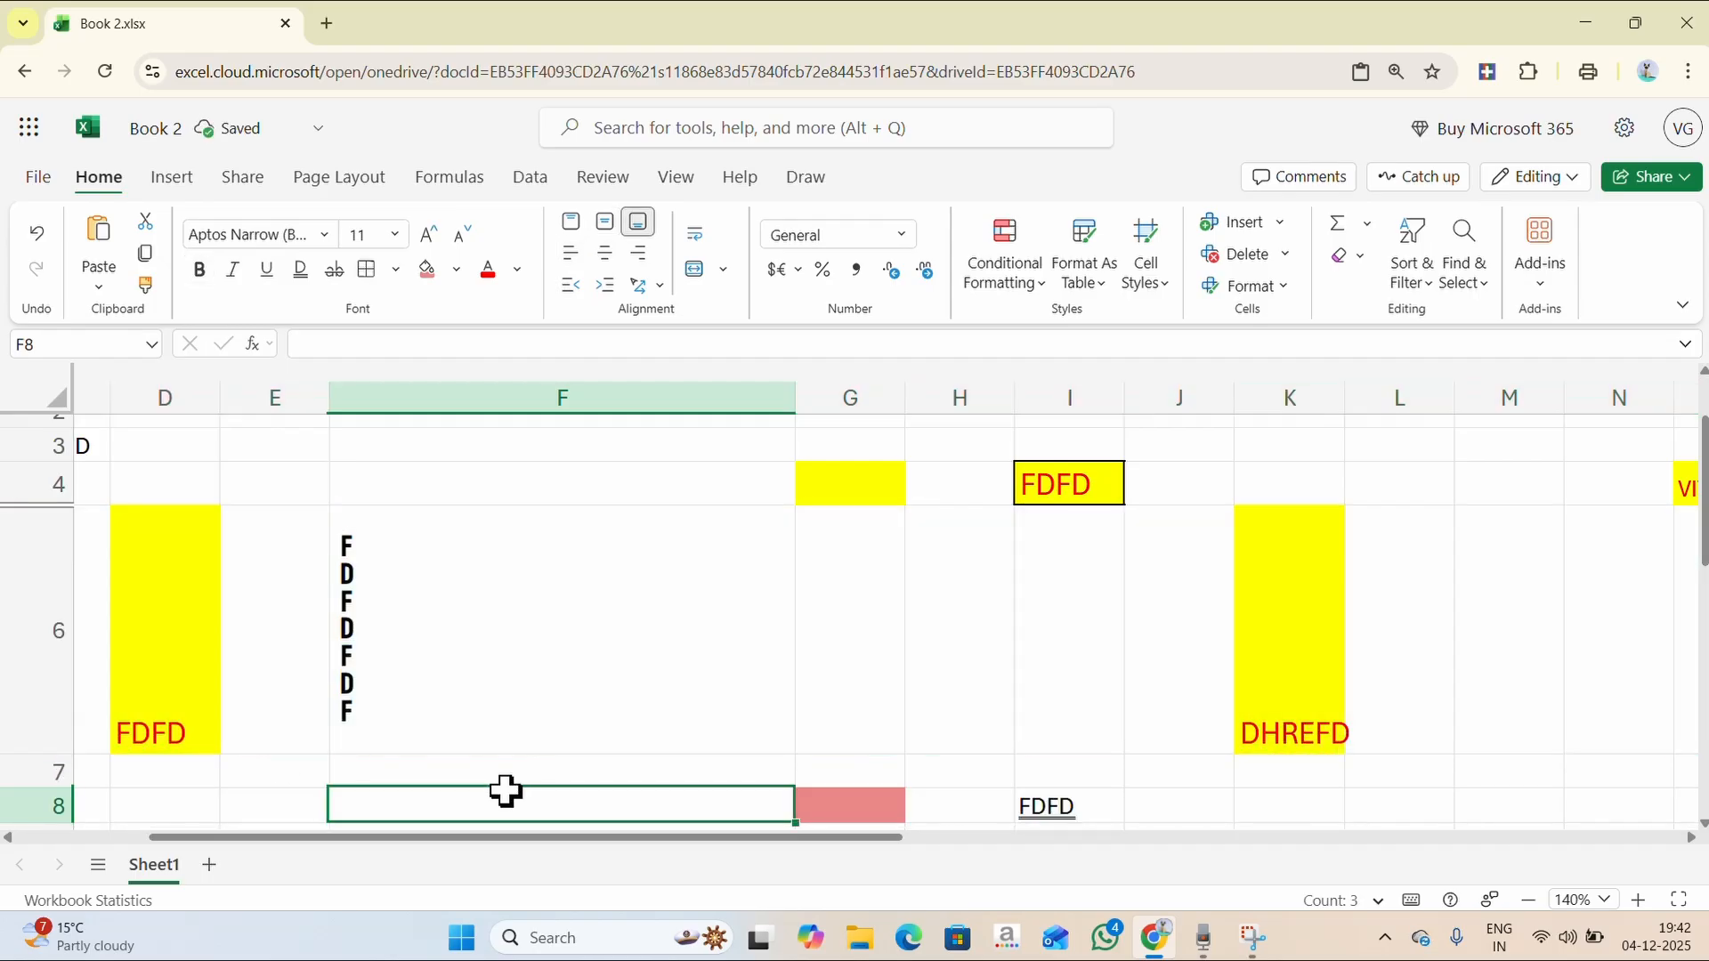
pyautogui.click(365, 560)
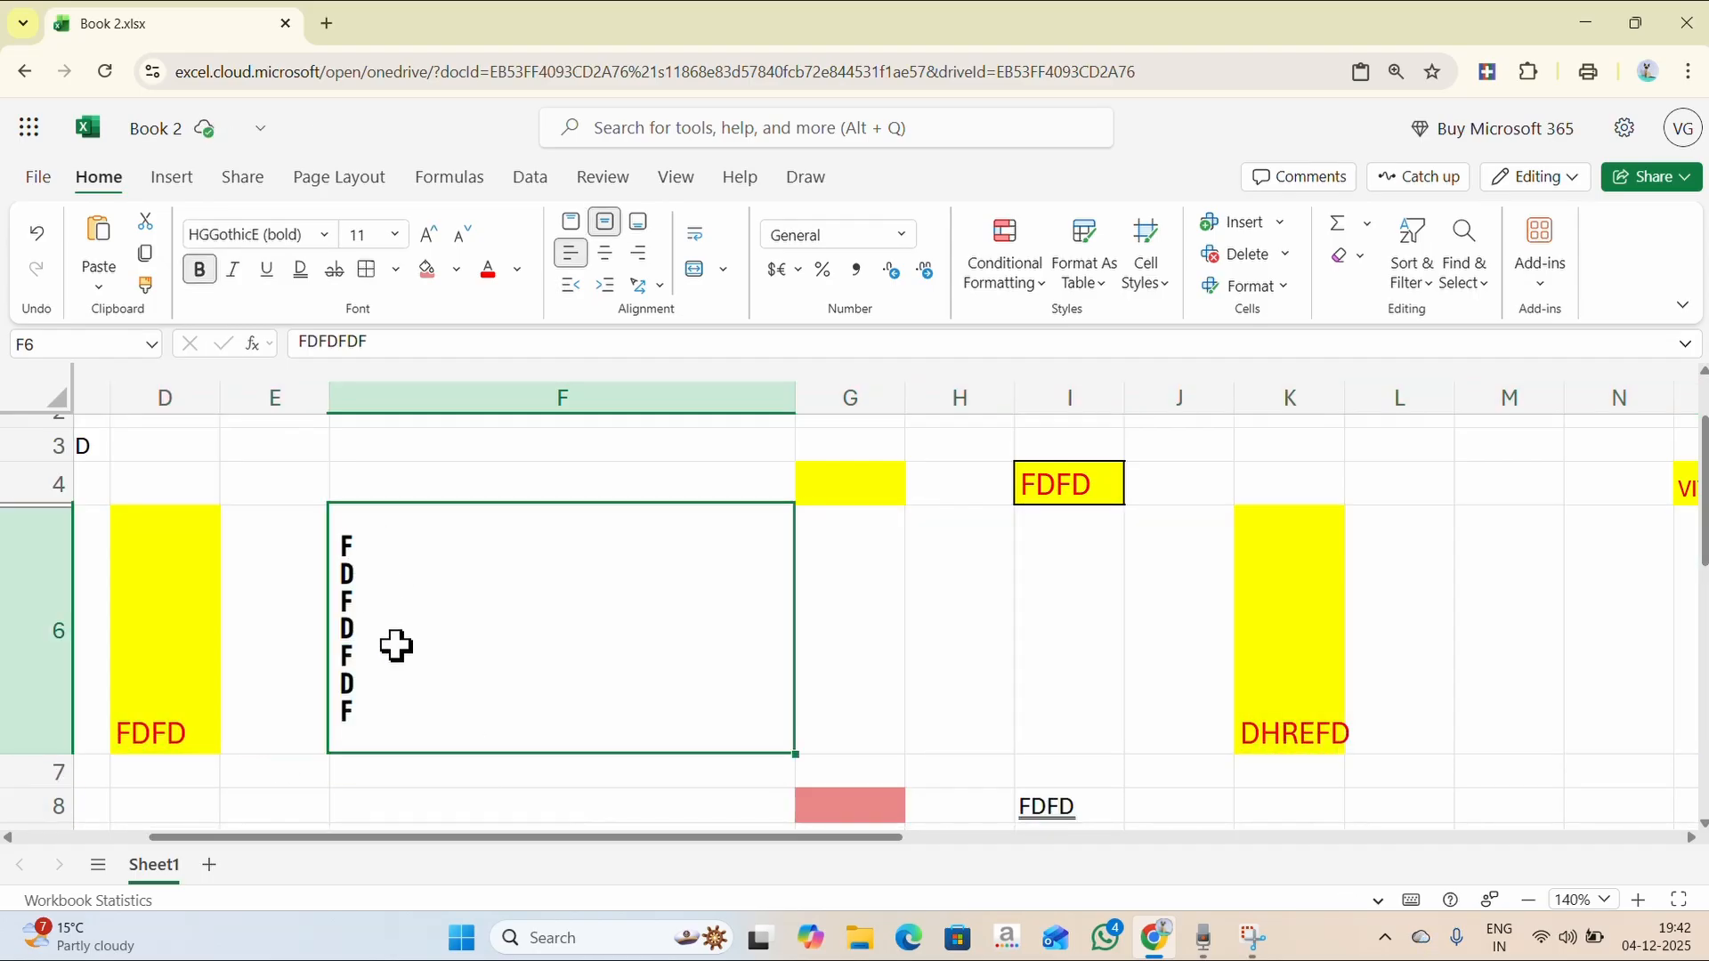
pyautogui.click(658, 287)
pyautogui.click(683, 415)
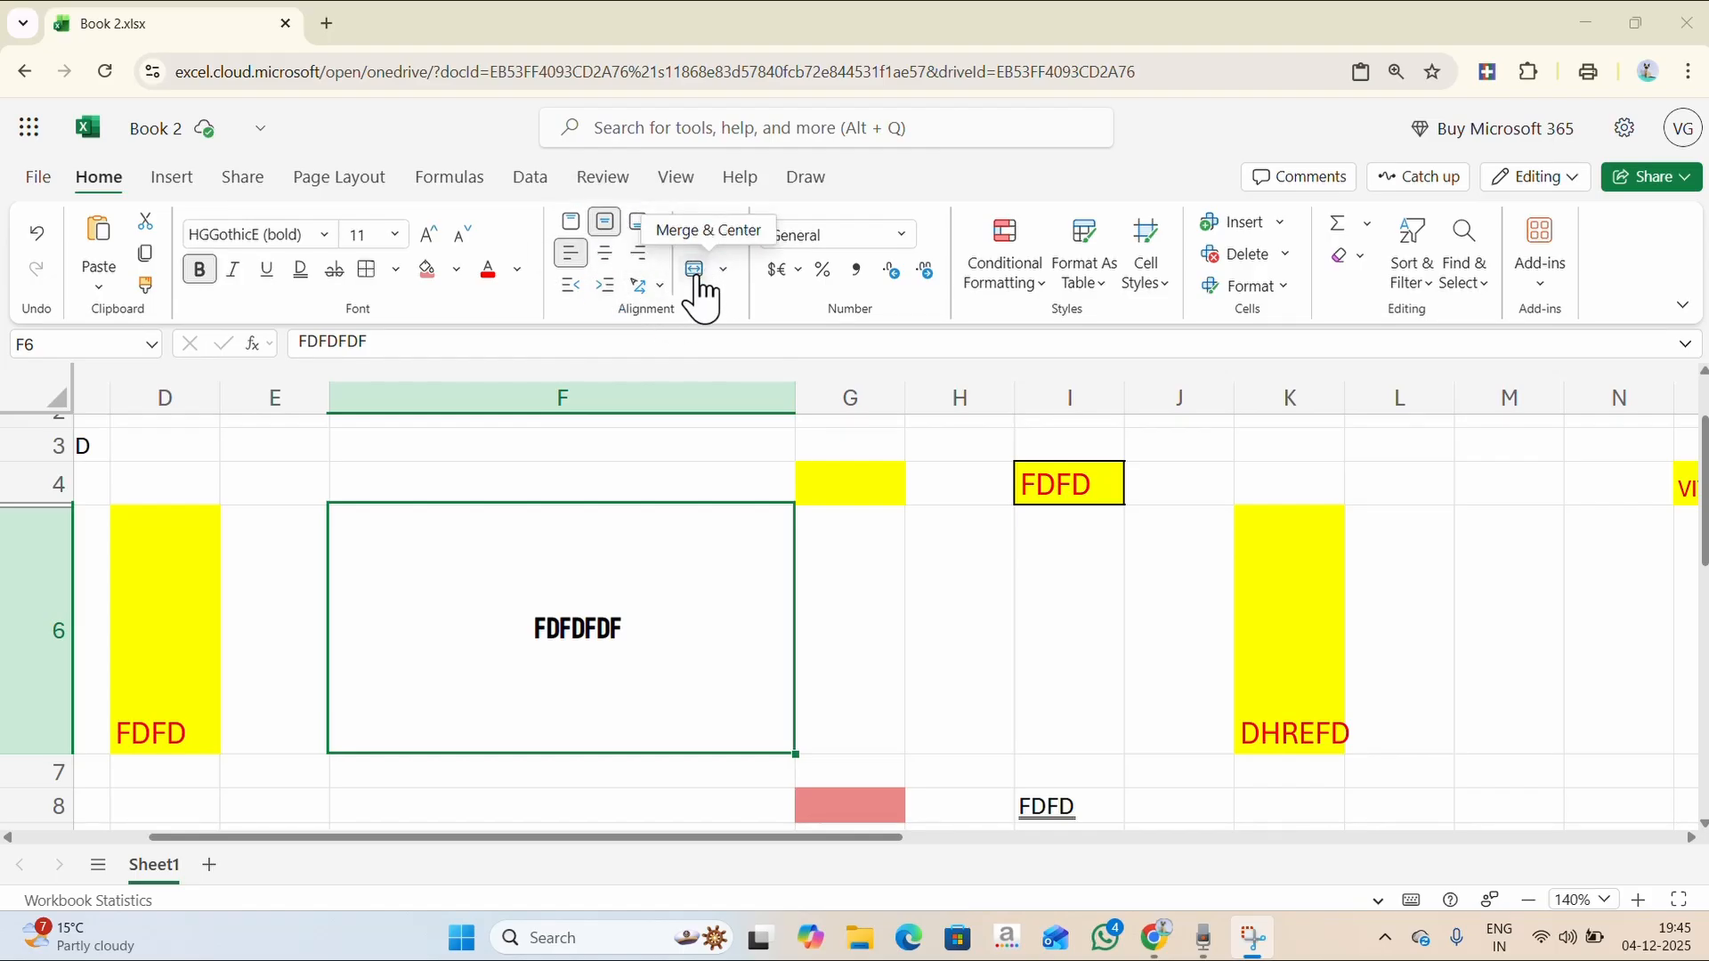
# - Zoom out and format J10:Q21 as a table with a medium banded style
pyautogui.click(1527, 900)
pyautogui.click(1528, 900)
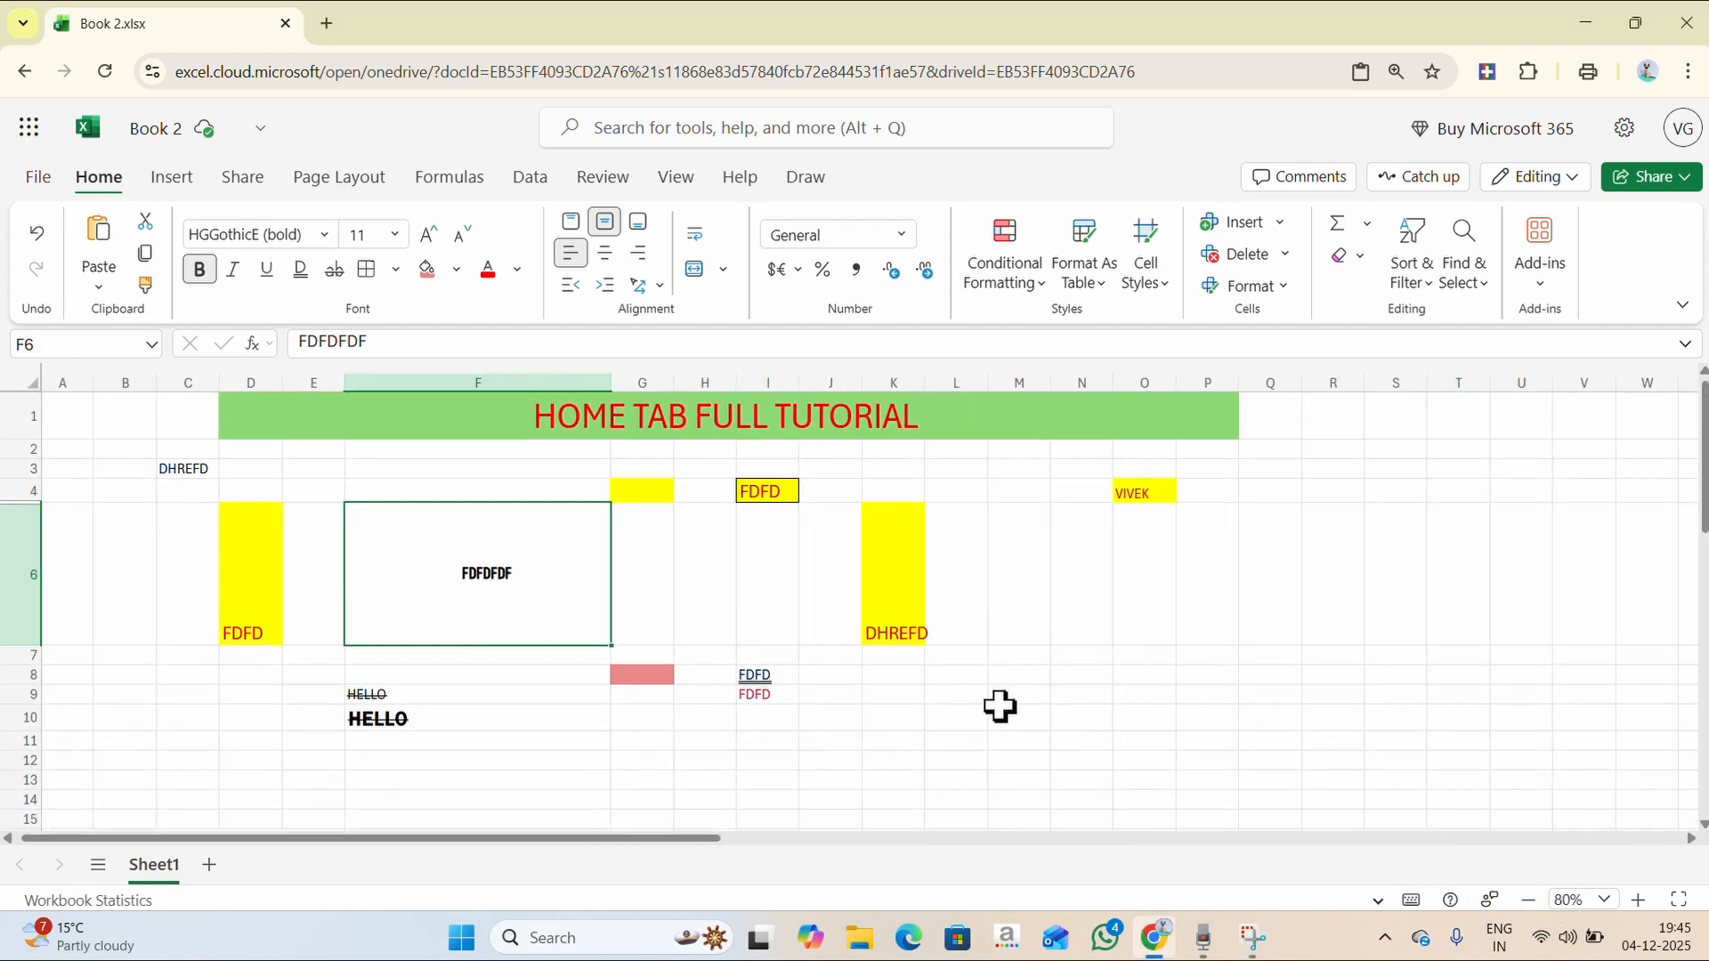
pyautogui.scroll(-2, 866, 708)
pyautogui.scroll(-3, 511, 623)
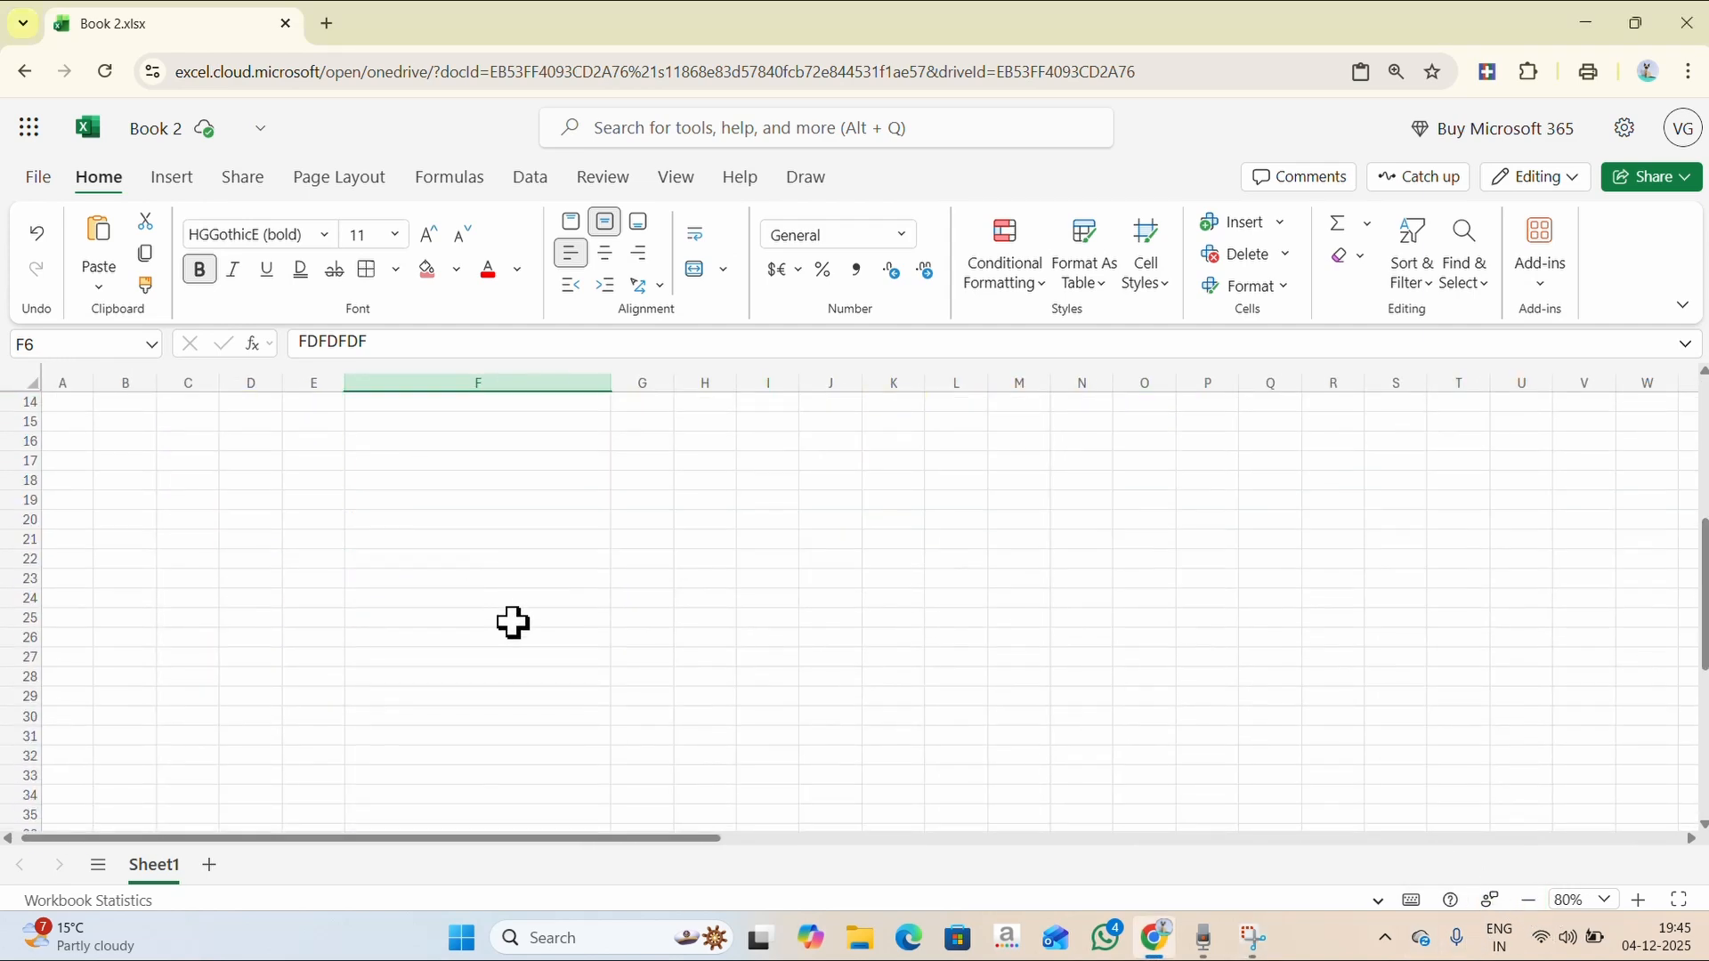
pyautogui.scroll(3, 511, 622)
pyautogui.click(829, 518)
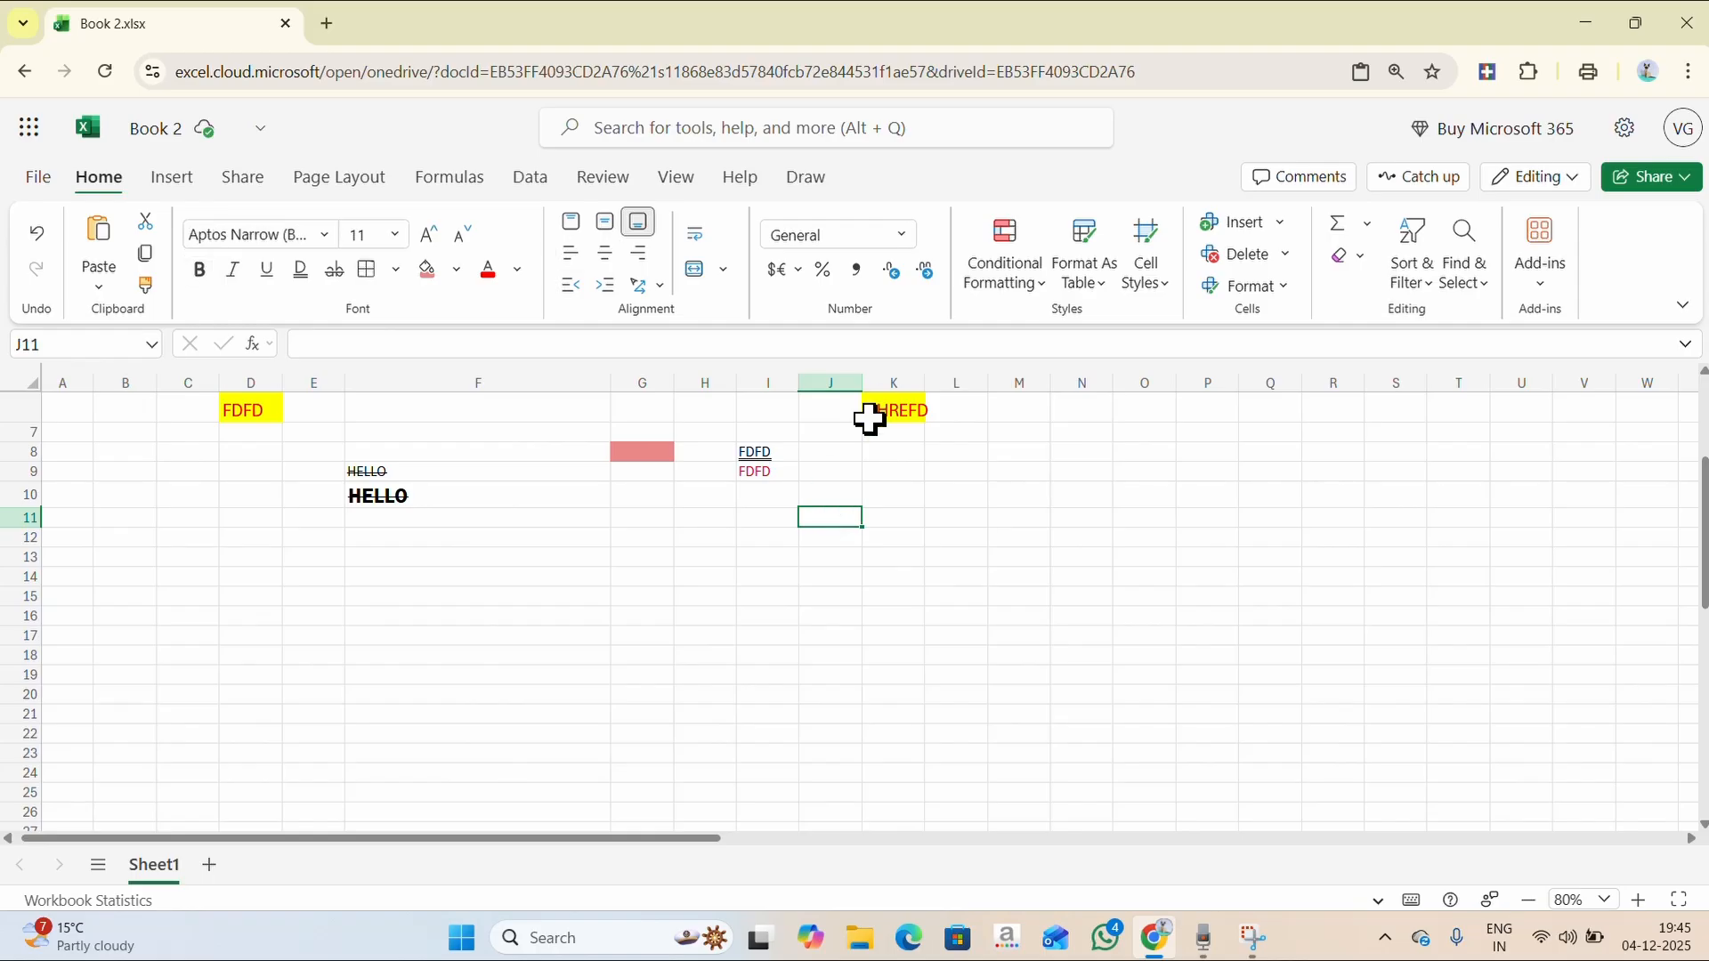
pyautogui.moveTo(837, 499); pyautogui.dragTo(1278, 712)
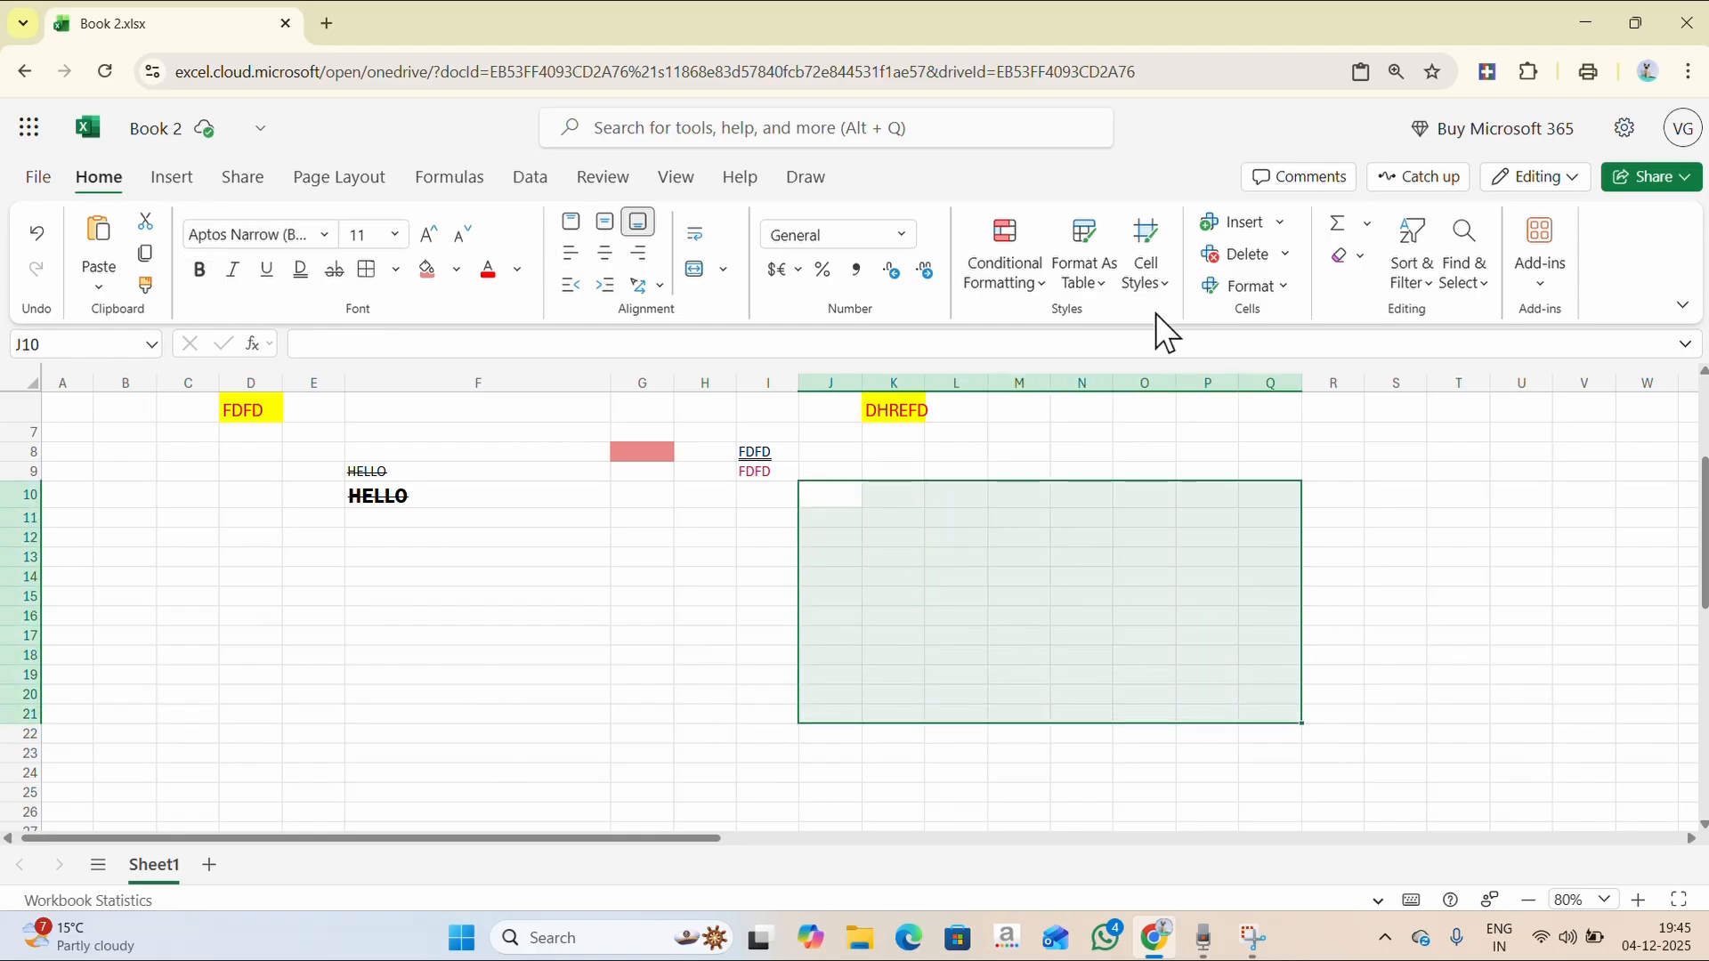
pyautogui.click(1162, 639)
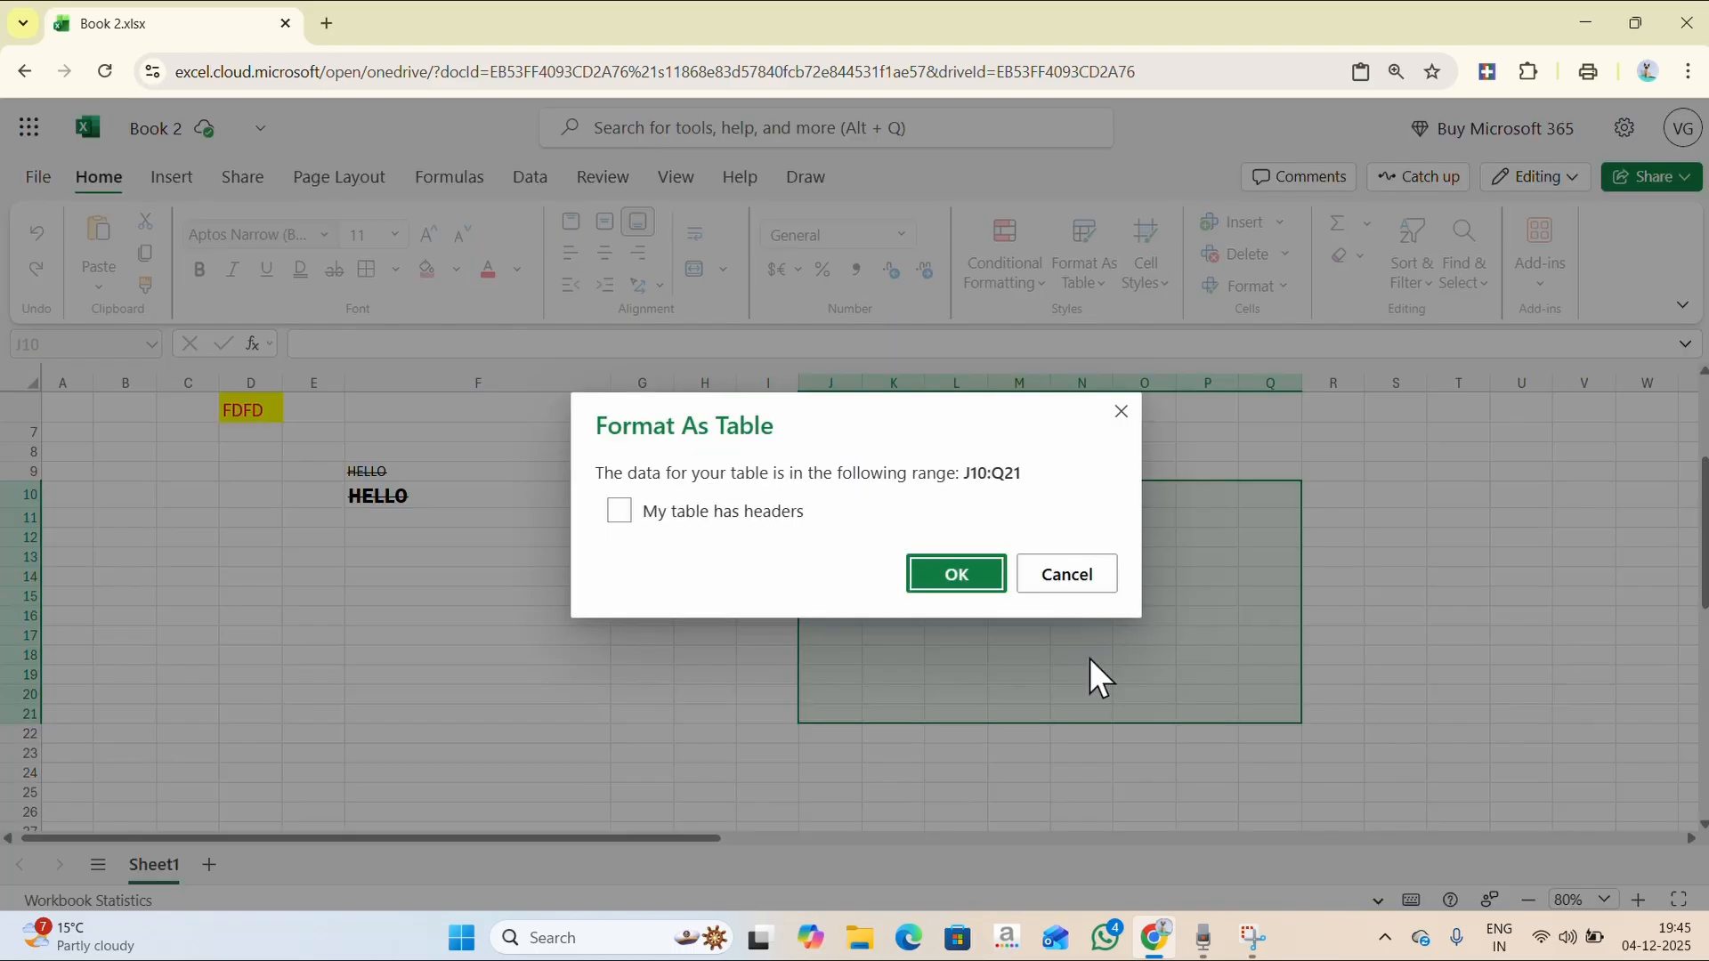
pyautogui.click(965, 579)
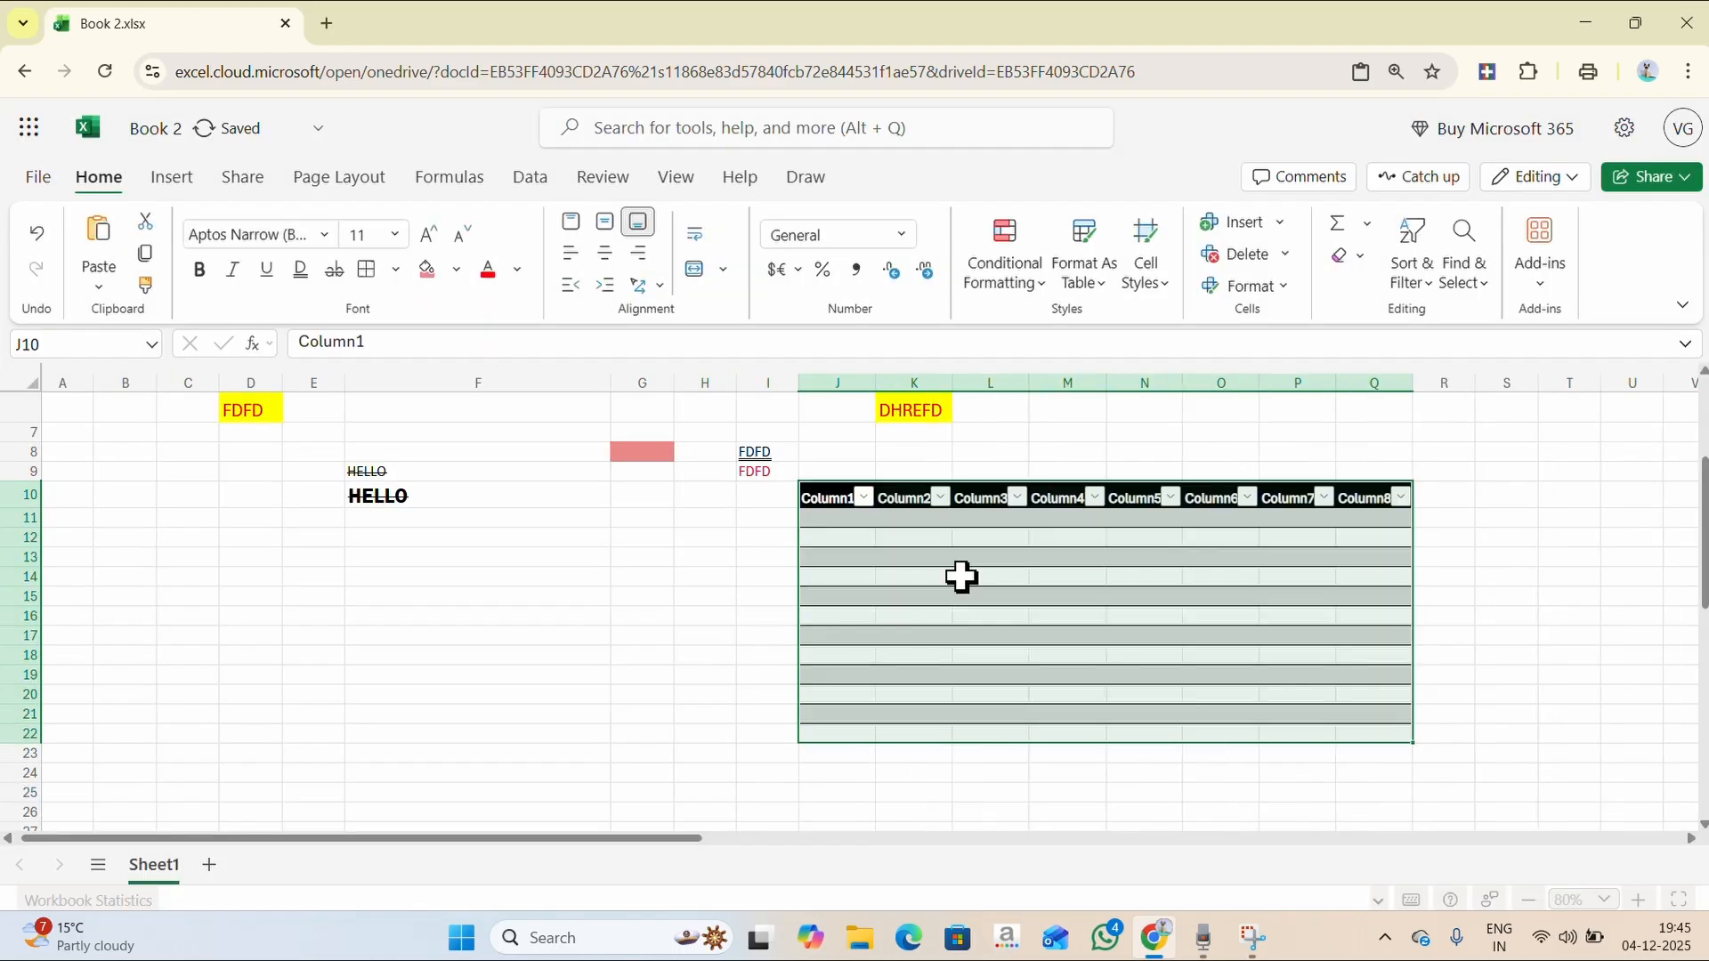
# - Select the empty rows above the table and pick cell M9 for the title
pyautogui.click(1573, 593)
pyautogui.scroll(1, 1053, 524)
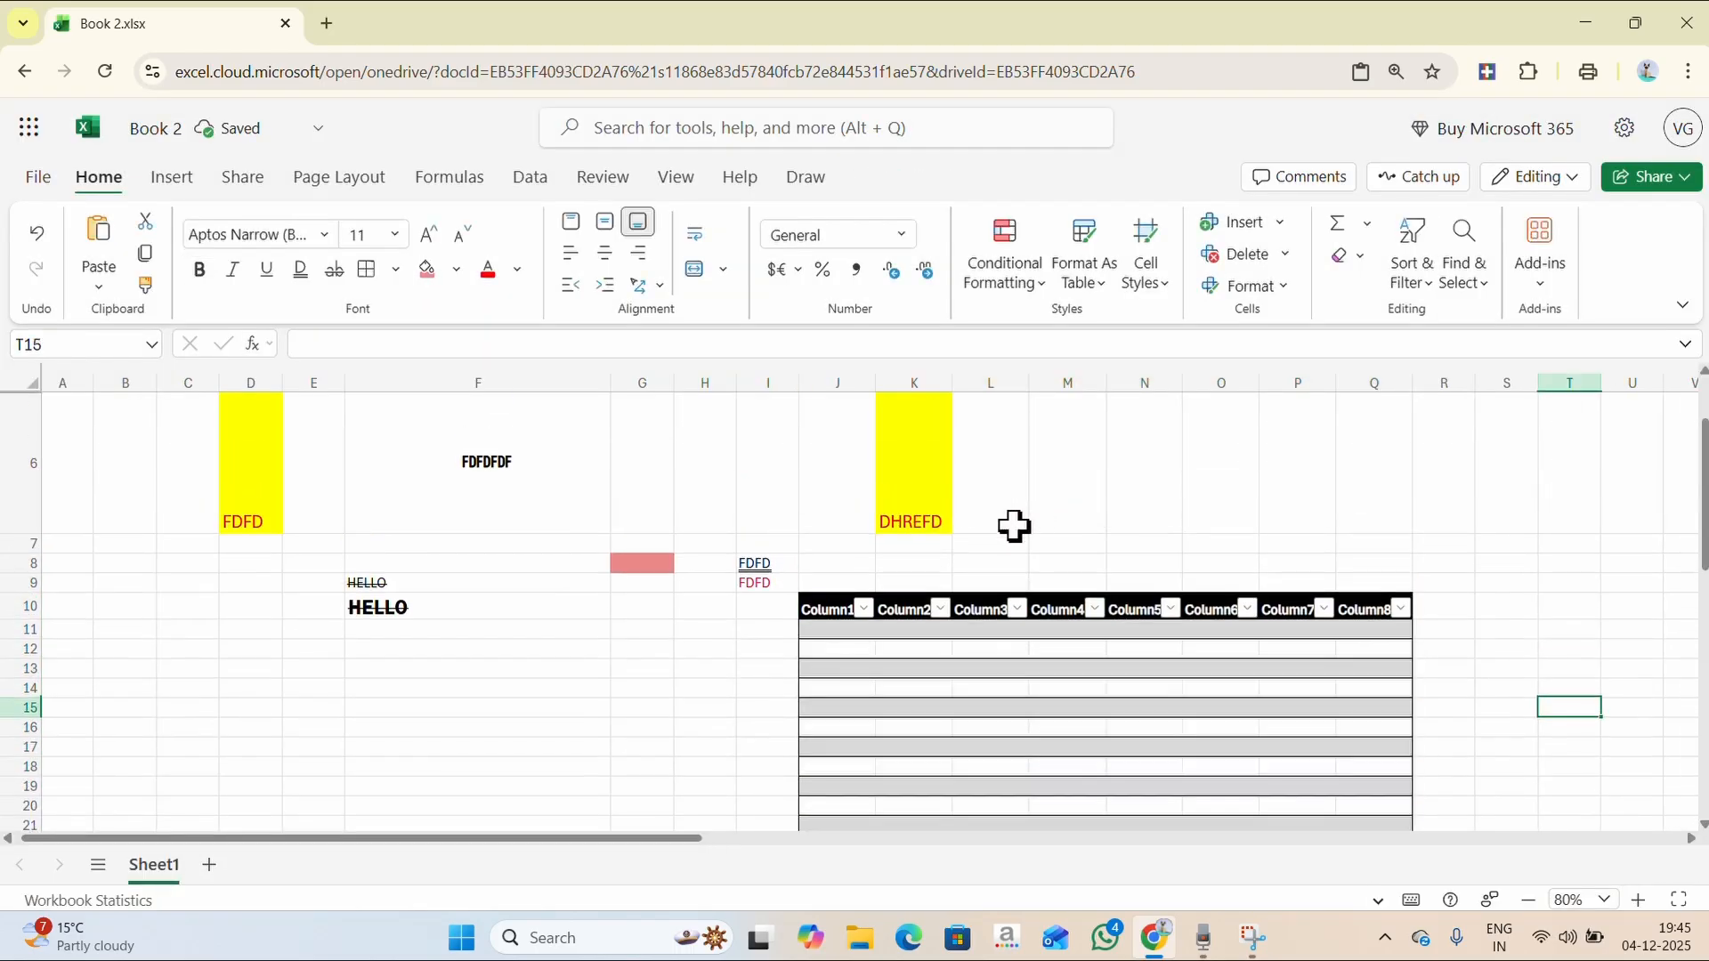
pyautogui.moveTo(864, 570); pyautogui.dragTo(1377, 579)
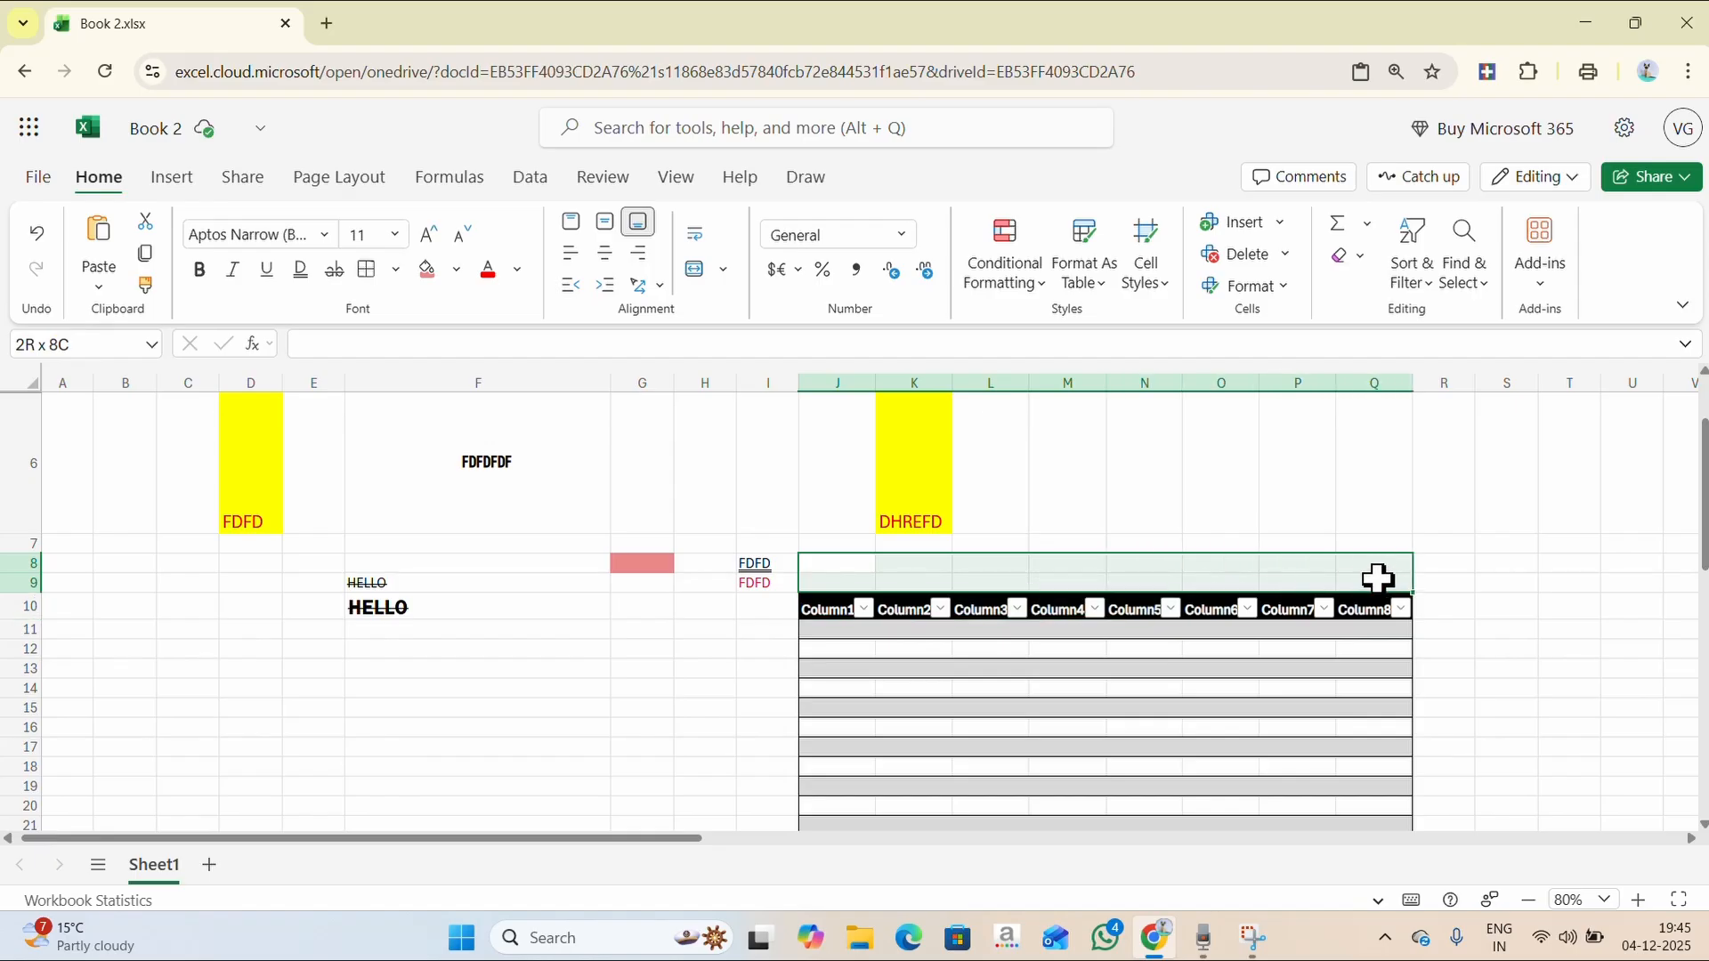
pyautogui.click(1542, 544)
pyautogui.click(1068, 583)
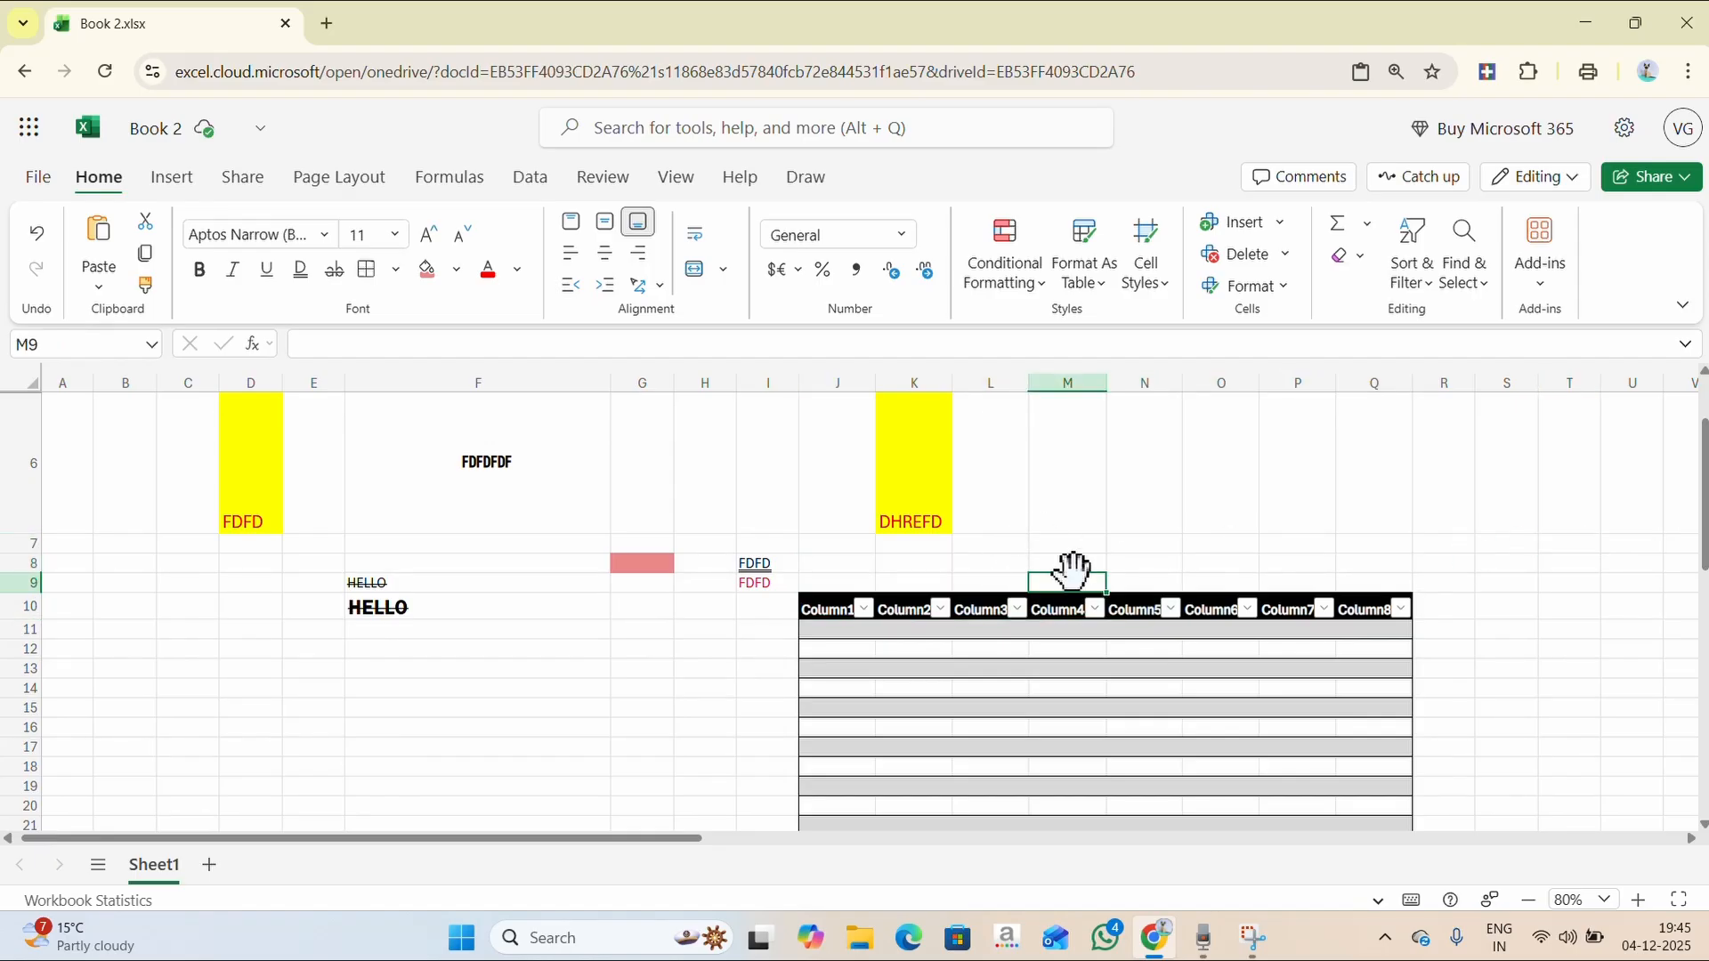
# - Enter '10 CLASS MARKSHEET' in M9 at a larger font size and autofit column M
pyautogui.write('10 CLASS MARKSHEET')
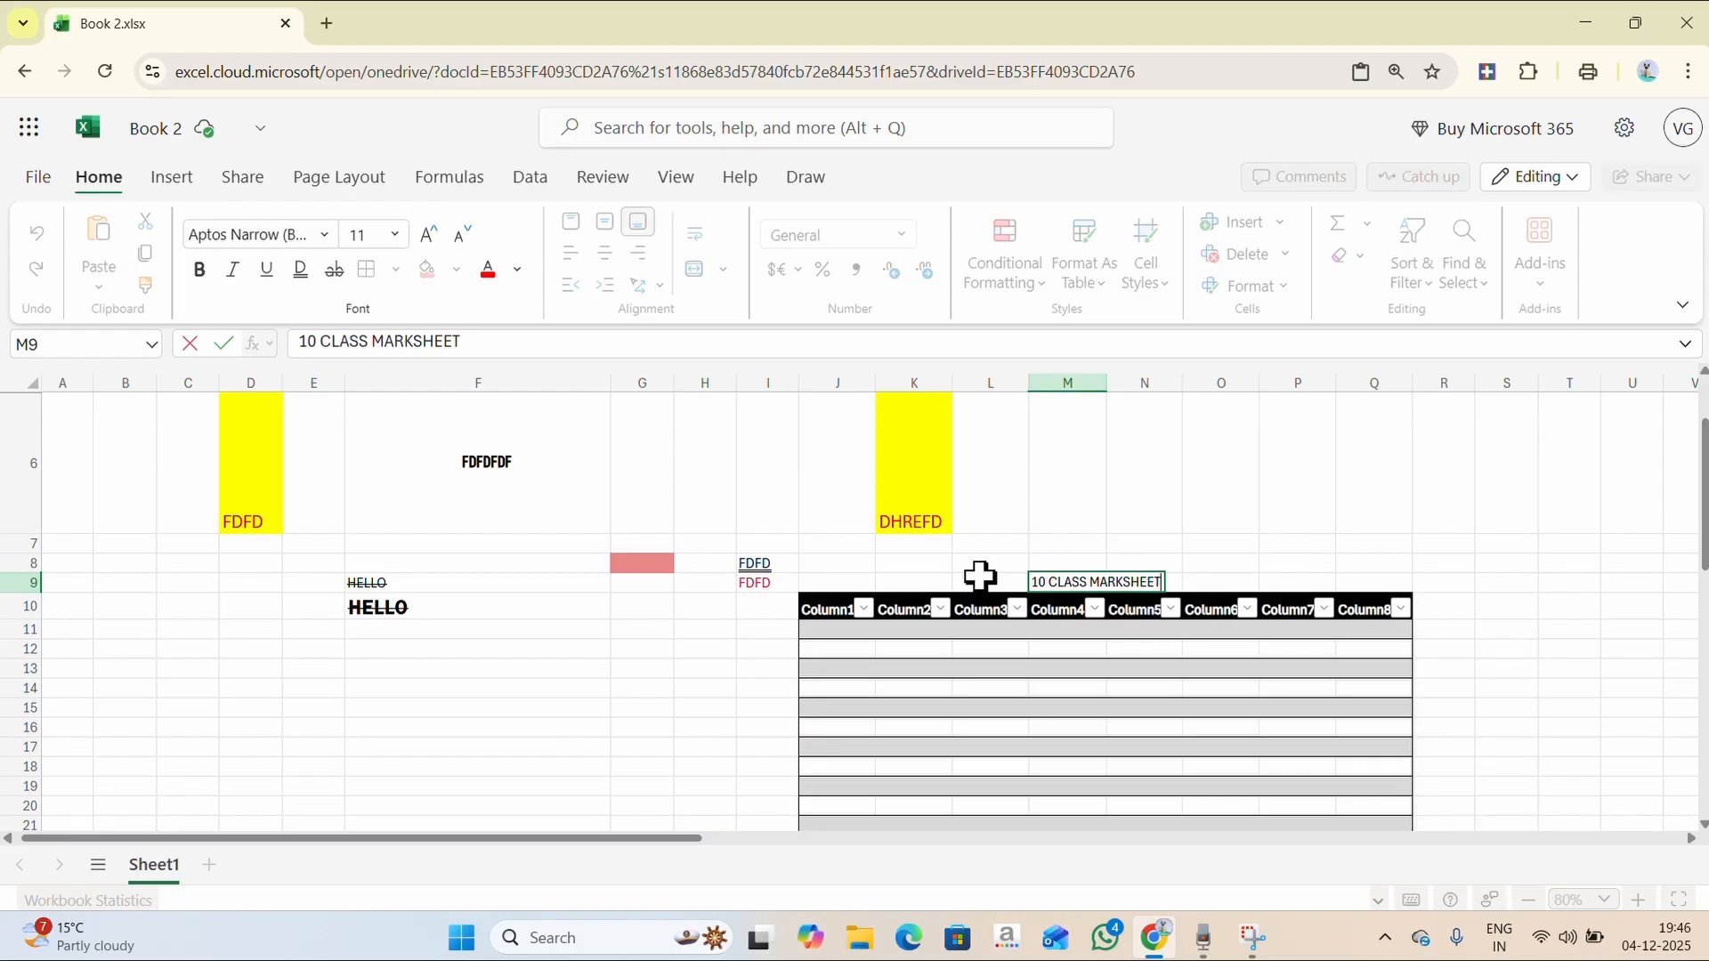
pyautogui.click(390, 239)
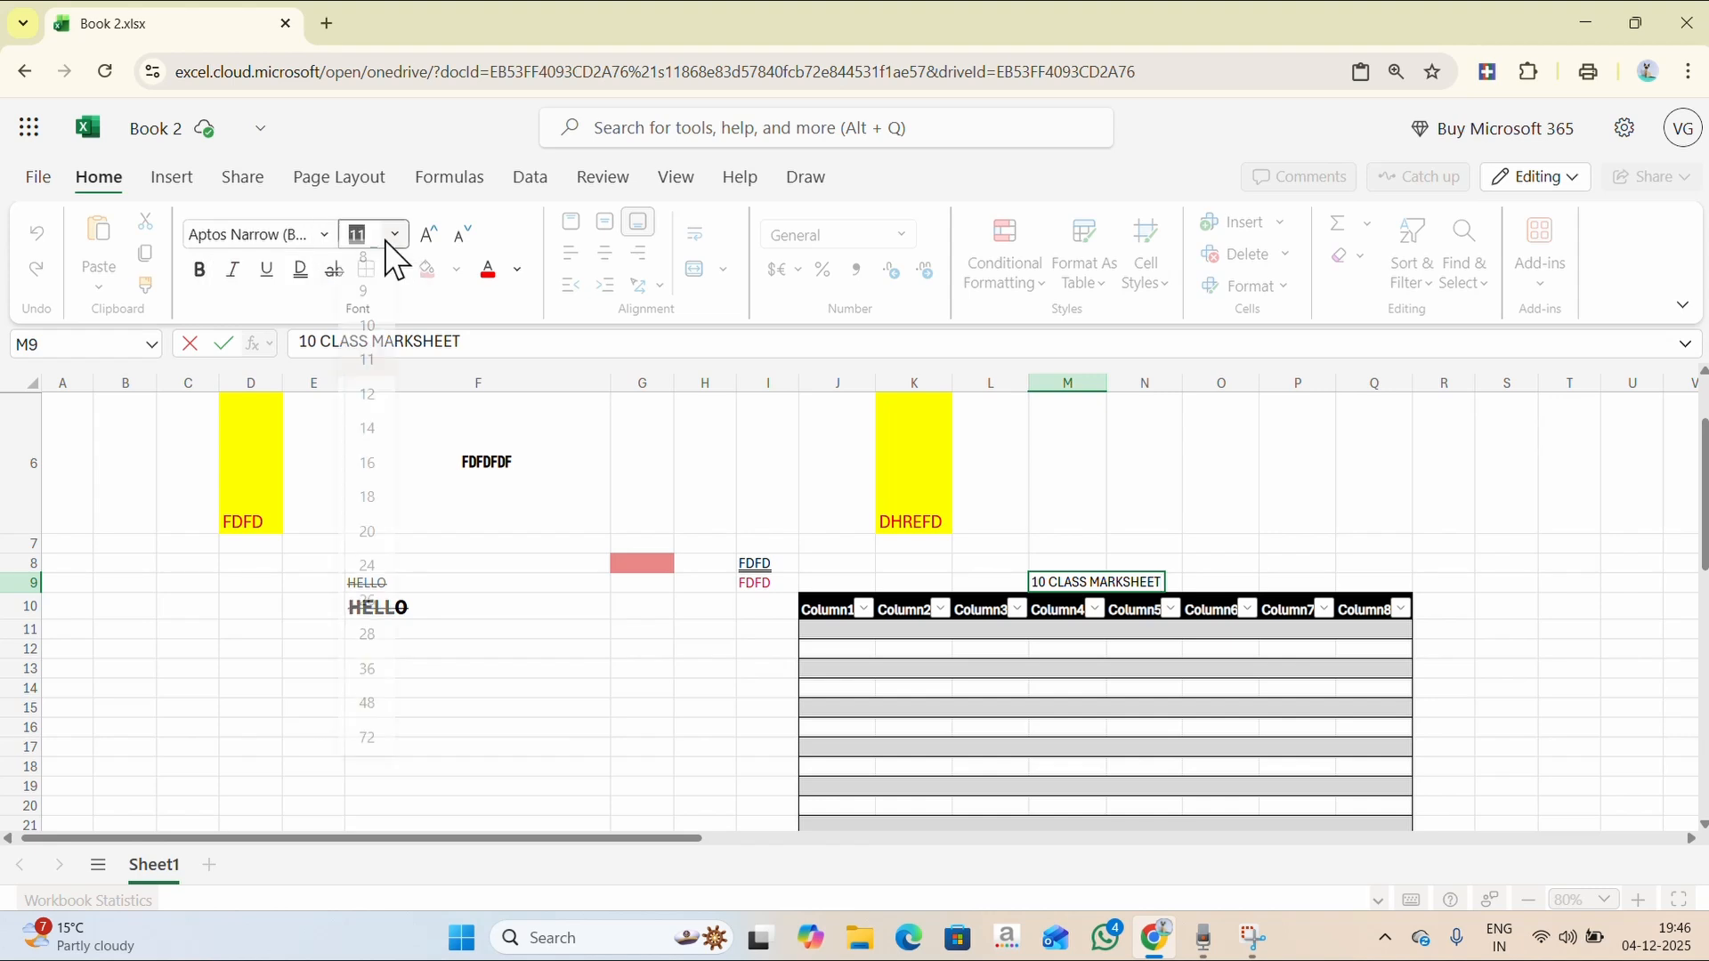
pyautogui.click(366, 659)
pyautogui.click(1422, 527)
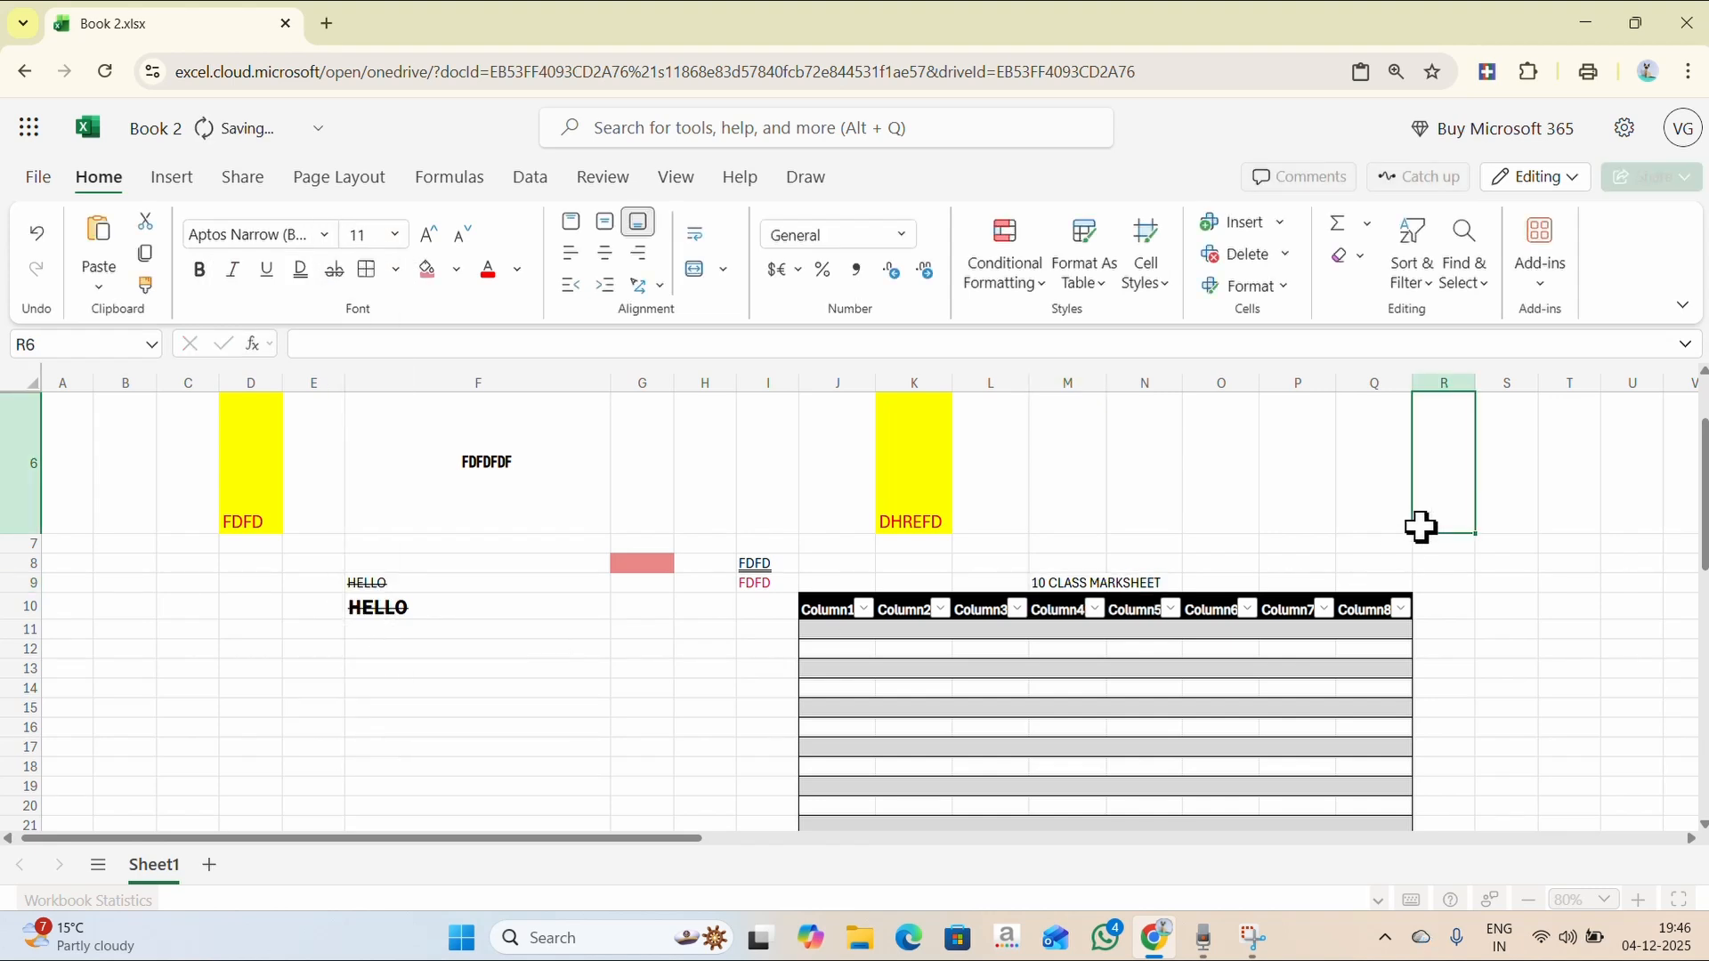
pyautogui.click(1141, 576)
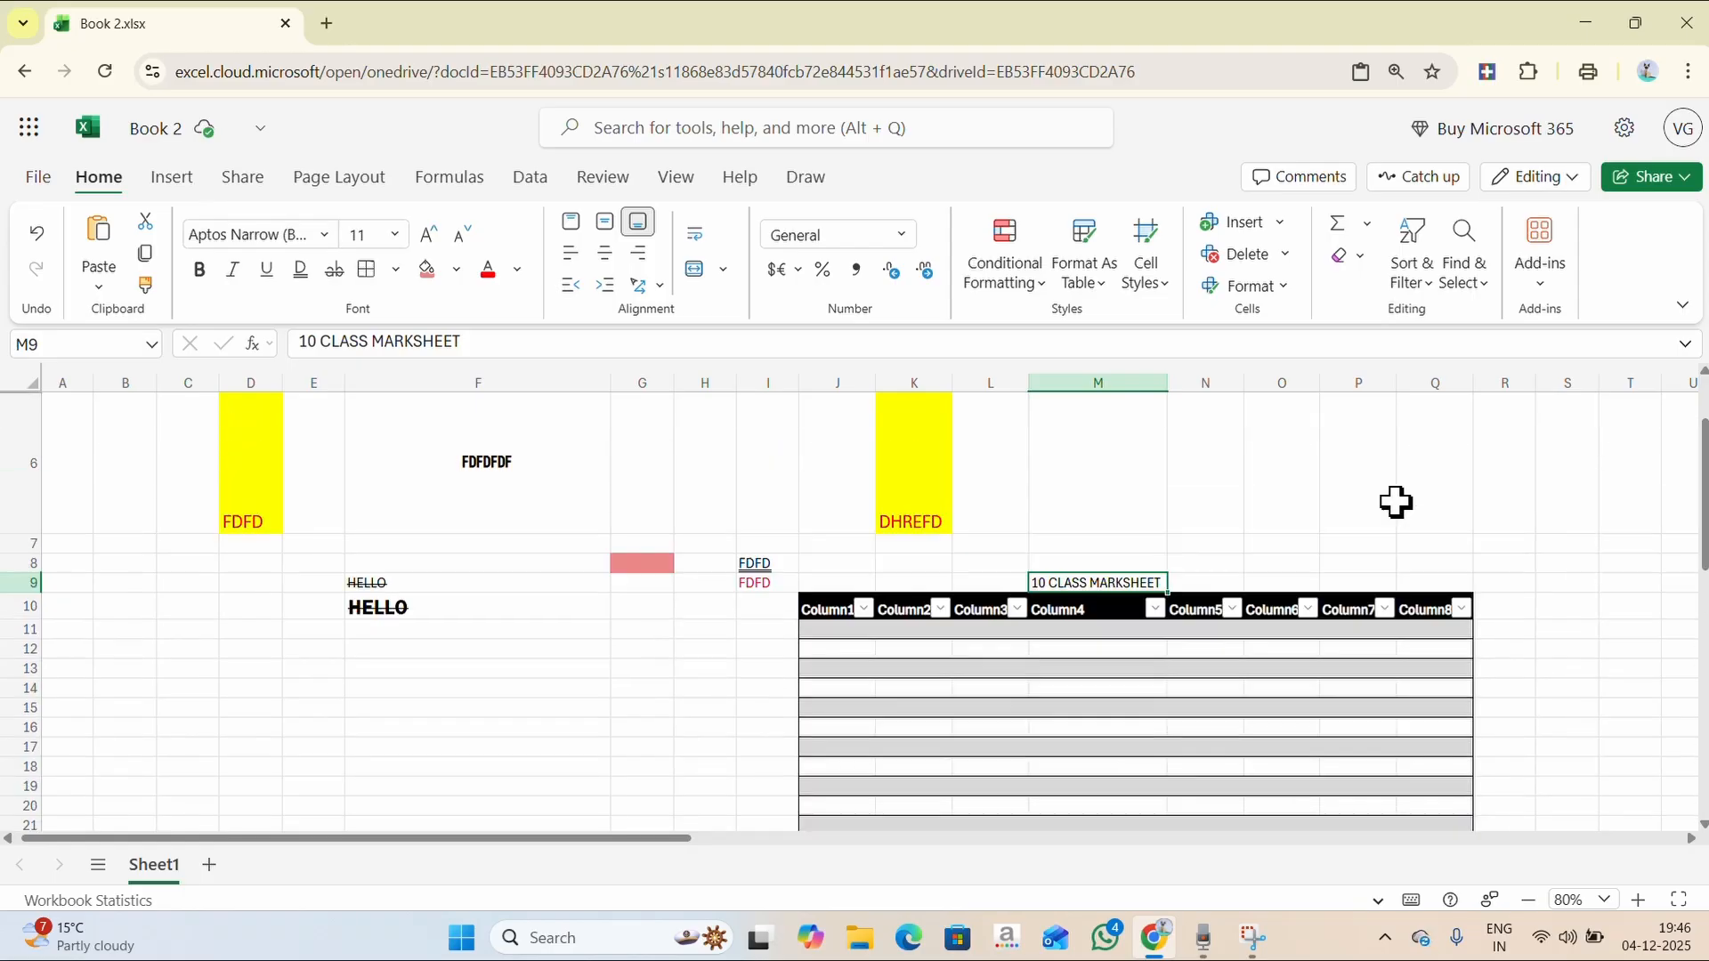
# - Merge and centre the title across J9:Q9, then zoom back in
pyautogui.moveTo(834, 580); pyautogui.dragTo(1443, 575)
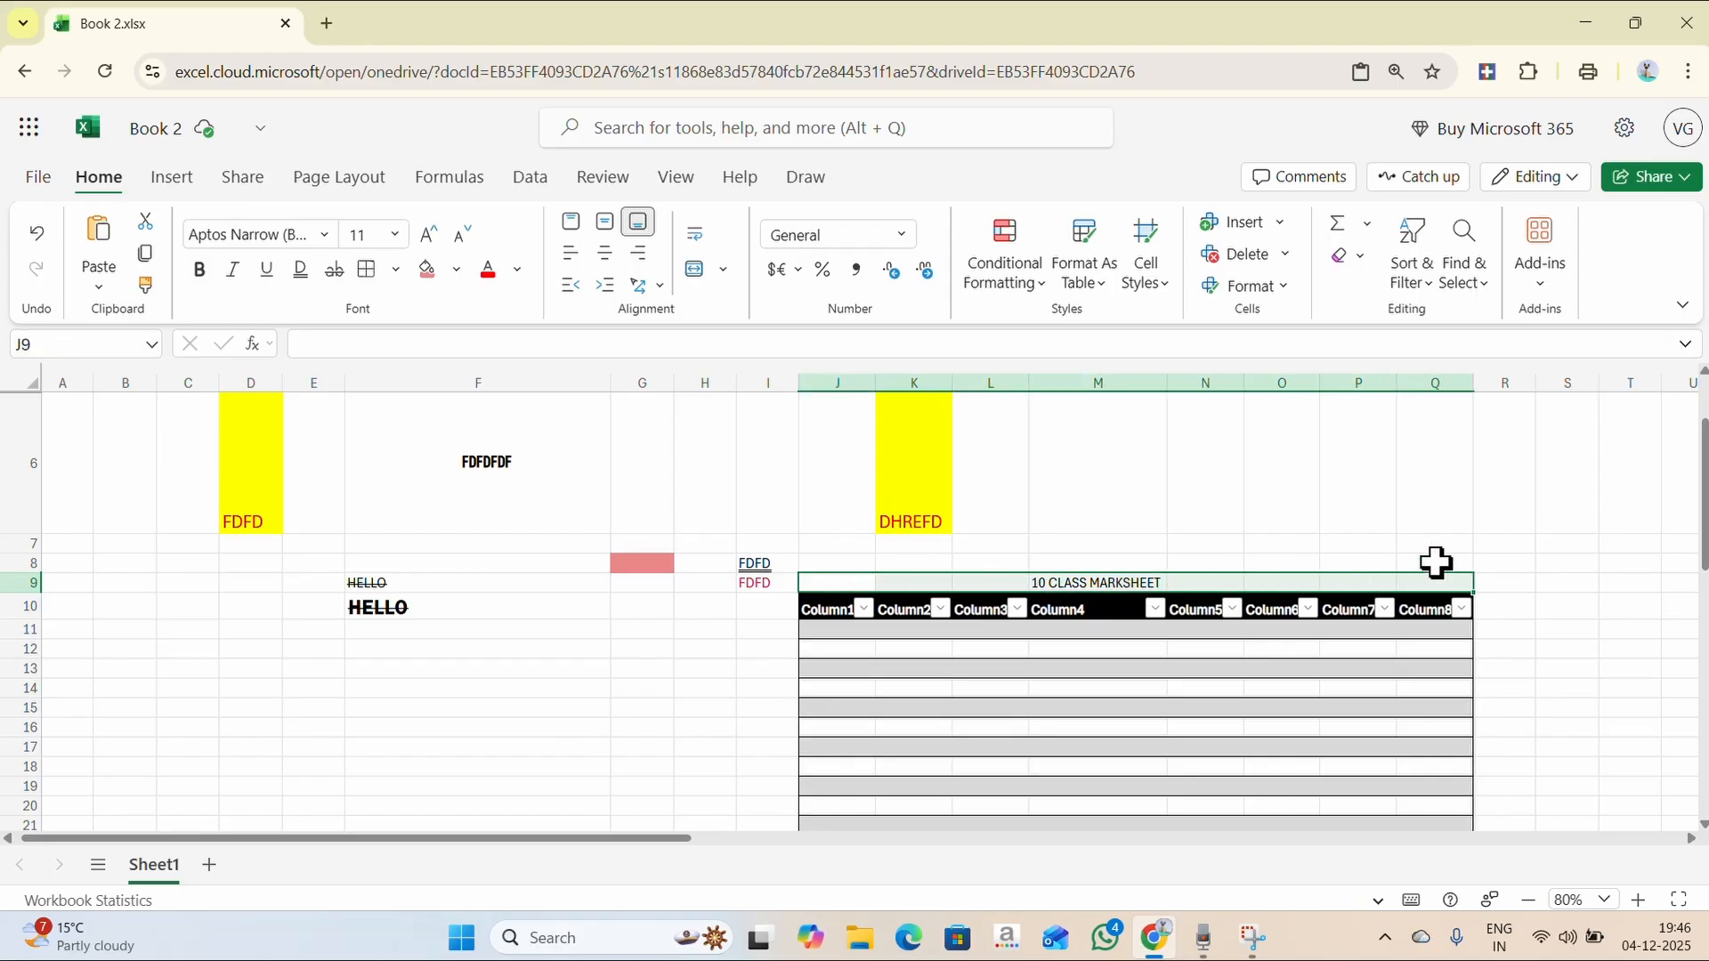
pyautogui.click(696, 276)
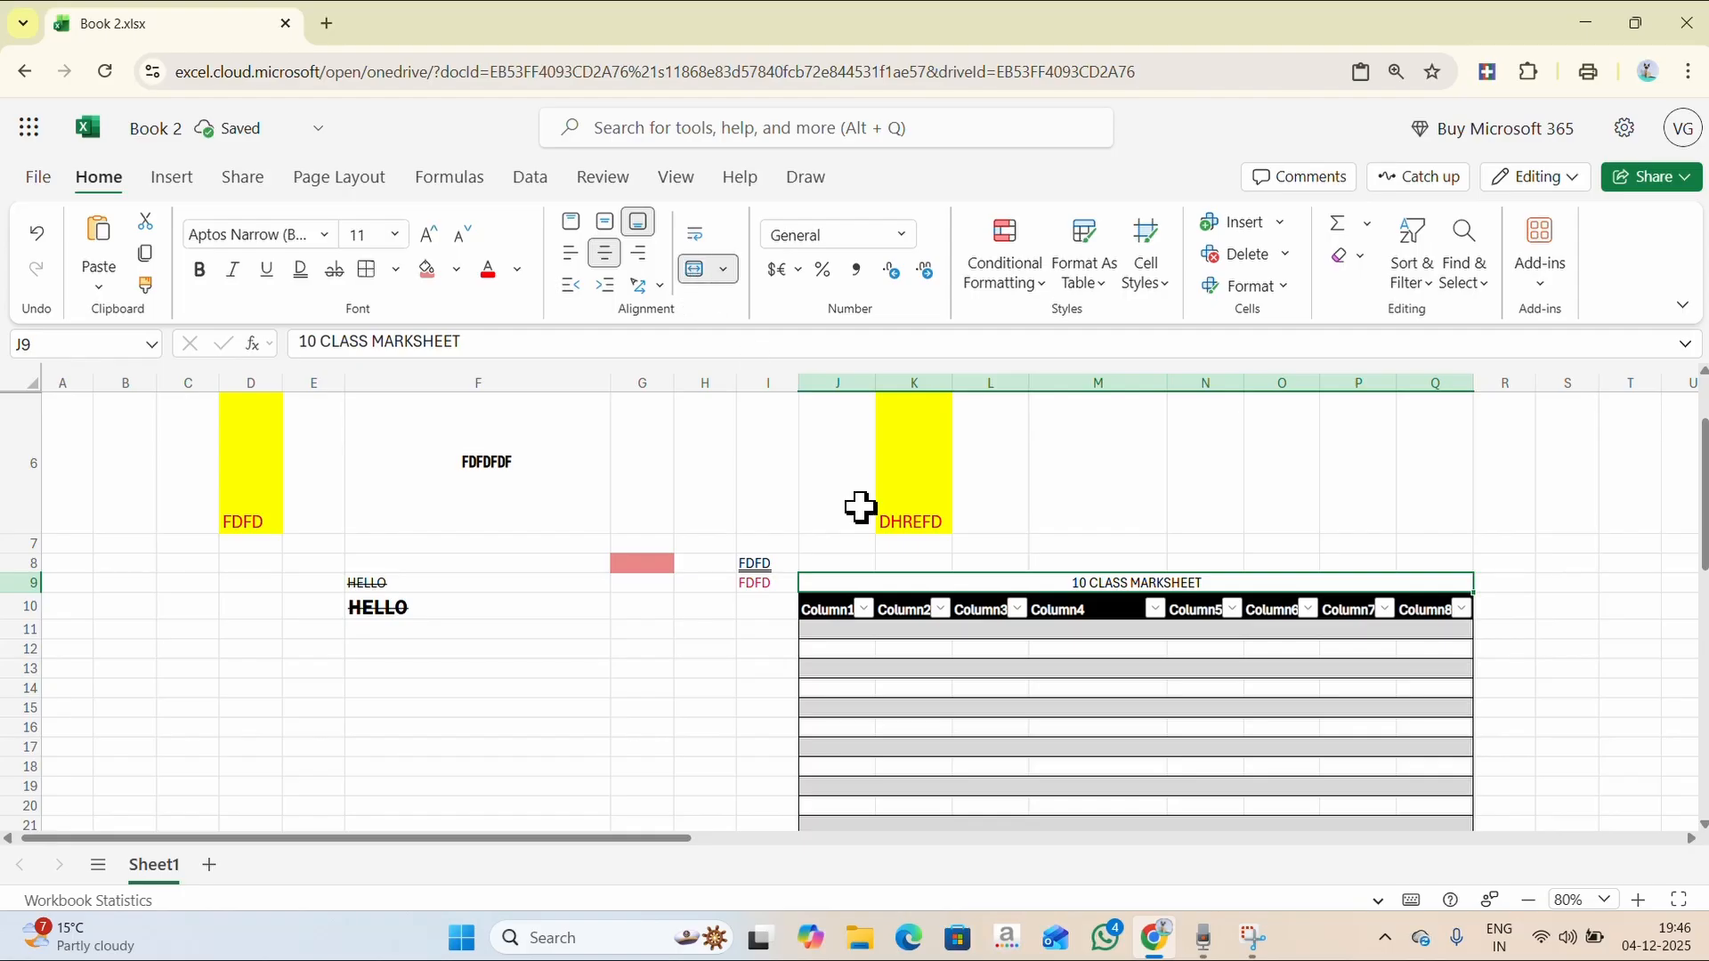
pyautogui.click(1636, 899)
pyautogui.scroll(-1, 1648, 675)
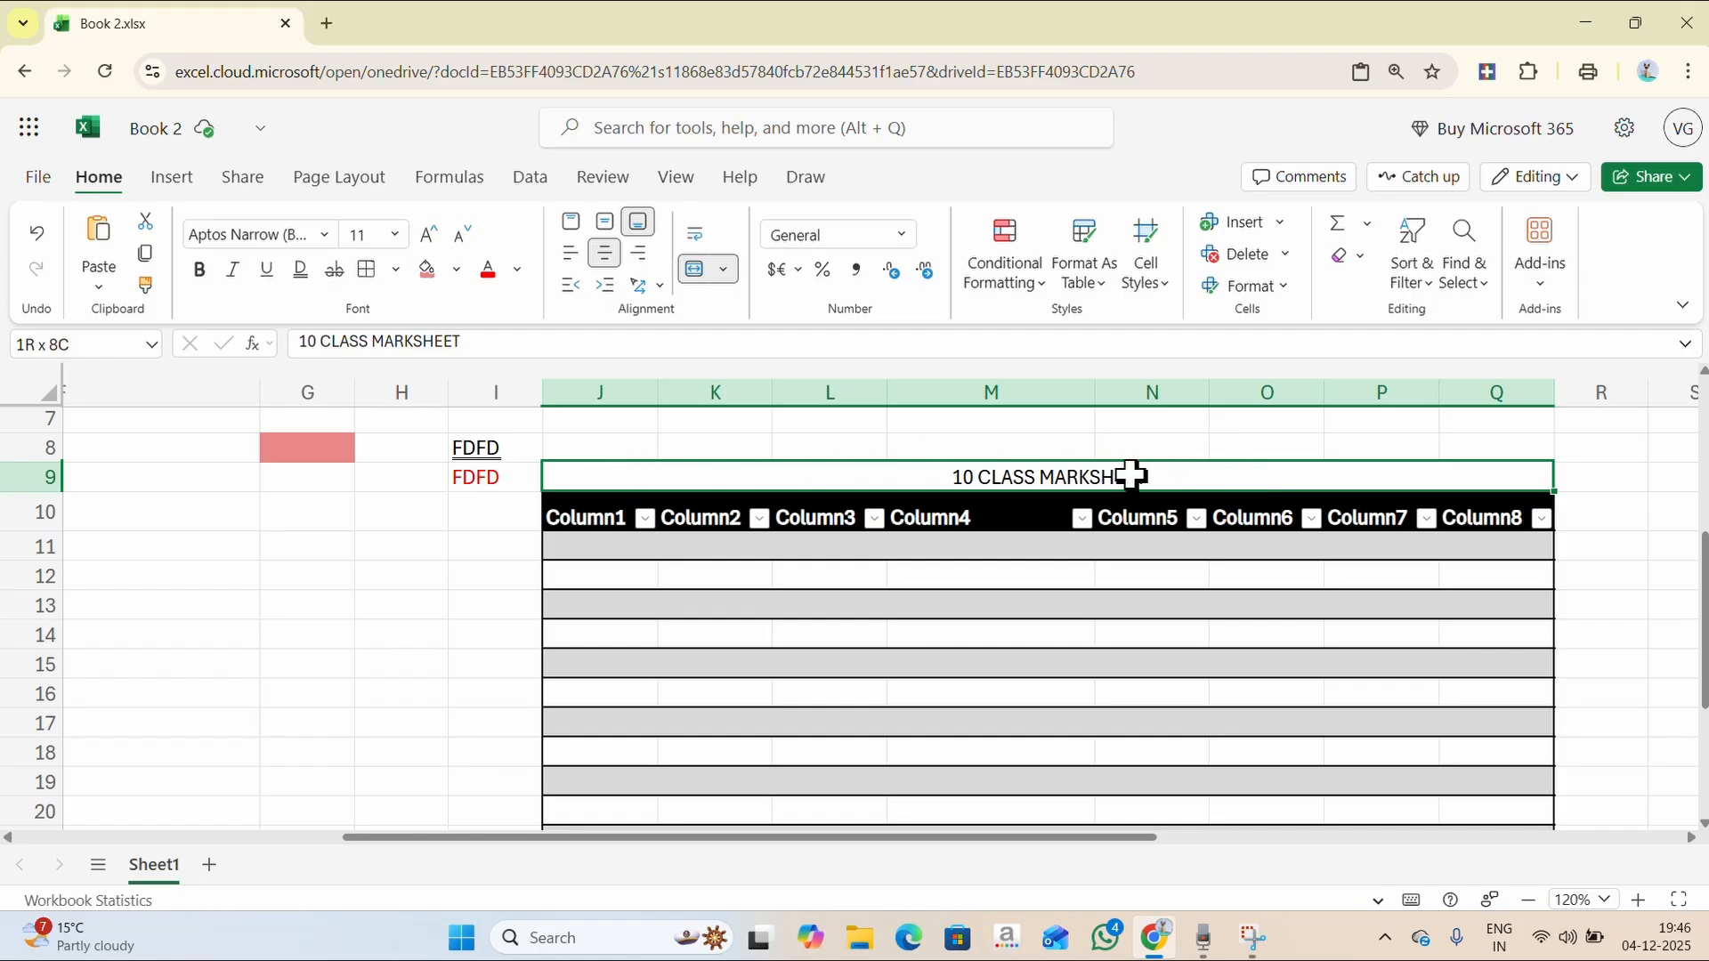
# - Set the title to 20 pt and give its banner a blue theme fill
pyautogui.click(392, 236)
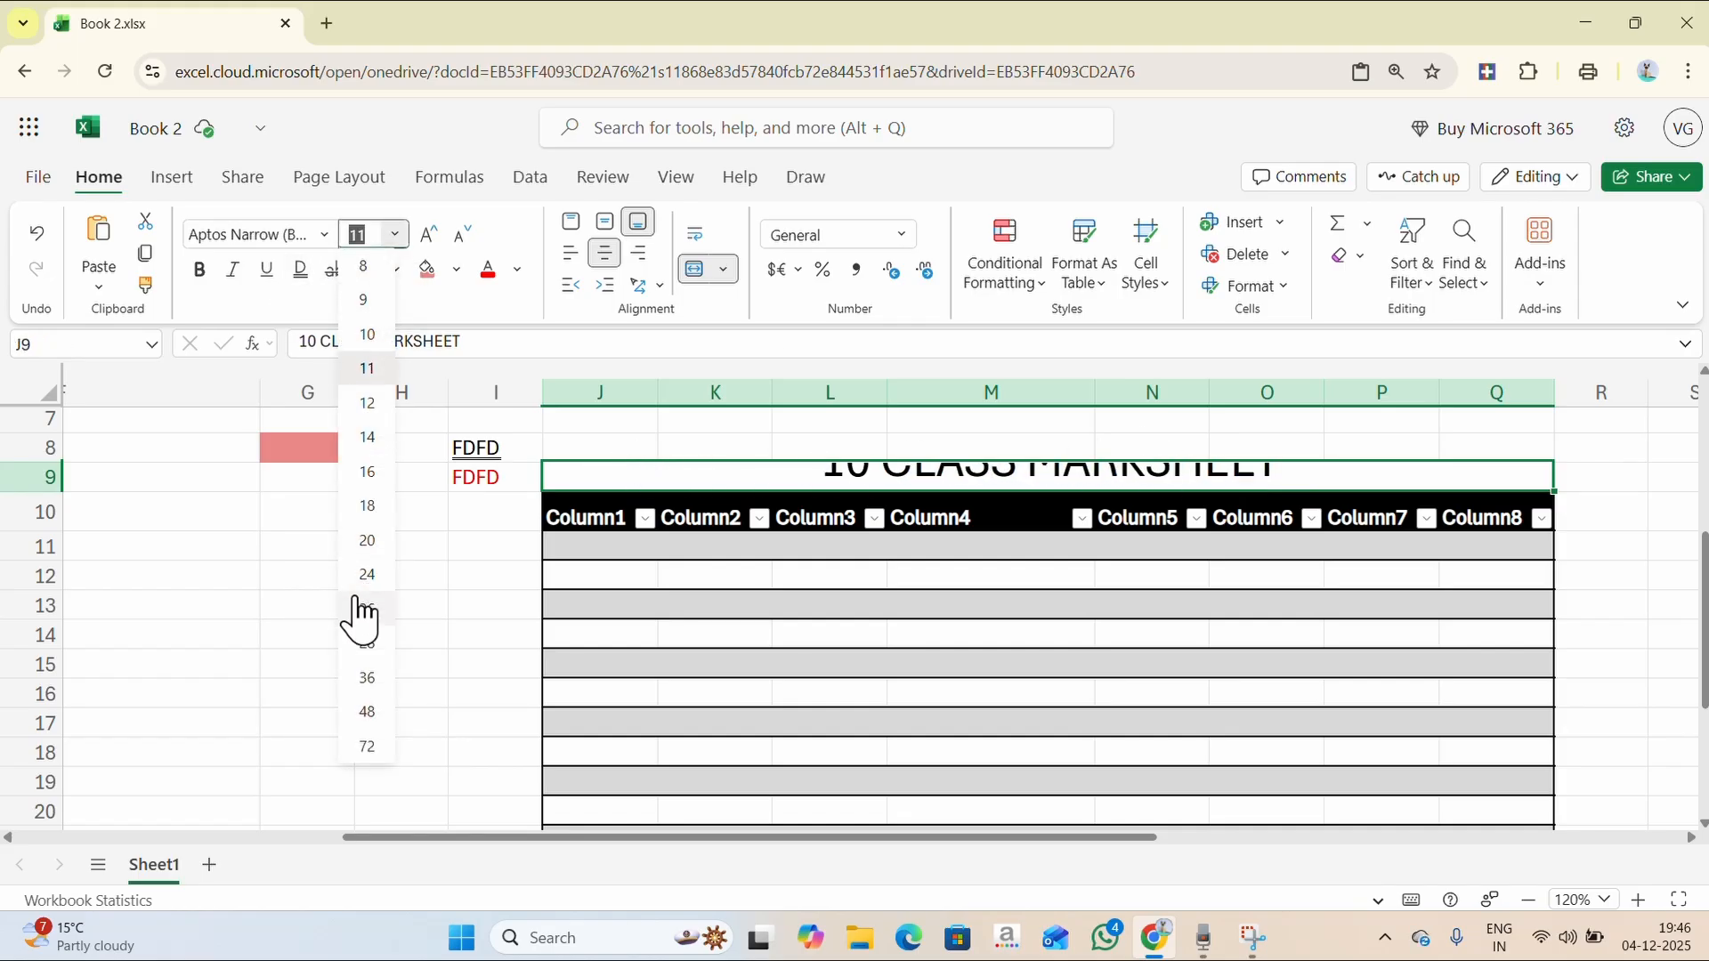
pyautogui.click(368, 544)
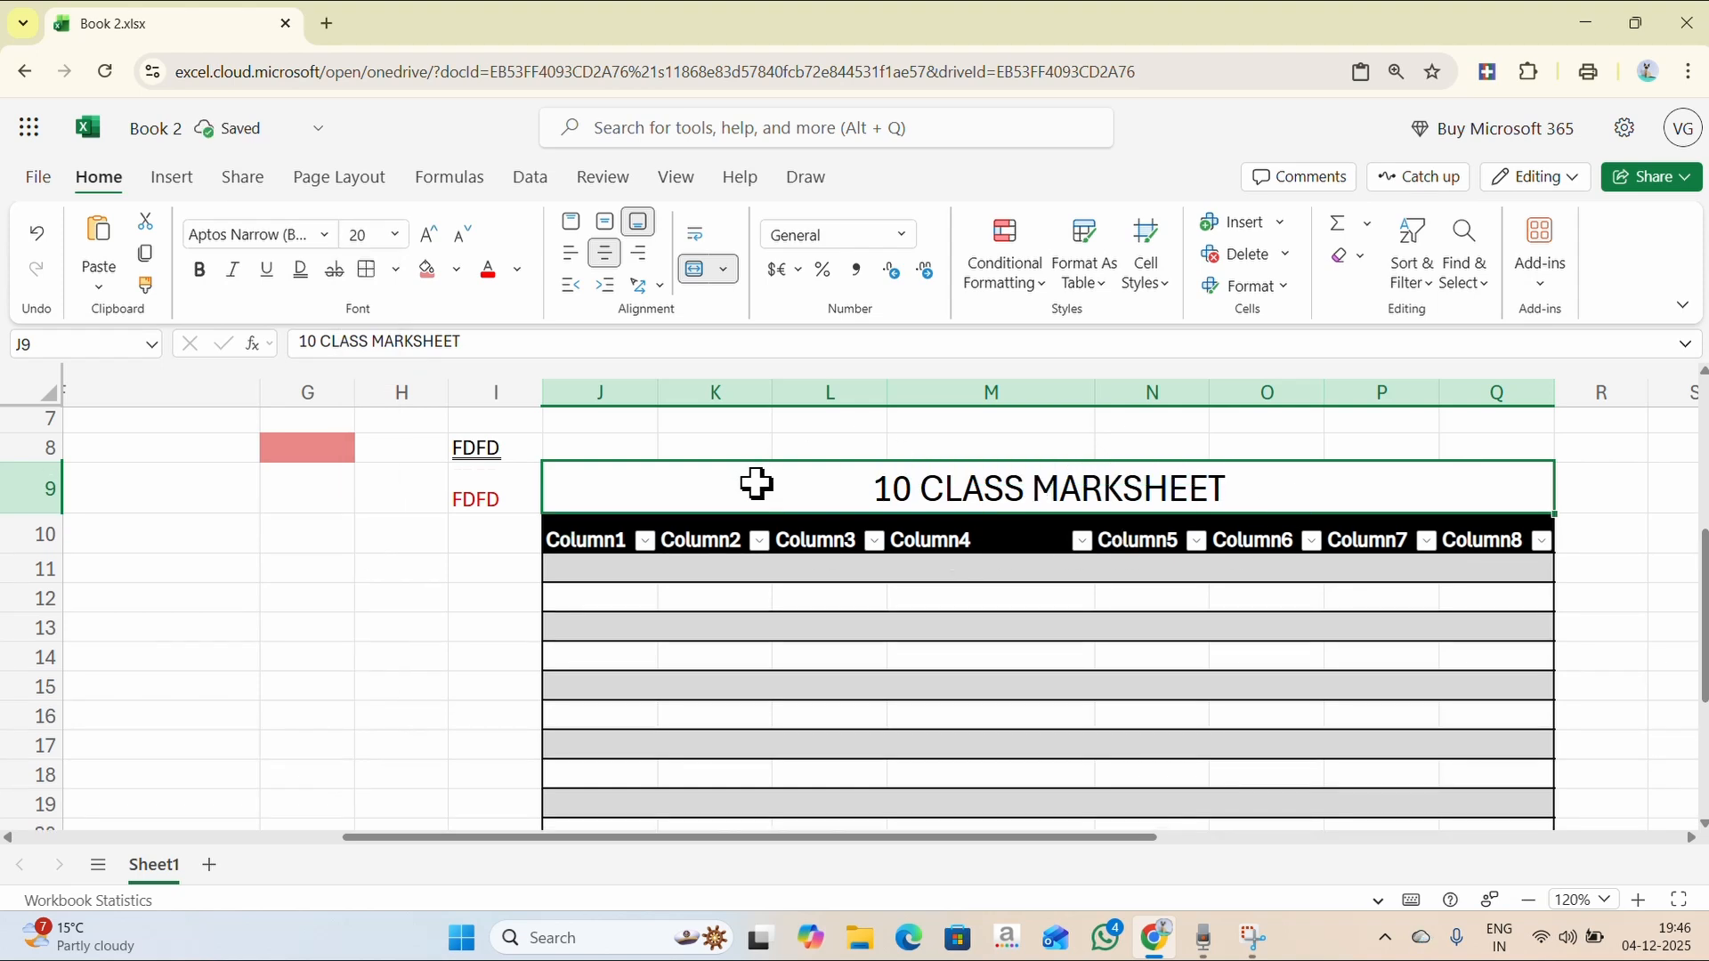
pyautogui.click(427, 272)
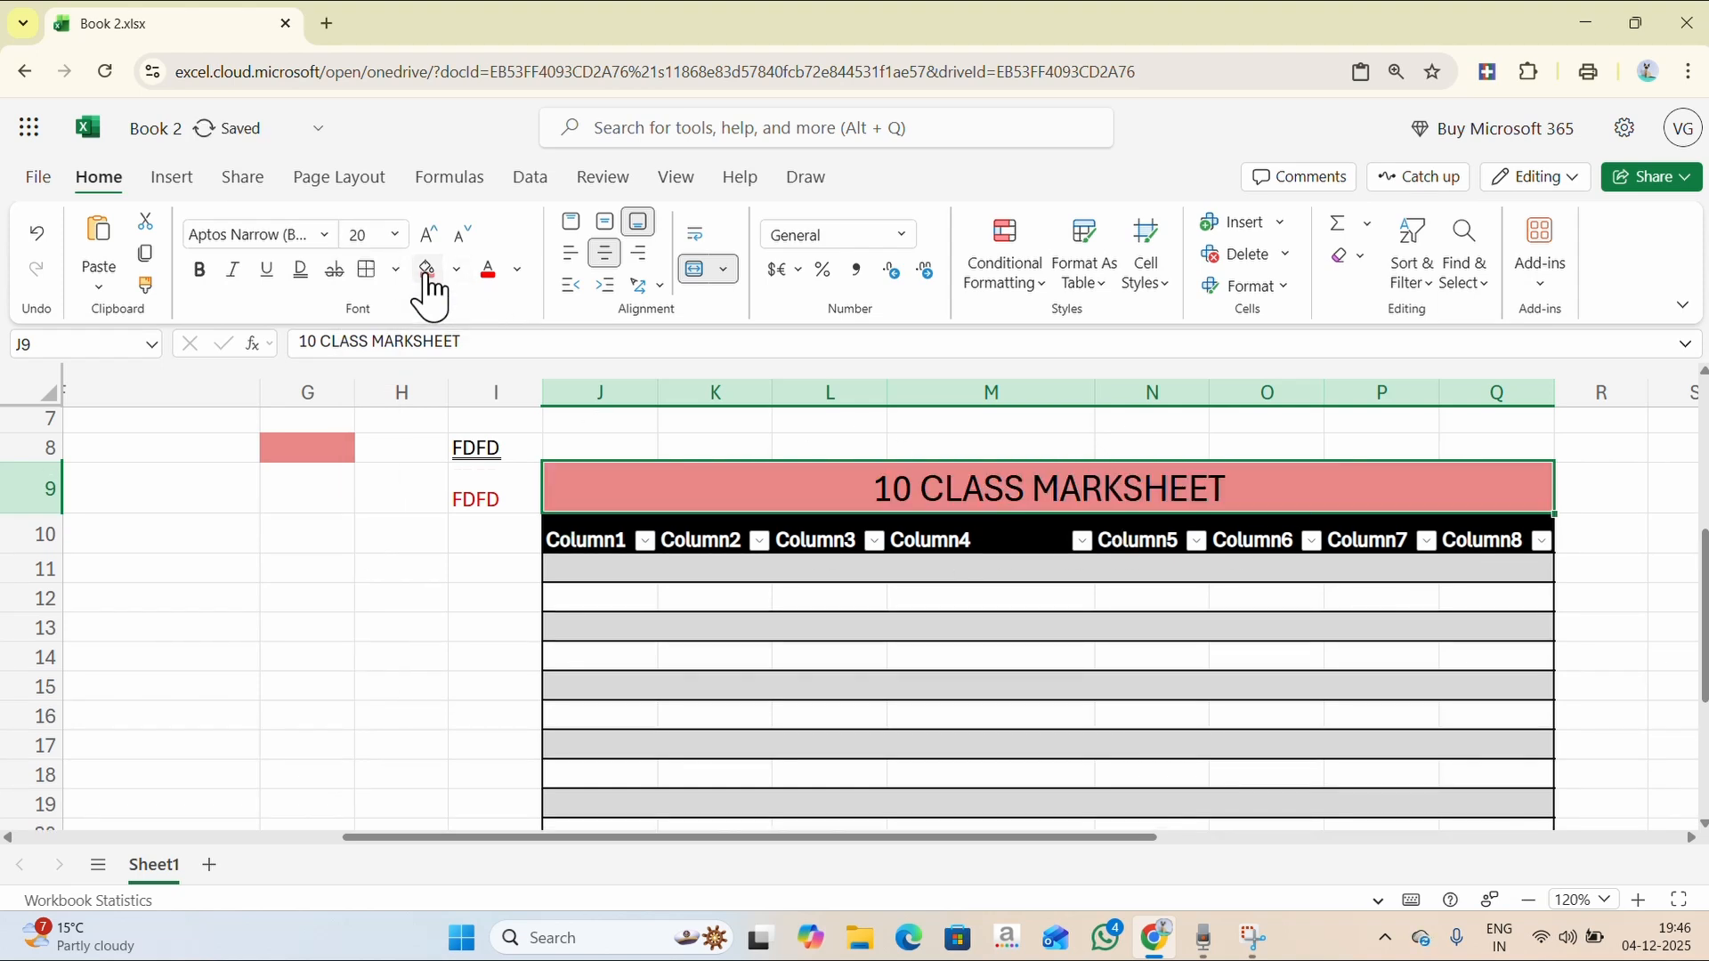
pyautogui.click(456, 271)
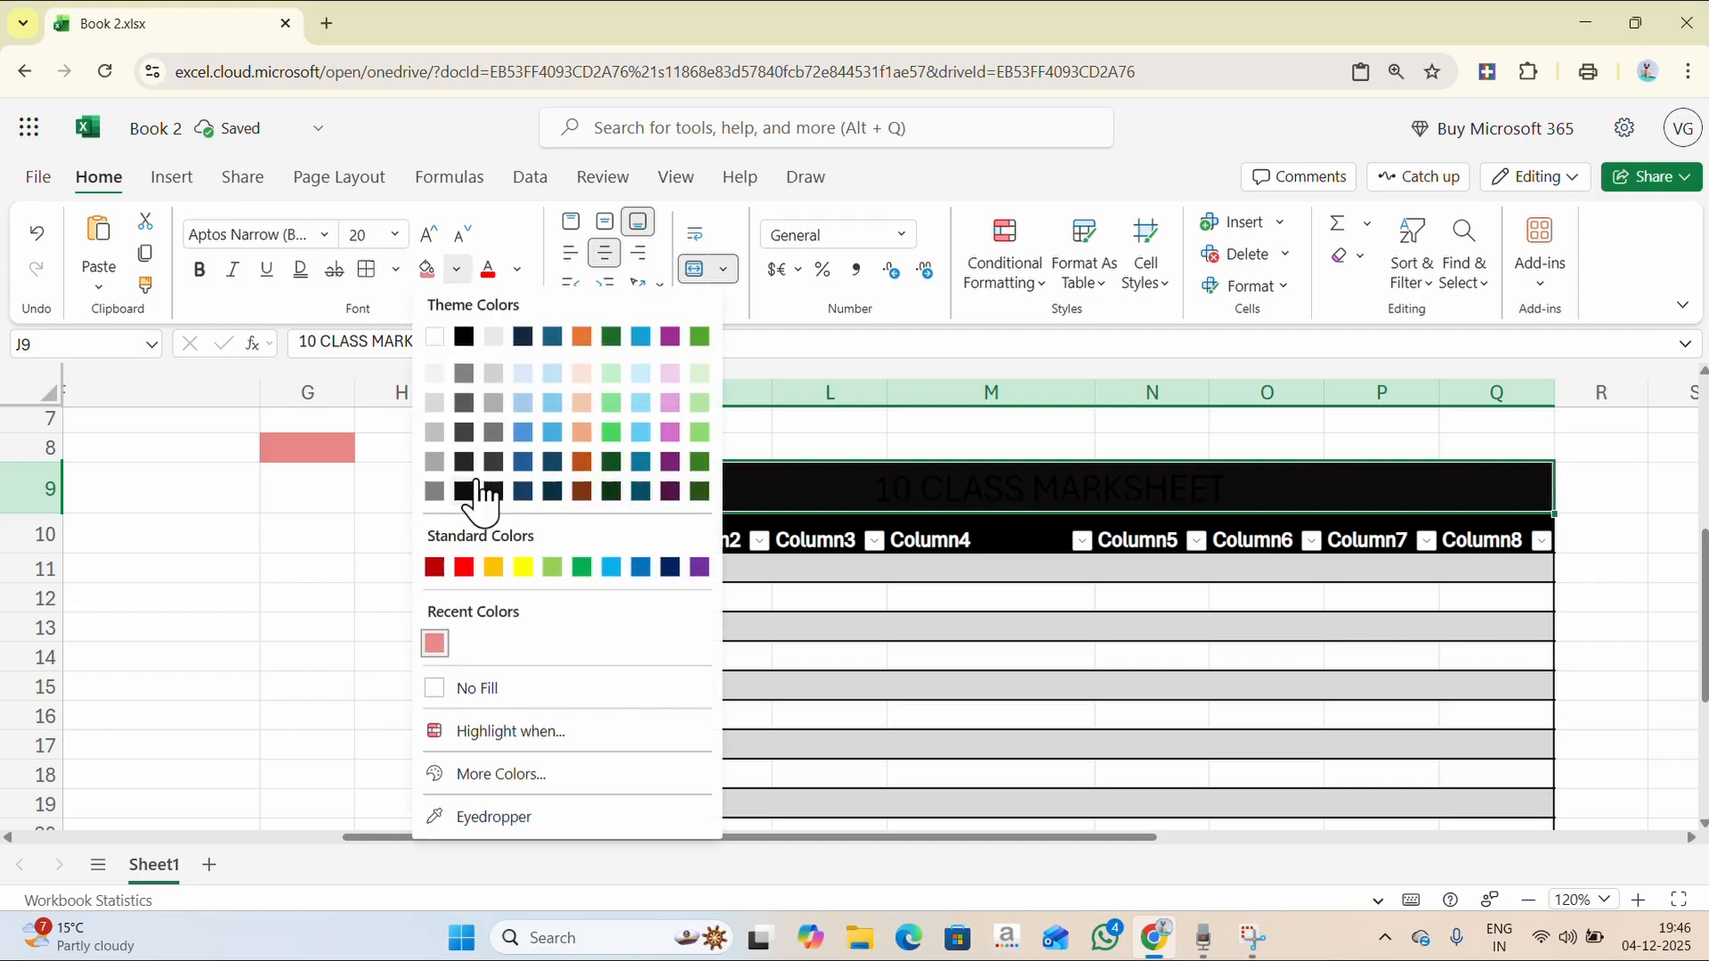
pyautogui.click(525, 436)
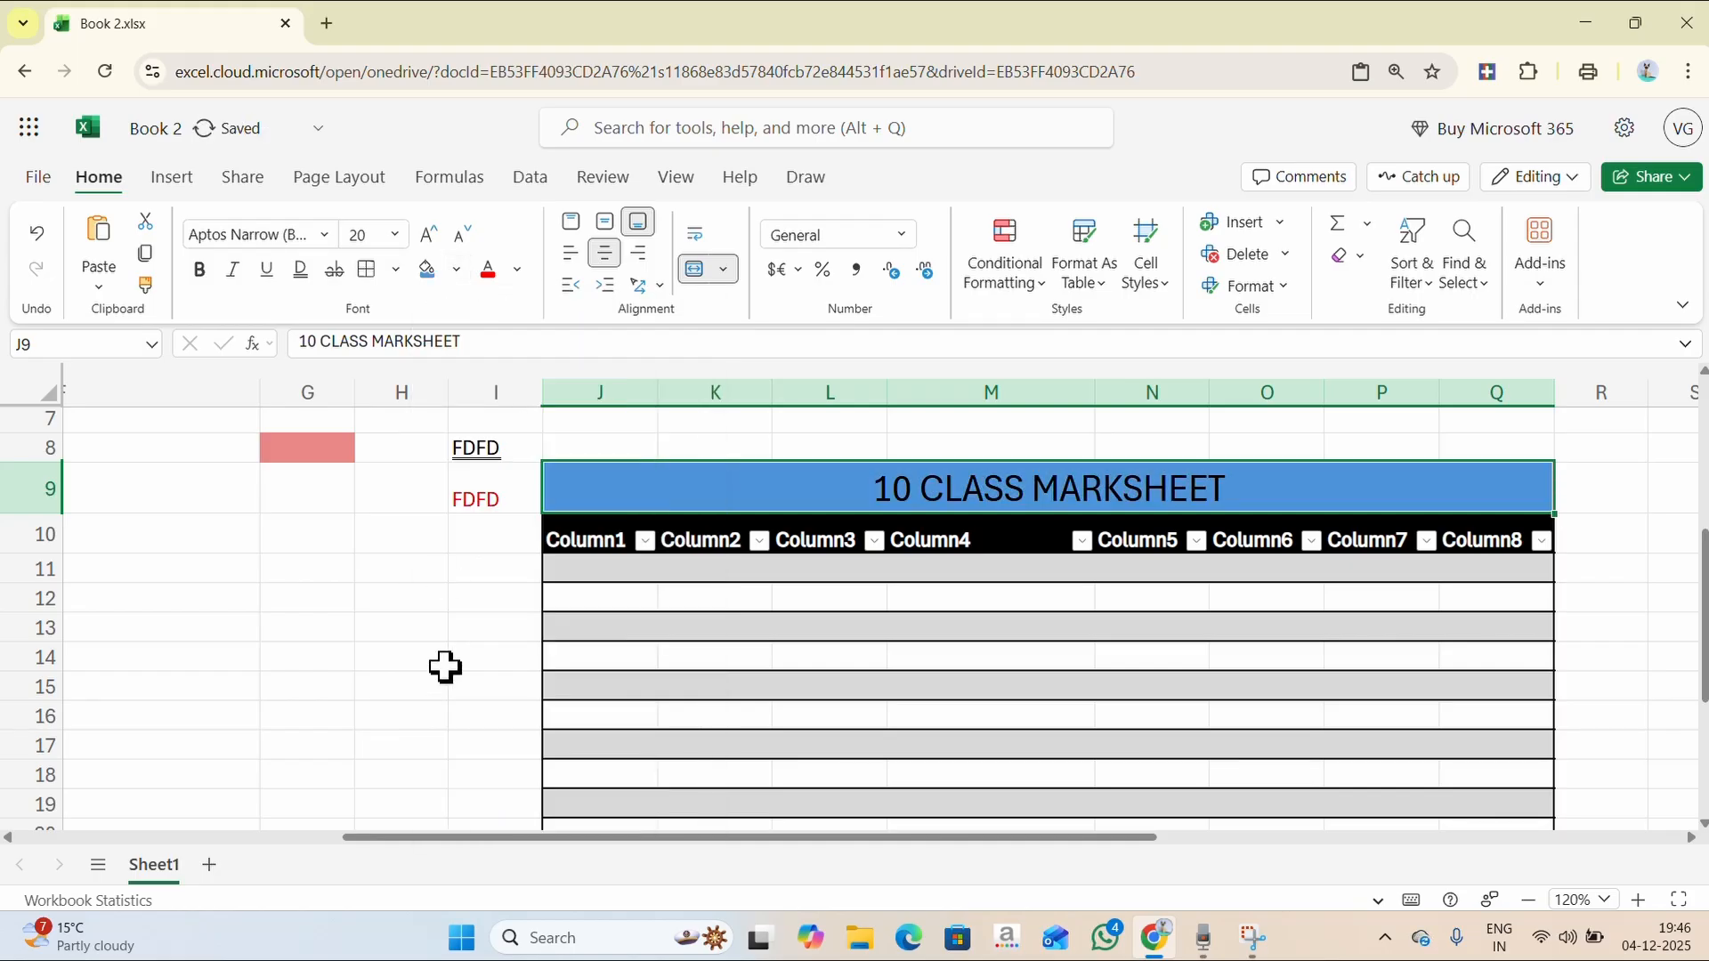
pyautogui.click(442, 657)
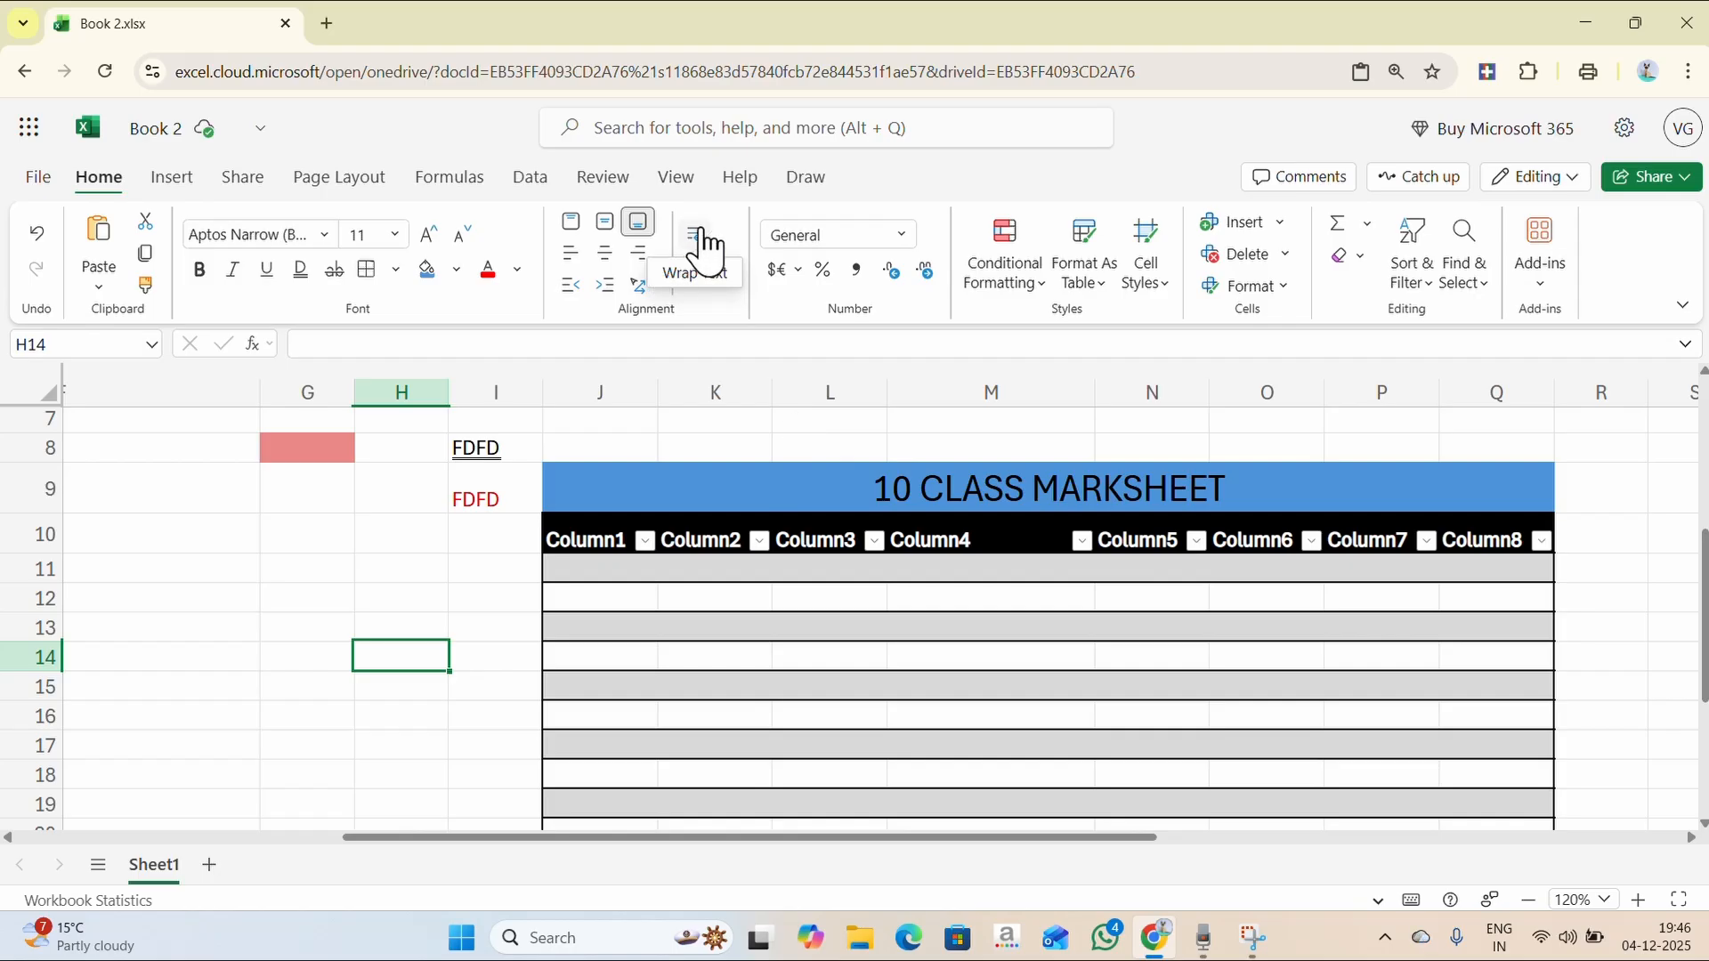
# - Enter 'DJFDJFDKFJDSLFJDLFJSDLFDSJLF' in cell G14
pyautogui.scroll(-1, 504, 603)
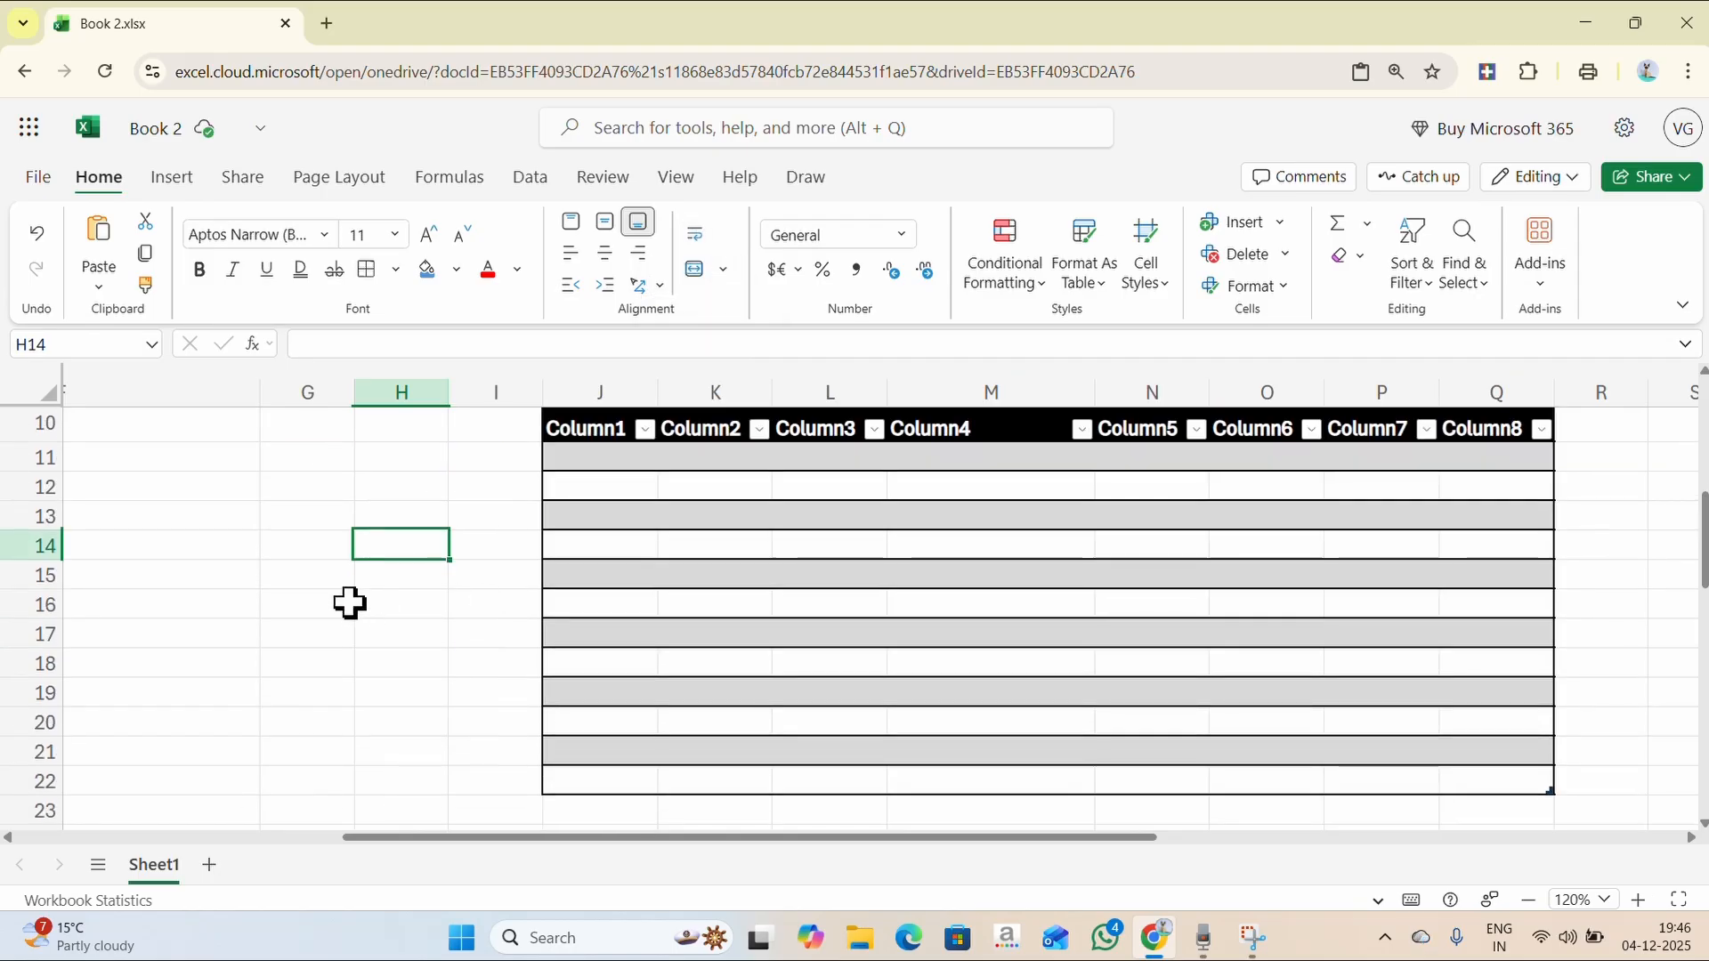
pyautogui.click(304, 549)
pyautogui.doubleClick(305, 549)
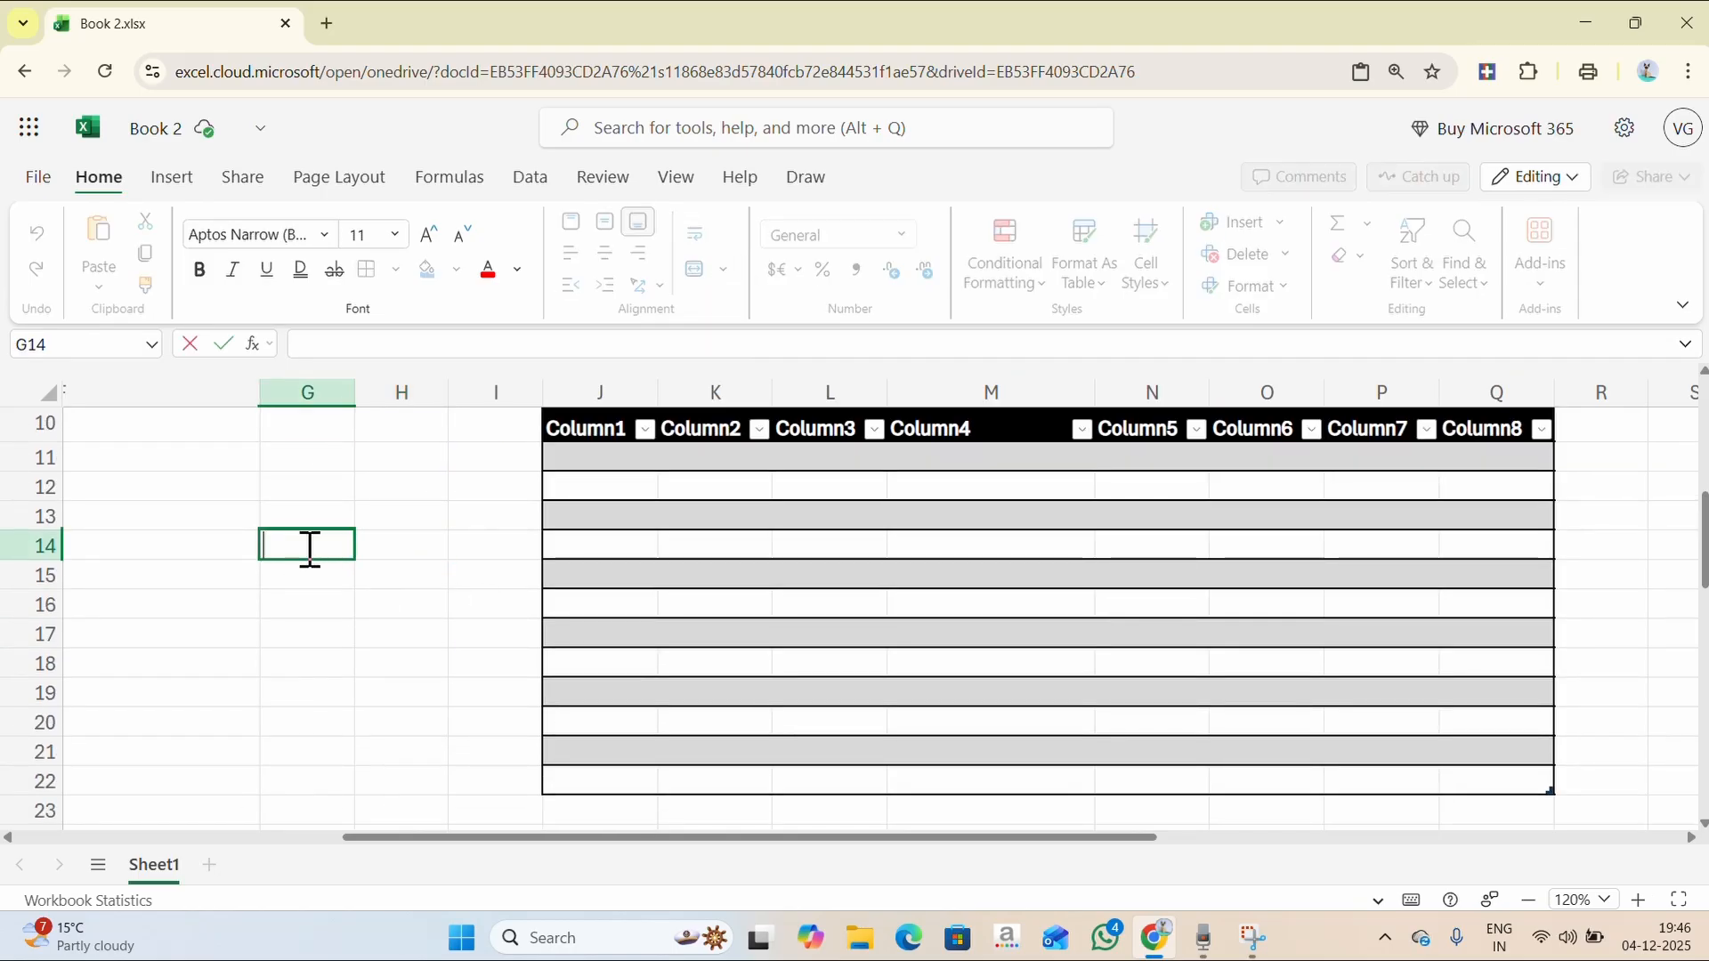
pyautogui.write('DJFDJFDKFJDSLFJDLFJSDLFDSJLF')
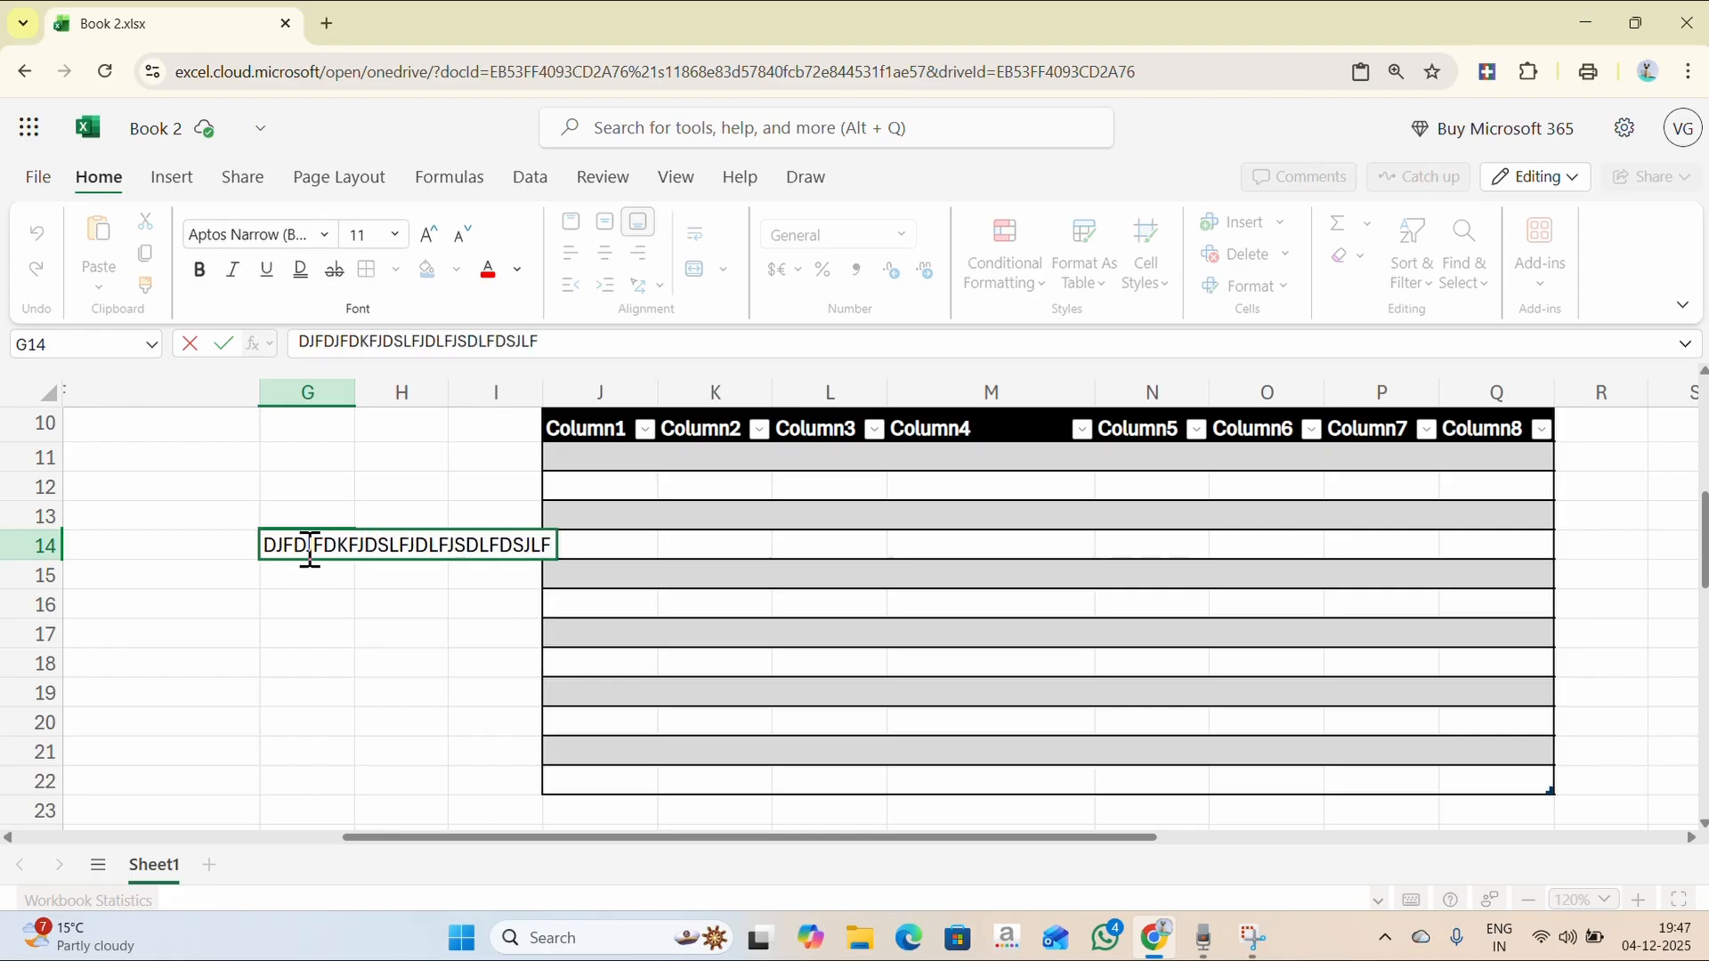
pyautogui.press('Return')
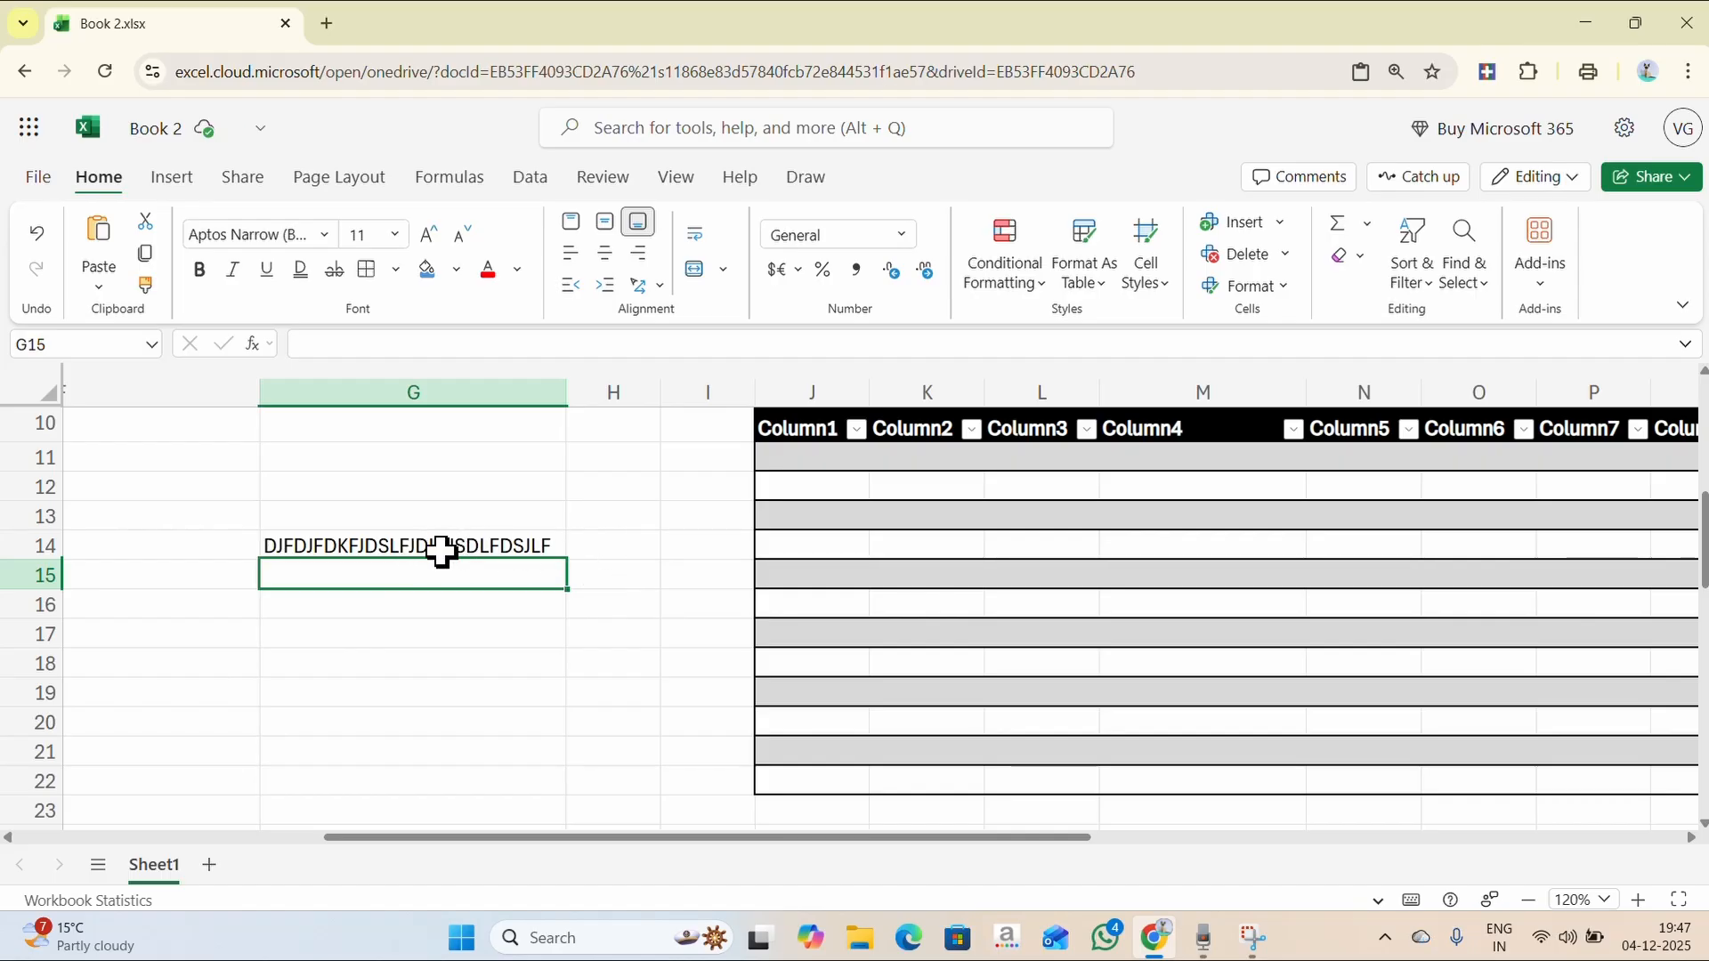
# - Turn on Wrap Text for H15 and enter a person's full name there
pyautogui.click(610, 568)
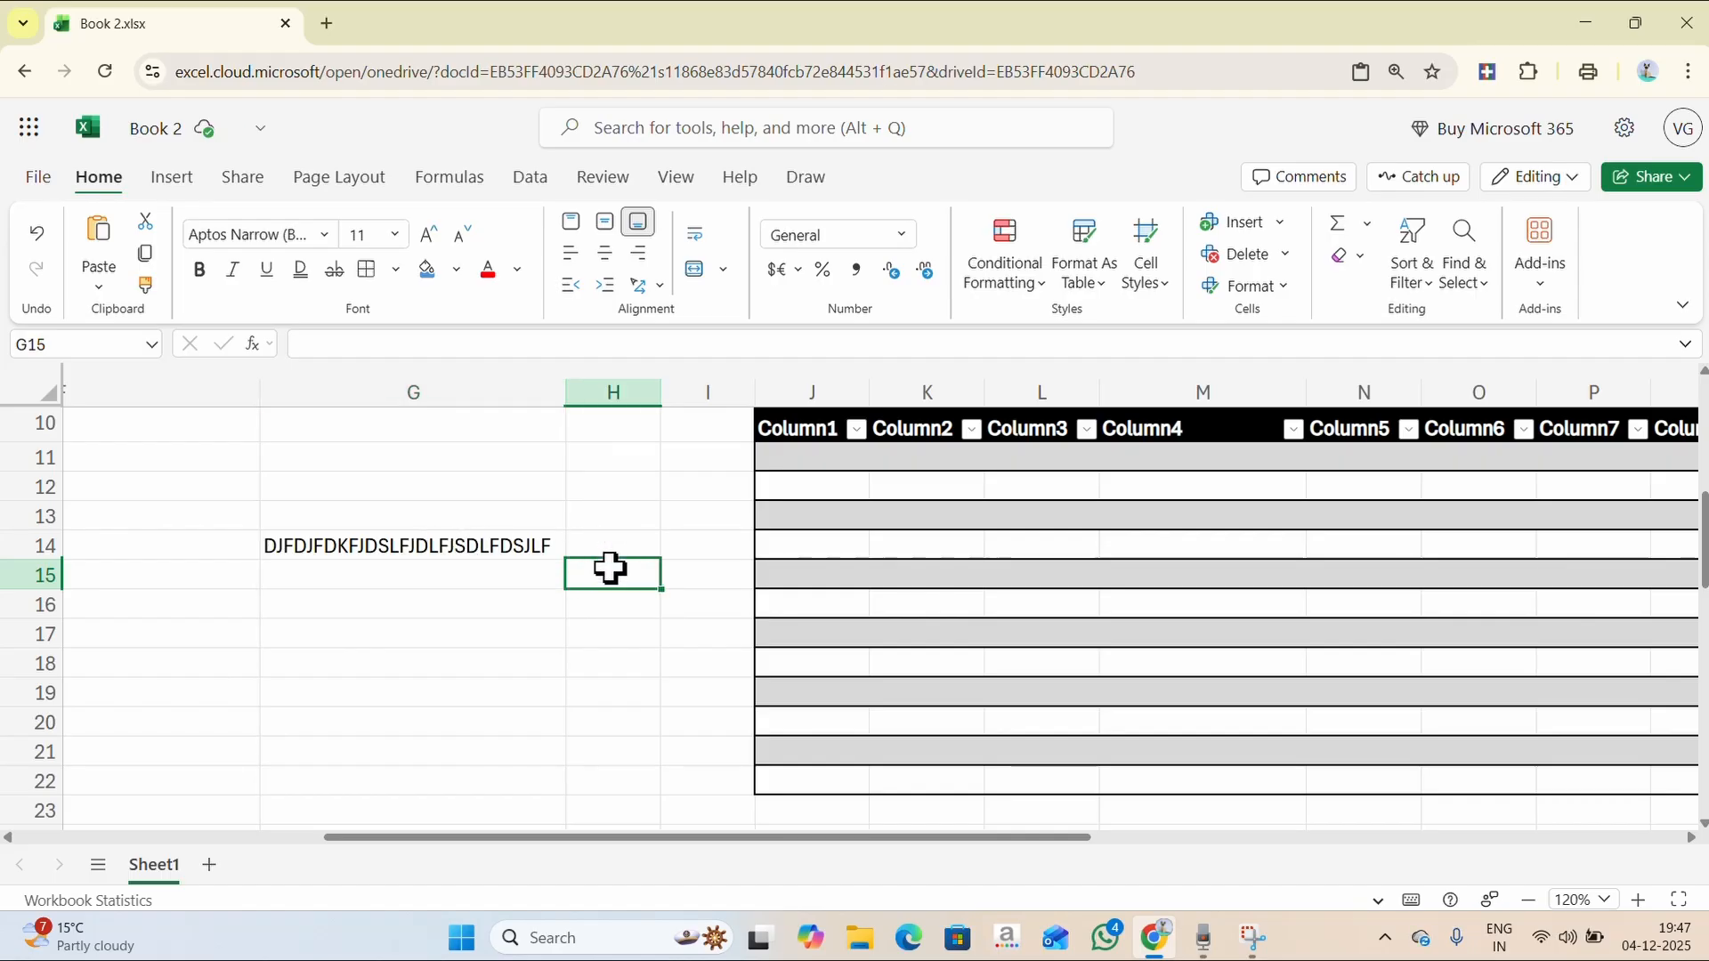
pyautogui.click(700, 251)
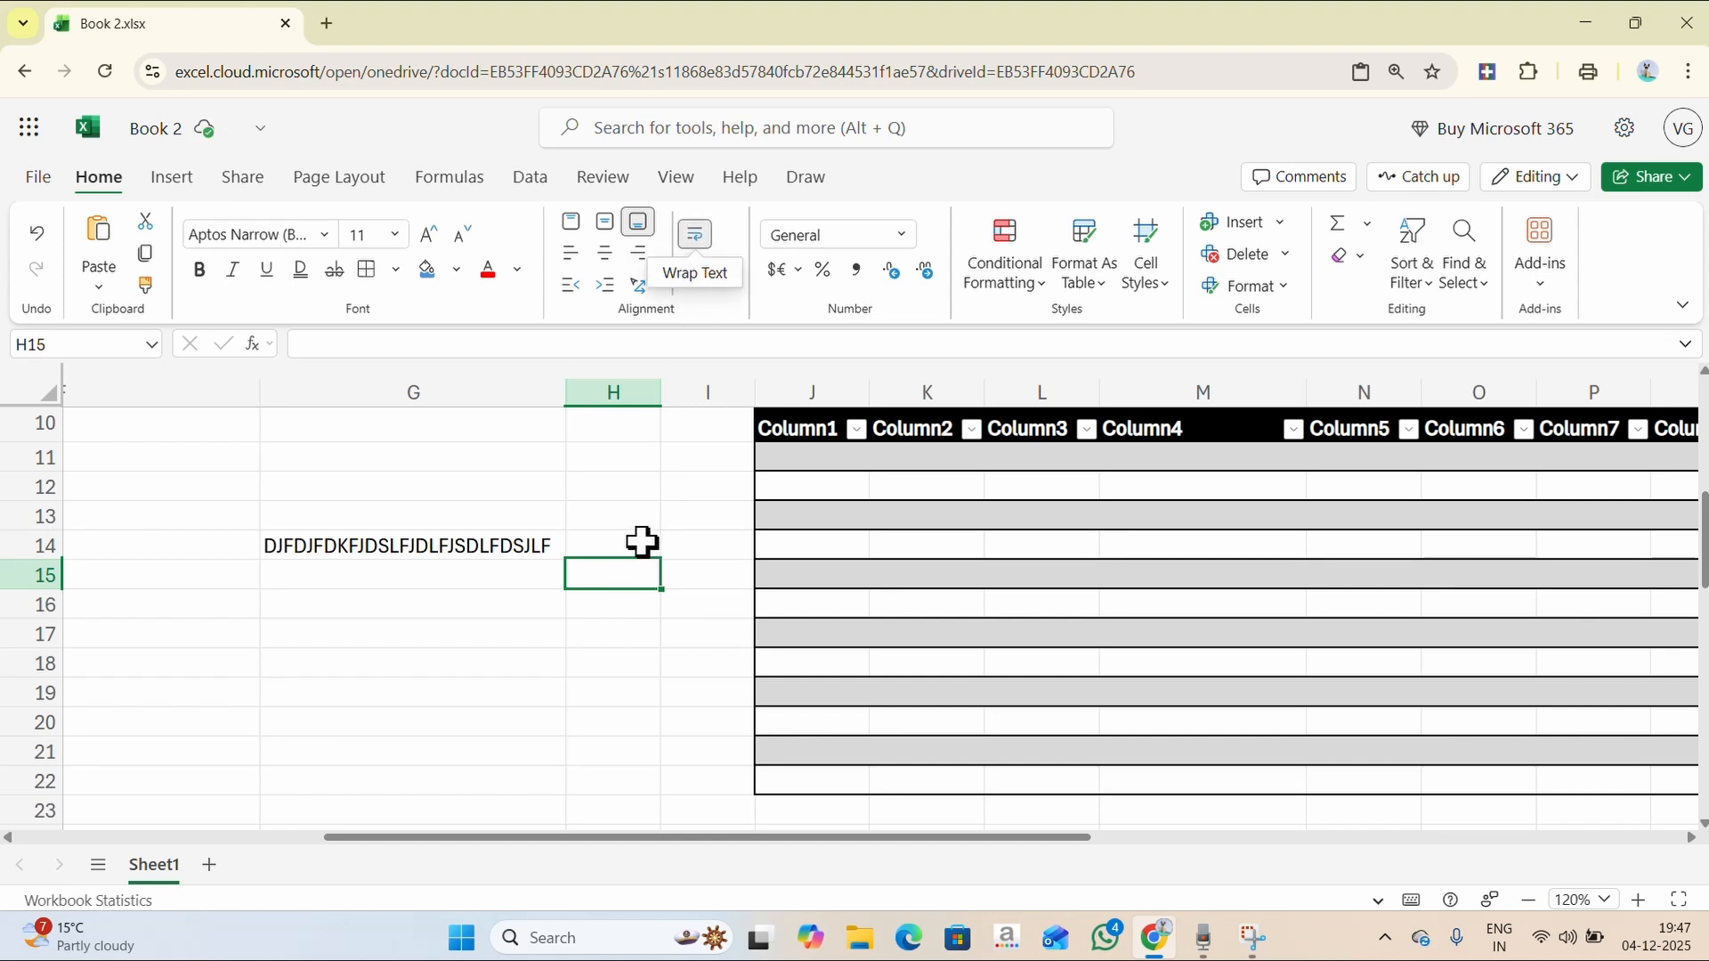
pyautogui.doubleClick(619, 580)
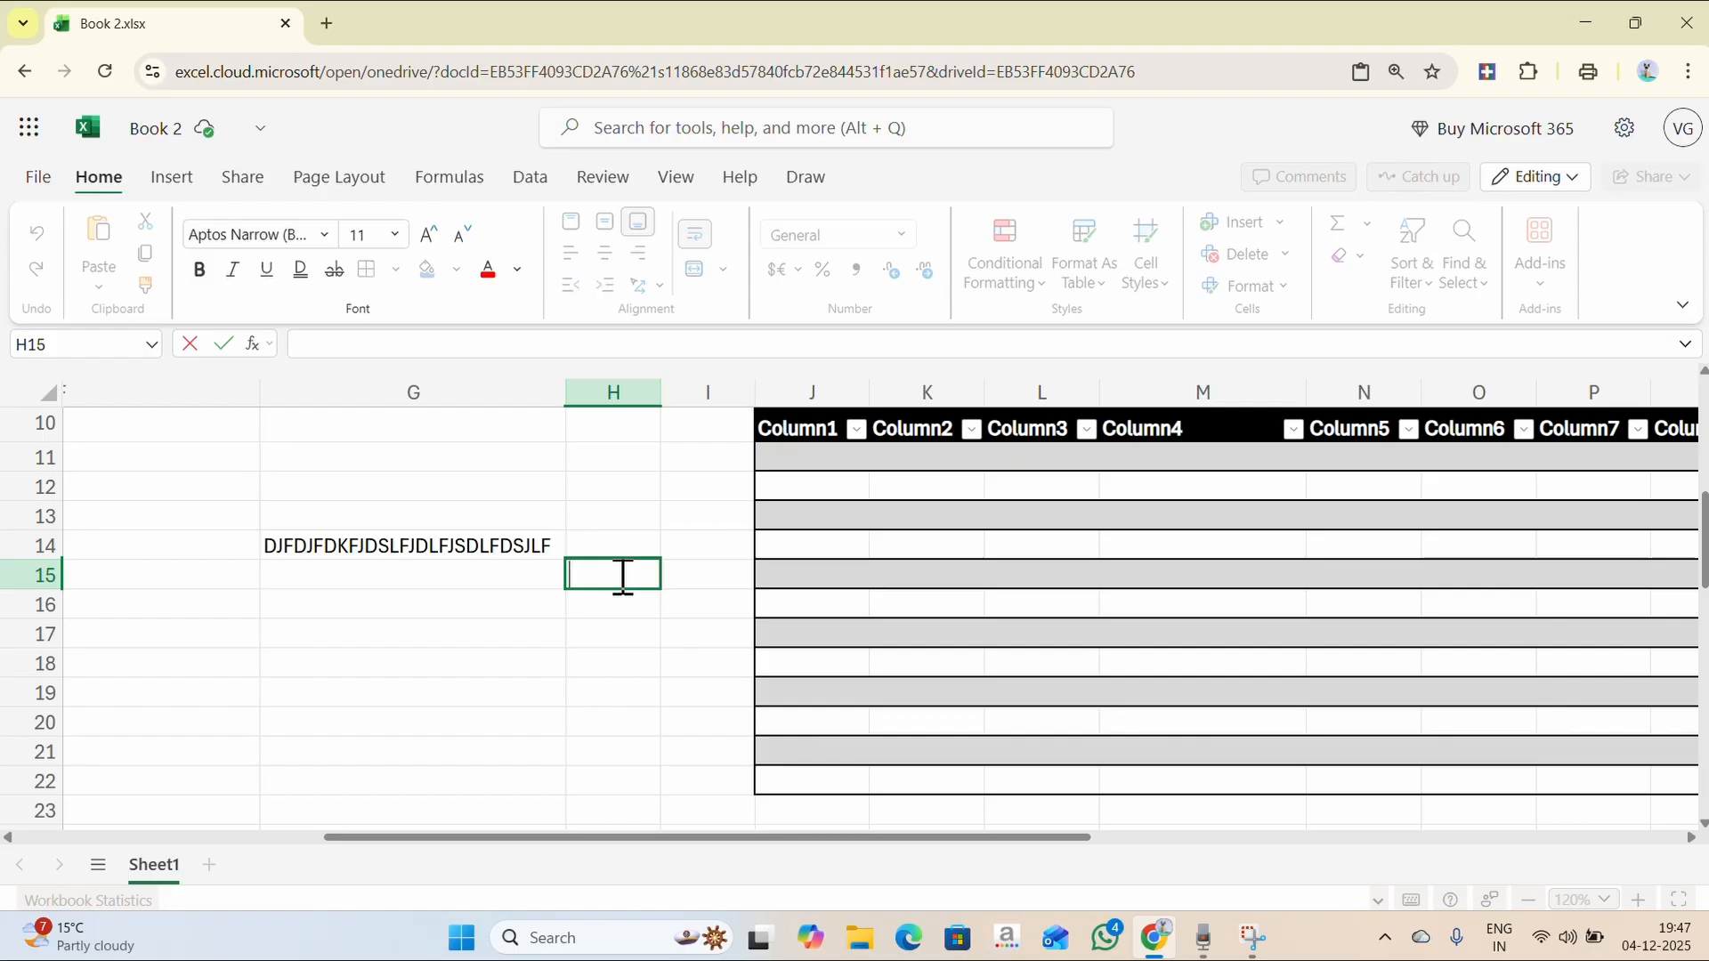
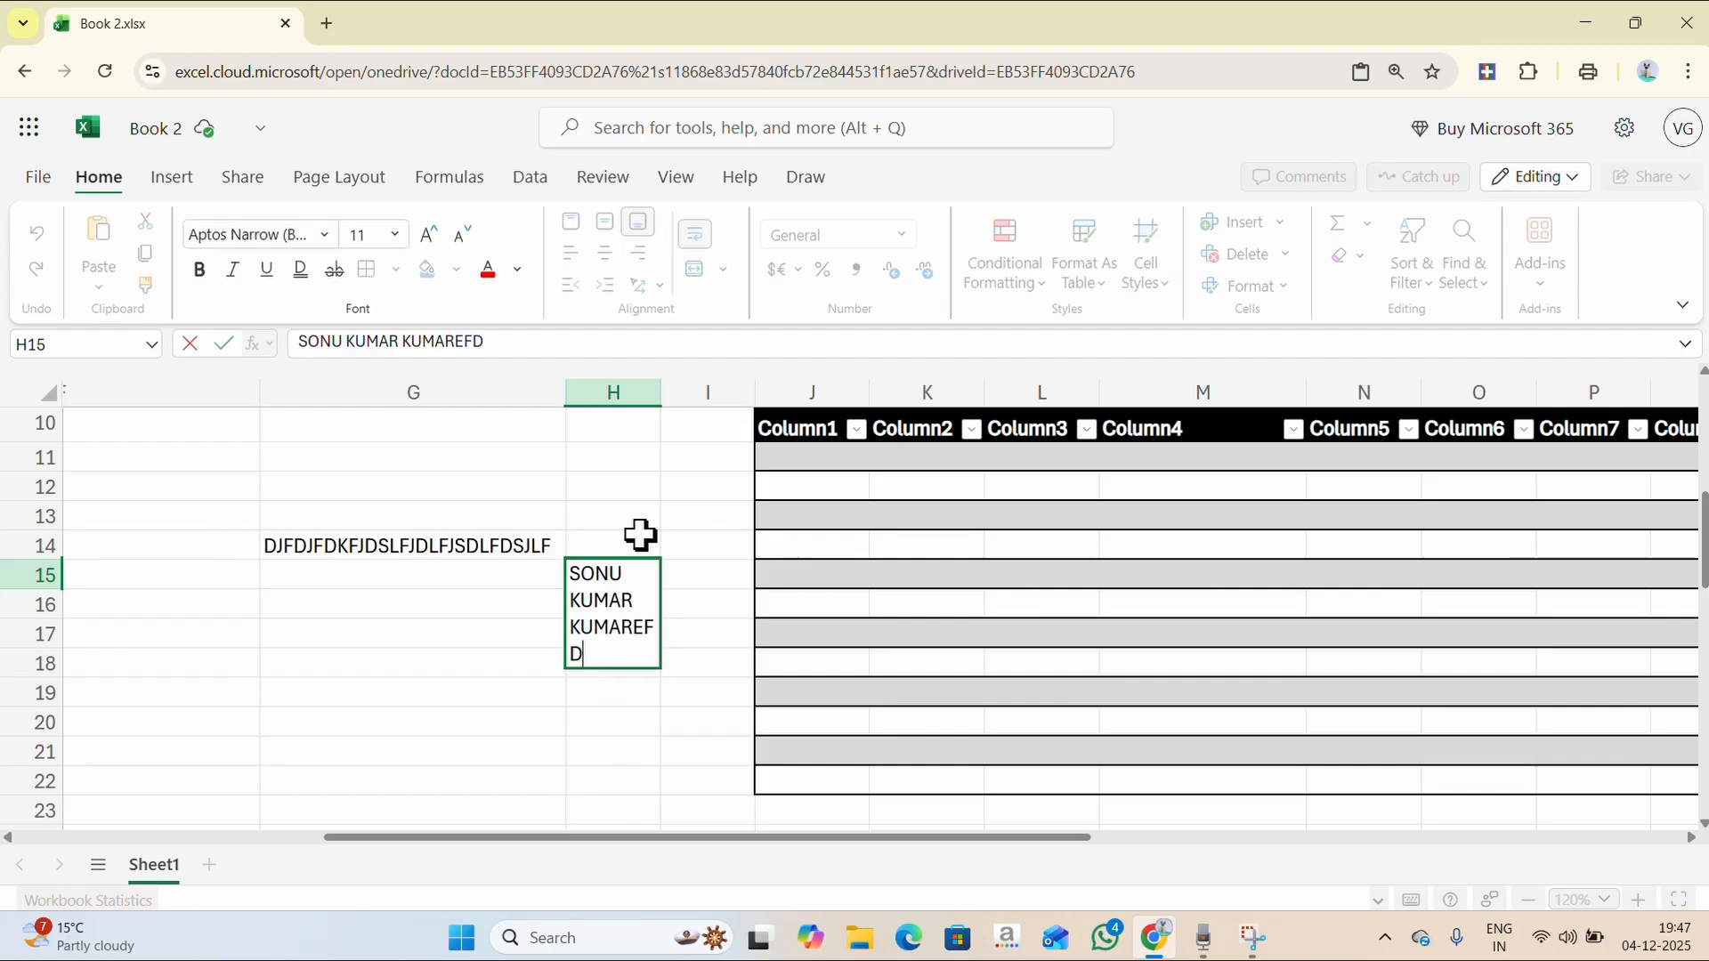
pyautogui.click(682, 602)
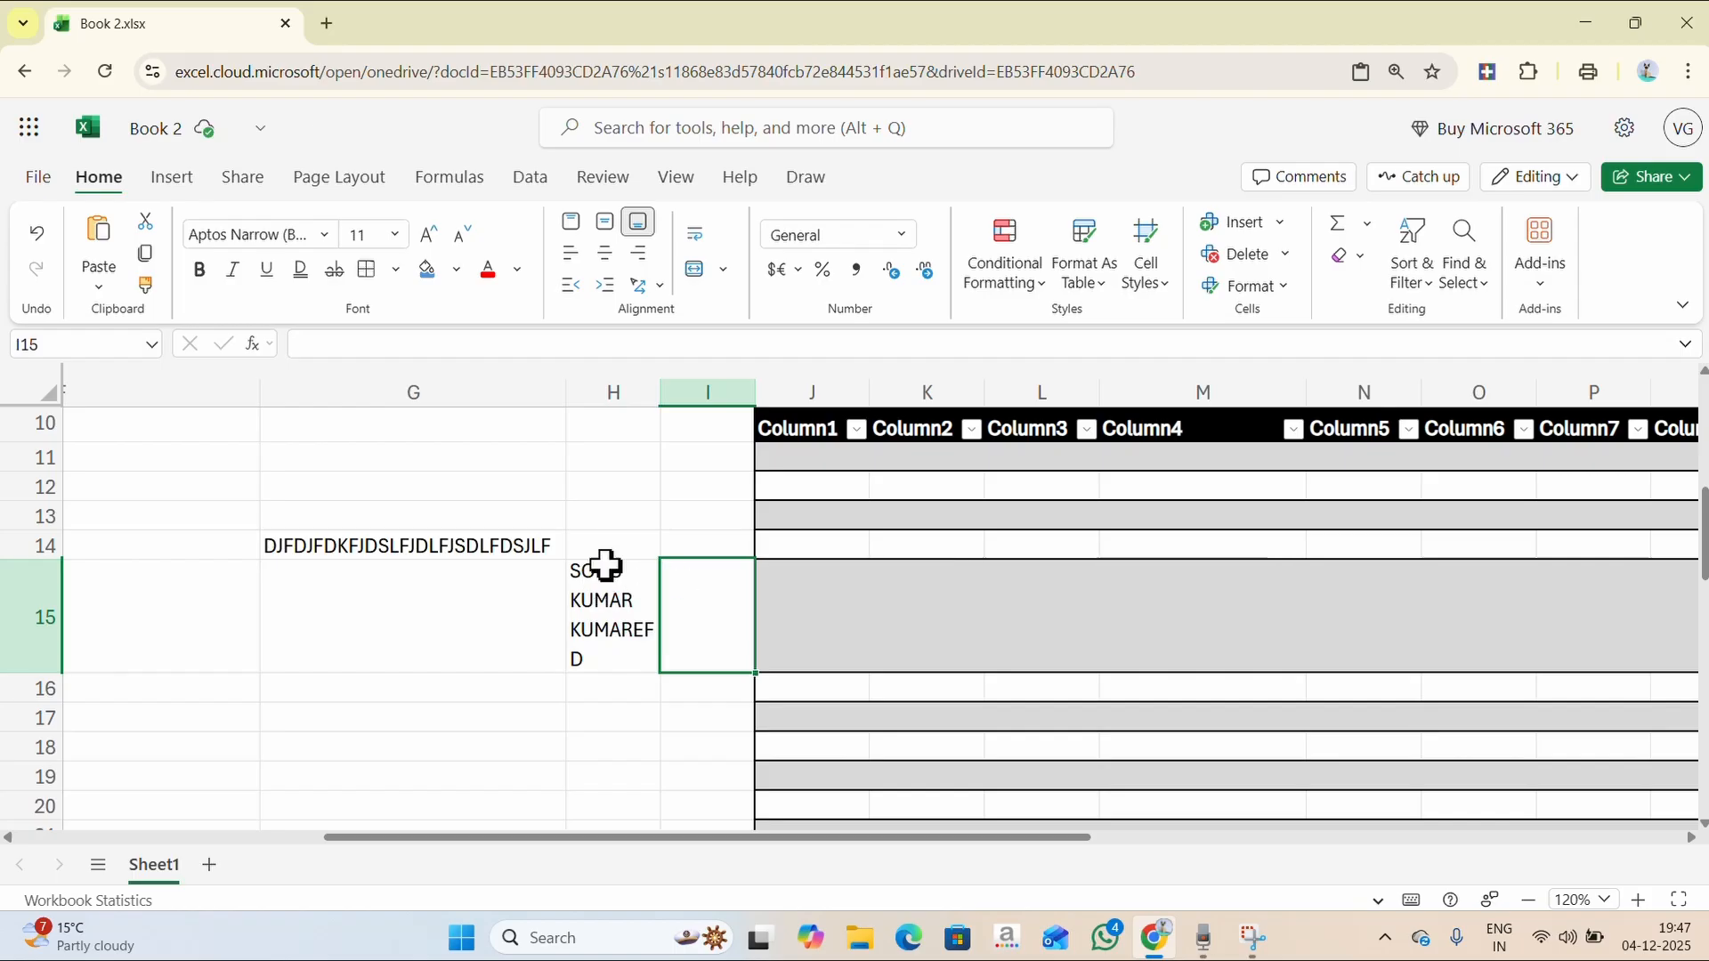
pyautogui.click(628, 751)
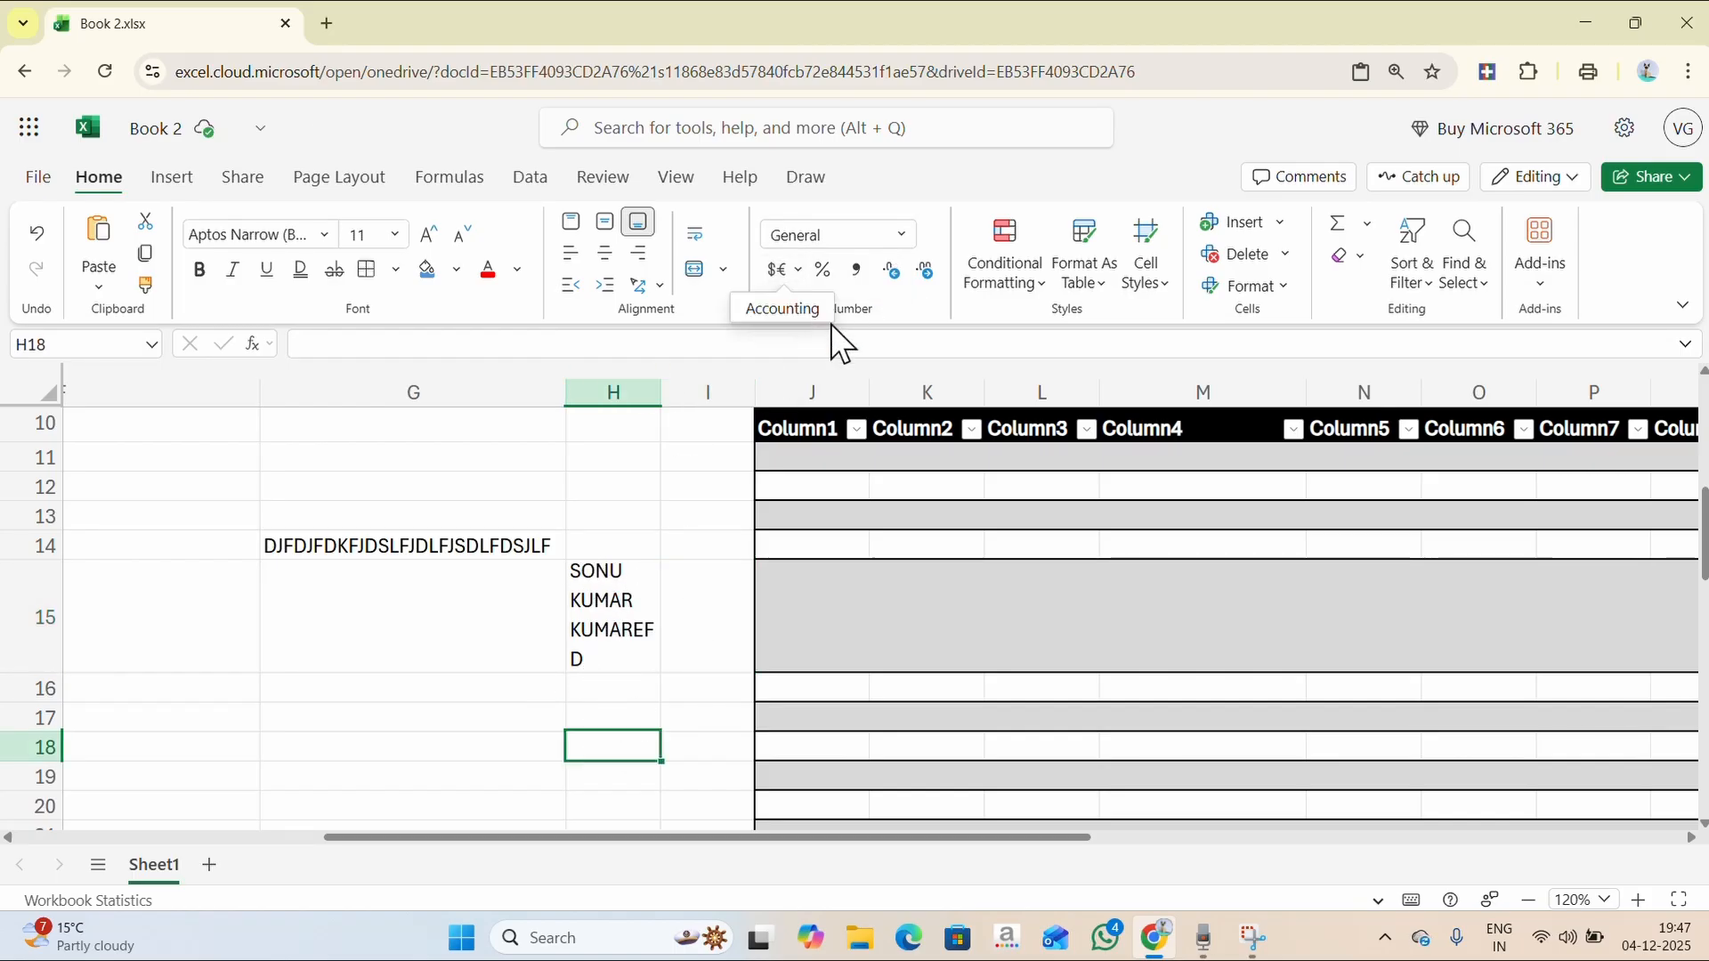
pyautogui.scroll(-5, 824, 507)
# - Format J26 as Currency and enter 25151 so it shows $25,151.00
pyautogui.scroll(1, 819, 499)
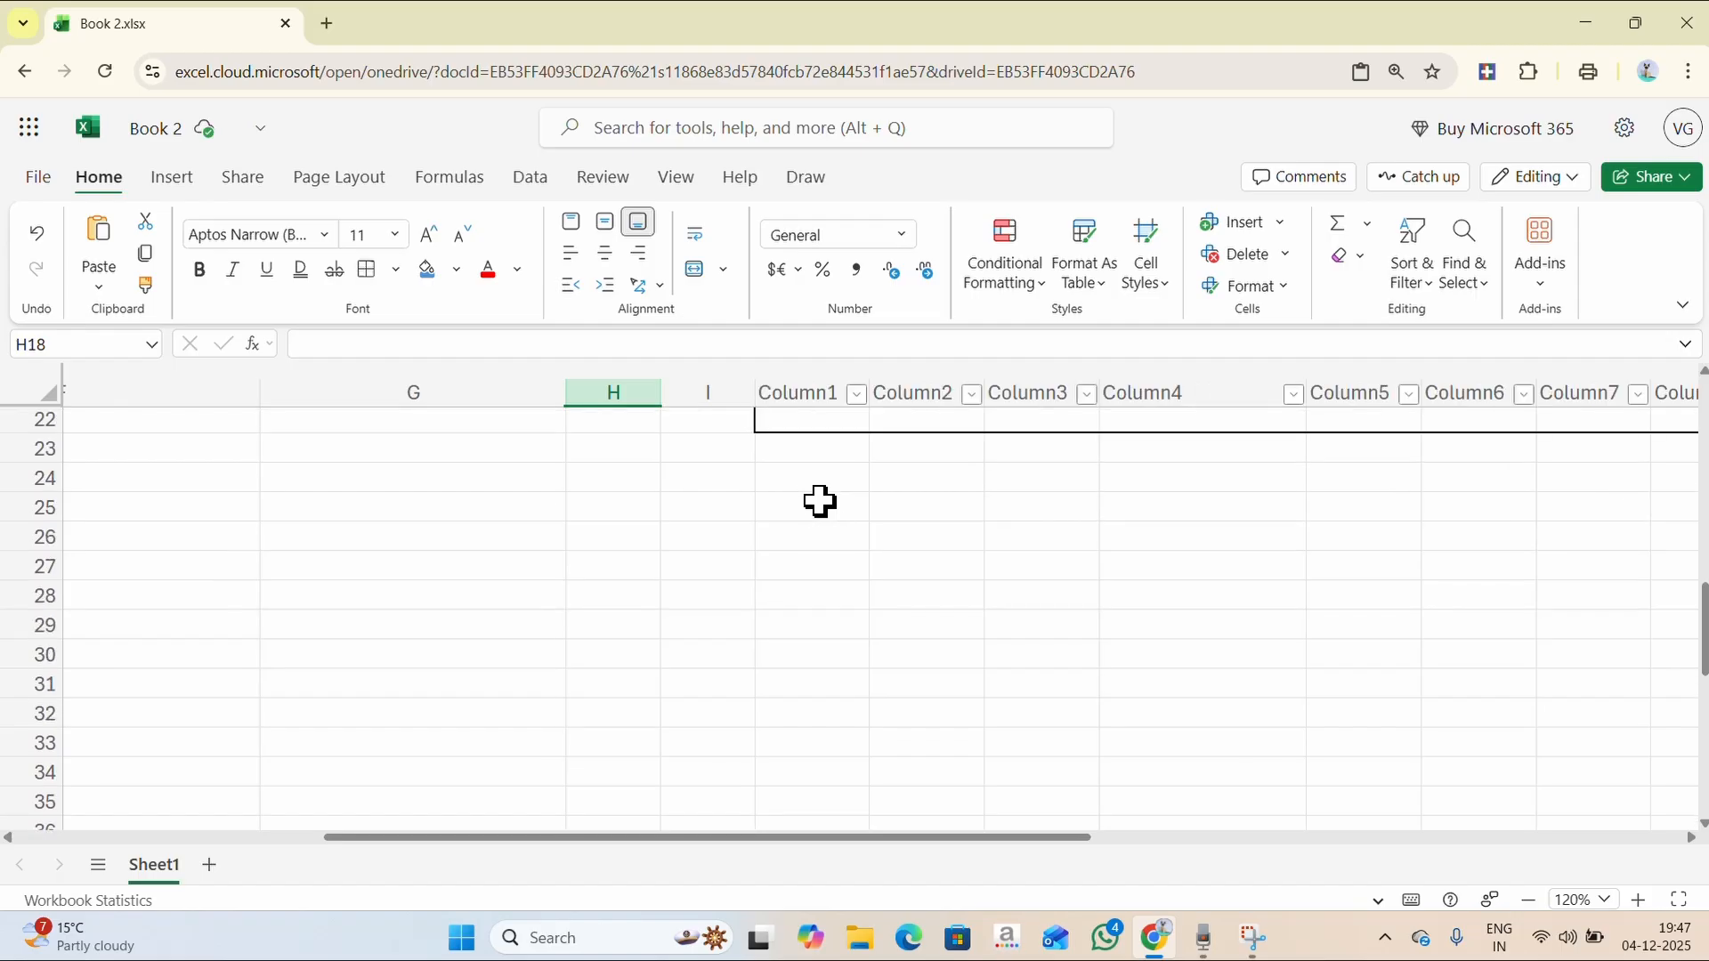
pyautogui.click(819, 480)
pyautogui.click(817, 536)
pyautogui.click(901, 237)
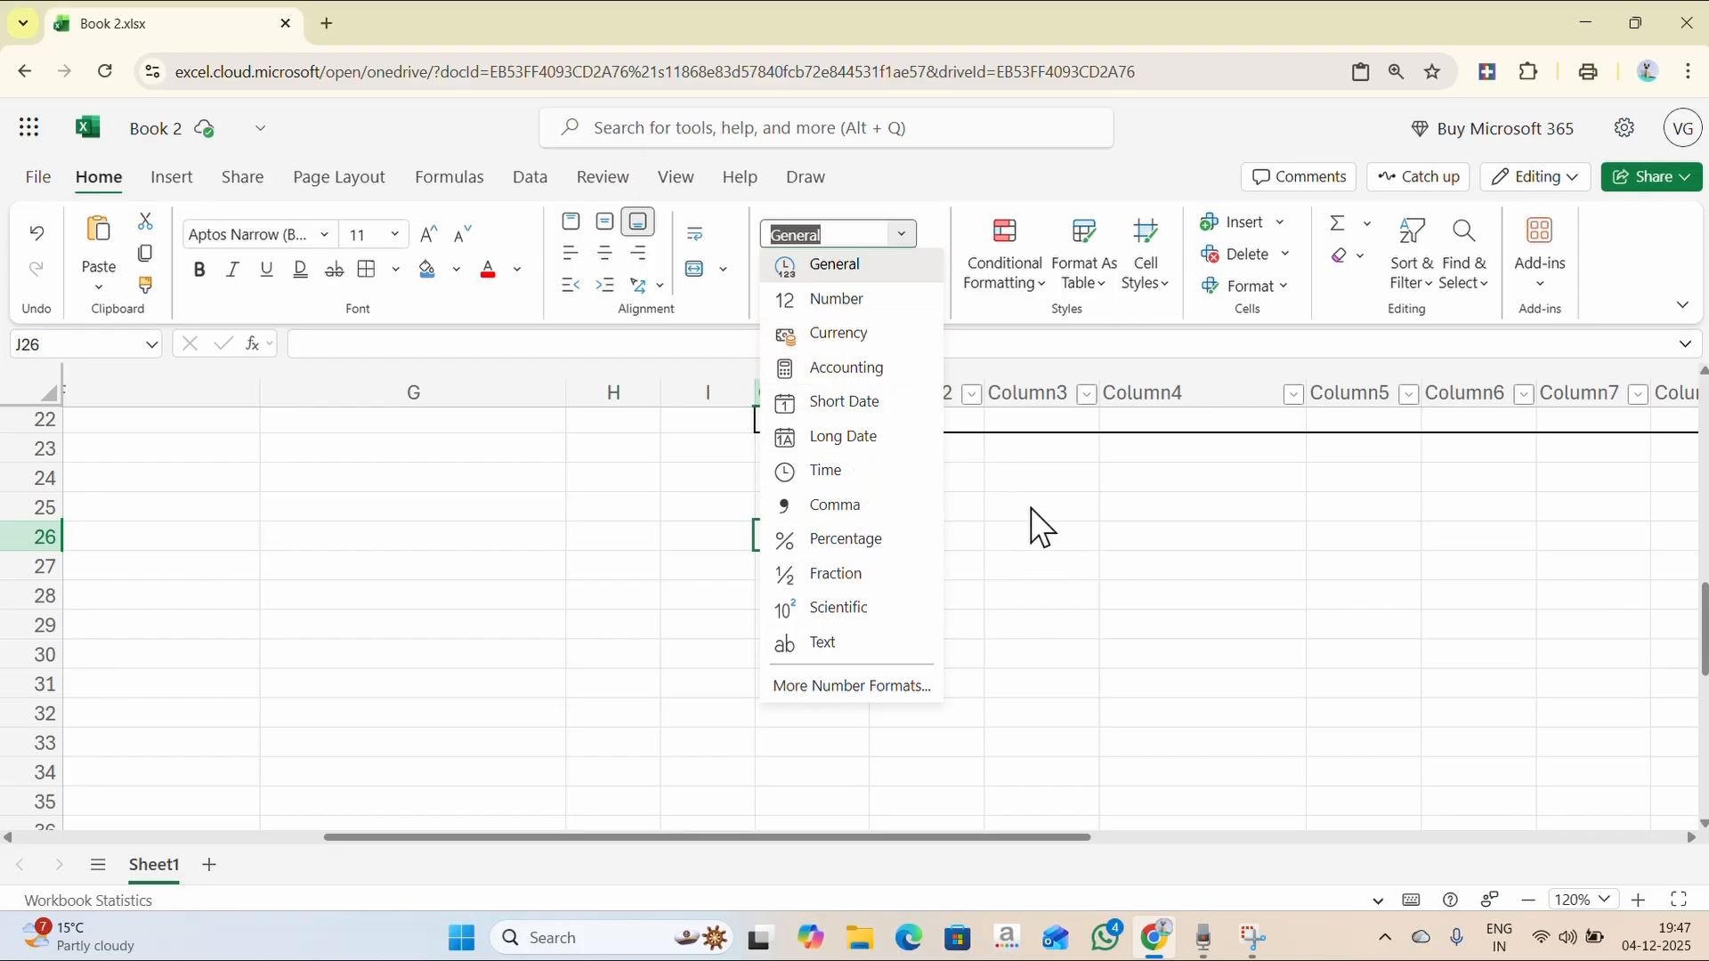
pyautogui.click(860, 340)
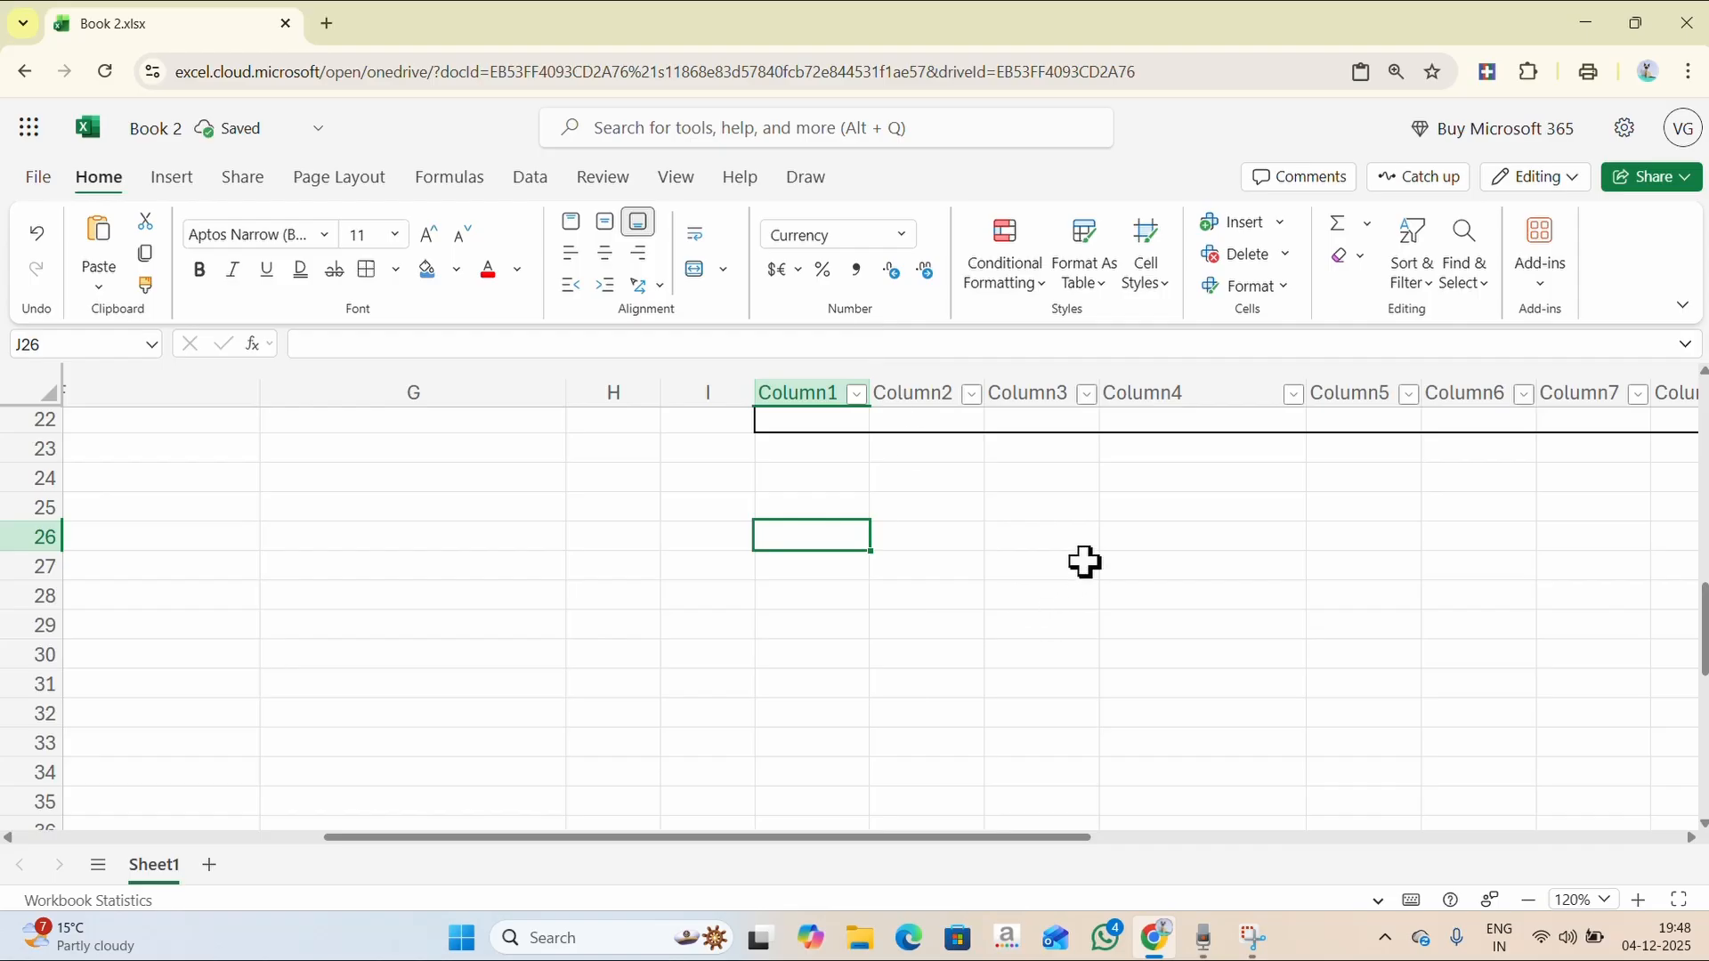
pyautogui.doubleClick(810, 540)
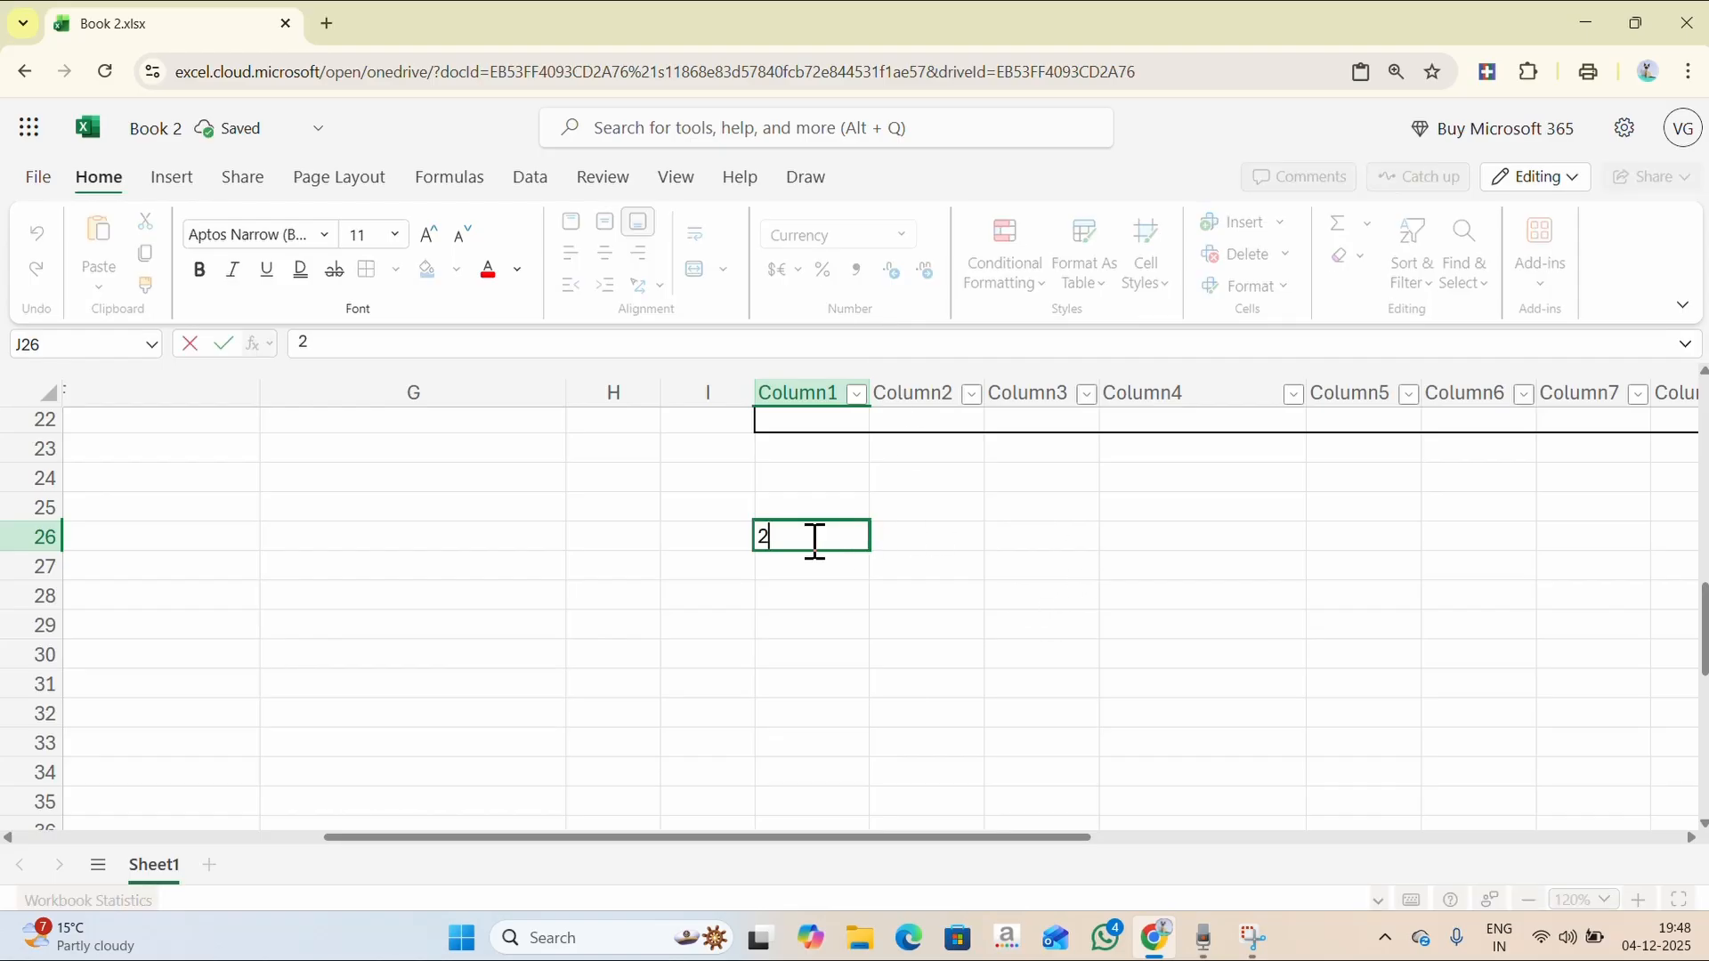
pyautogui.press('Return')
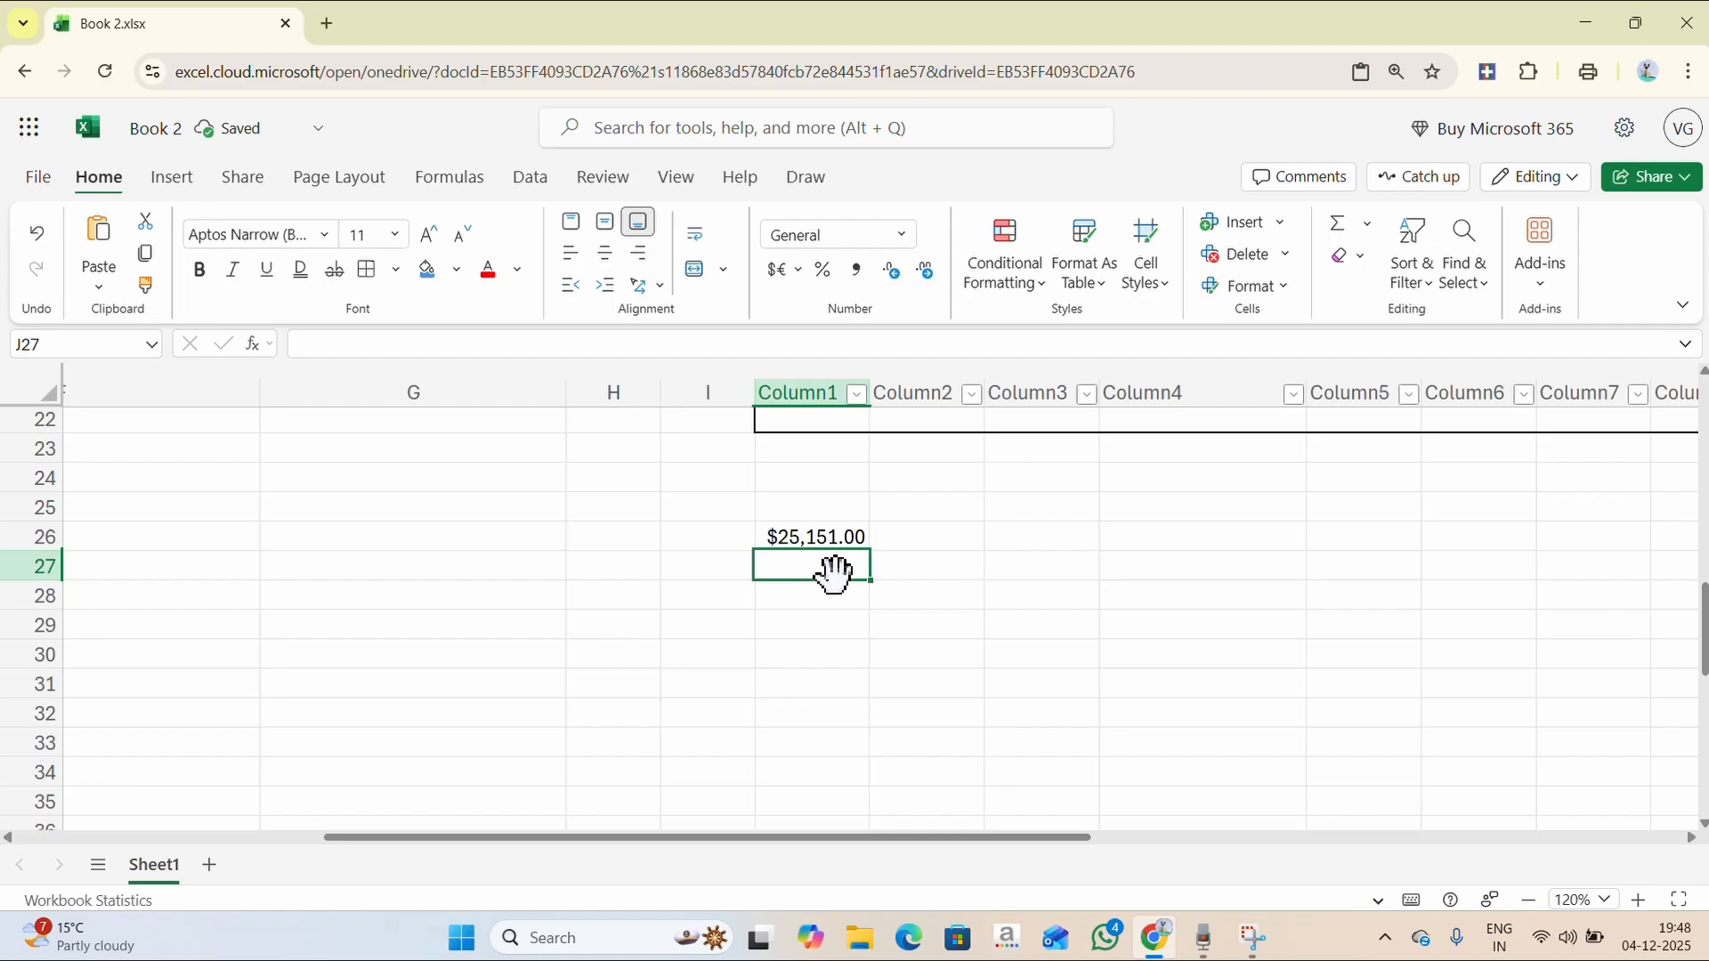
# - Format L24:L35 as Currency and enter 25, 24, 14 and 365 into L24:L27
pyautogui.moveTo(1037, 476); pyautogui.dragTo(1041, 801)
pyautogui.click(900, 240)
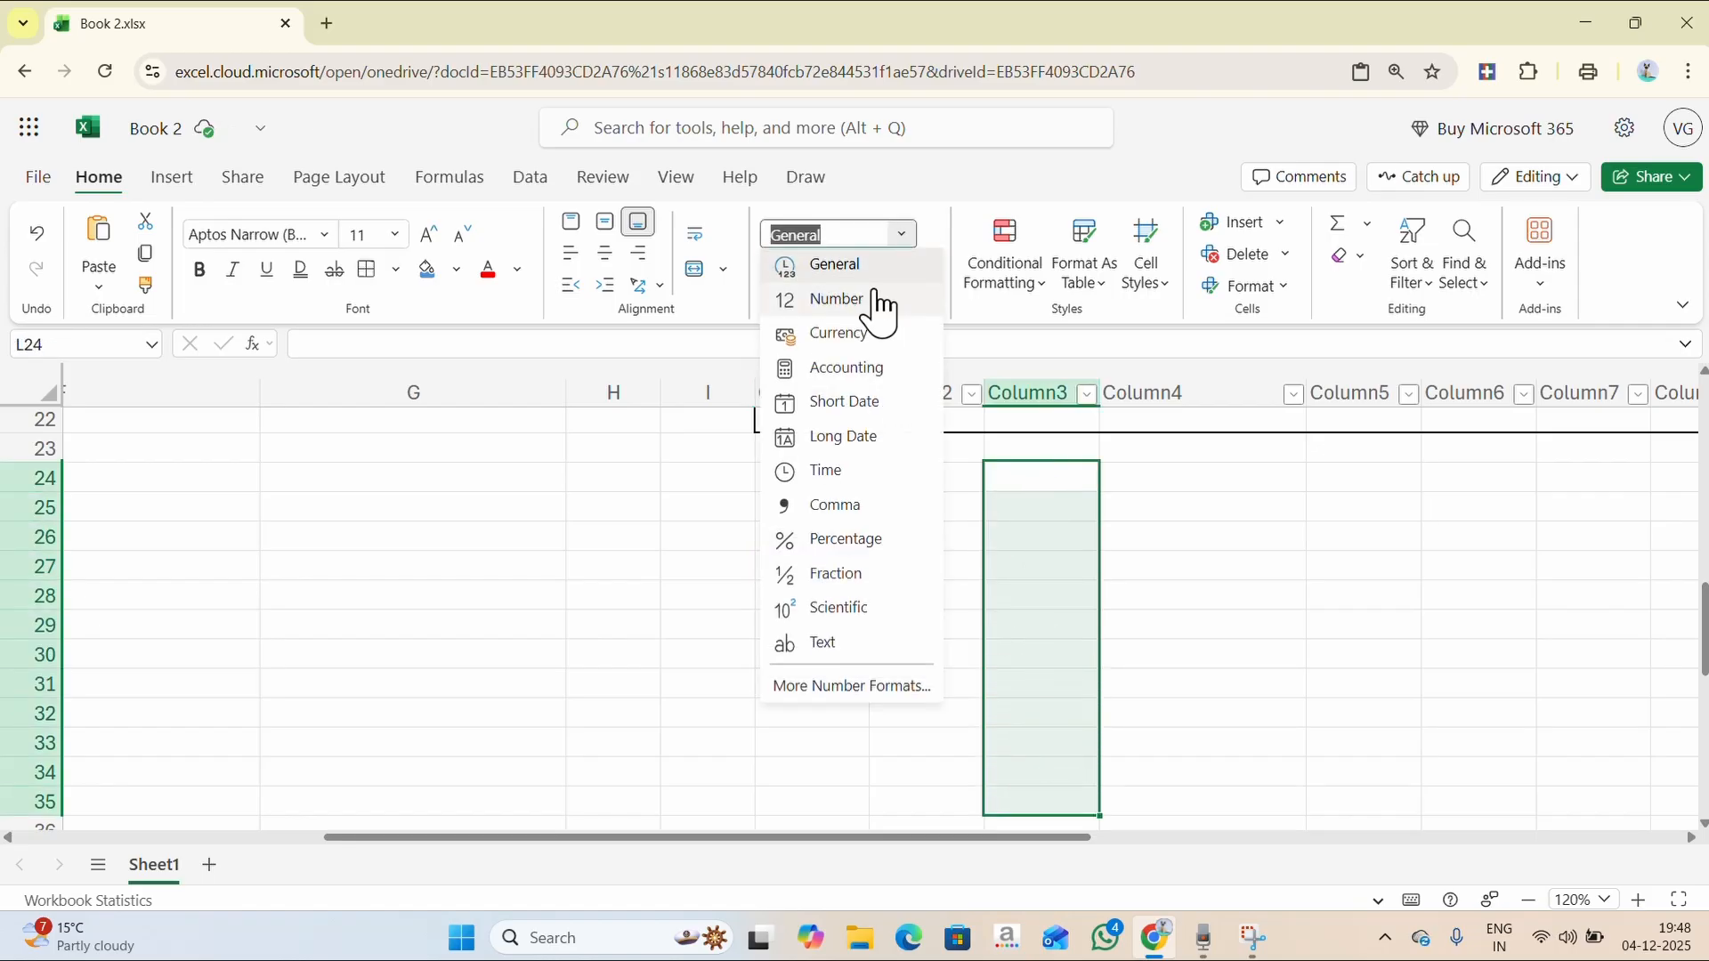
pyautogui.click(857, 336)
pyautogui.click(1015, 477)
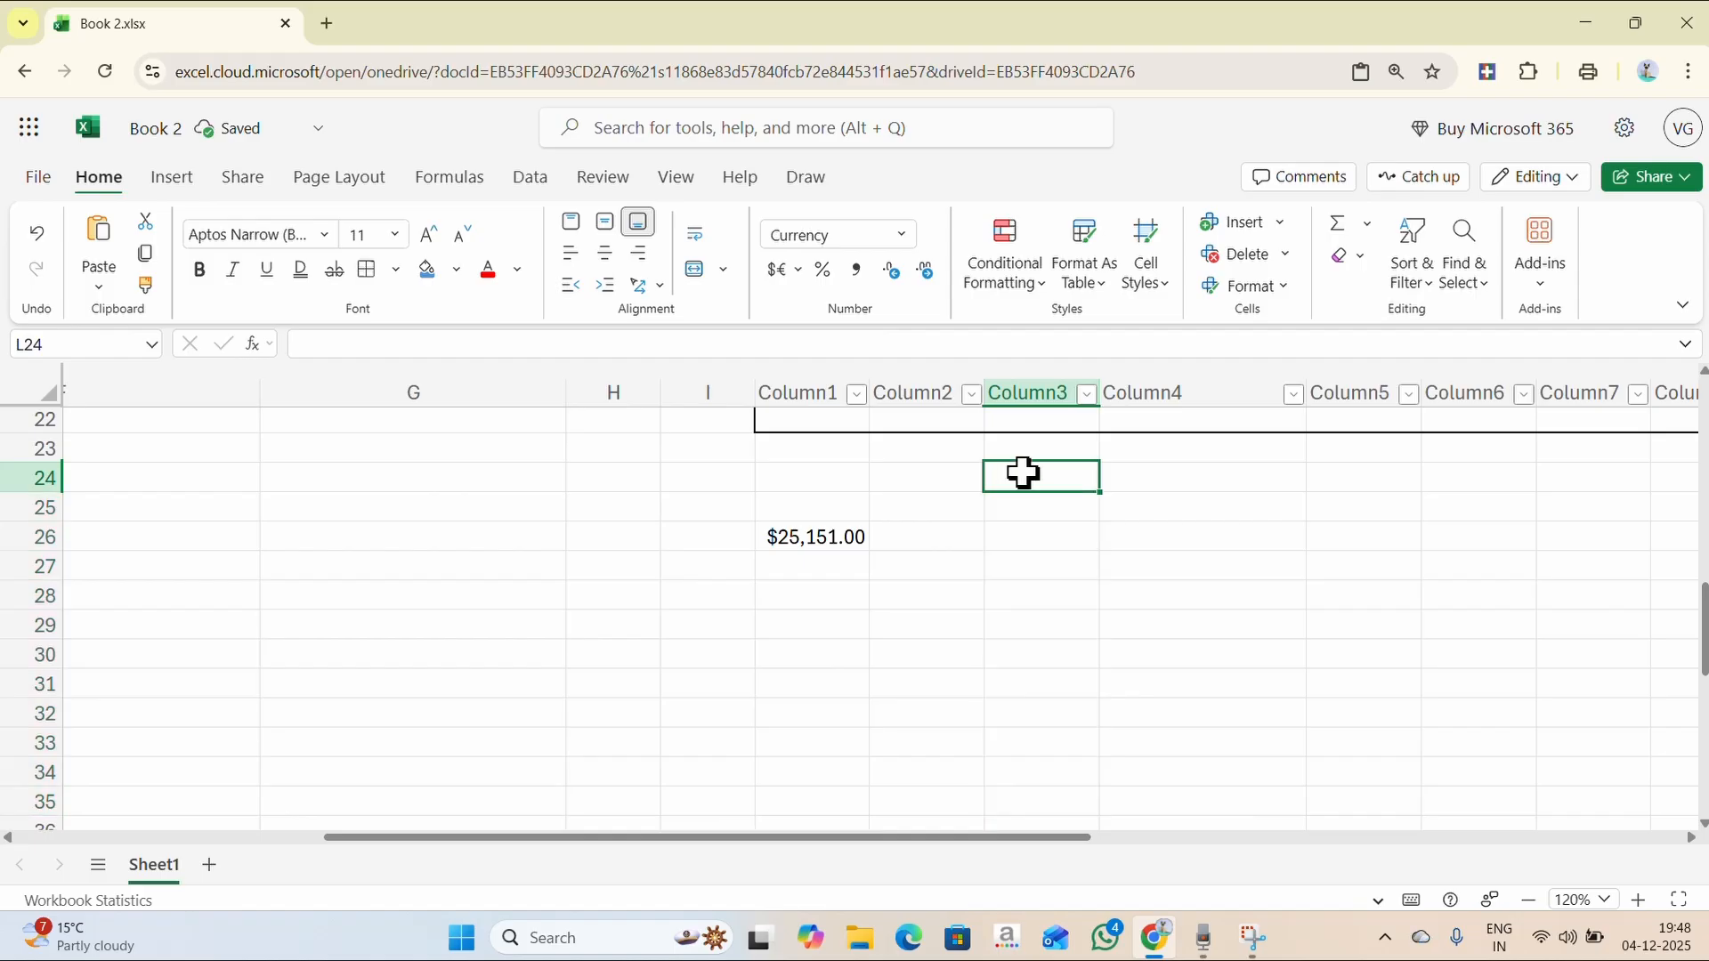
pyautogui.write('25')
pyautogui.press('Return')
pyautogui.write('24')
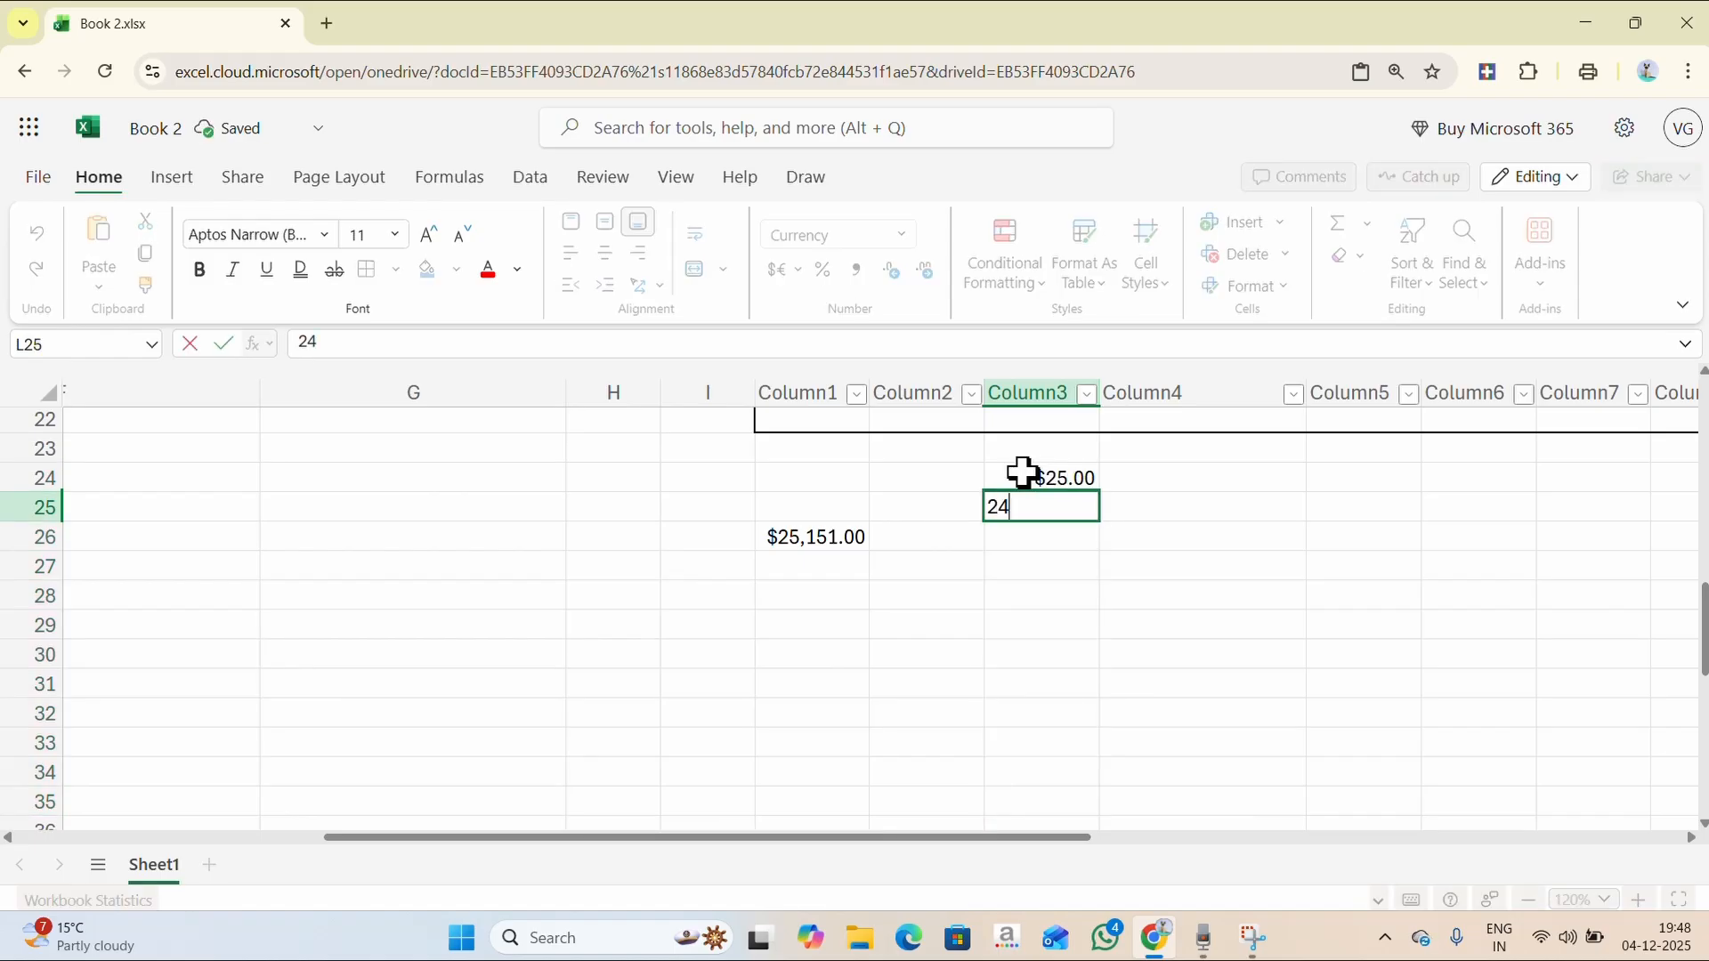
pyautogui.press('Return')
pyautogui.write('14')
pyautogui.press('Return')
pyautogui.write('365')
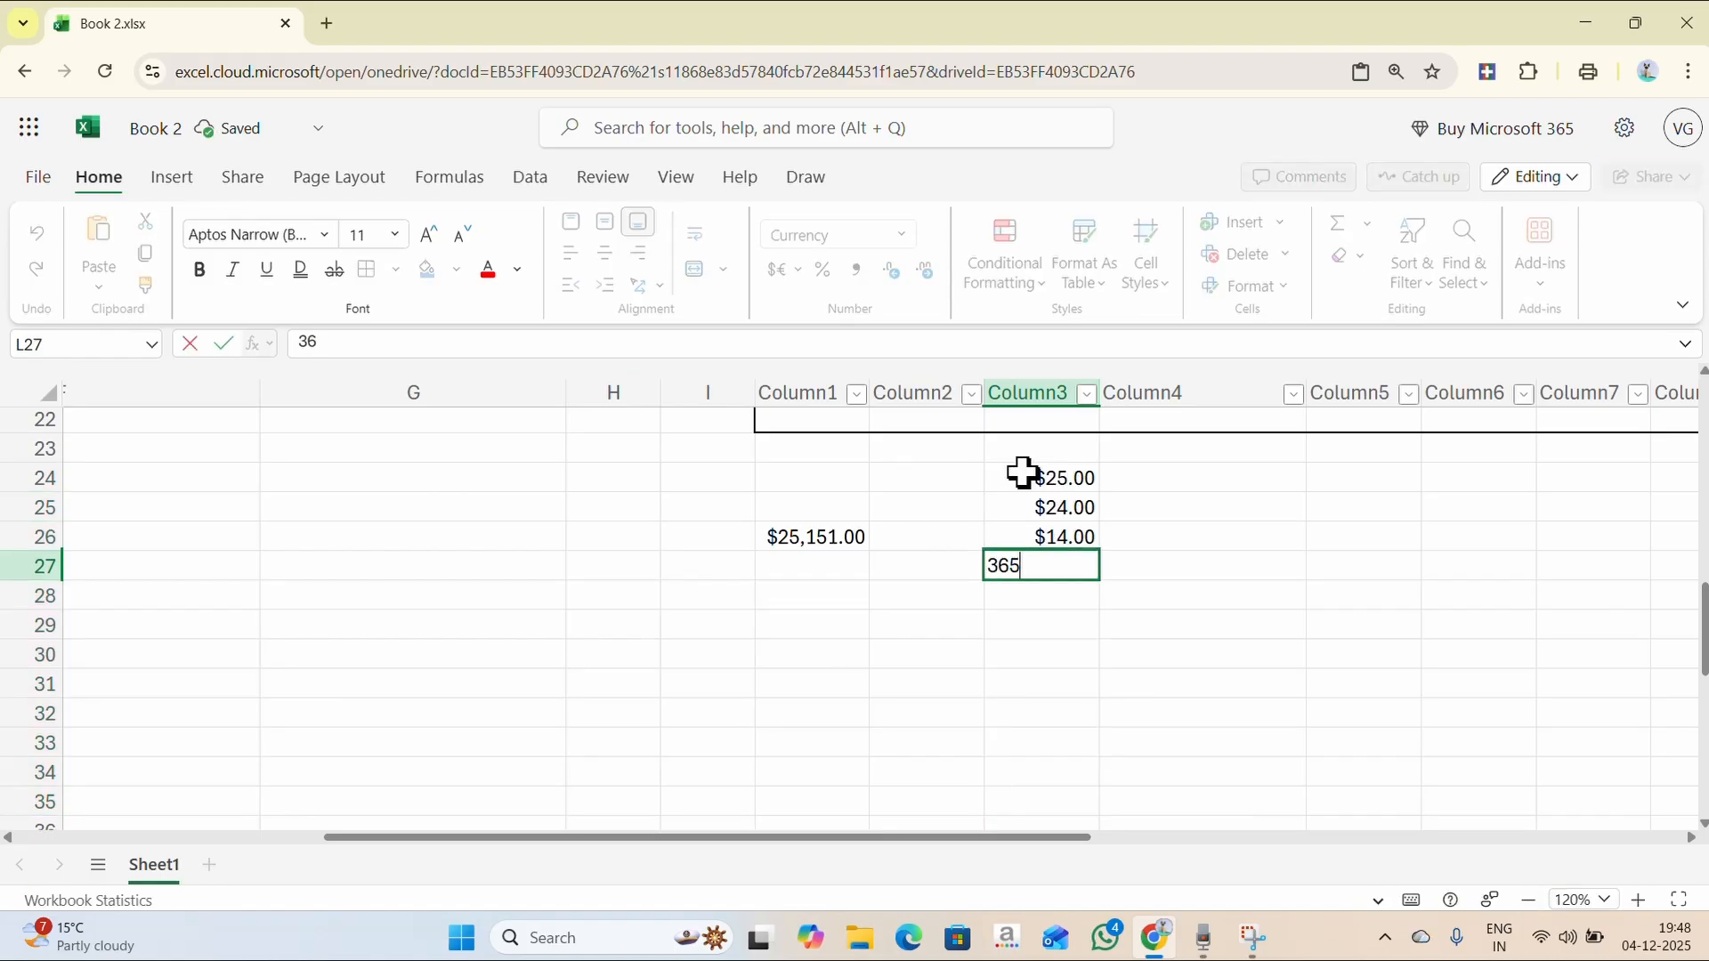
pyautogui.press('Return')
# - Enter 21, 215, 14, 25, 12, 13, 21 and 12 into L28:L35
pyautogui.write('21')
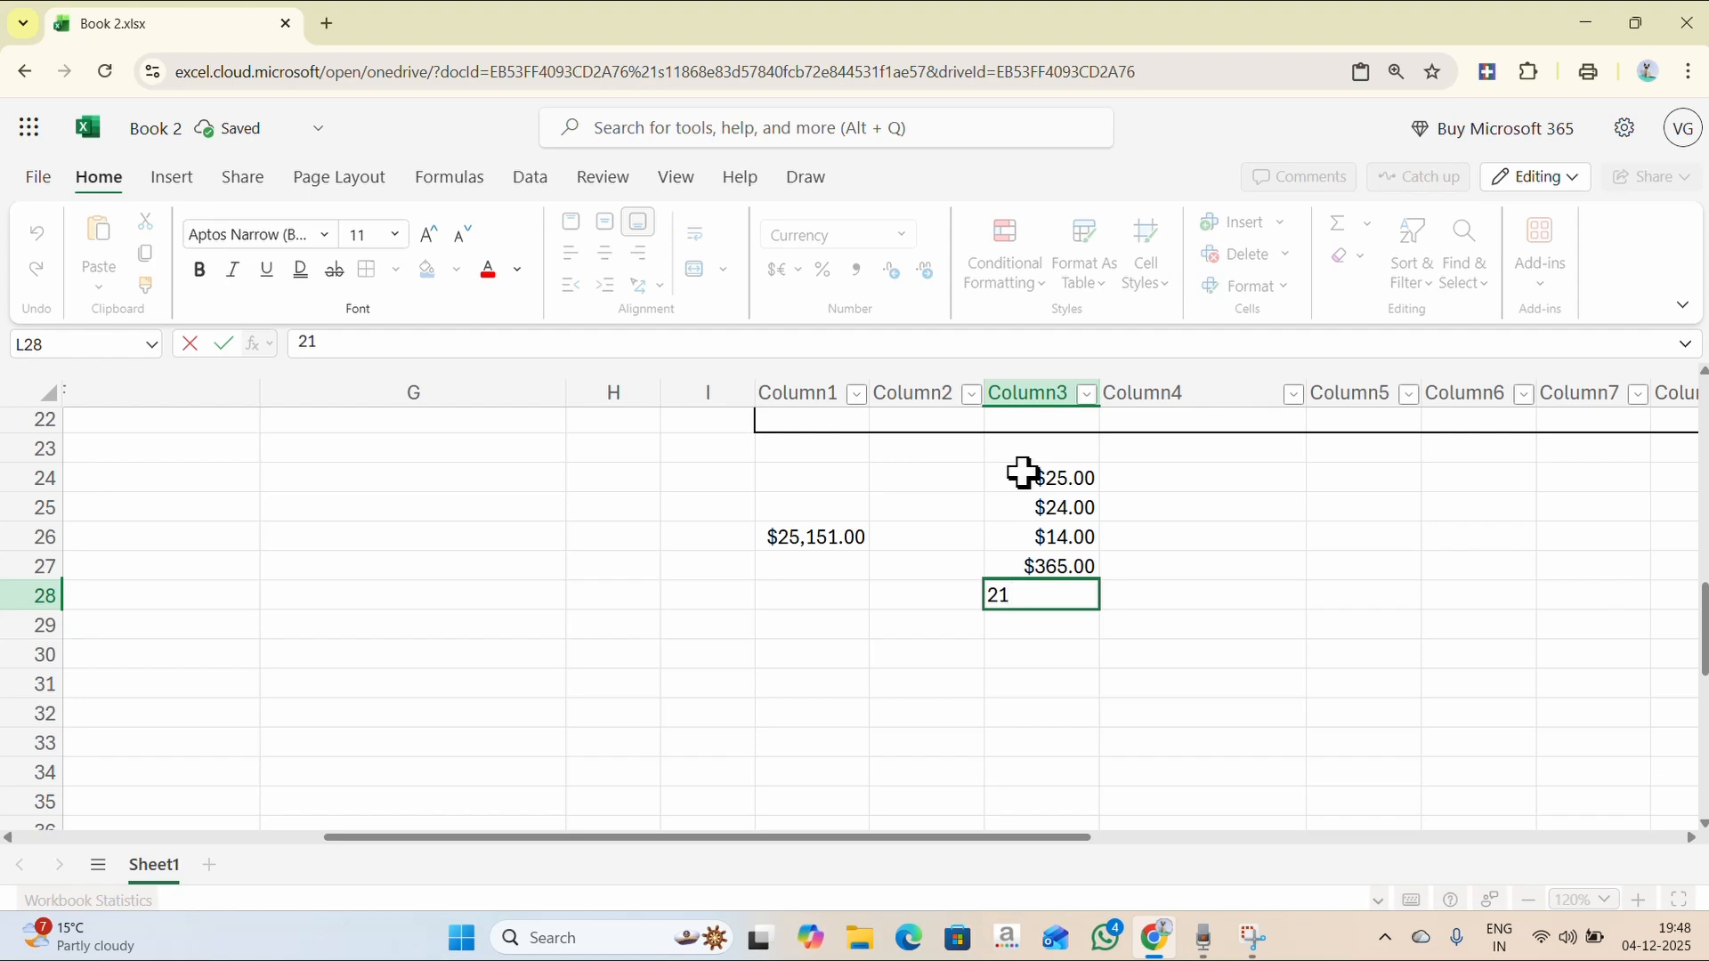
pyautogui.press('Return')
pyautogui.write('215')
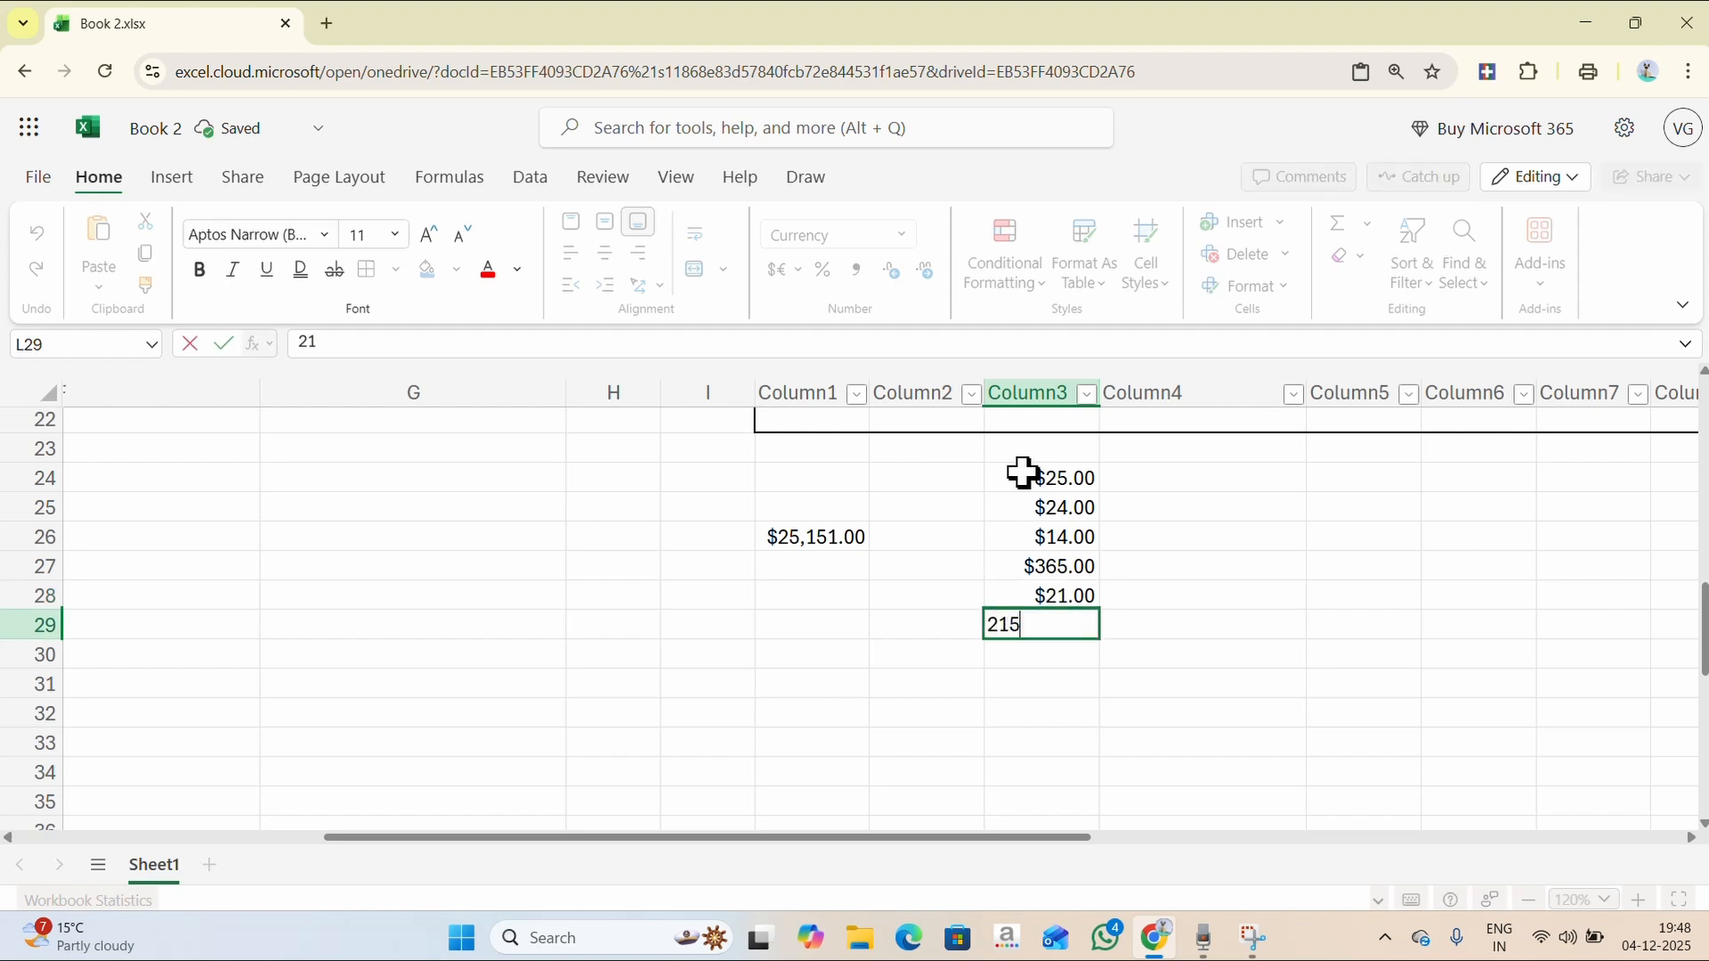
pyautogui.press('Return')
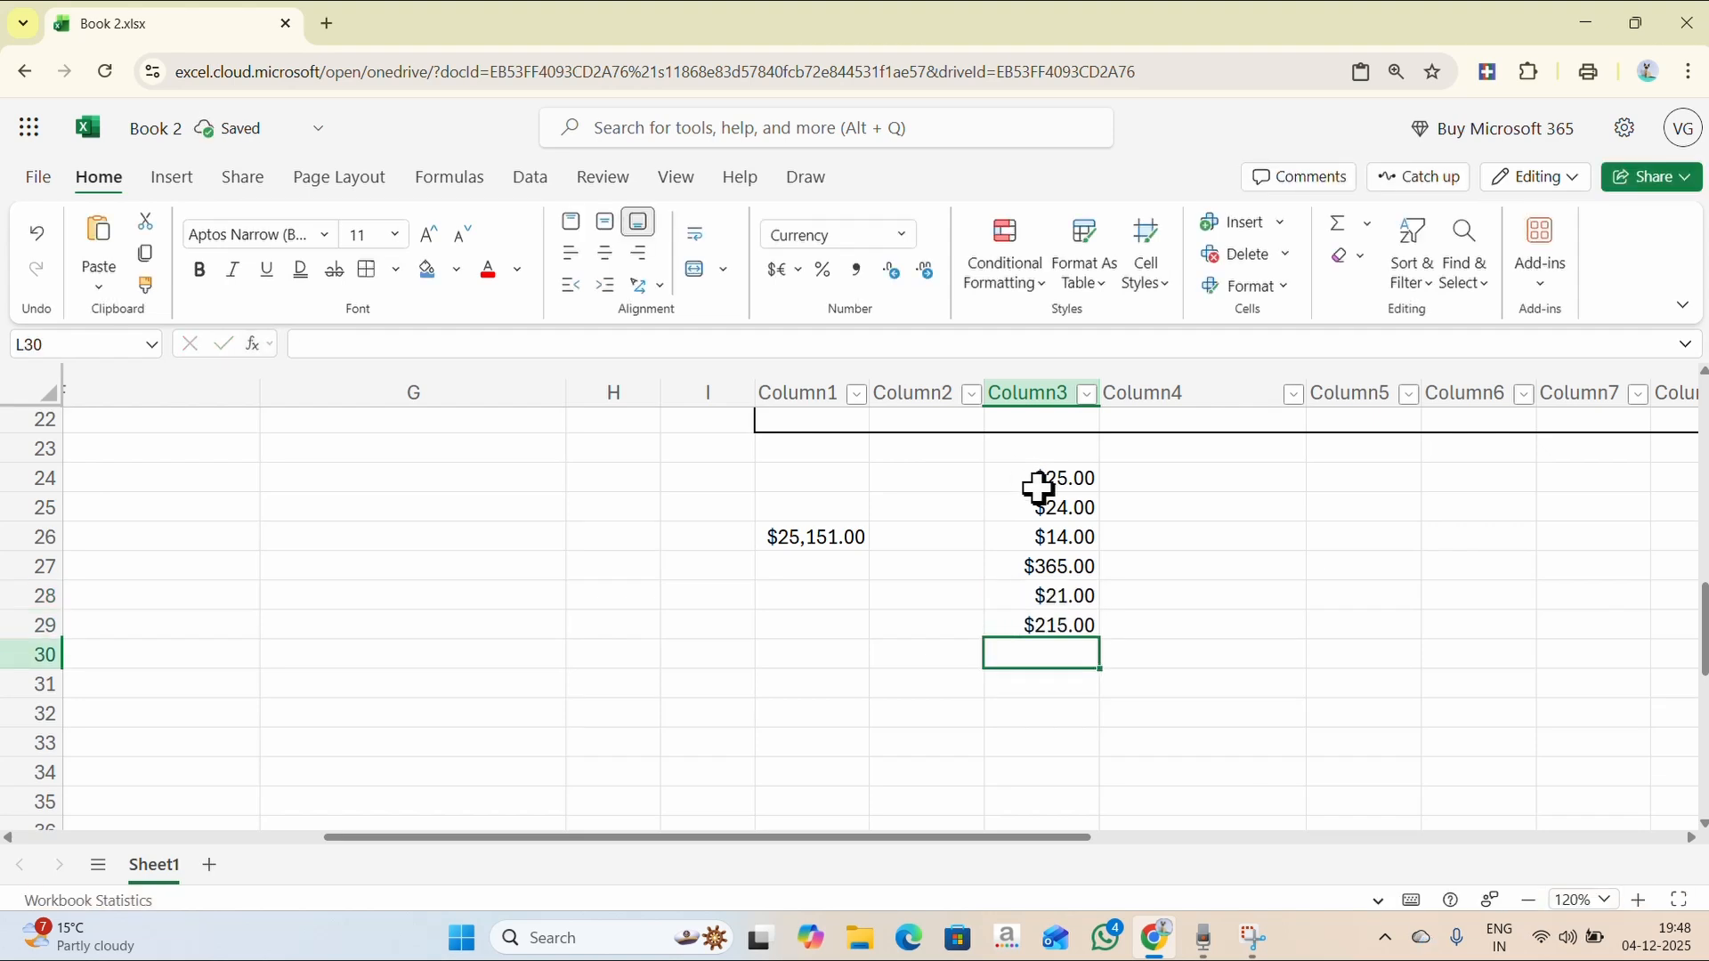
pyautogui.write('14')
pyautogui.press('Return')
pyautogui.write('25')
pyautogui.press('Return')
pyautogui.write('1')
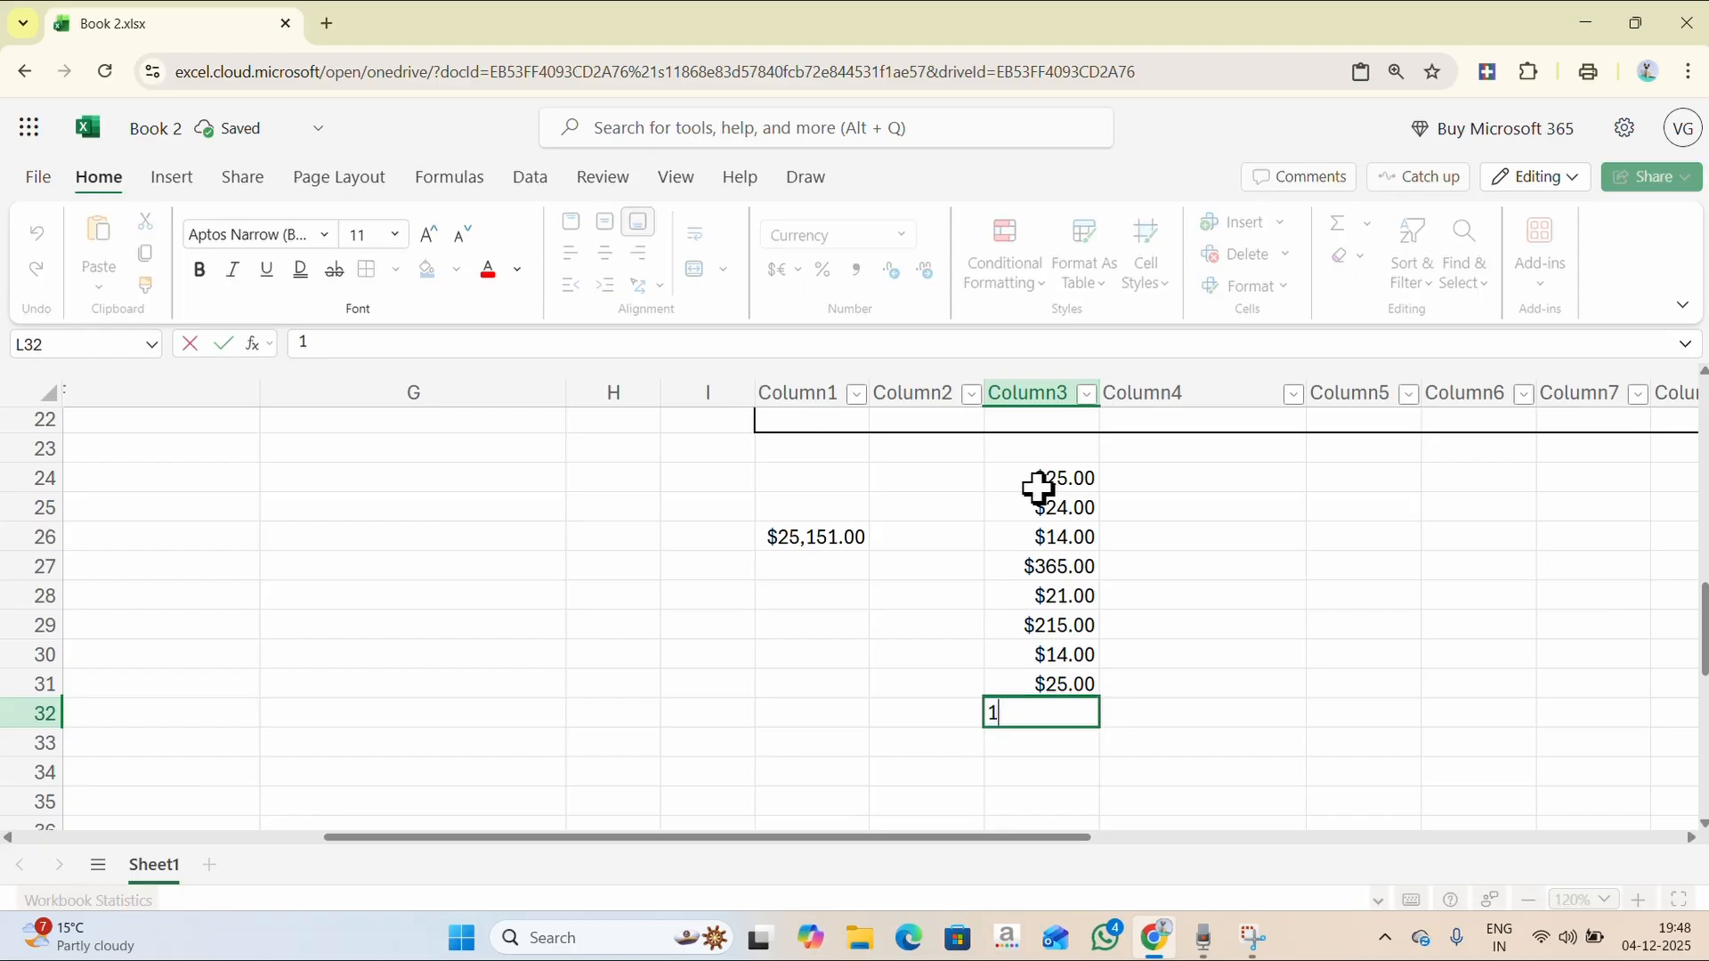
pyautogui.write('2')
pyautogui.press('Return')
pyautogui.write('13')
pyautogui.press('Return')
pyautogui.write('21')
pyautogui.press('Return')
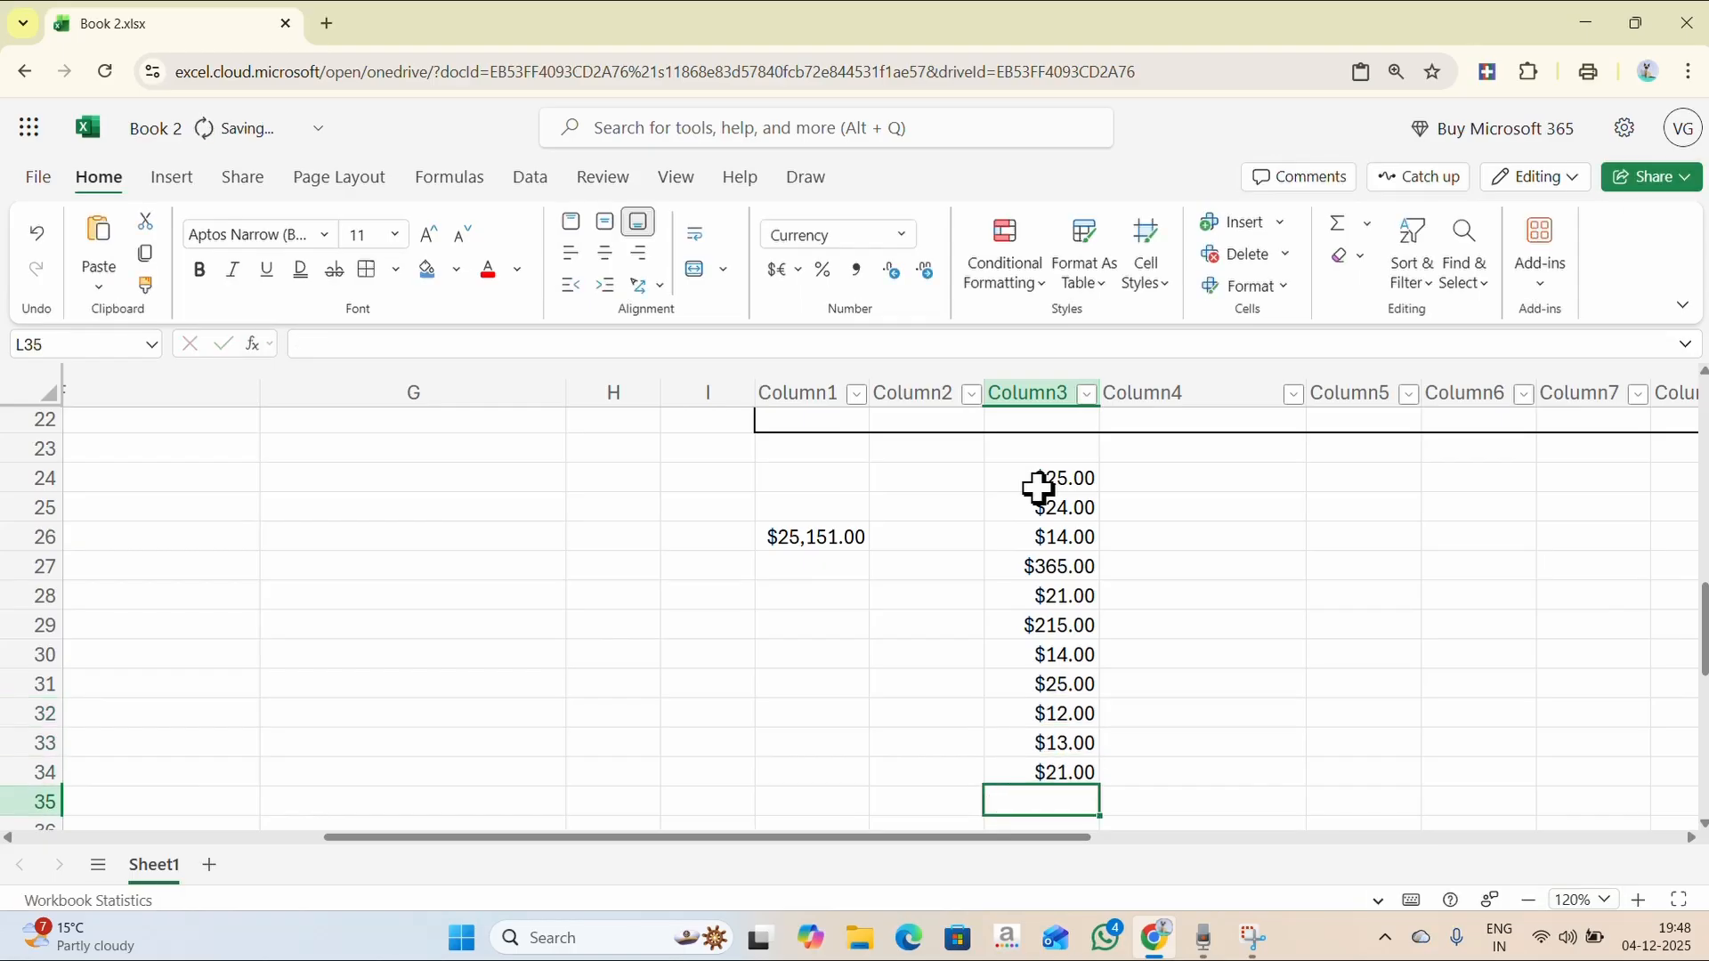
pyautogui.write('12')
pyautogui.press('Return')
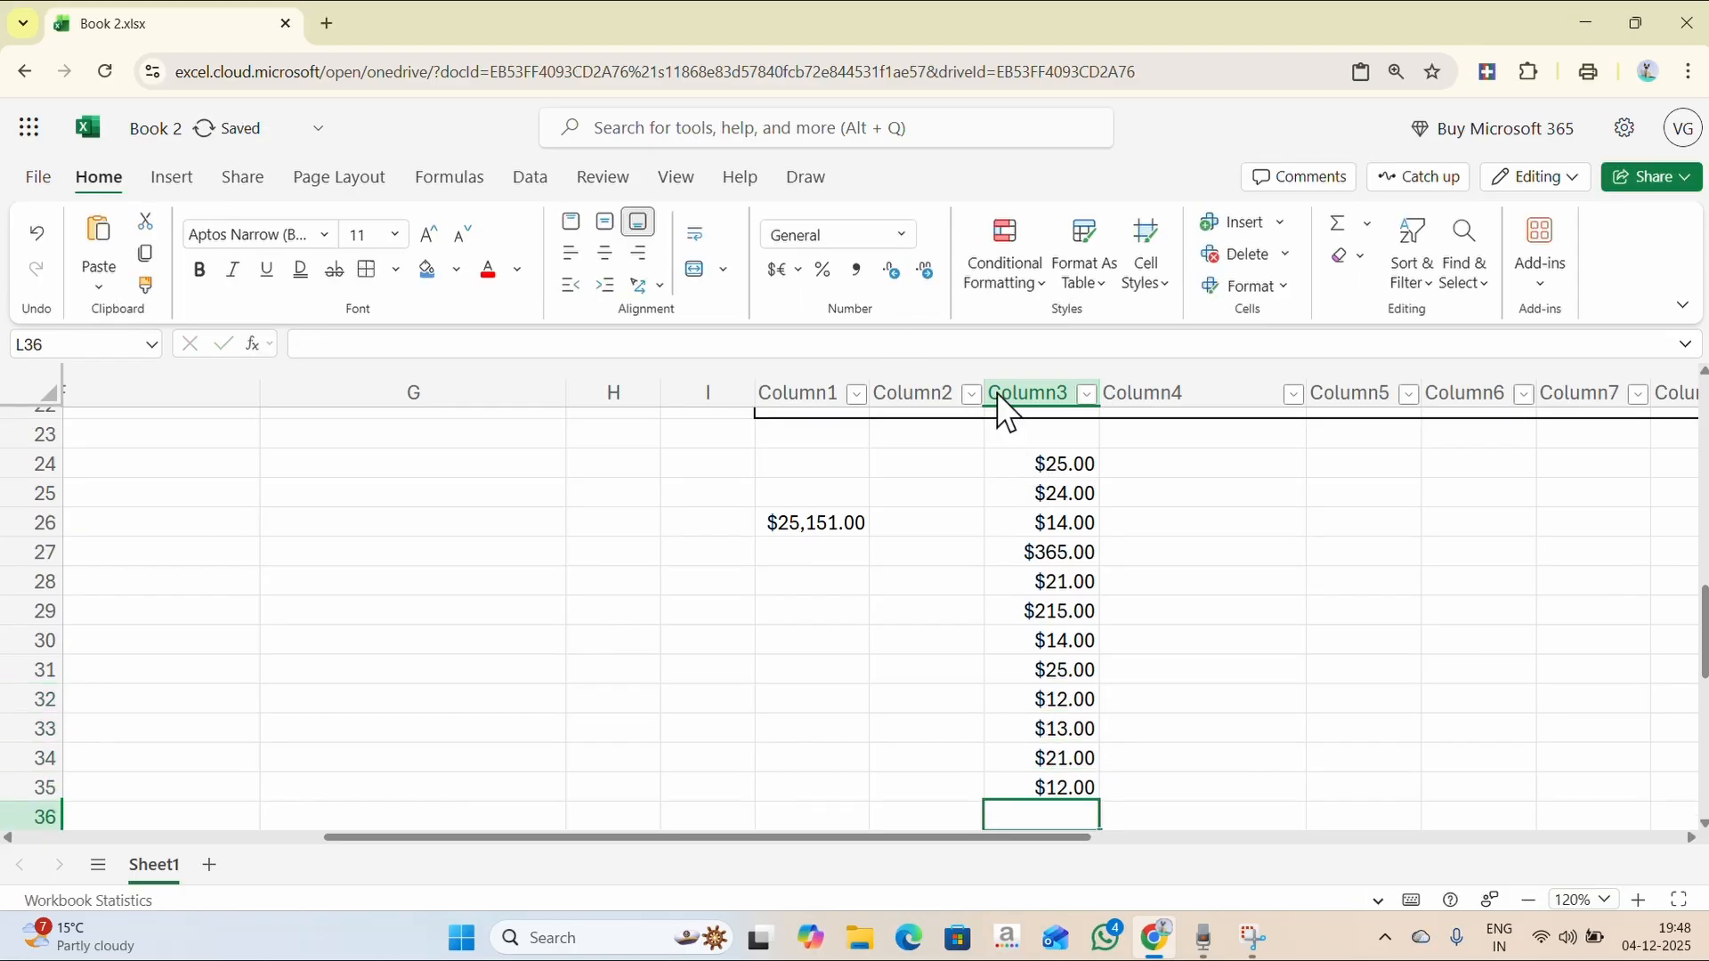
# - Enter the date 28/07/2004 in cell H29
pyautogui.scroll(-1, 813, 430)
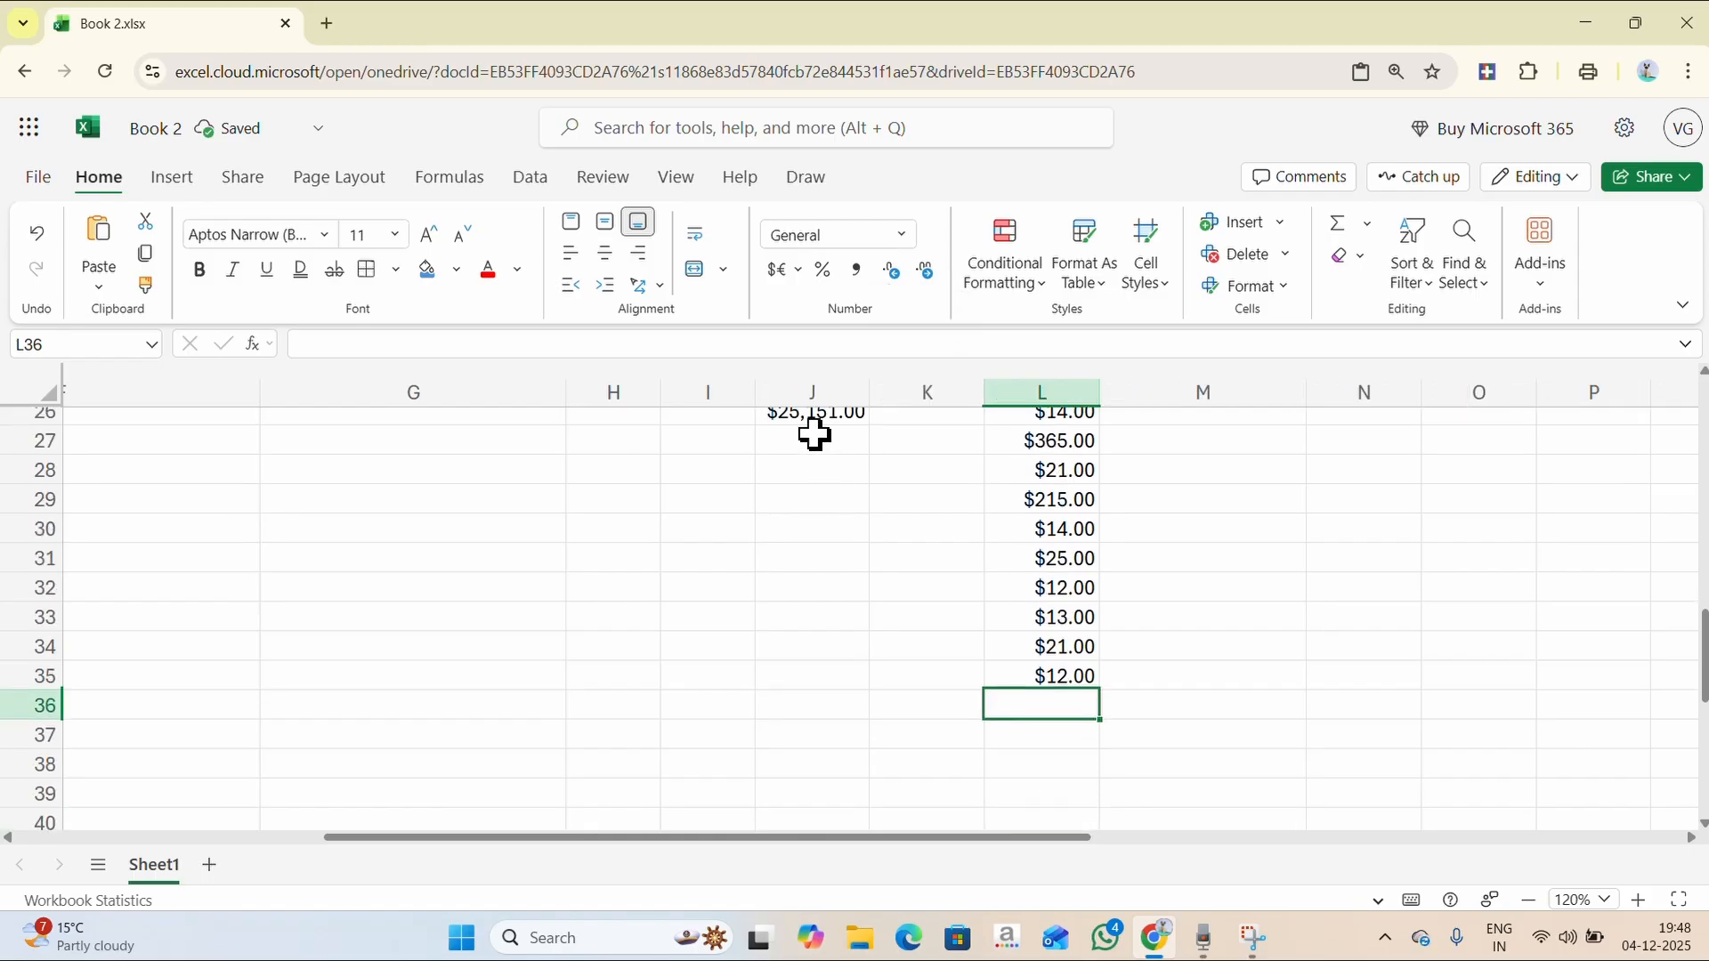
pyautogui.scroll(1, 813, 430)
pyautogui.click(902, 236)
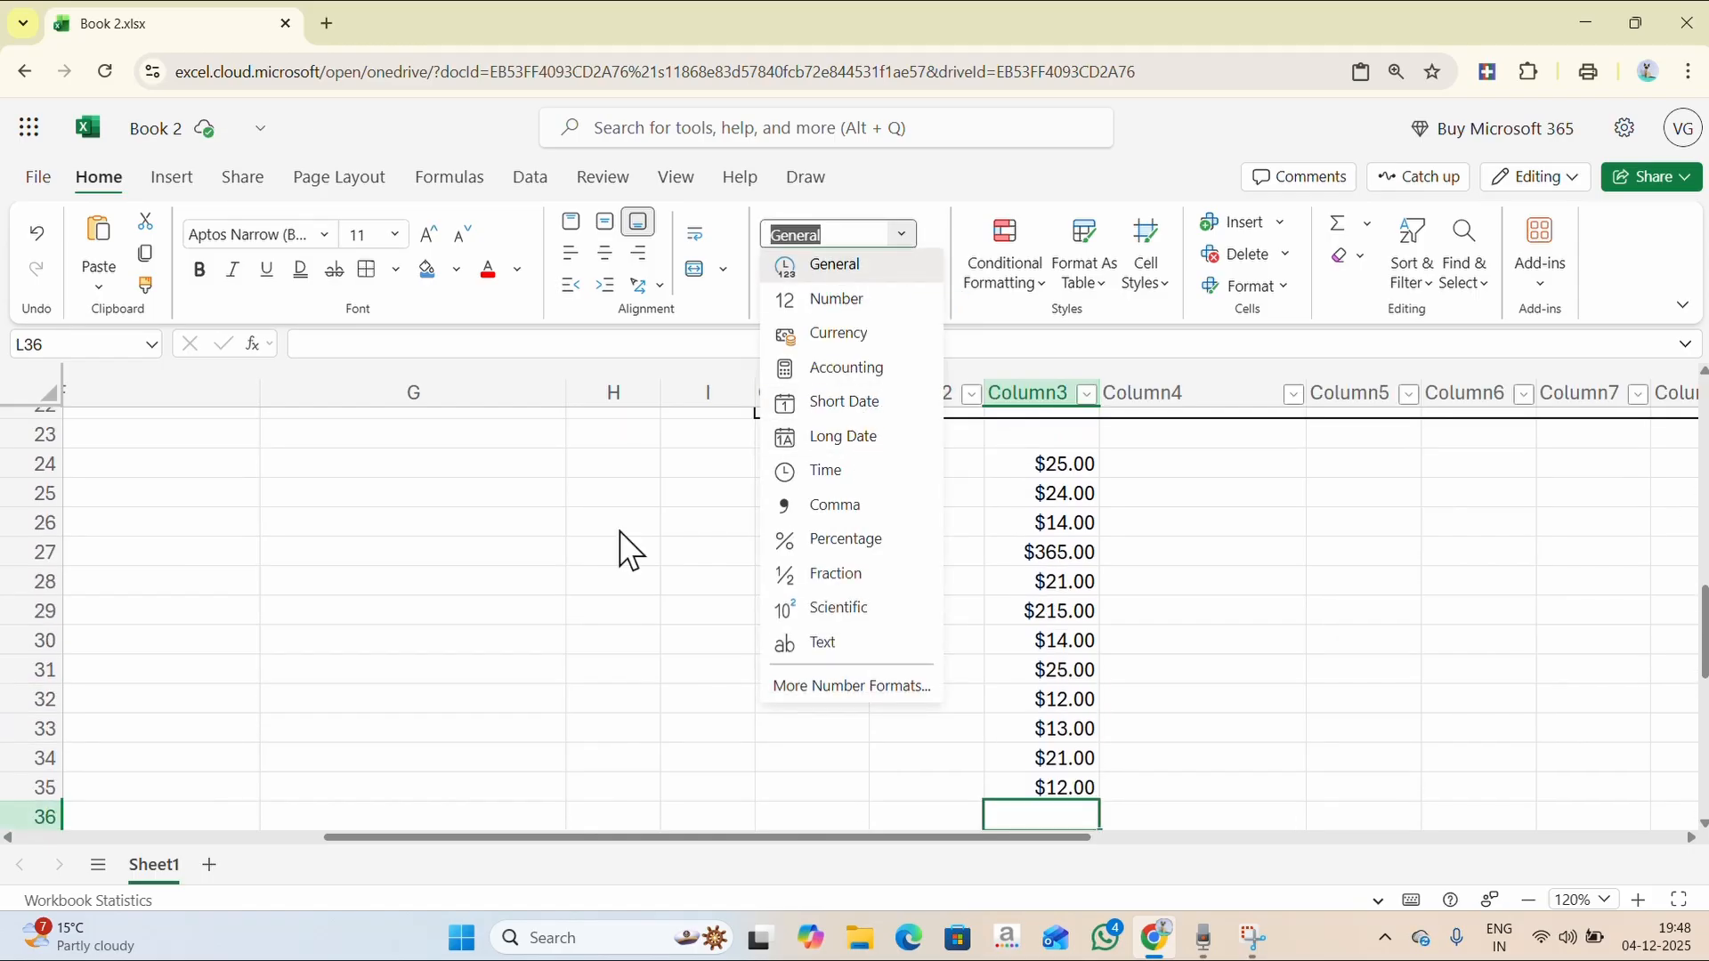
pyautogui.click(485, 600)
pyautogui.click(593, 610)
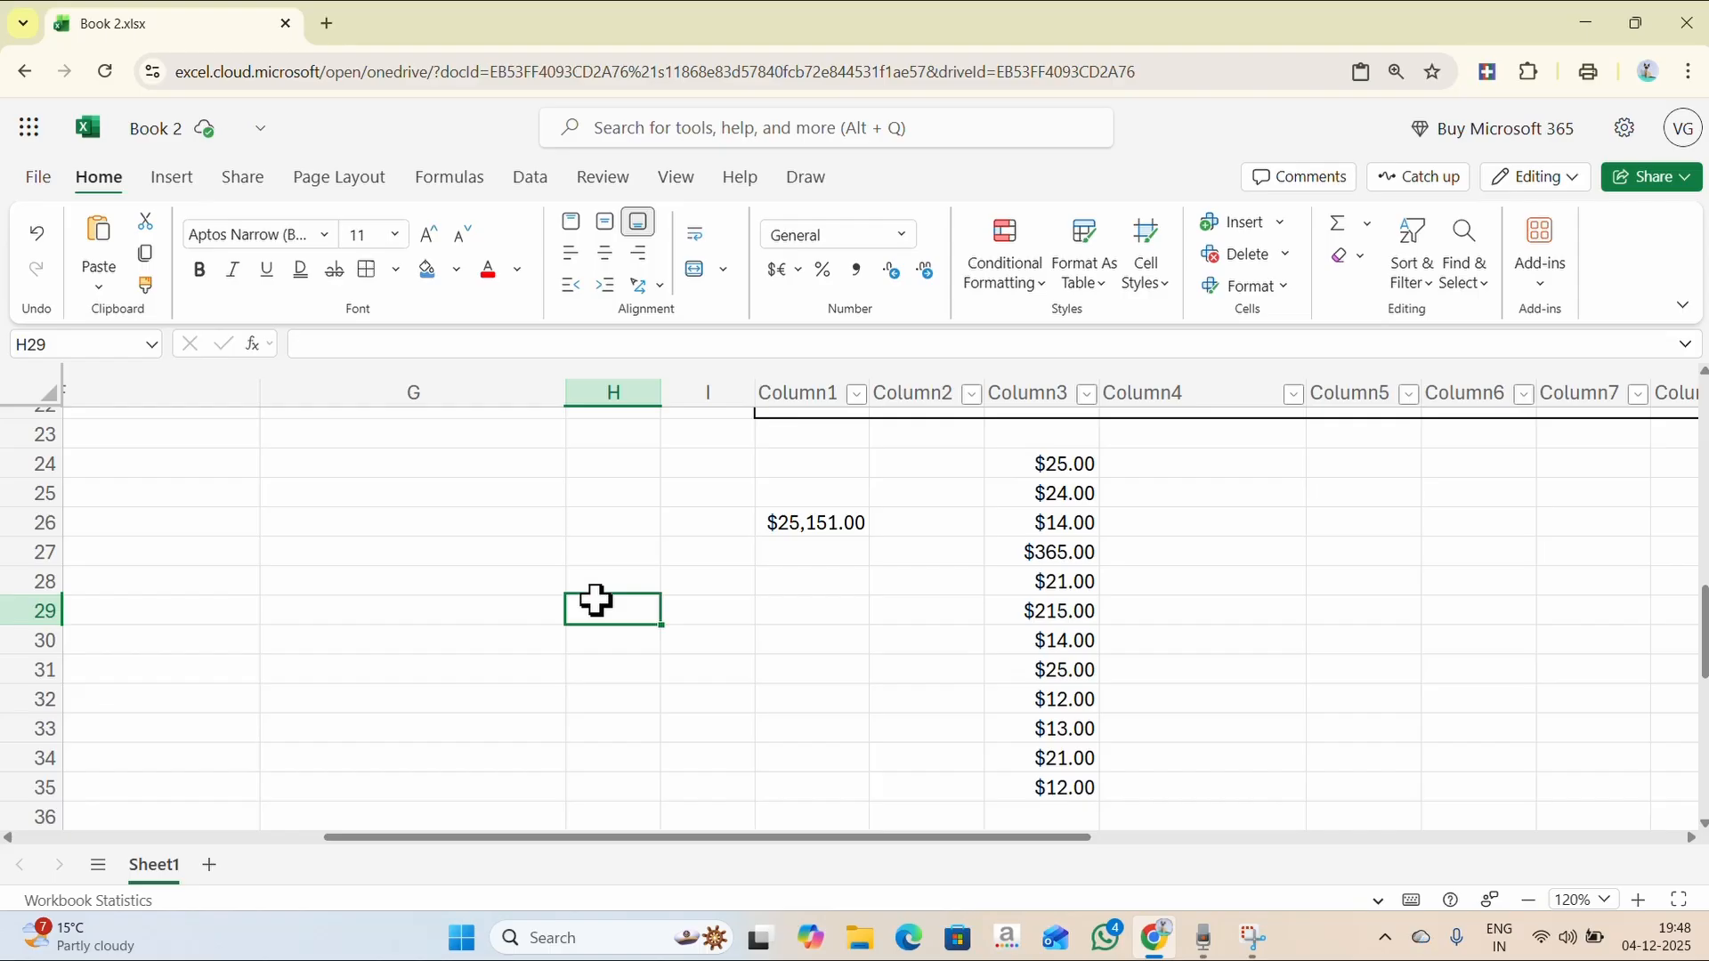
pyautogui.write('28/07/2004')
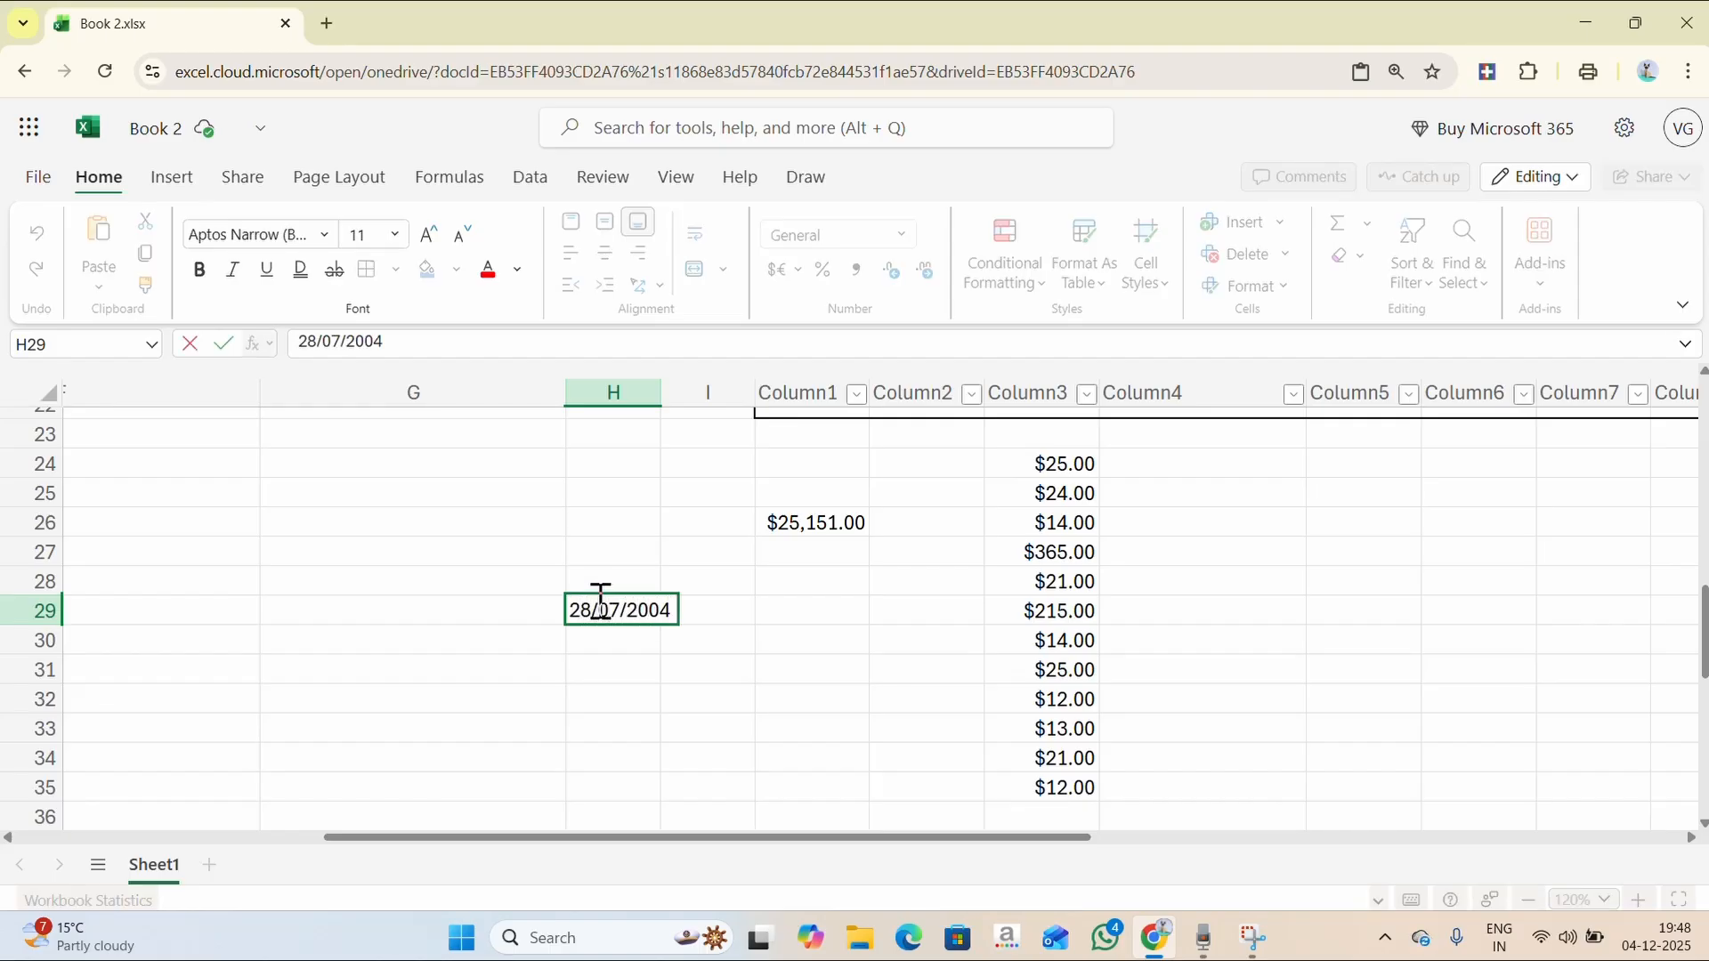
pyautogui.press('Return')
# - Apply the Long Date number format to H29
pyautogui.click(641, 610)
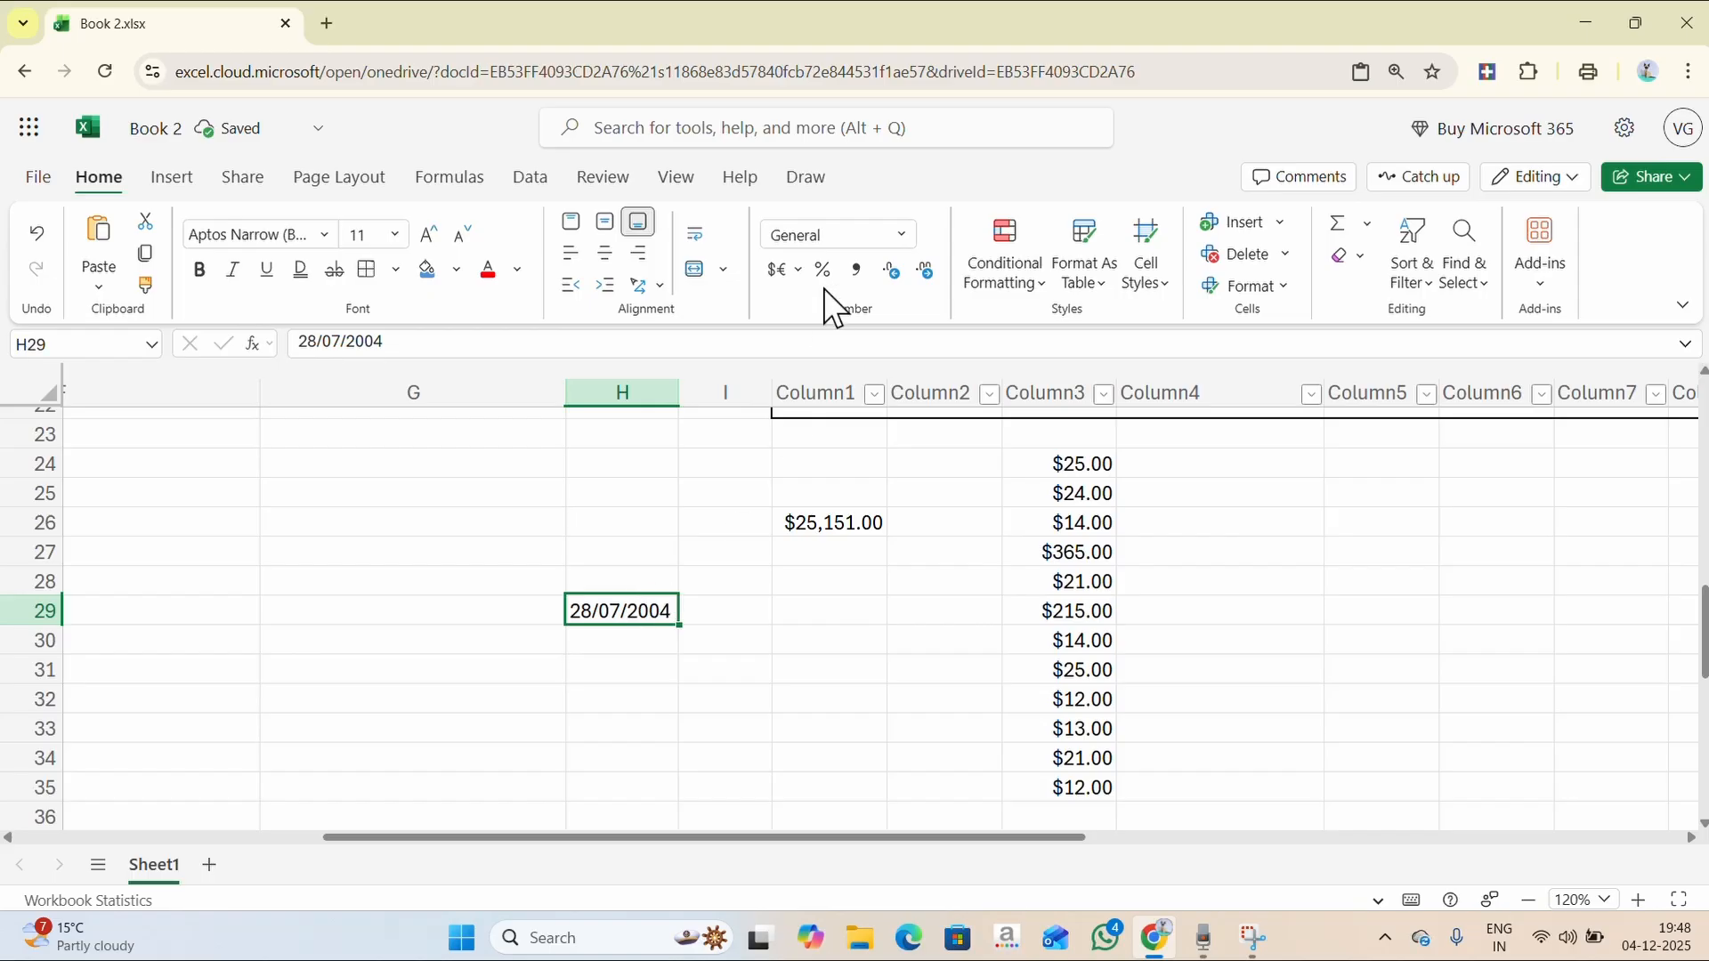
pyautogui.click(895, 239)
pyautogui.click(857, 436)
pyautogui.doubleClick(648, 612)
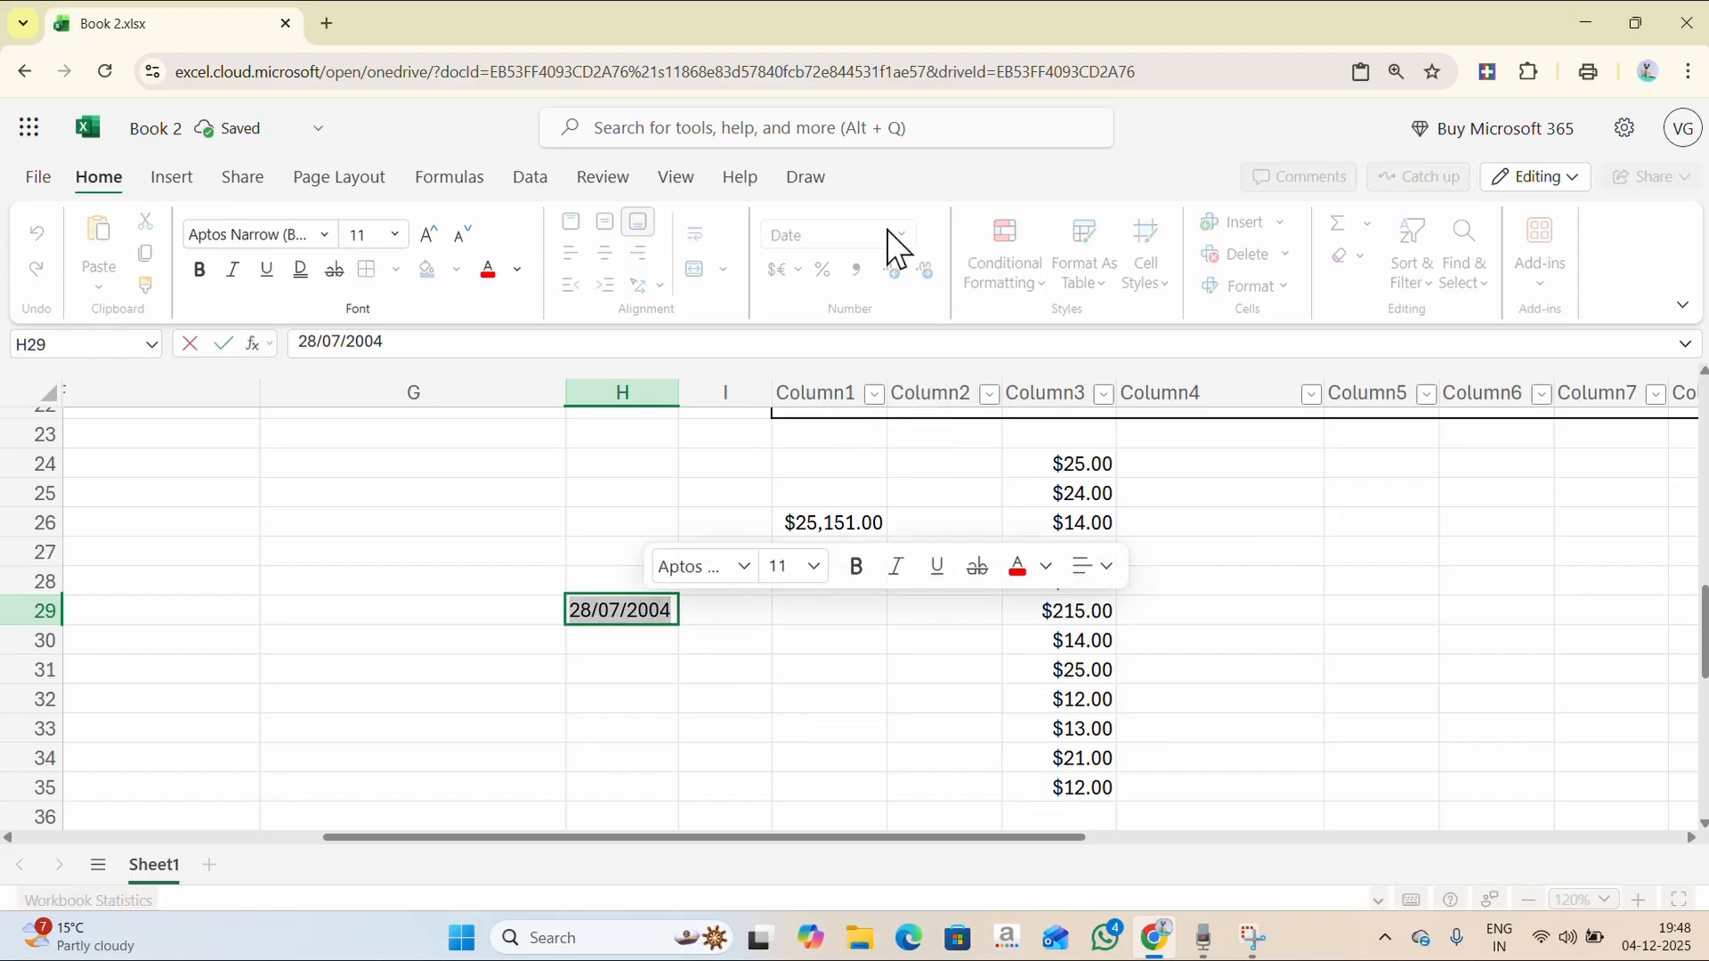
pyautogui.press('Return')
pyautogui.click(642, 616)
pyautogui.click(643, 616)
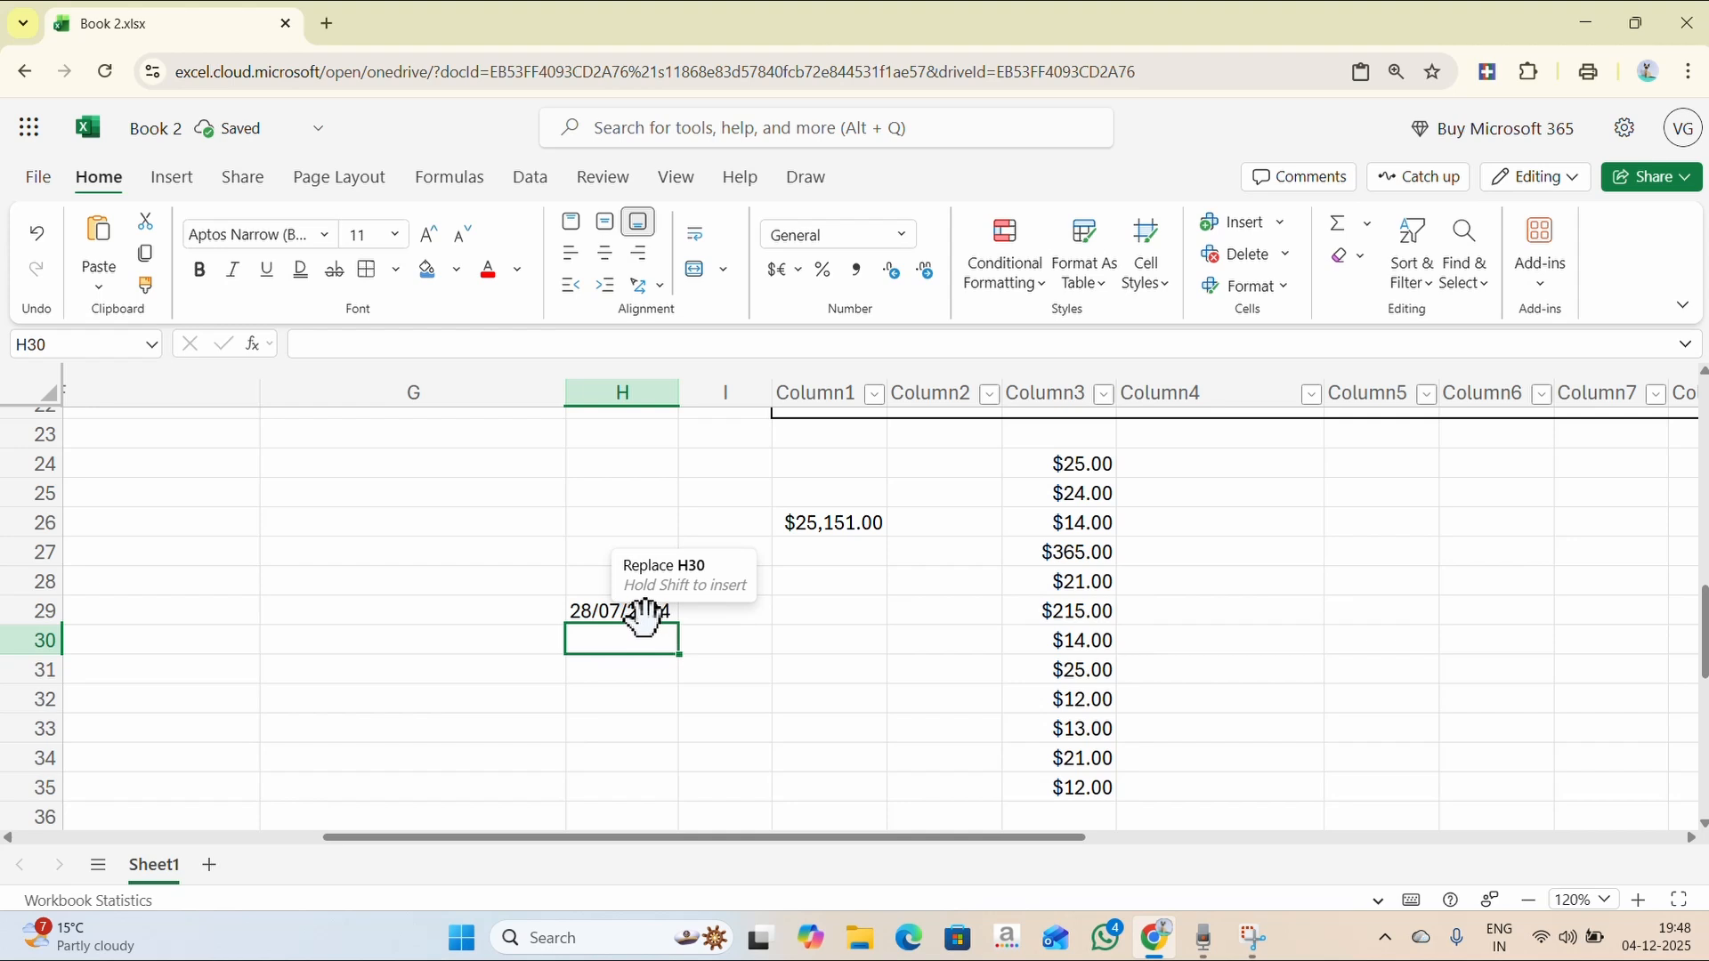
pyautogui.click(643, 612)
pyautogui.click(902, 234)
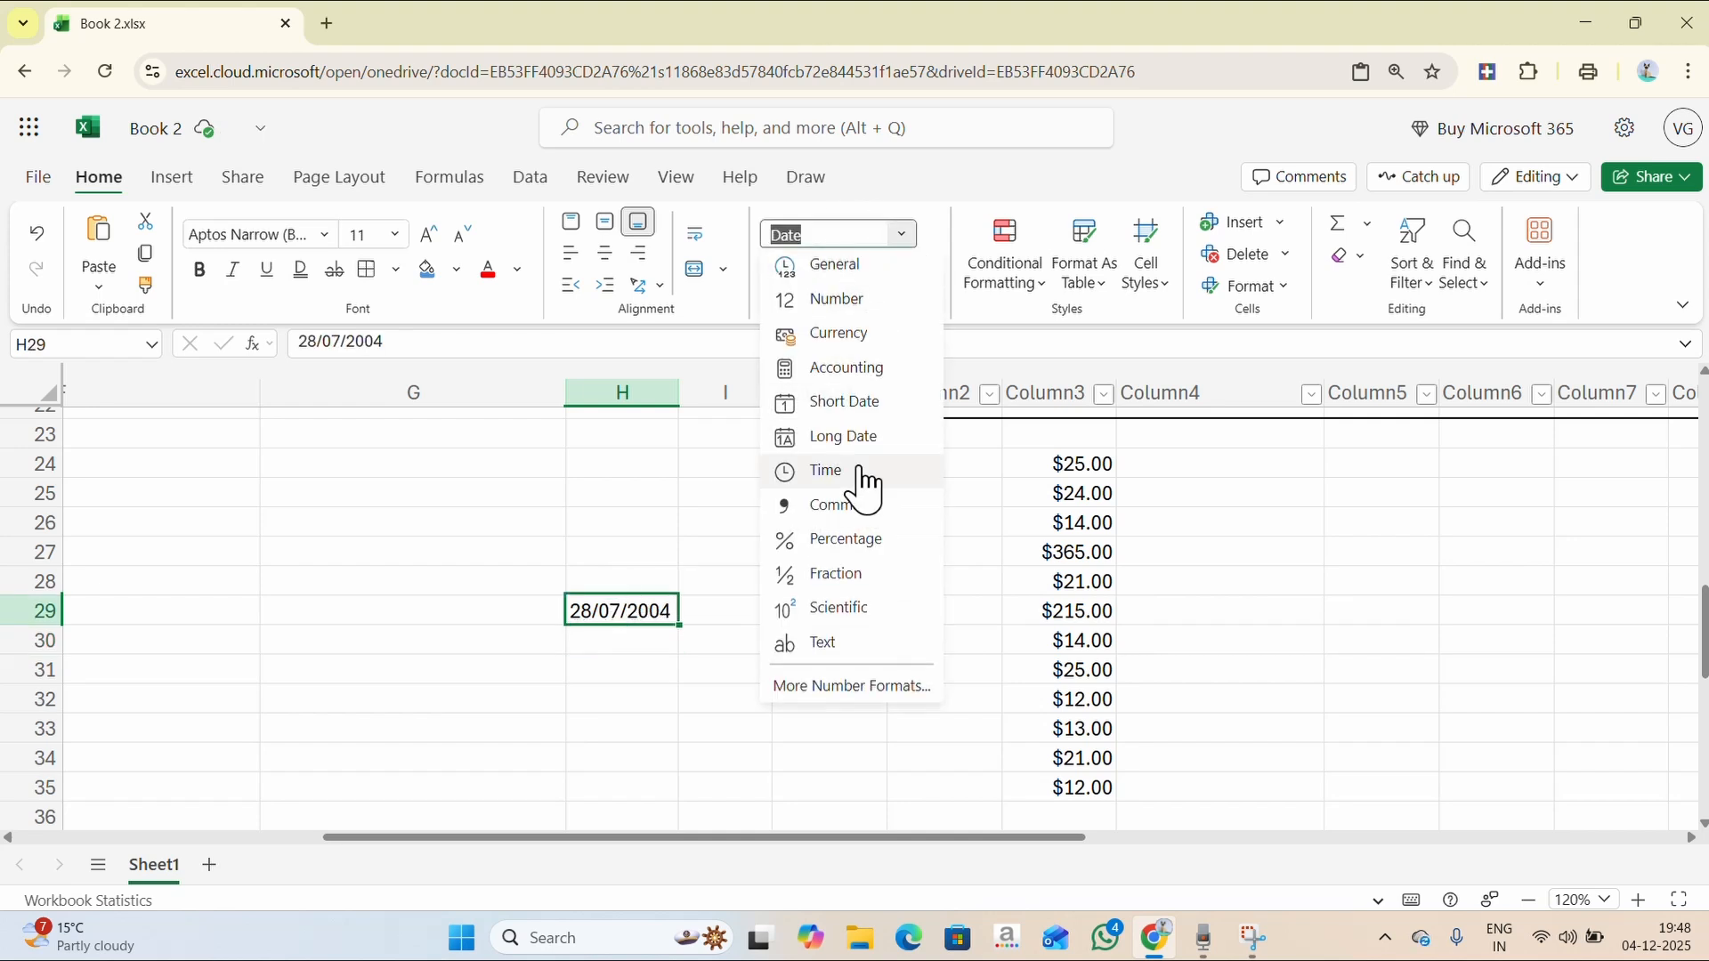
pyautogui.click(876, 437)
# - Enter October 28, 2025 in J29 and display it in Long Date format
pyautogui.click(825, 606)
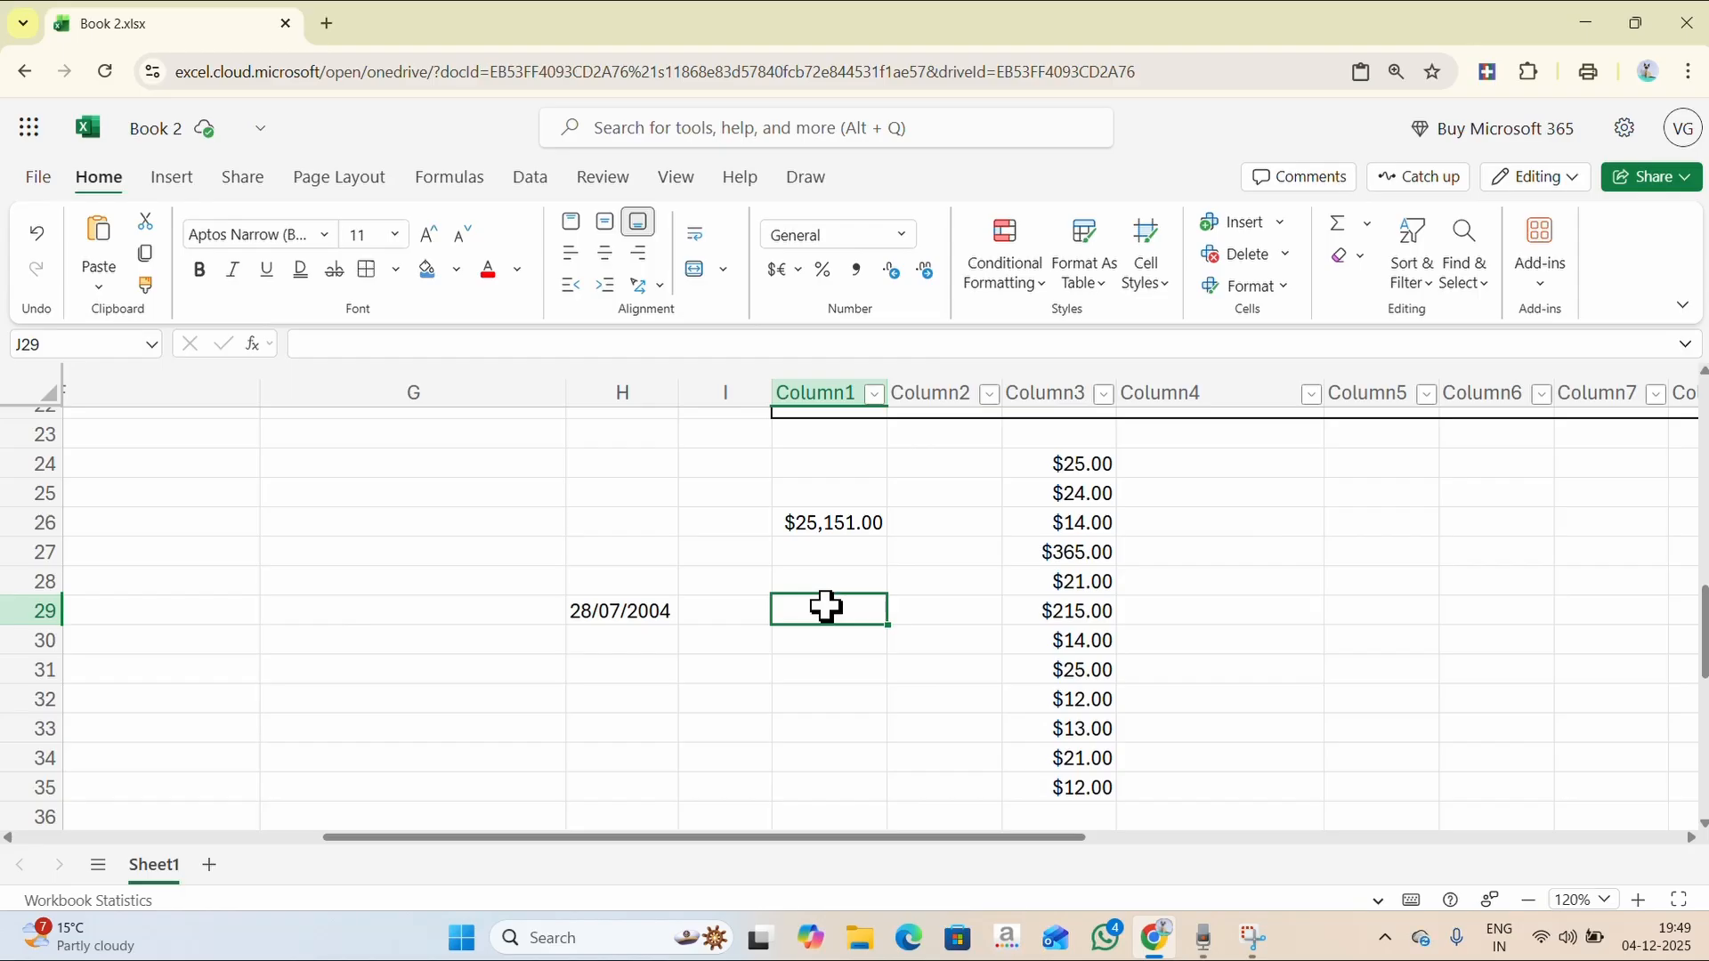
pyautogui.write('28/OCT/2025')
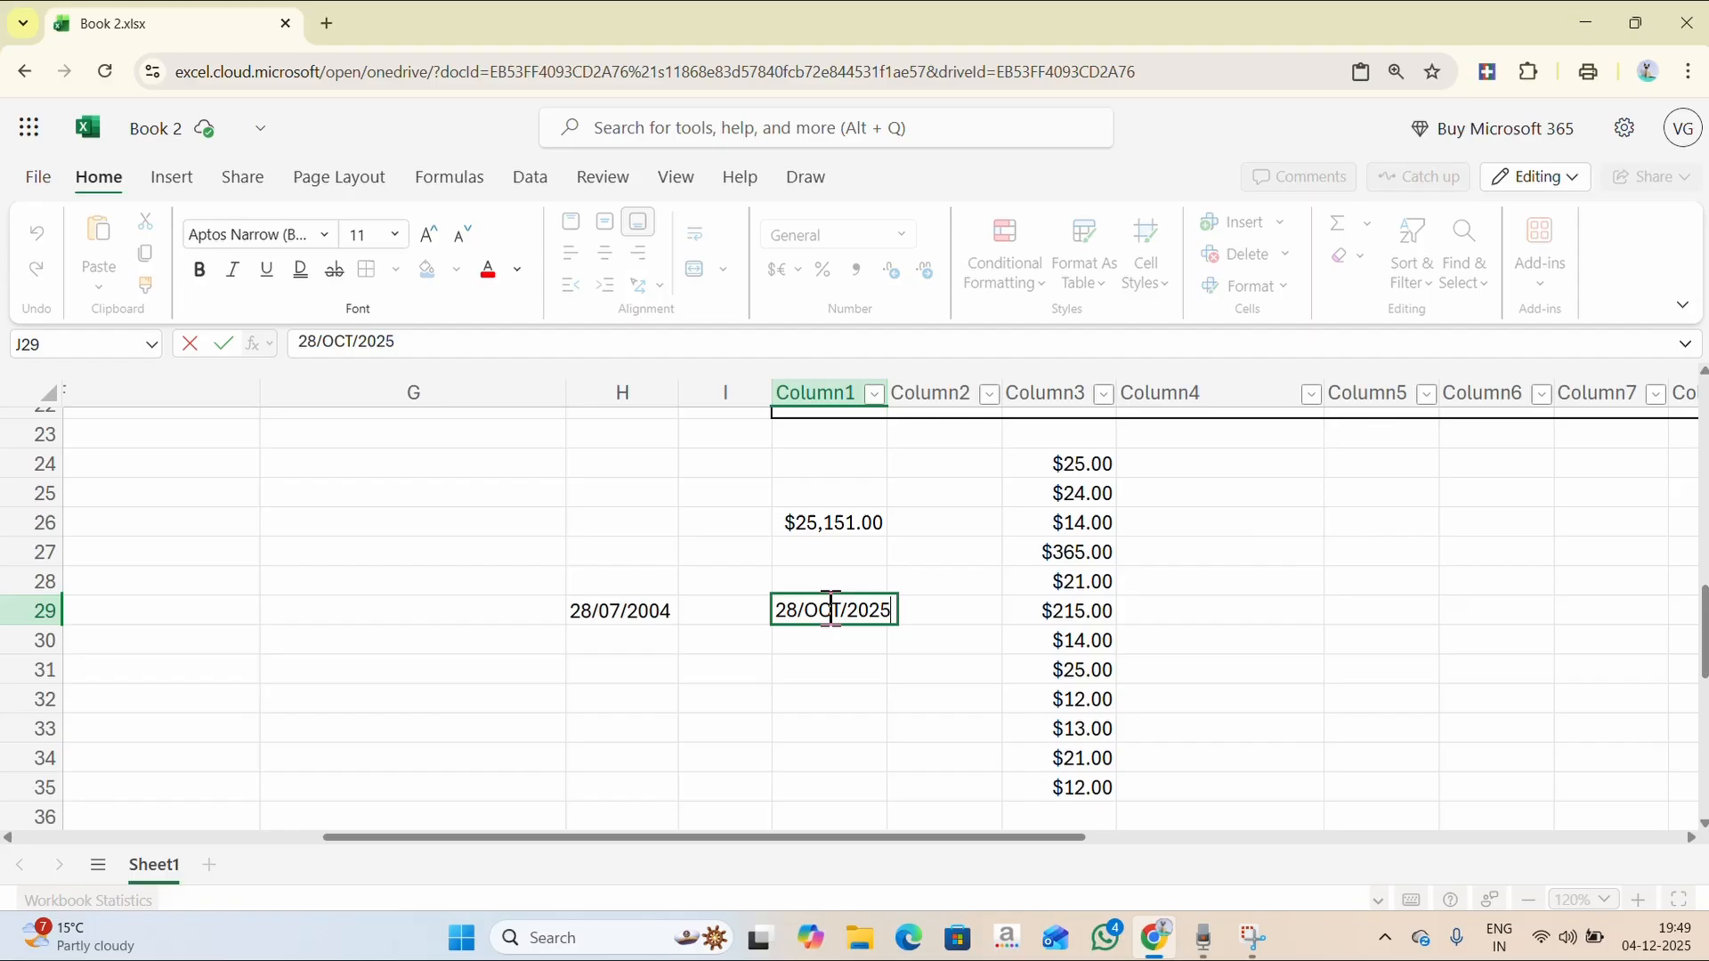
pyautogui.press('Return')
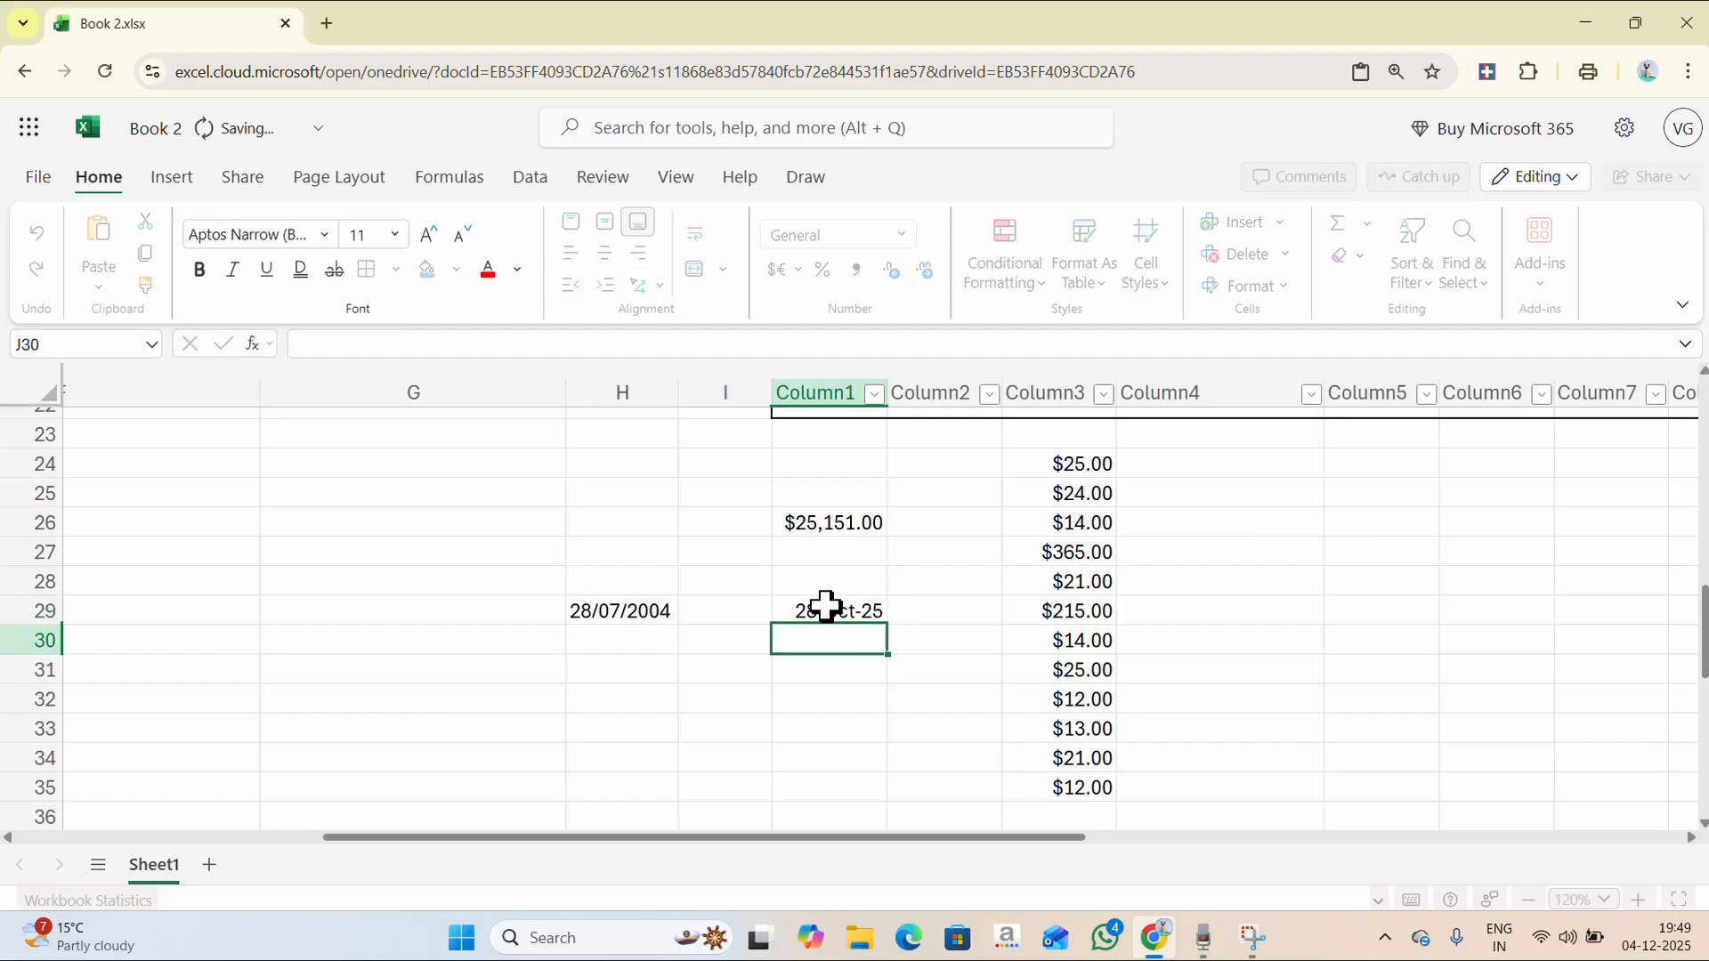
pyautogui.click(825, 608)
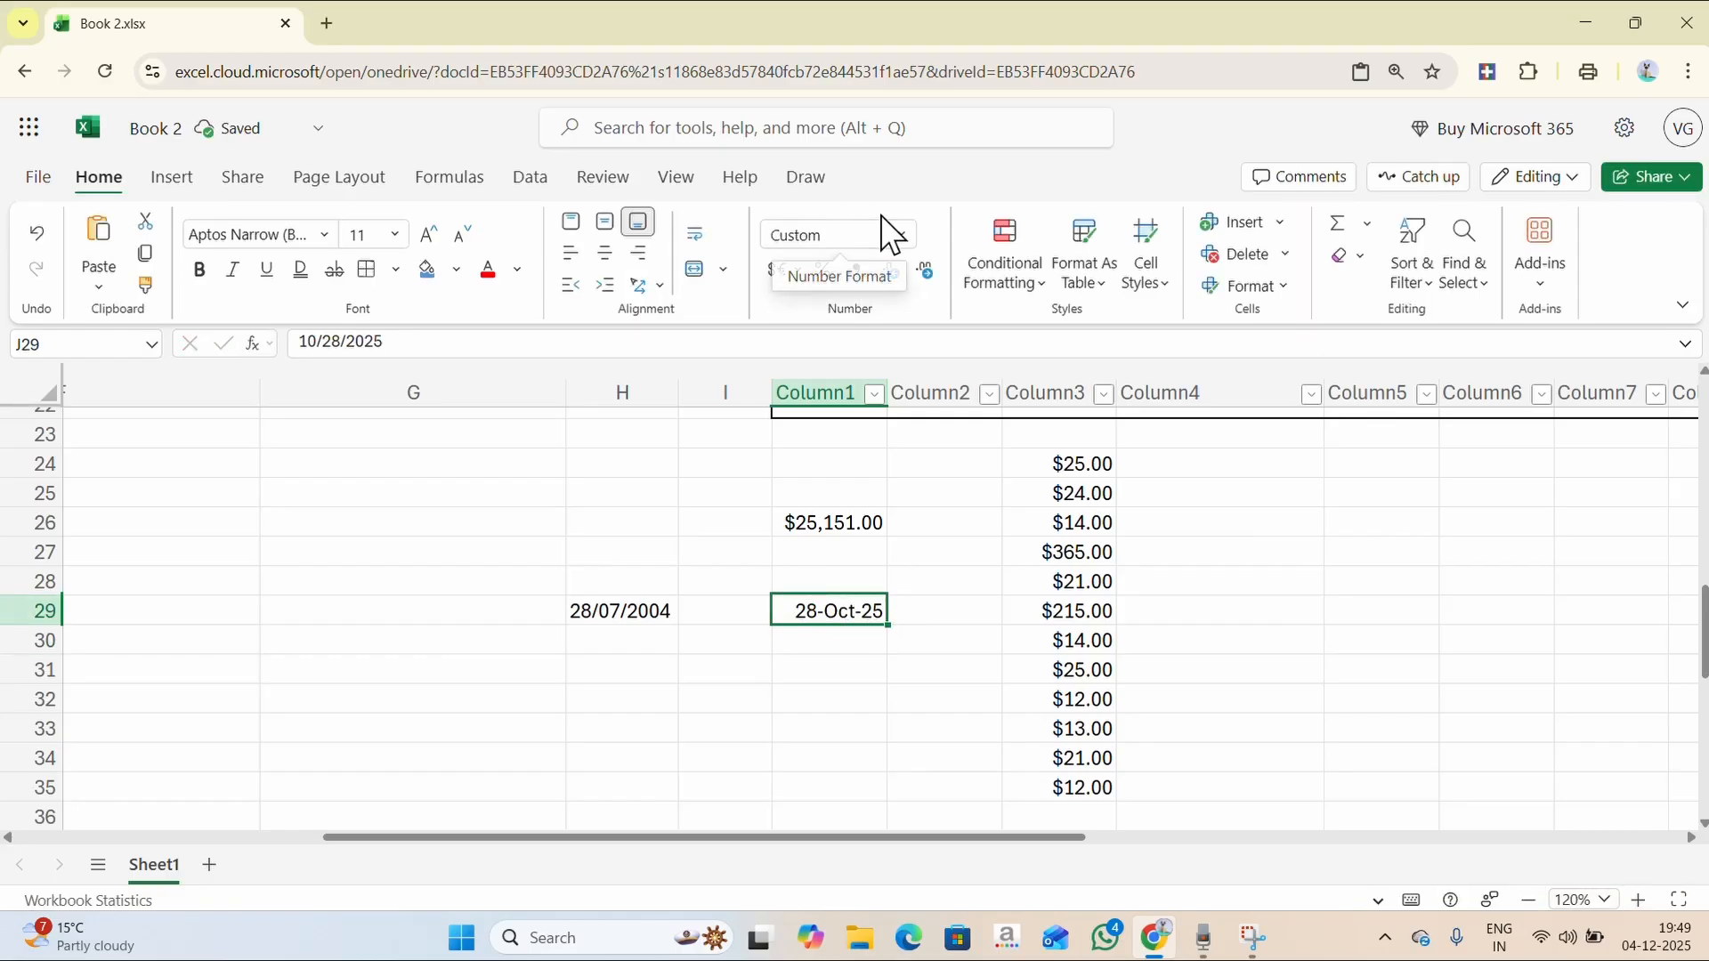
pyautogui.click(901, 234)
pyautogui.click(875, 465)
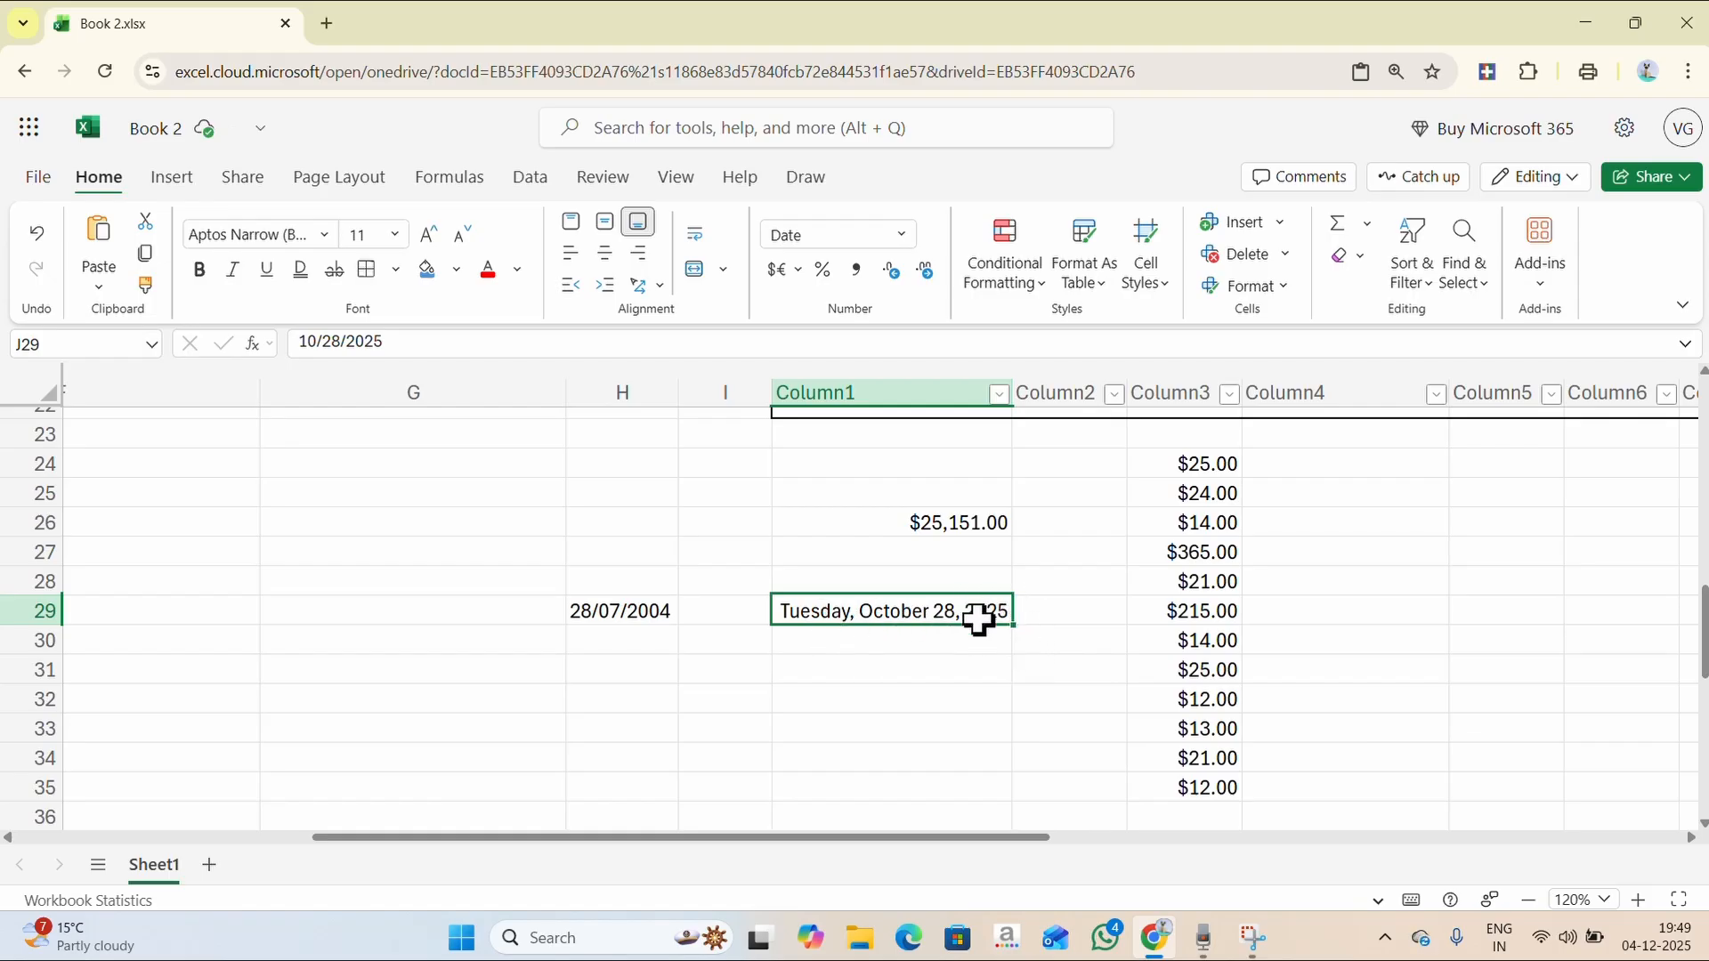
pyautogui.click(910, 231)
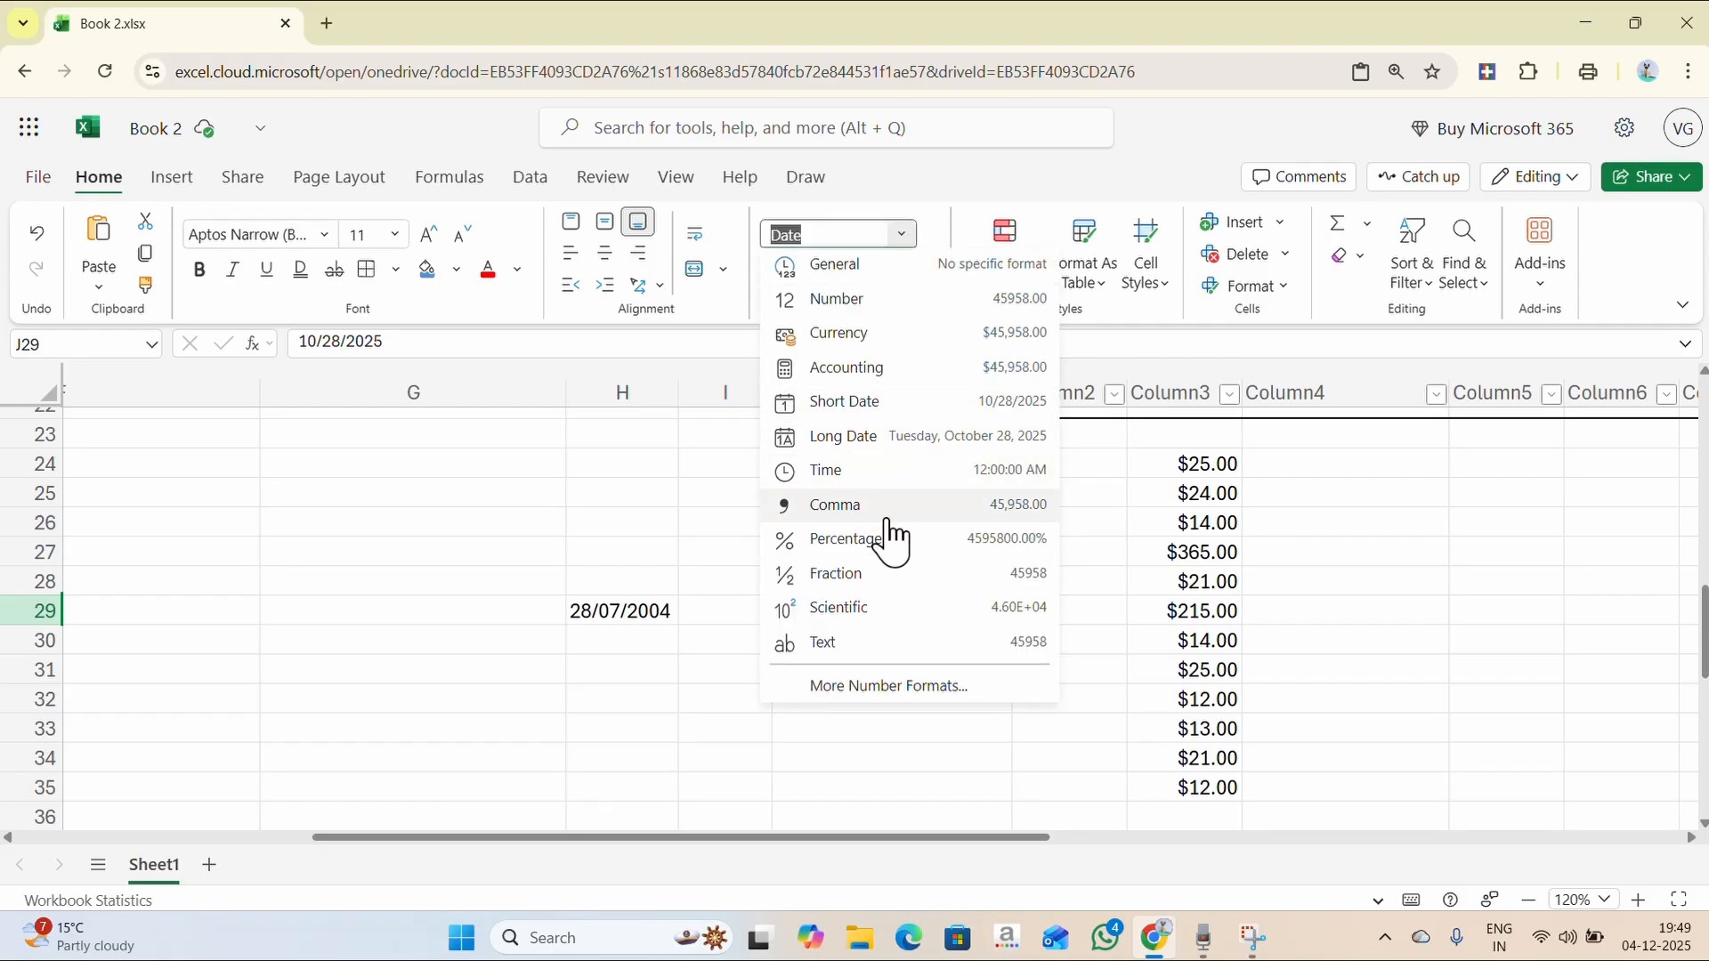
pyautogui.press('Escape')
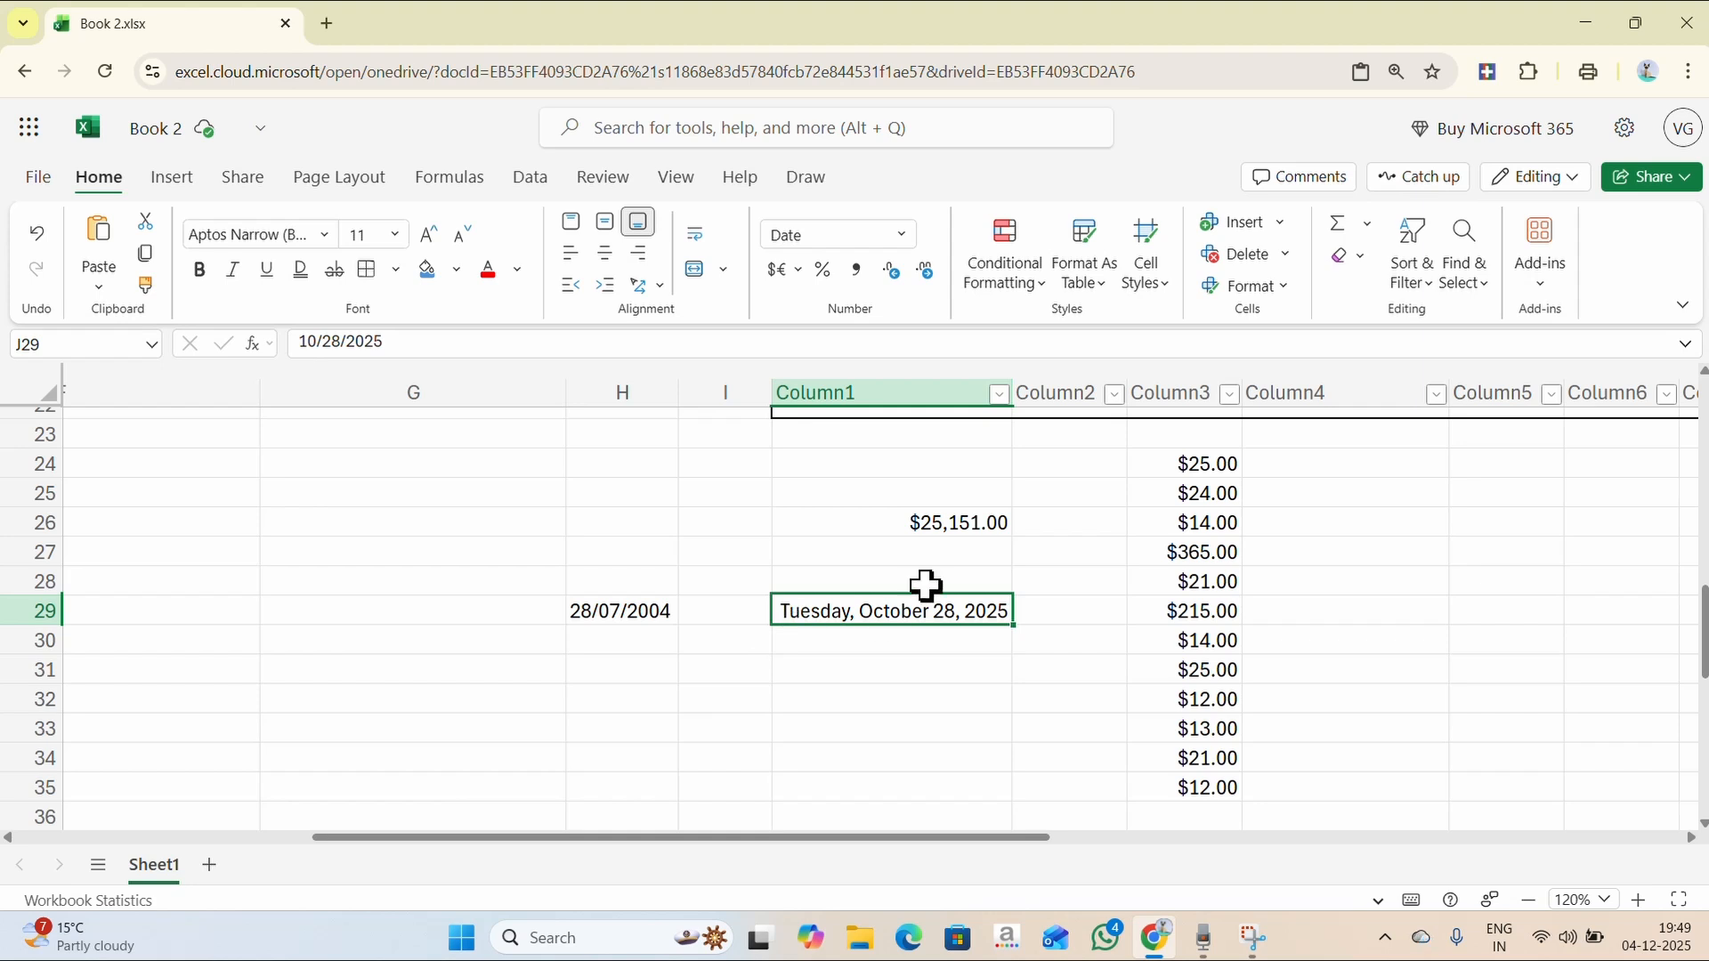
pyautogui.click(967, 526)
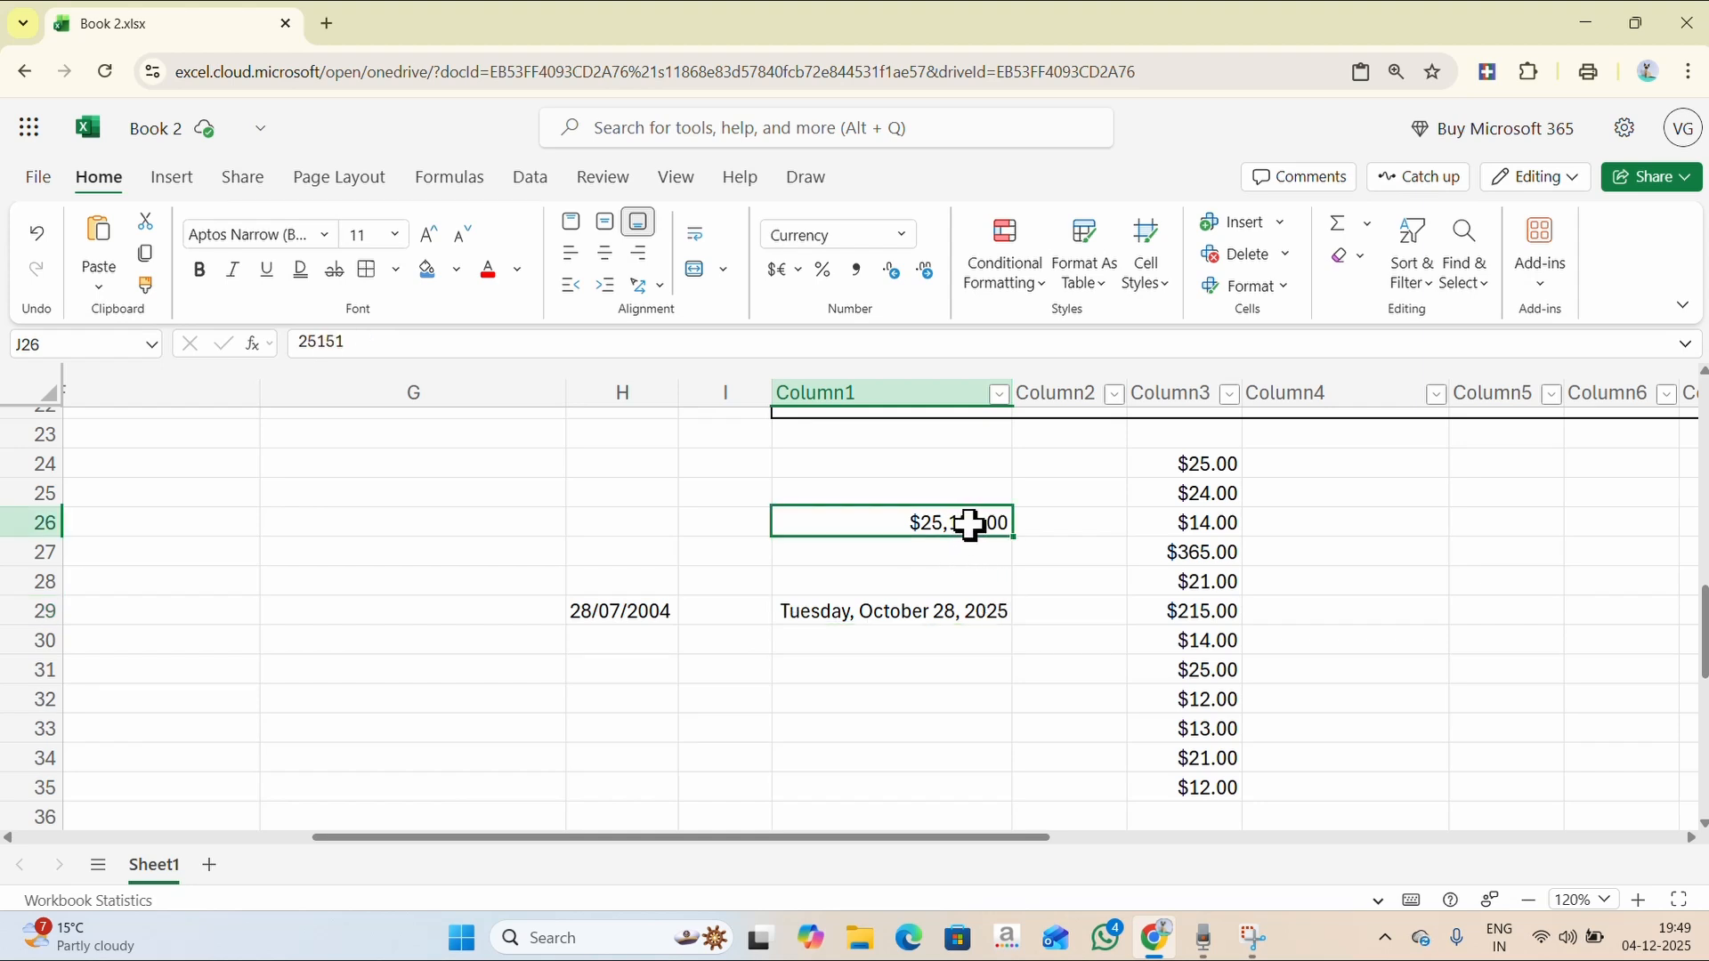
# - After trying decimal and percent changes, give J26 the $ English (United States) Accounting format
pyautogui.click(894, 283)
pyautogui.click(894, 284)
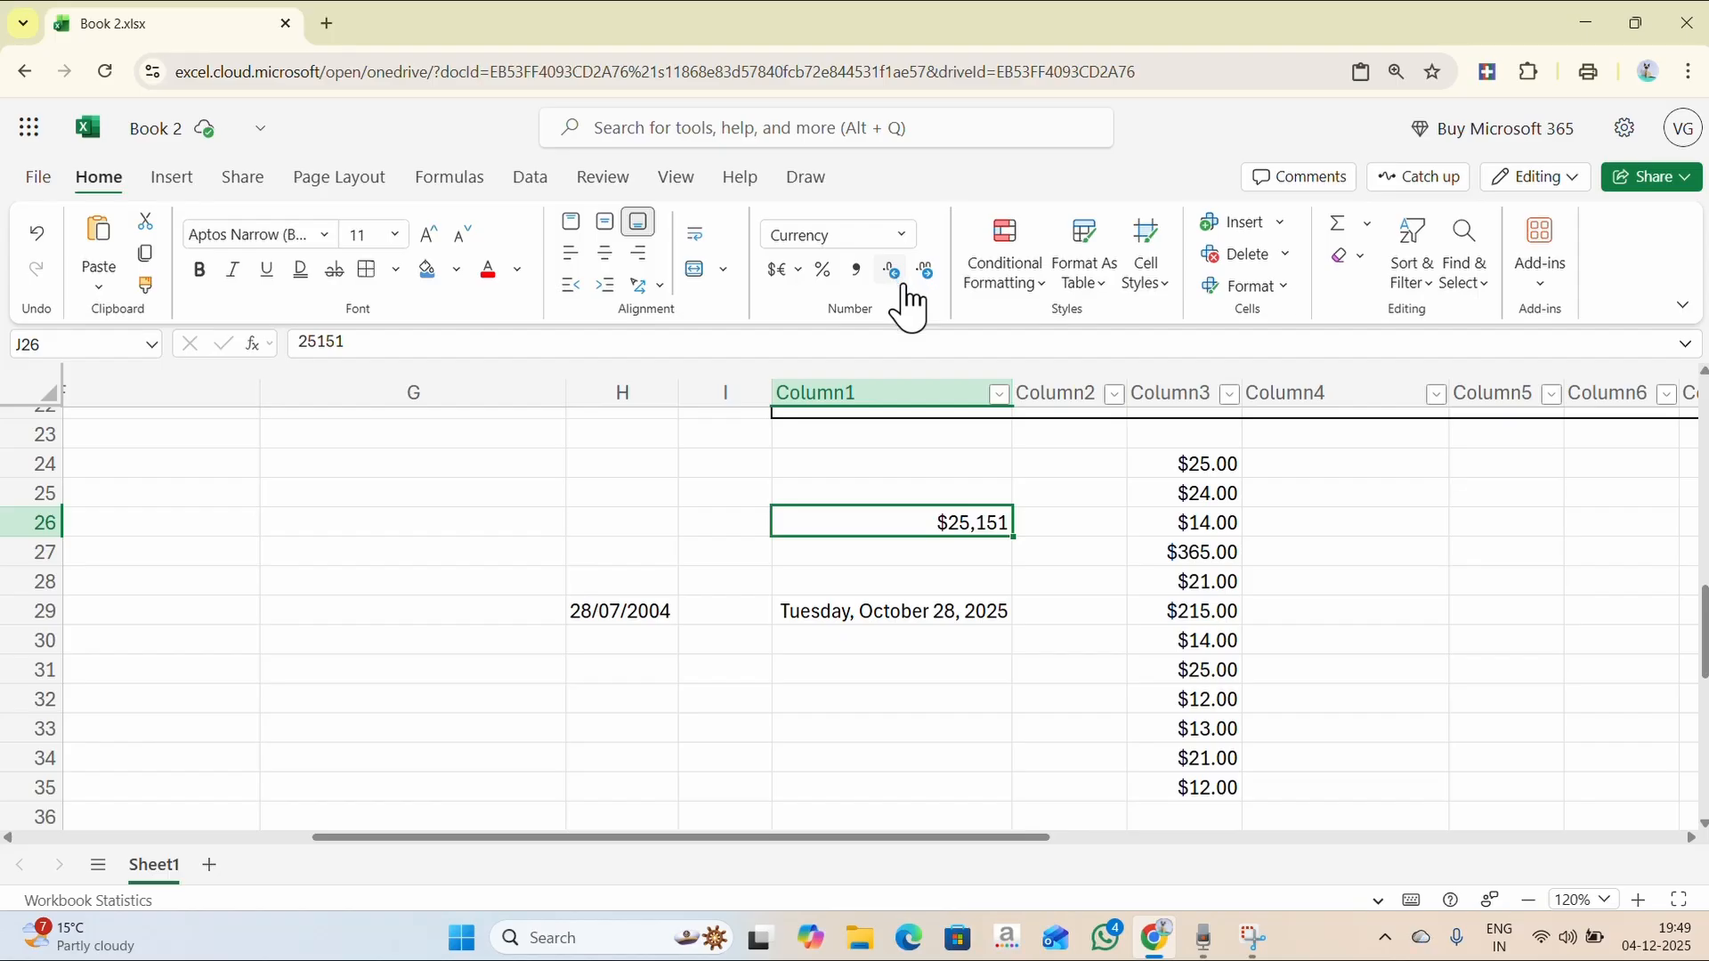
pyautogui.click(925, 272)
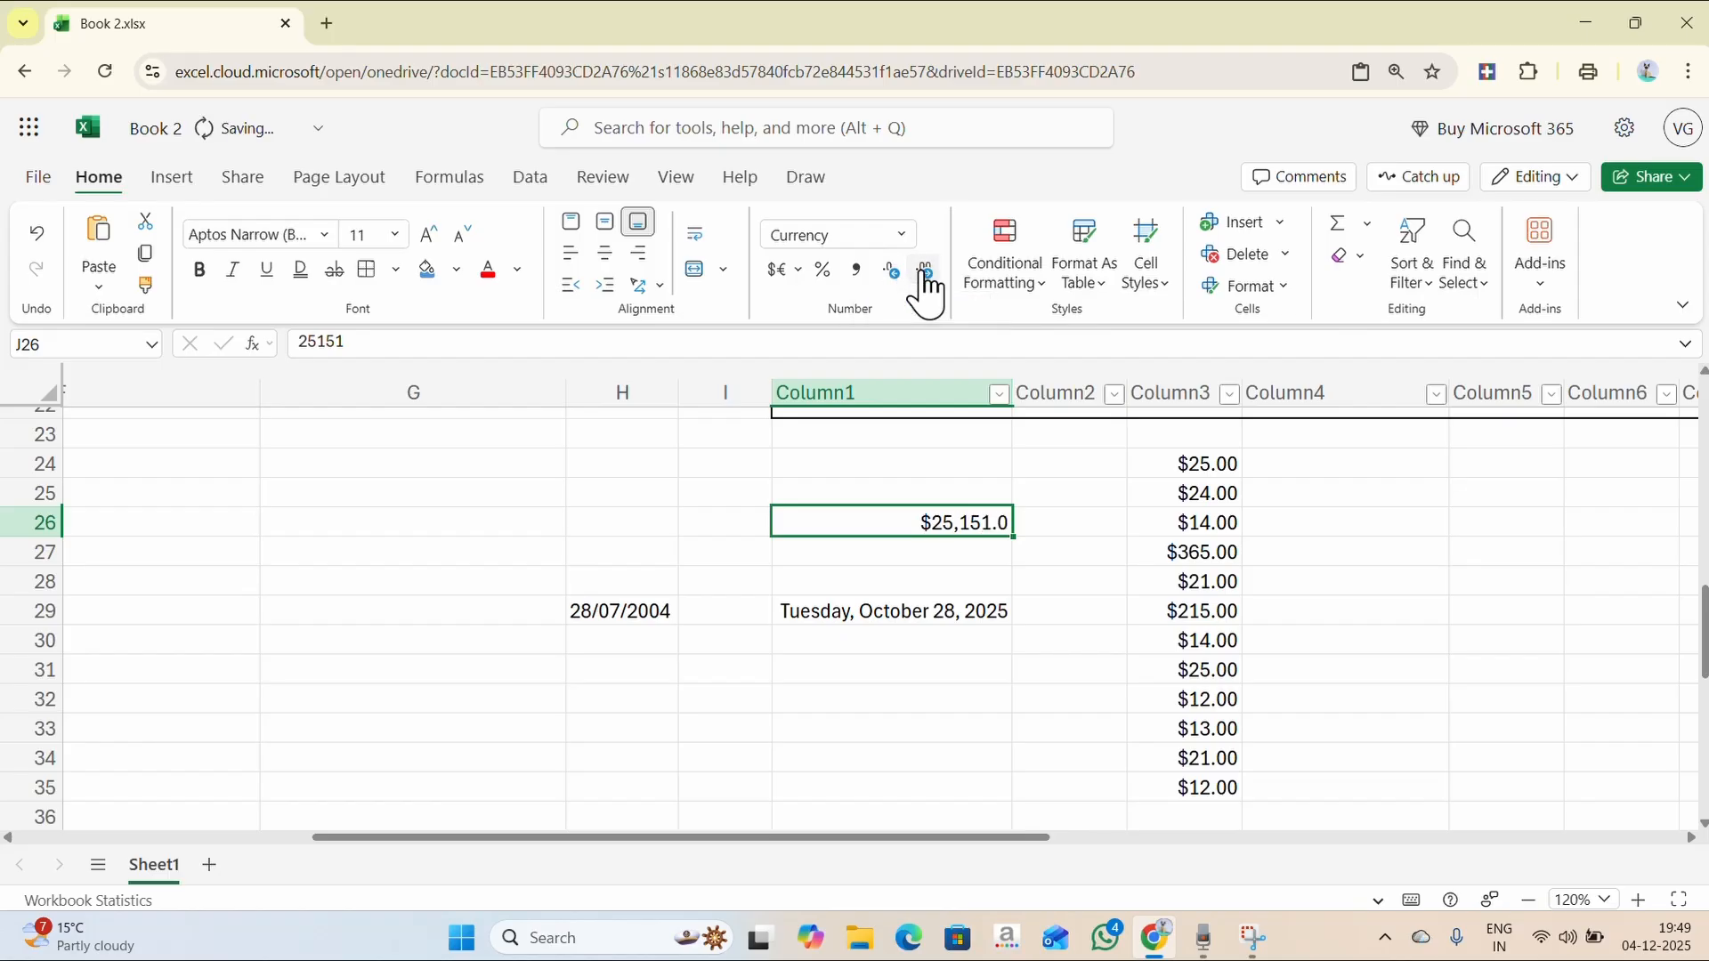
pyautogui.click(924, 272)
pyautogui.click(925, 272)
pyautogui.click(925, 272)
pyautogui.click(925, 272)
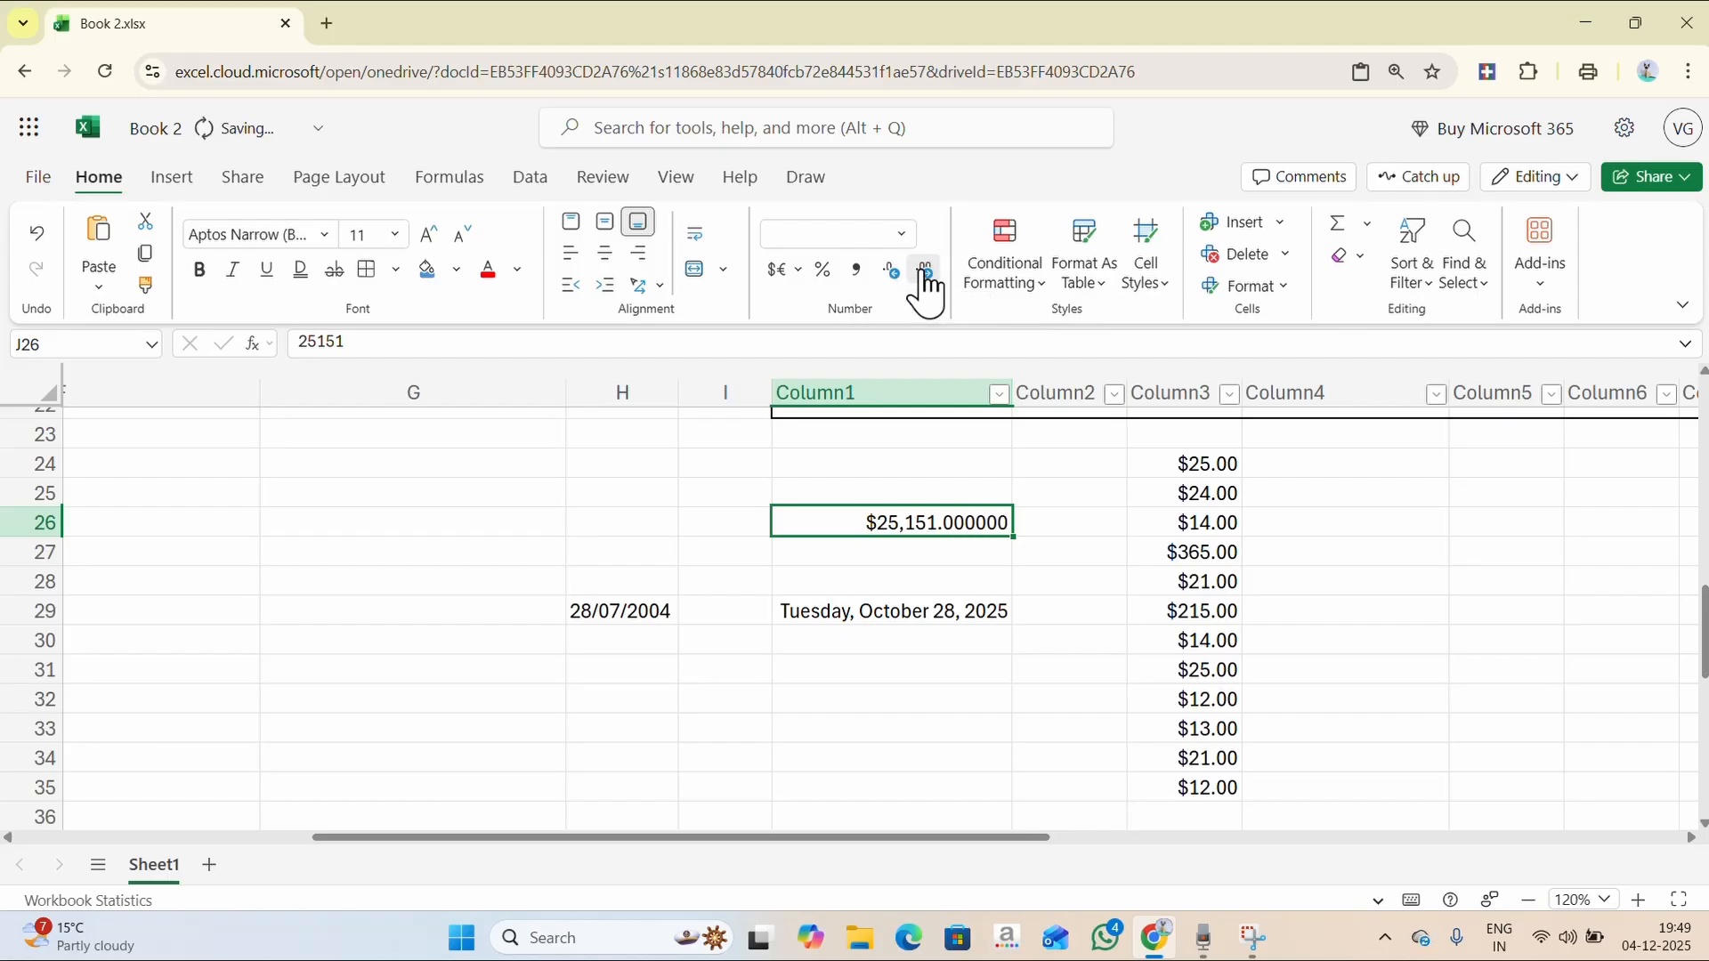
pyautogui.click(925, 271)
pyautogui.click(826, 273)
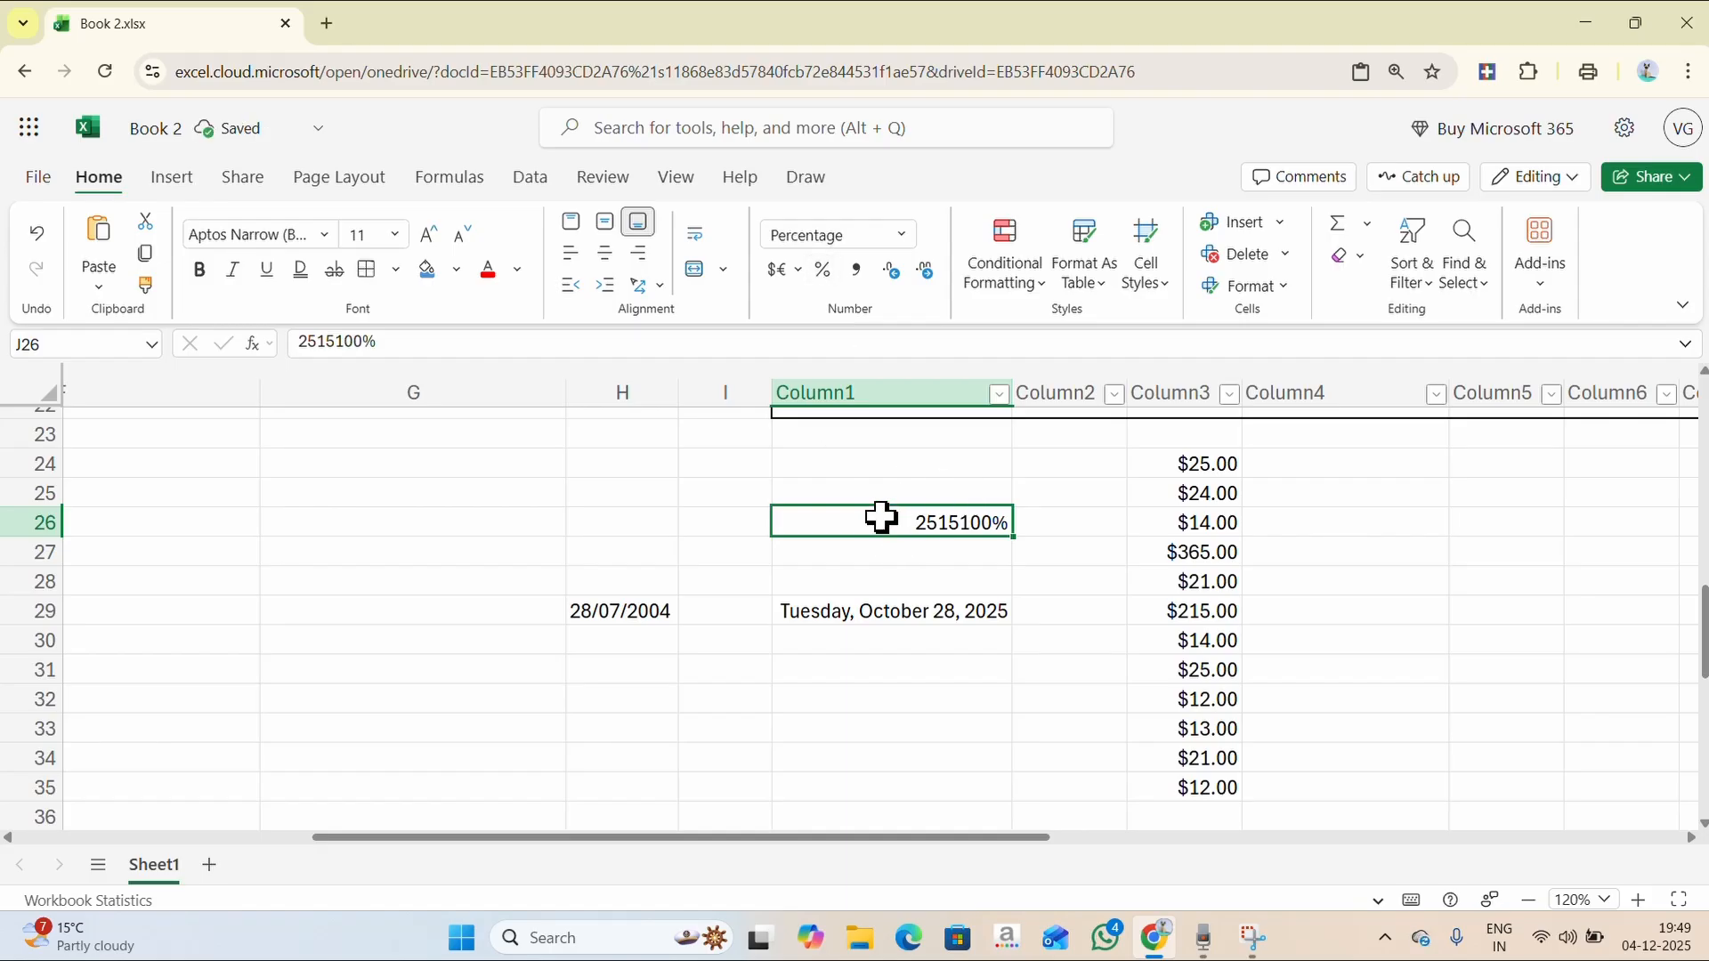
pyautogui.click(795, 269)
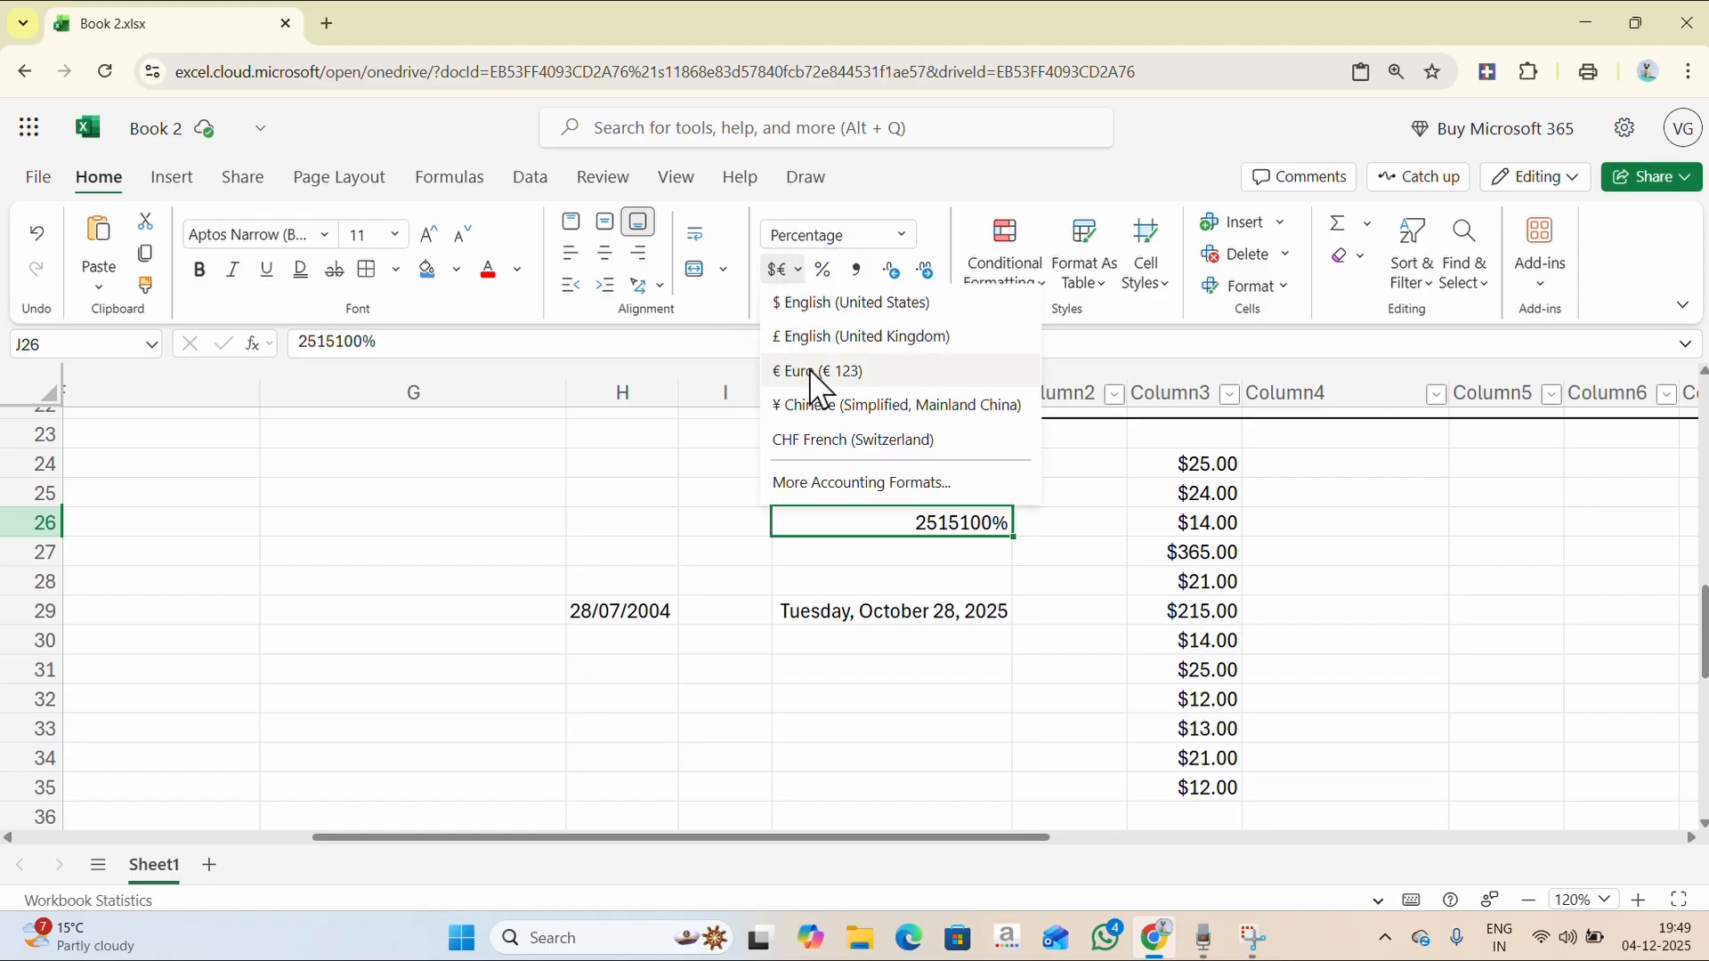
pyautogui.click(829, 300)
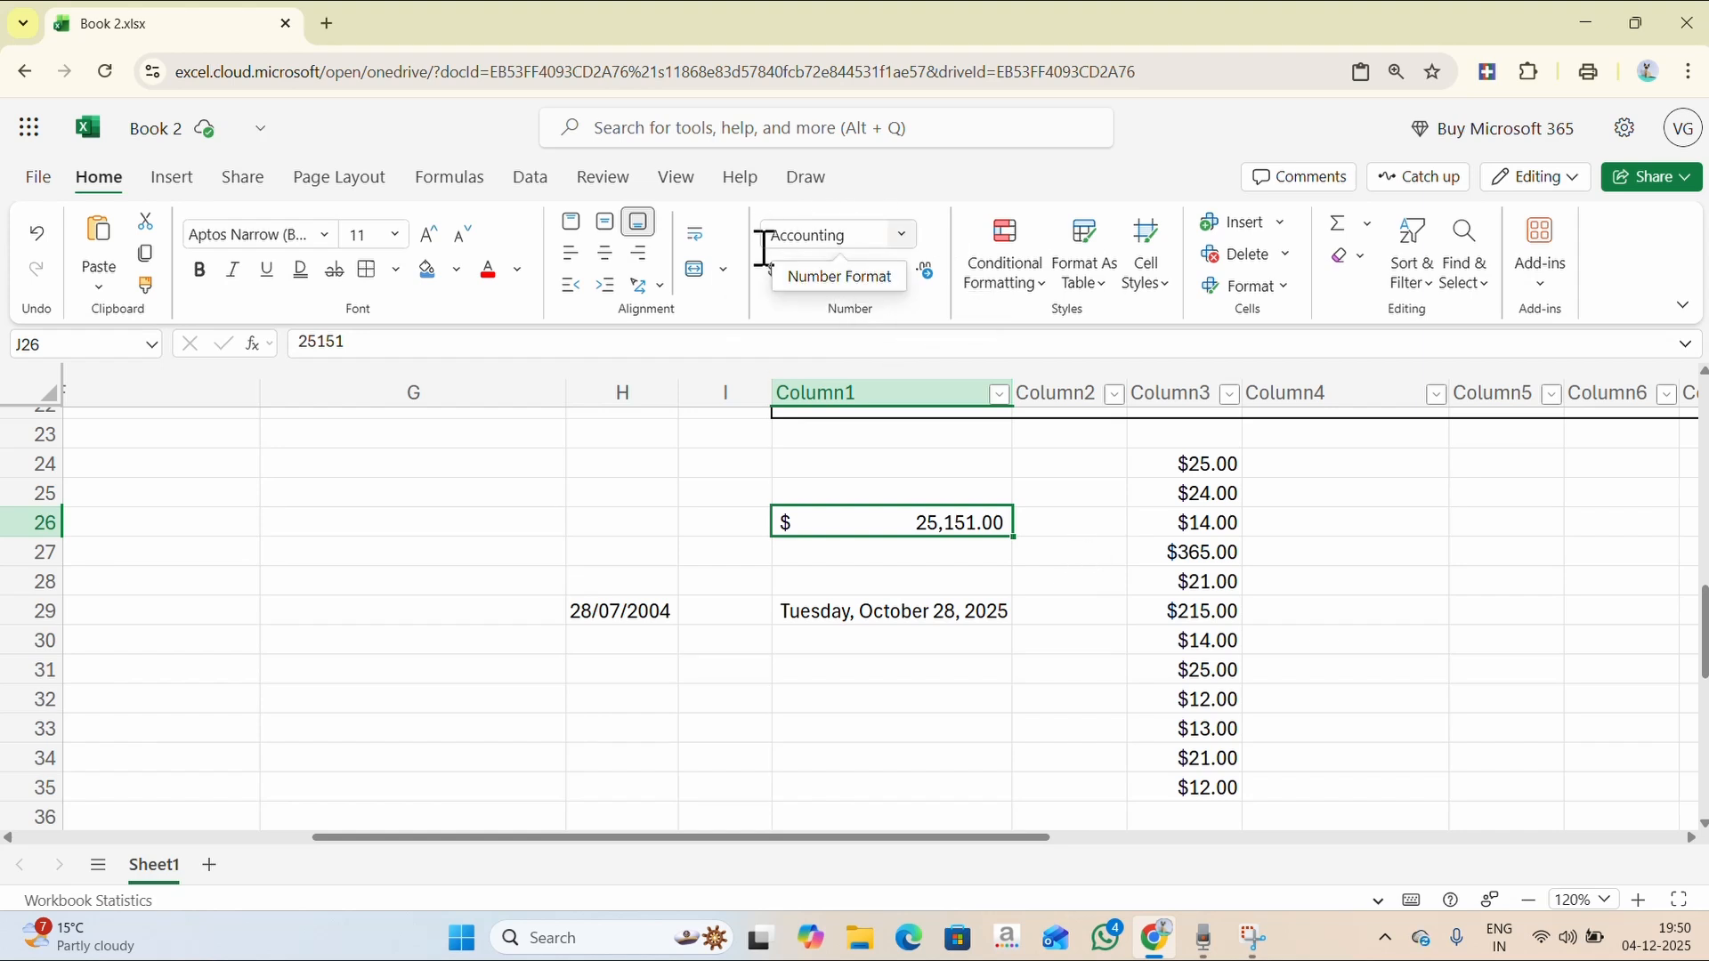
pyautogui.click(902, 236)
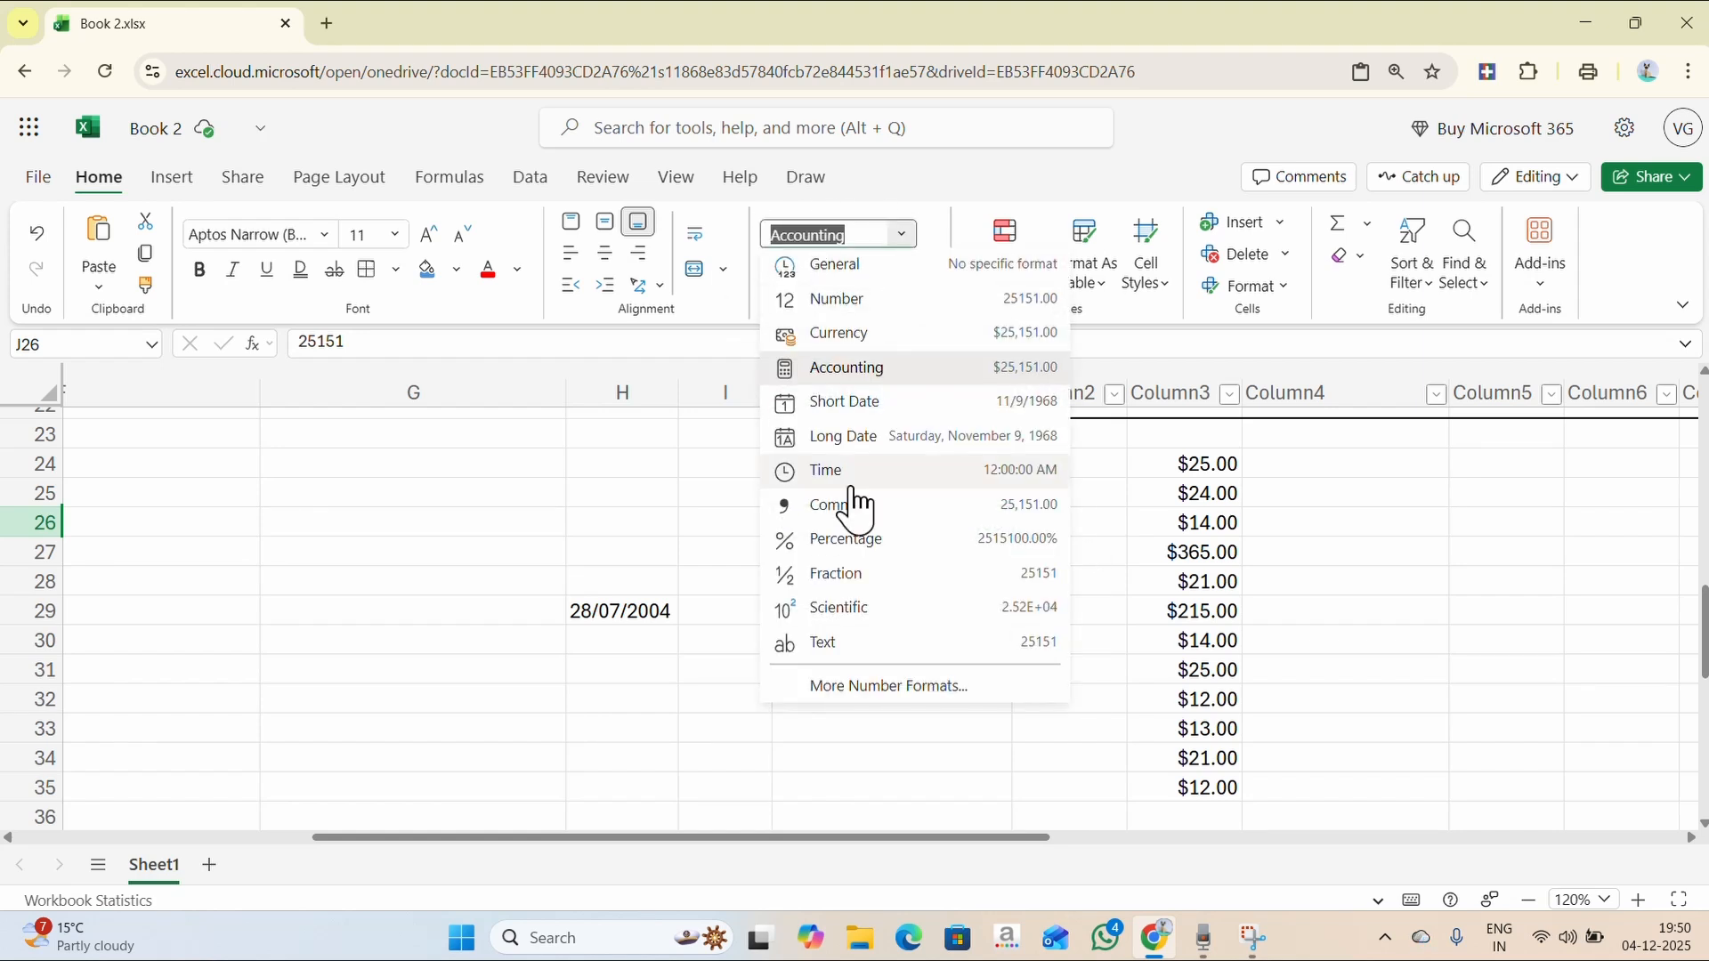
pyautogui.press('Escape')
pyautogui.click(904, 235)
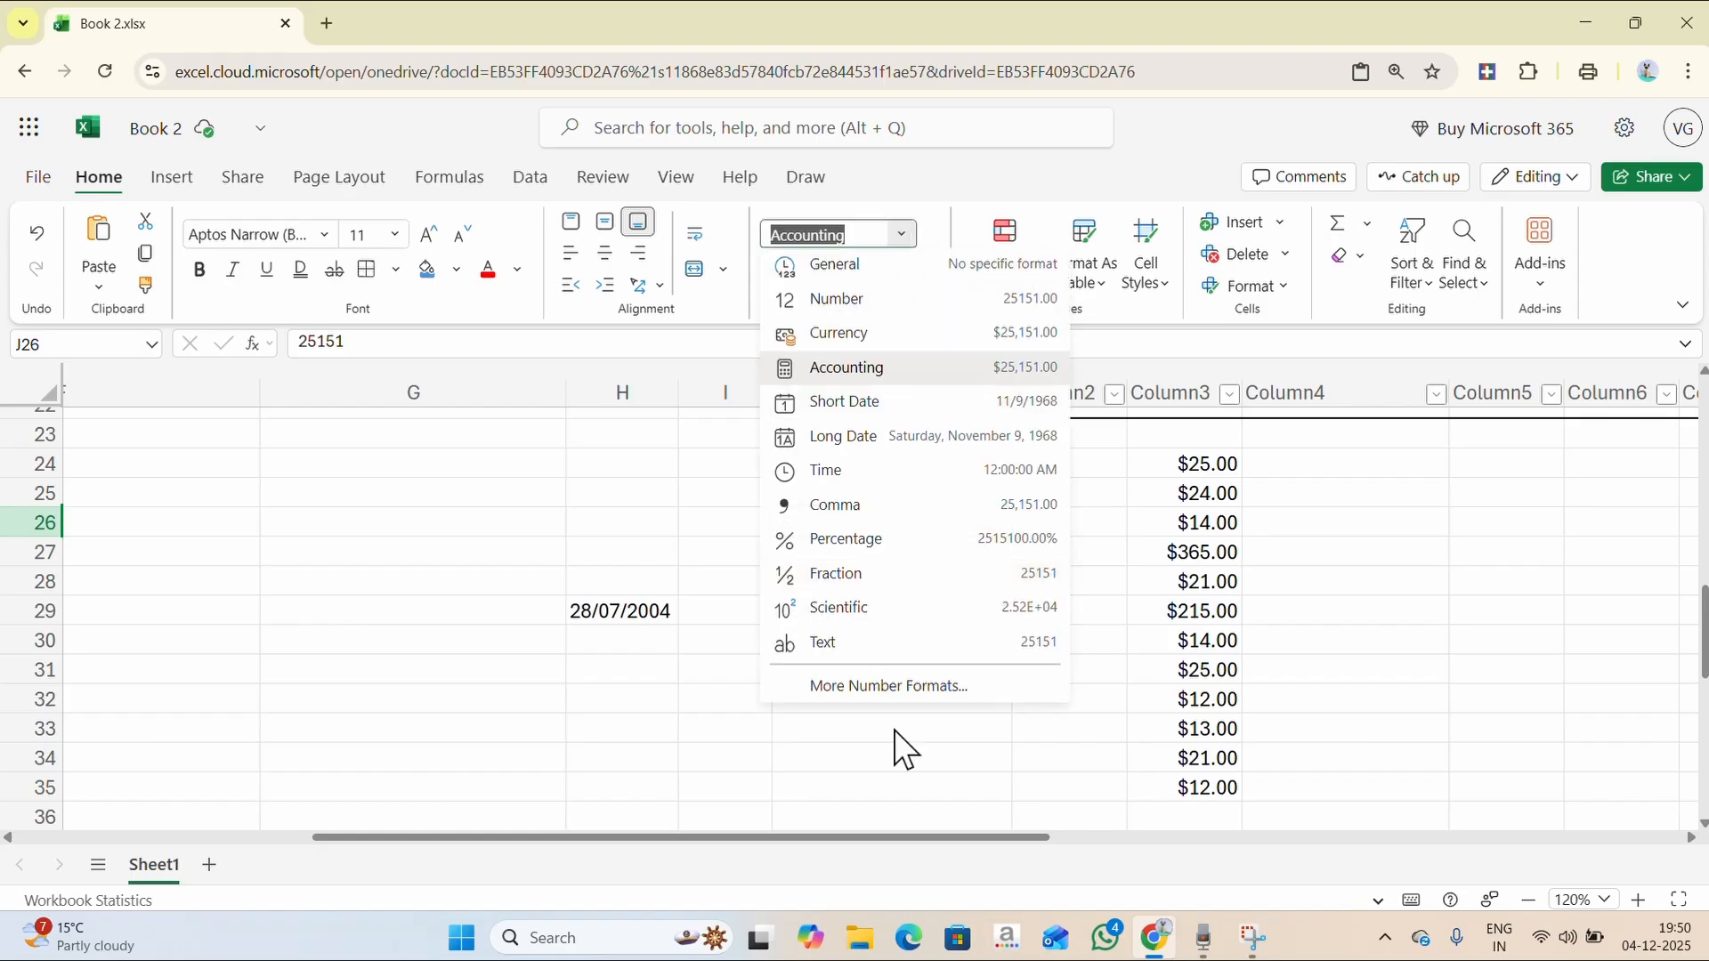
pyautogui.click(881, 685)
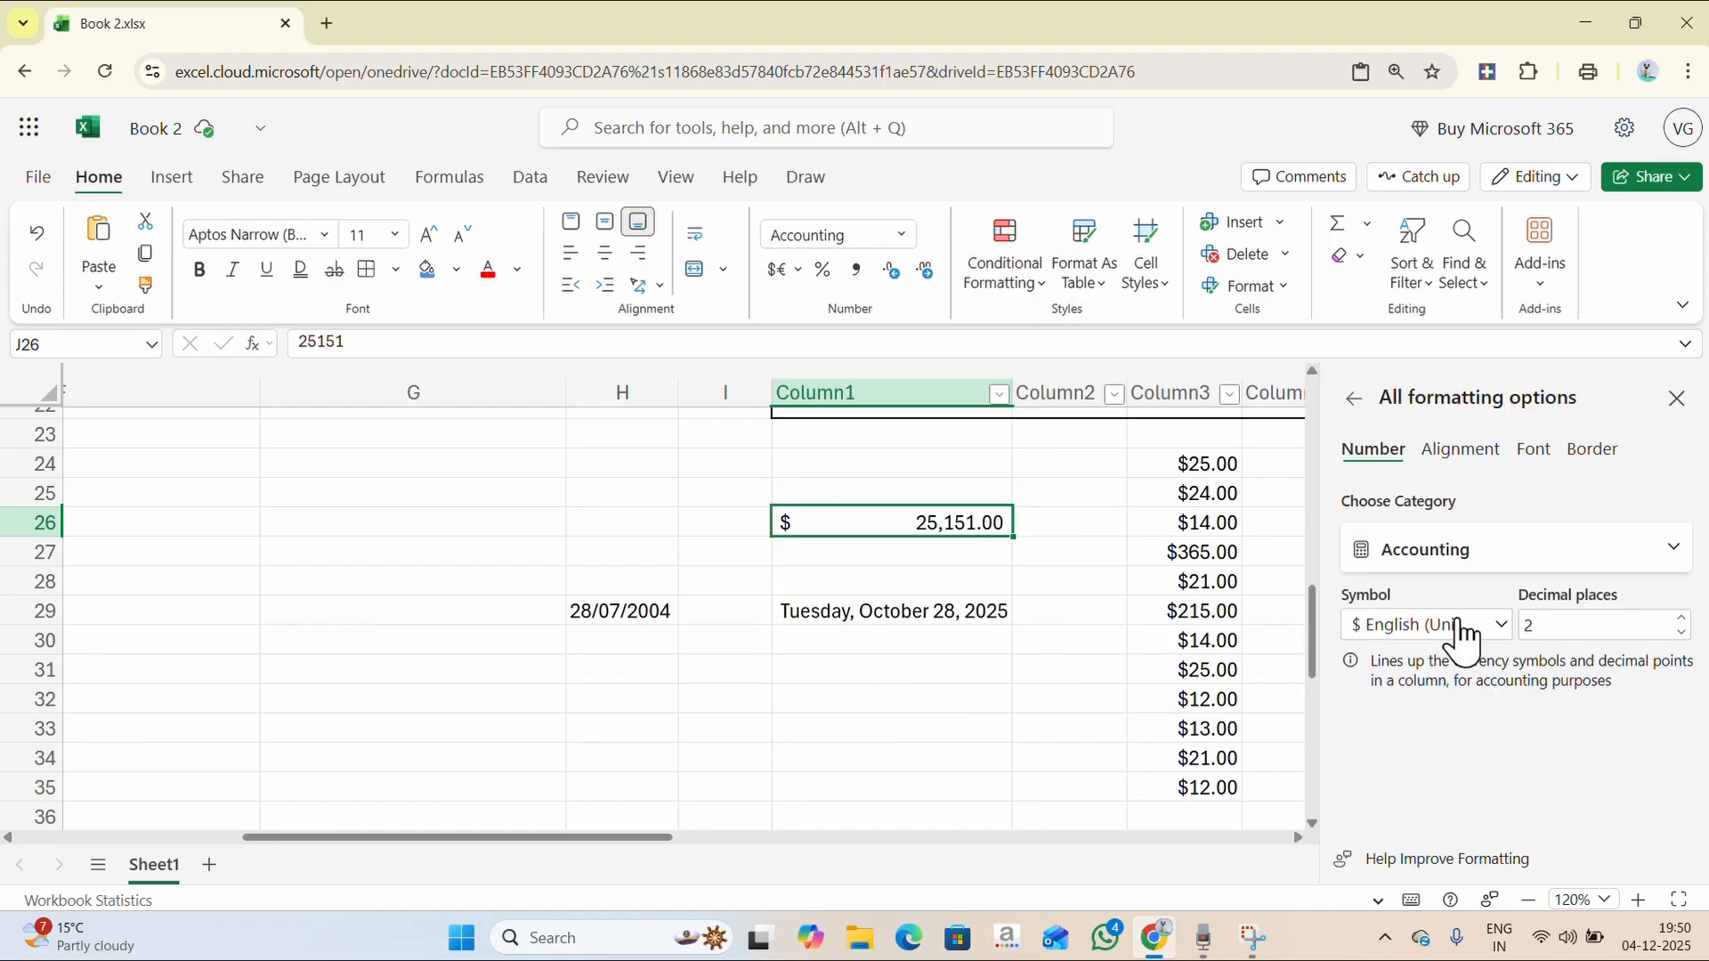
pyautogui.click(1510, 564)
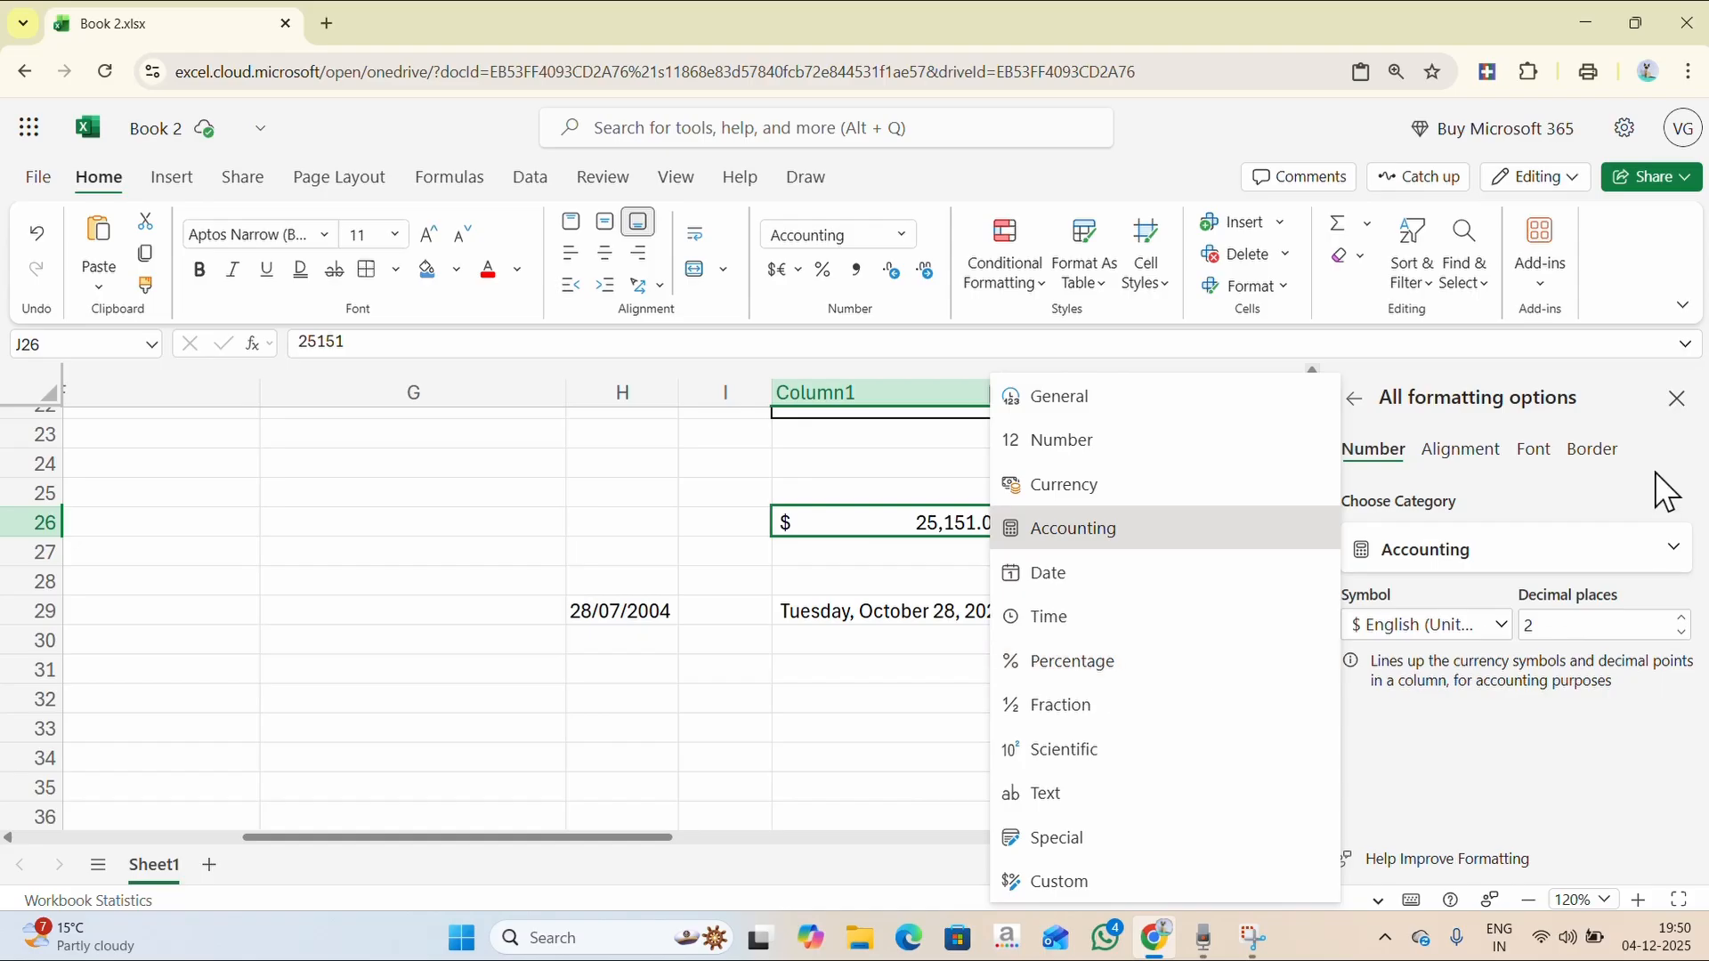
pyautogui.click(1668, 408)
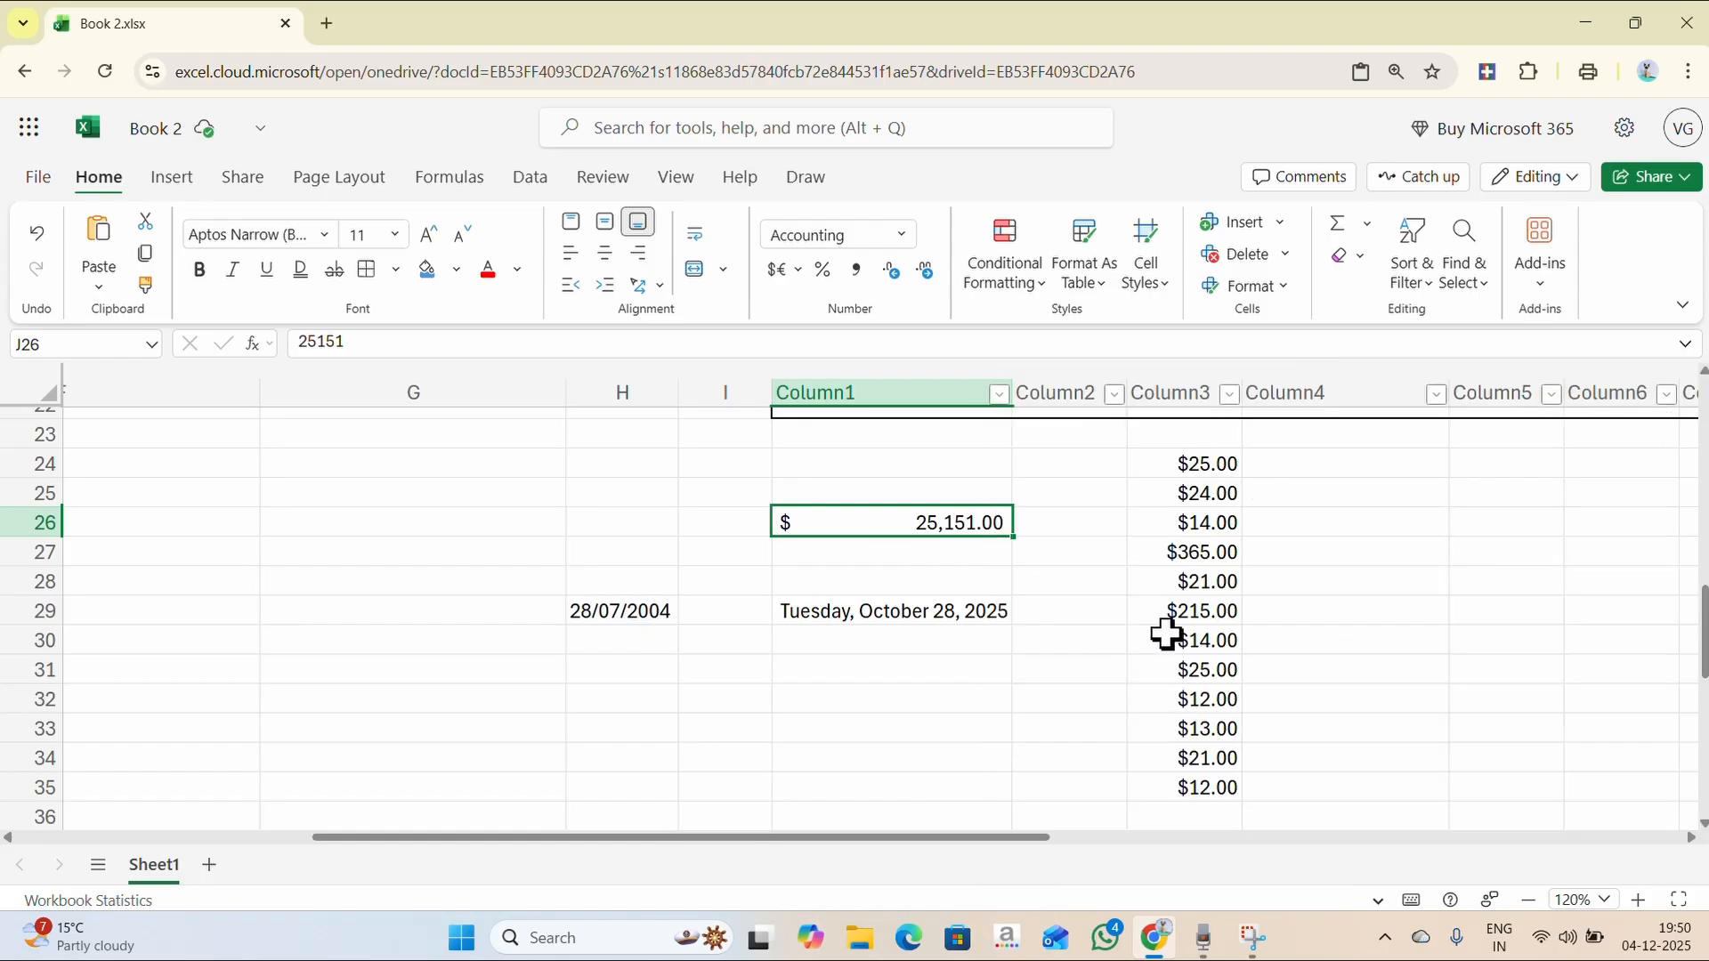